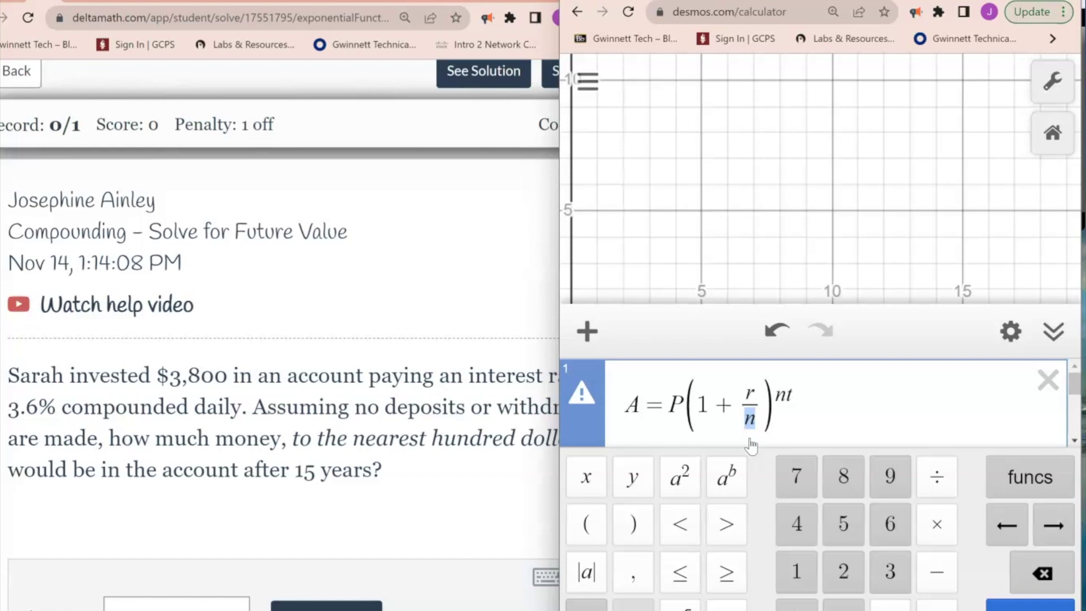
- Replace the principal P in the compound interest formula with 3800
{"action": "left_click", "coordinate": [797, 393]}
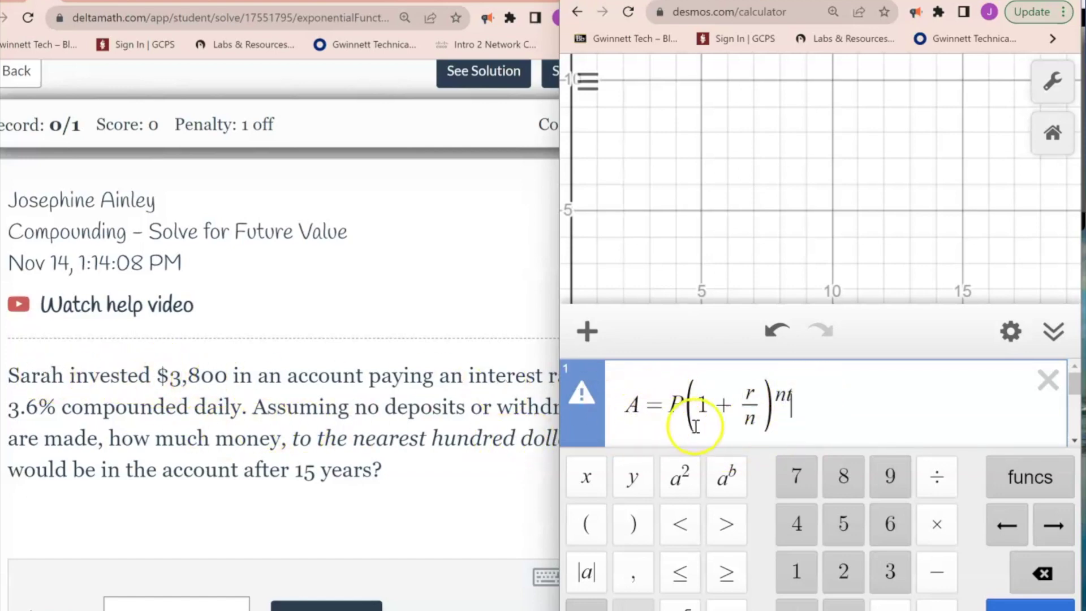
{"action": "double_click", "coordinate": [676, 404]}
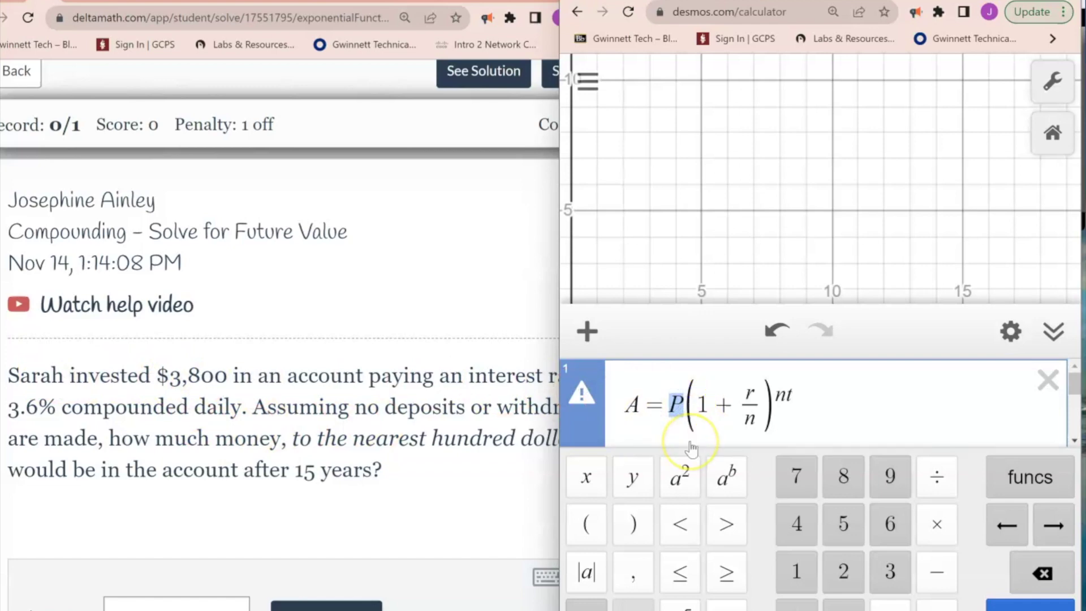
{"action": "type", "text": "3800"}
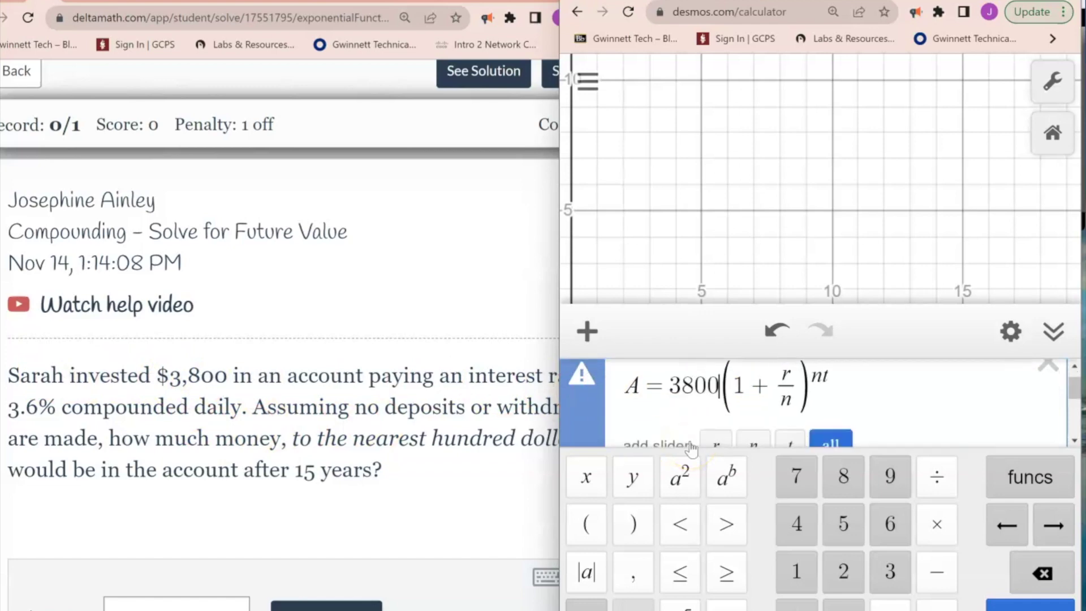
- Convert the 3.6% interest rate to a decimal by calculating 3.6/100 in the second expression line
{"action": "left_click", "coordinate": [478, 405]}
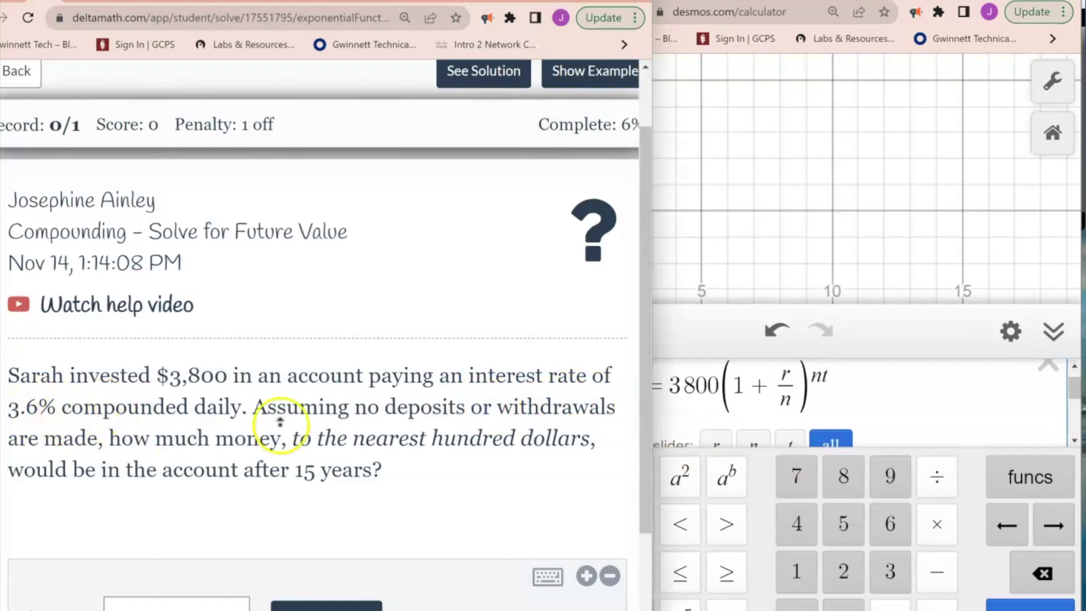
{"action": "left_click", "coordinate": [783, 375]}
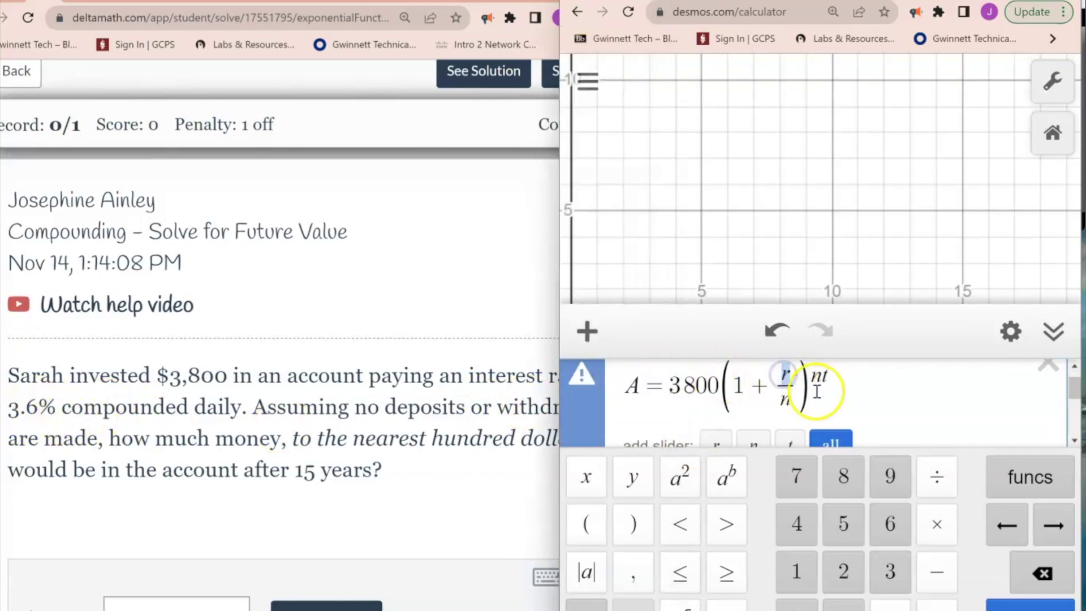
{"action": "scroll", "coordinate": [795, 408], "scroll_direction": "down", "scroll_amount": 1}
{"action": "left_click", "coordinate": [796, 407]}
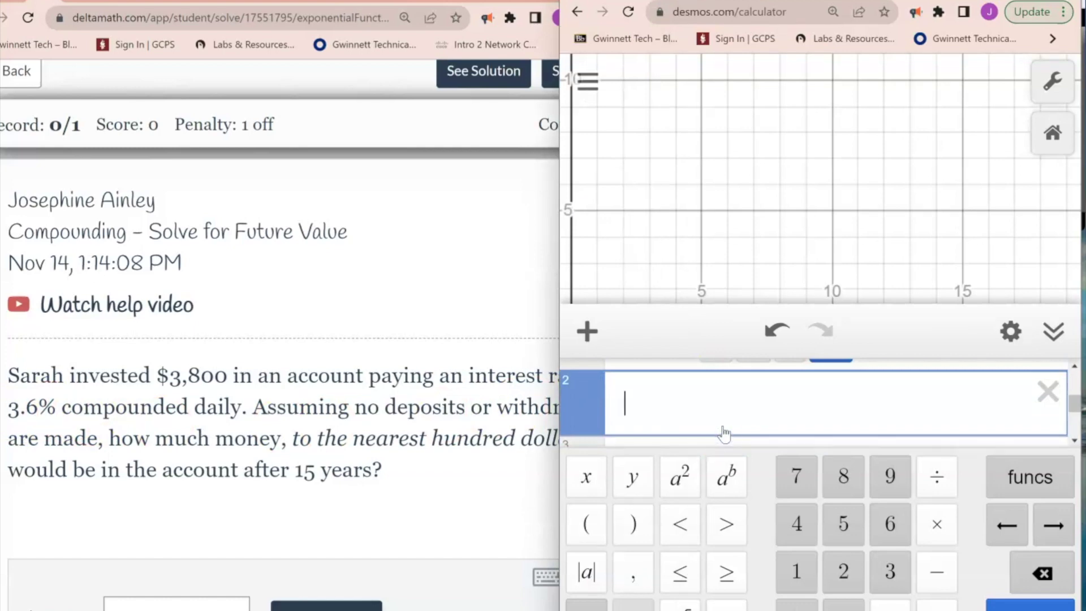
{"action": "type", "text": "3.6"}
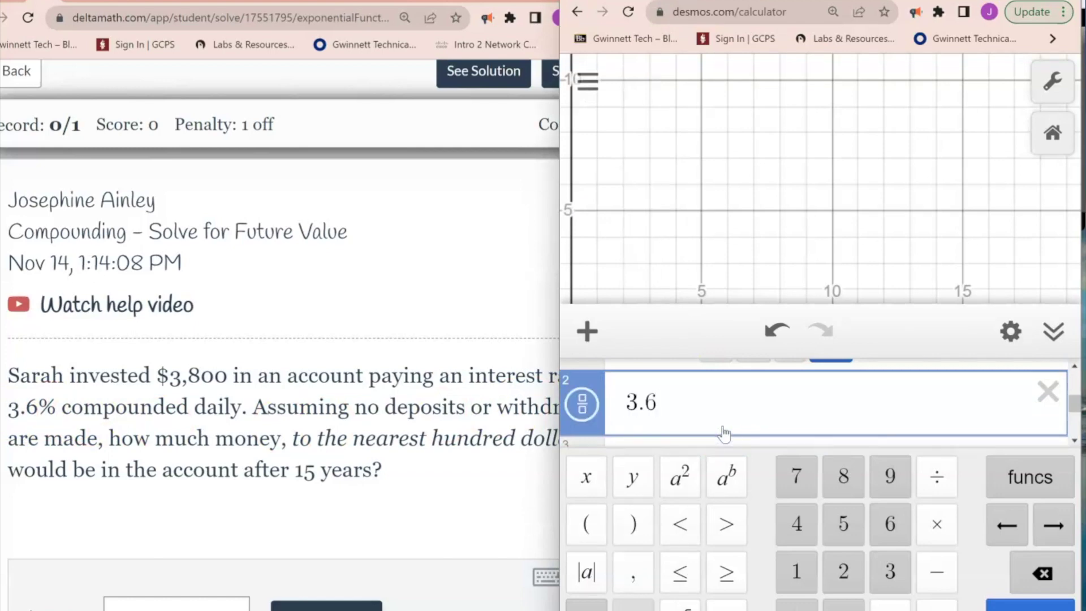
{"action": "type", "text": "/100"}
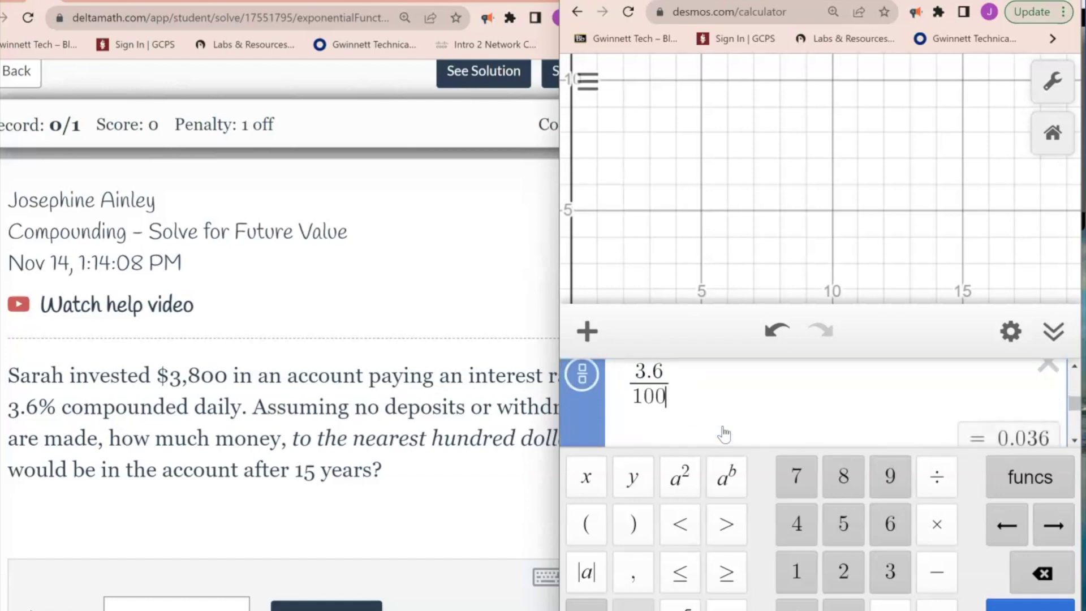
- Replace the rate r in the compound interest formula's fraction with 0.036
{"action": "scroll", "coordinate": [961, 435], "scroll_direction": "up", "scroll_amount": 2}
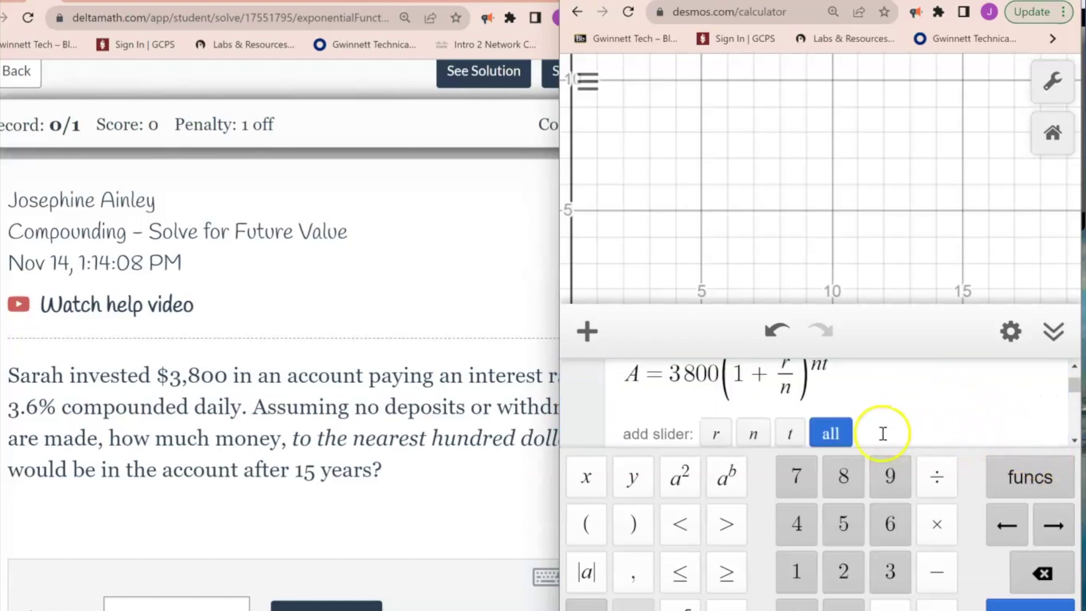
{"action": "left_click", "coordinate": [788, 390]}
{"action": "key", "text": "BackSpace"}
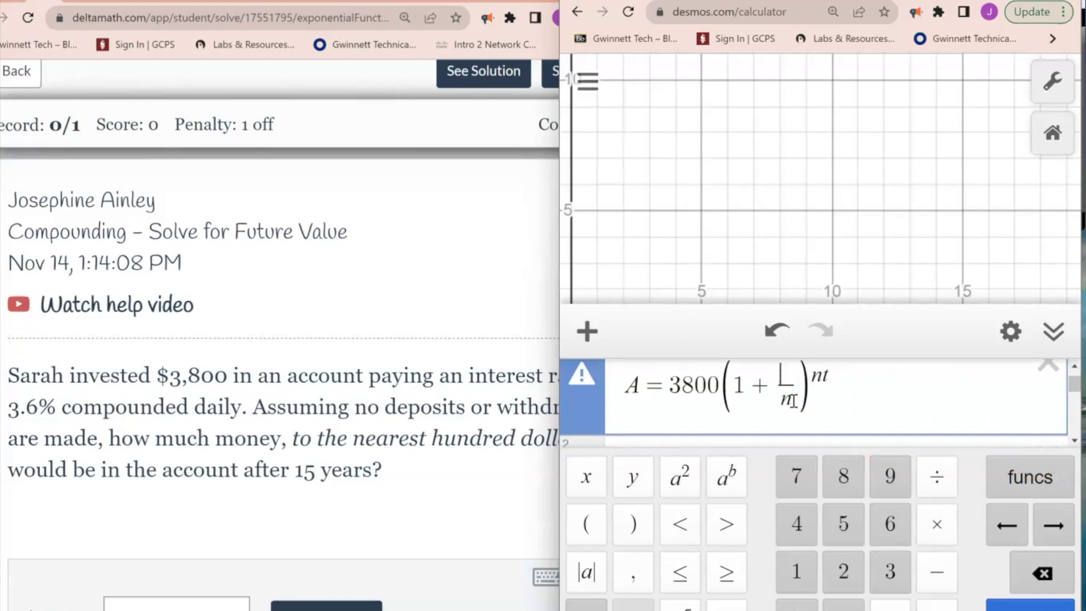
{"action": "type", "text": "0.0"}
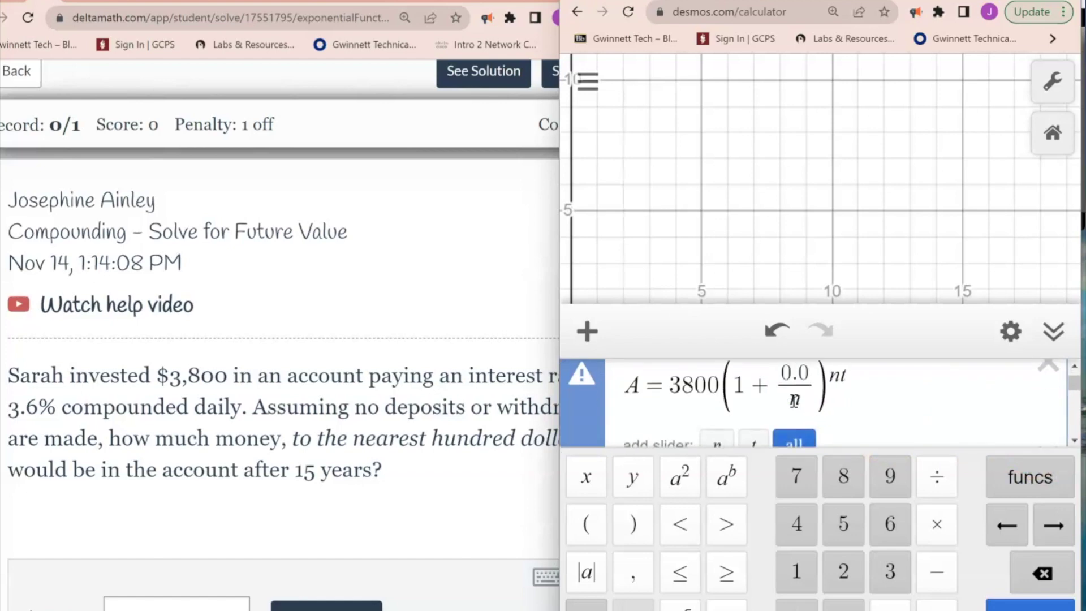
{"action": "type", "text": "36"}
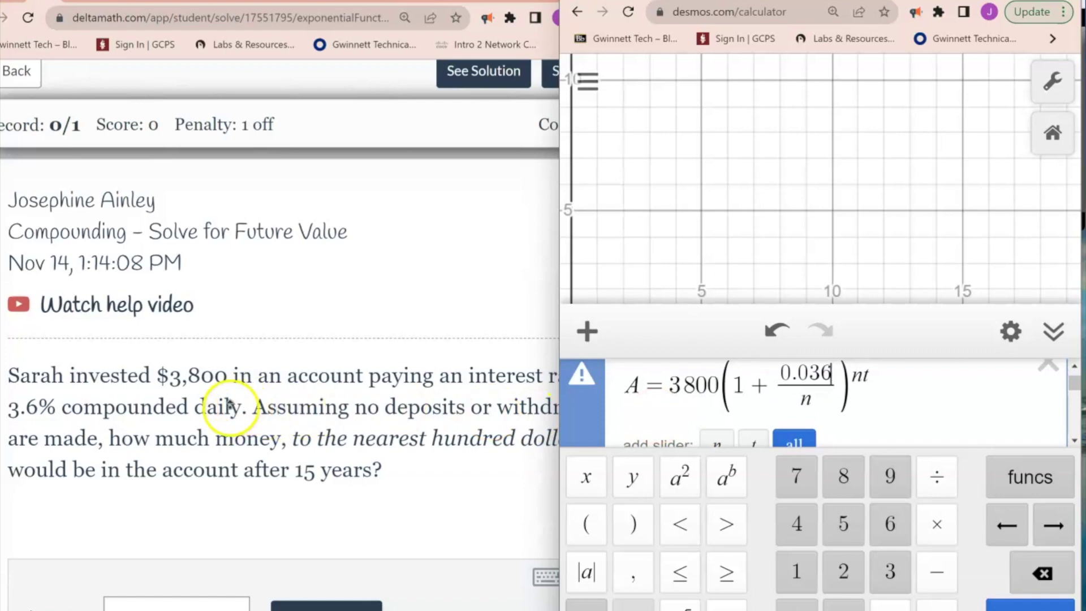
- Replace n with 365 in both the fraction's denominator and the exponent, adding a multiplication sign before t
{"action": "left_click", "coordinate": [810, 399]}
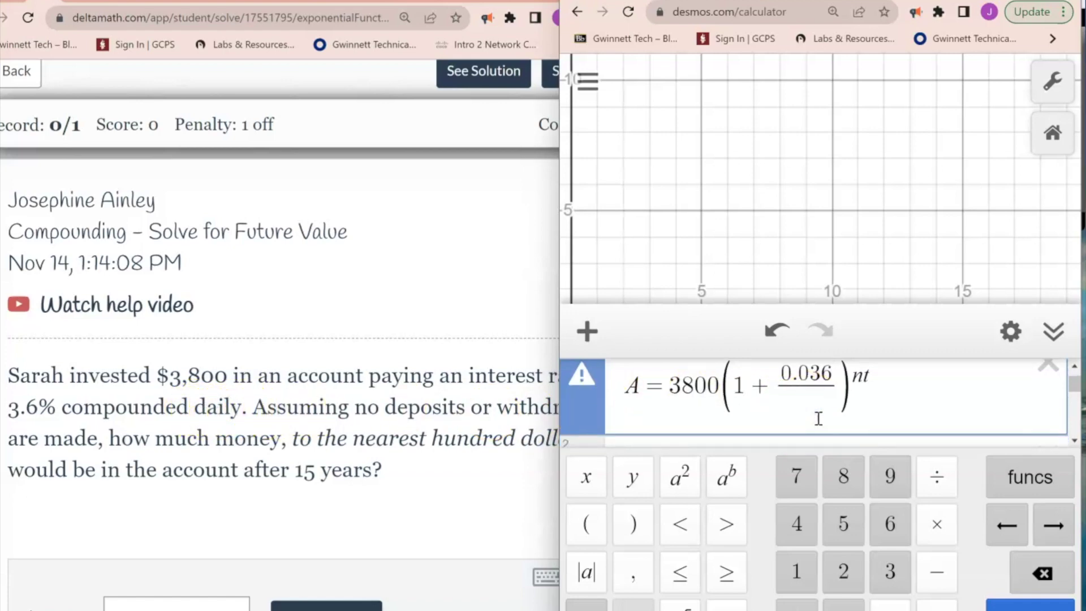
{"action": "key", "text": "BackSpace"}
{"action": "type", "text": "365"}
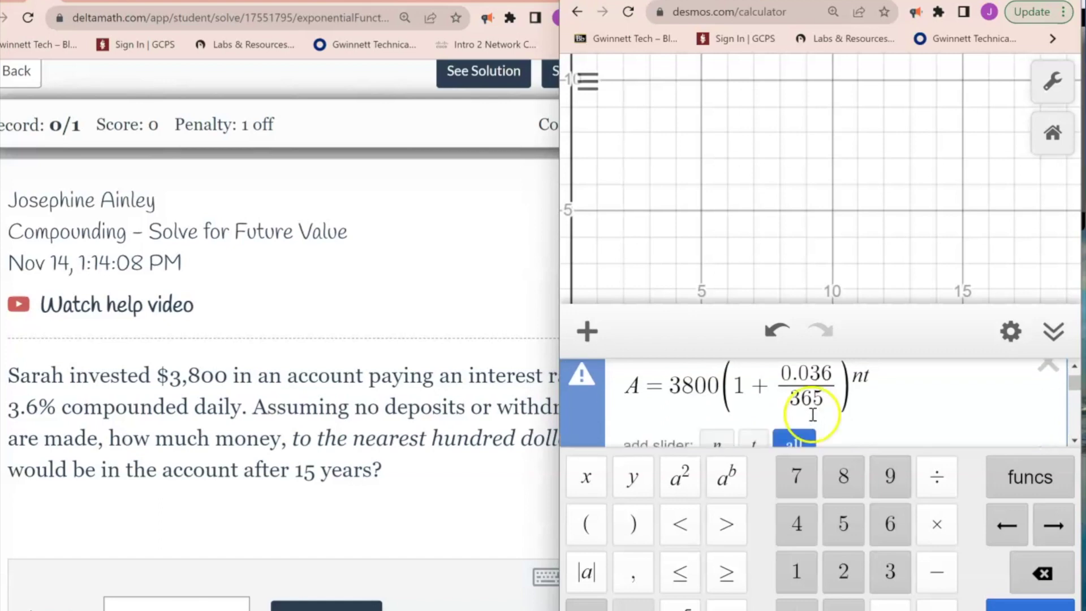
{"action": "left_click", "coordinate": [861, 376]}
{"action": "key", "text": "BackSpace"}
{"action": "key", "text": "BackSpace"}
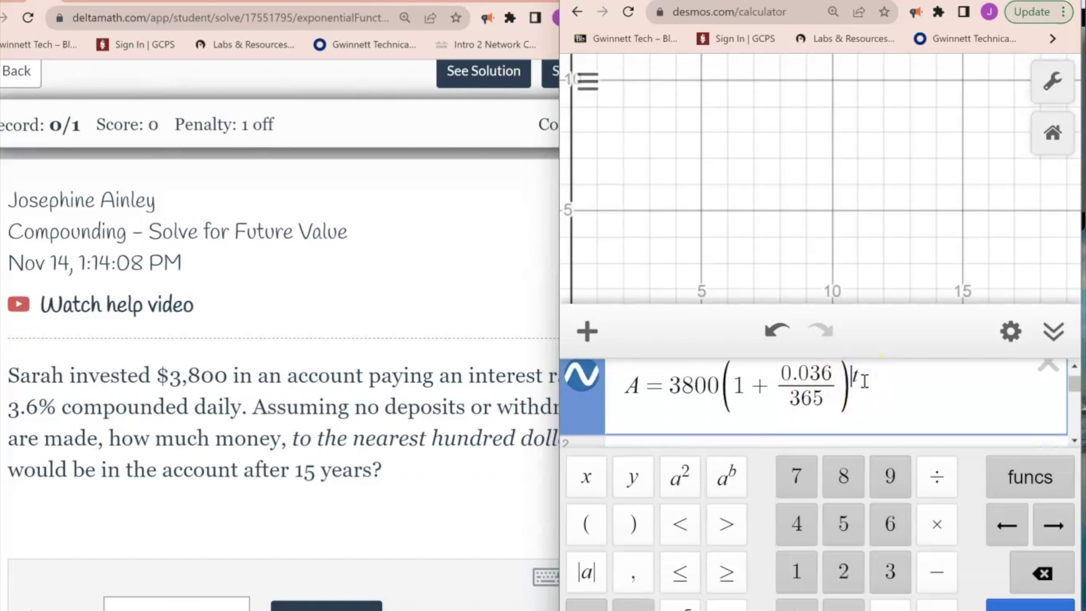
{"action": "type", "text": "365"}
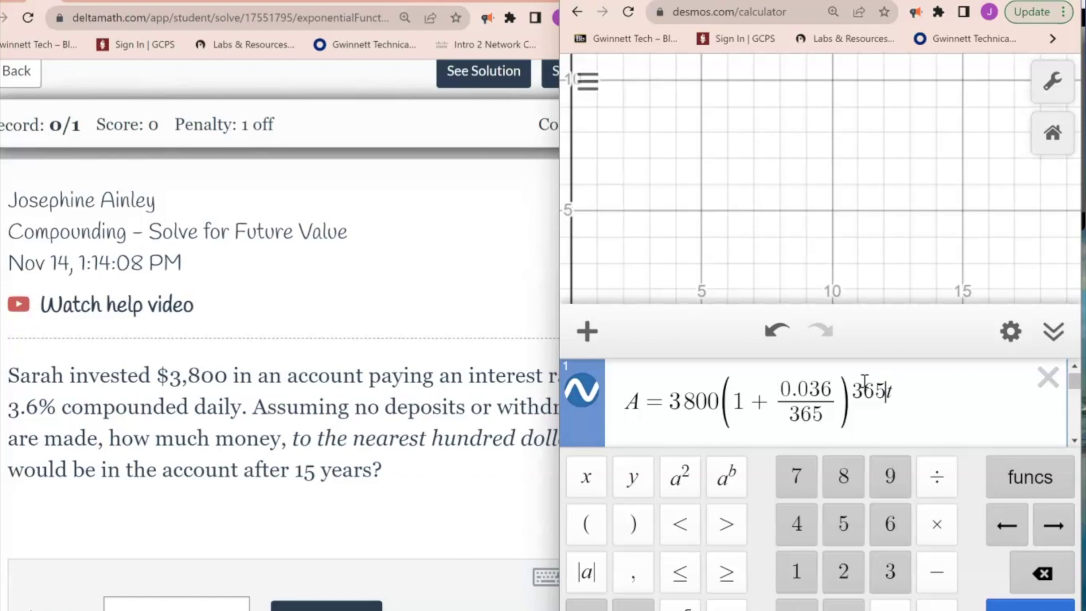
{"action": "type", "text": "*"}
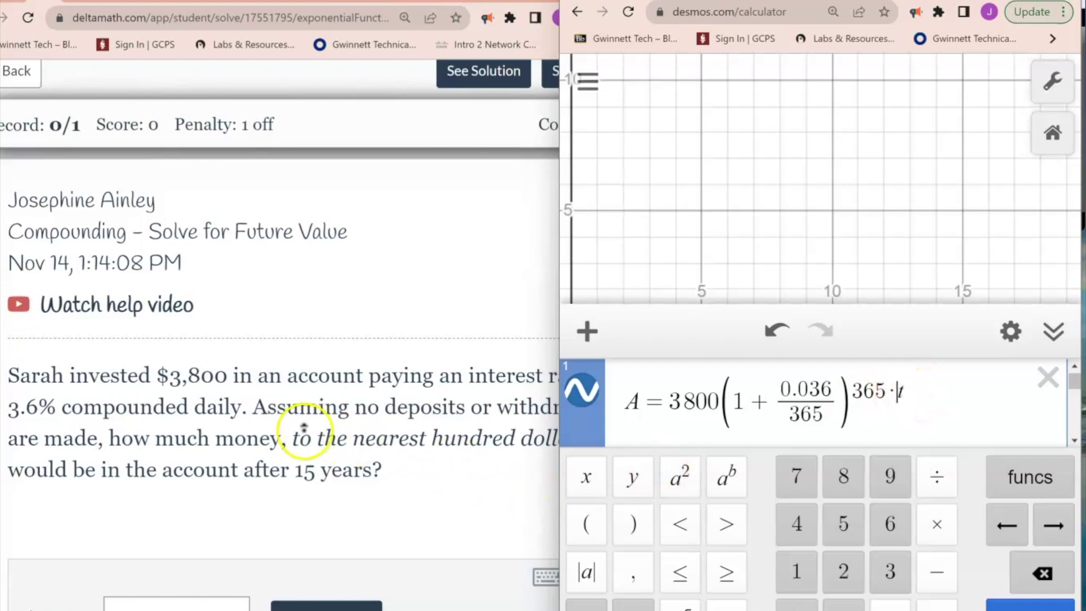
- Replace t in the formula's exponent with the 15 years given in the problem
{"action": "left_click", "coordinate": [283, 428]}
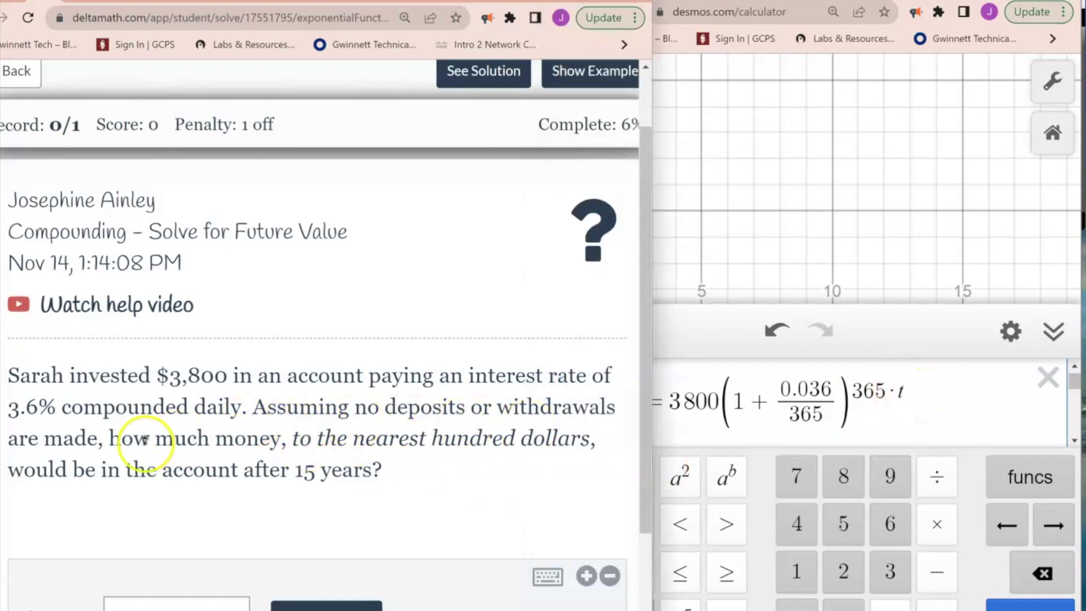
{"action": "left_click", "coordinate": [905, 392]}
{"action": "left_click", "coordinate": [904, 390]}
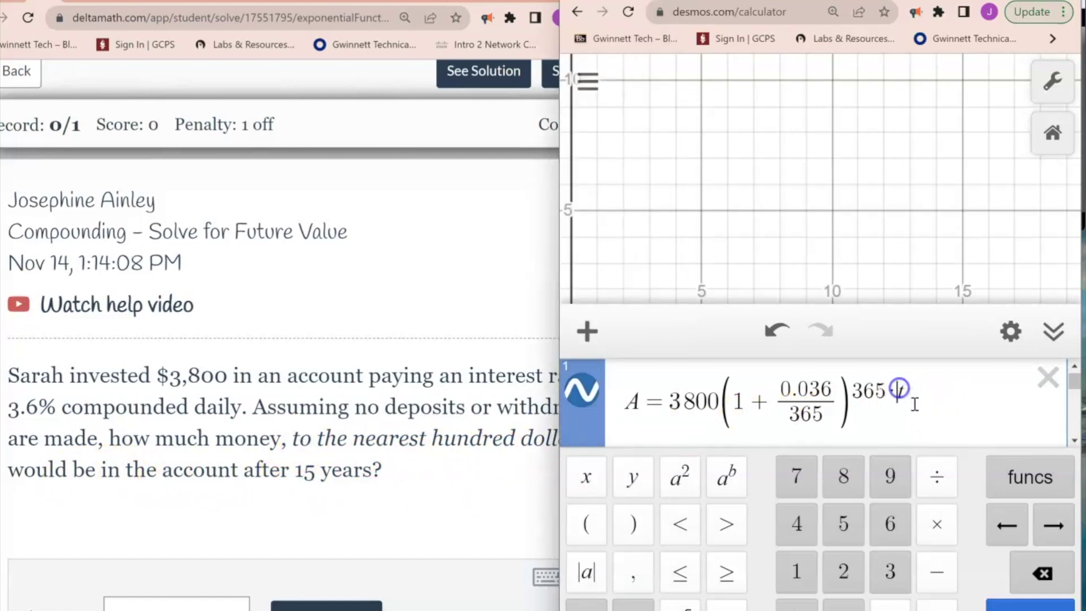
{"action": "type", "text": "1"}
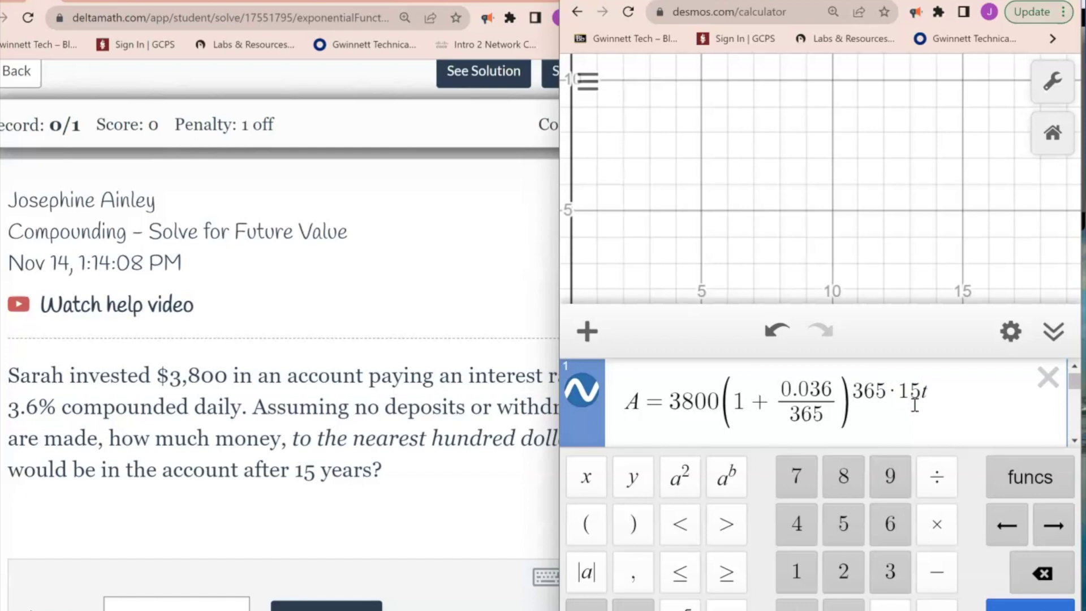
{"action": "type", "text": "5"}
{"action": "key", "text": "Delete"}
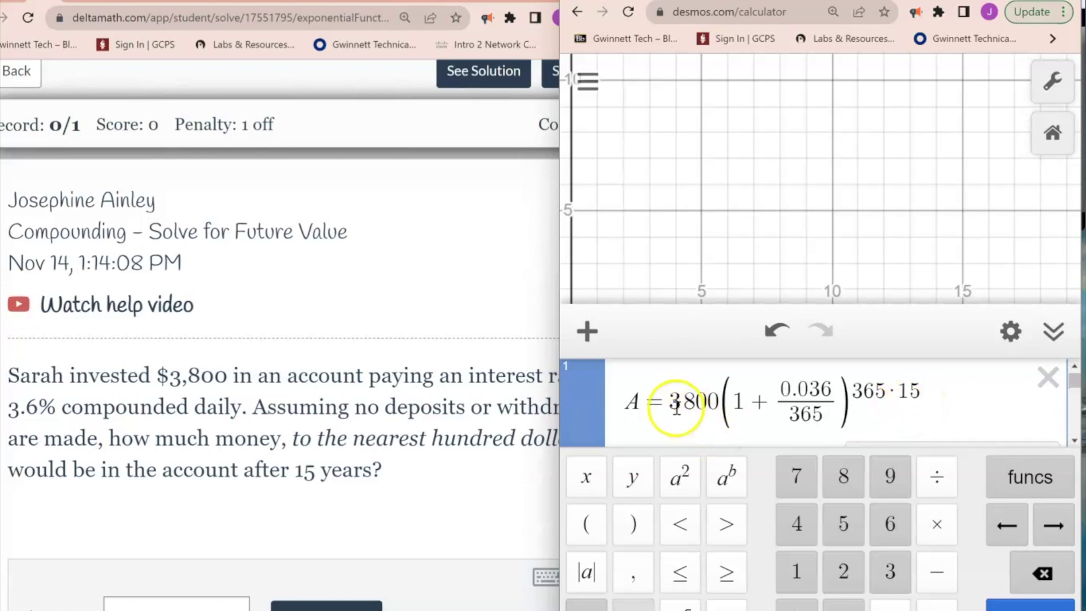
- Remove "A =" from the start of the formula so that the expression evaluates to a number
{"action": "left_click_drag", "start_coordinate": [669, 401], "coordinate": [594, 402]}
{"action": "key", "text": "BackSpace"}
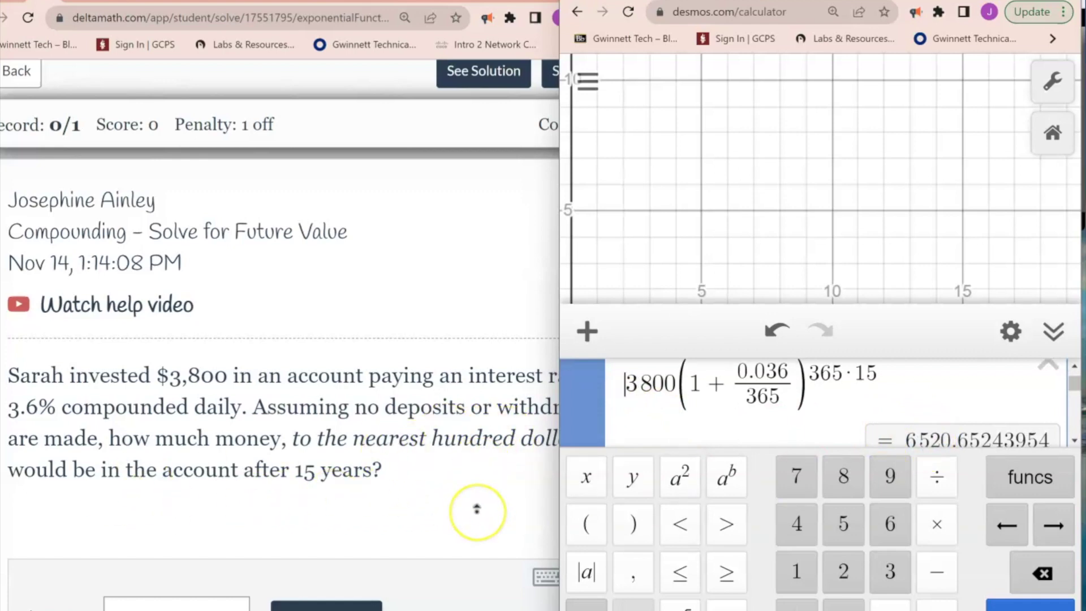
{"action": "scroll", "coordinate": [826, 410], "scroll_direction": "down", "scroll_amount": 2}
{"action": "scroll", "coordinate": [827, 411], "scroll_direction": "up", "scroll_amount": 2}
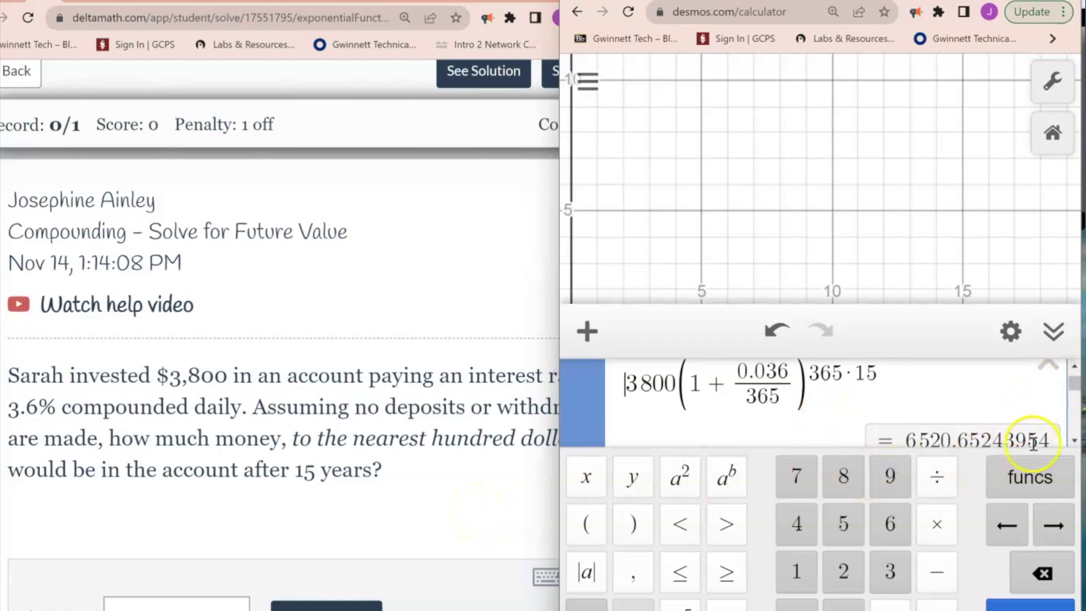
{"action": "left_click", "coordinate": [894, 402]}
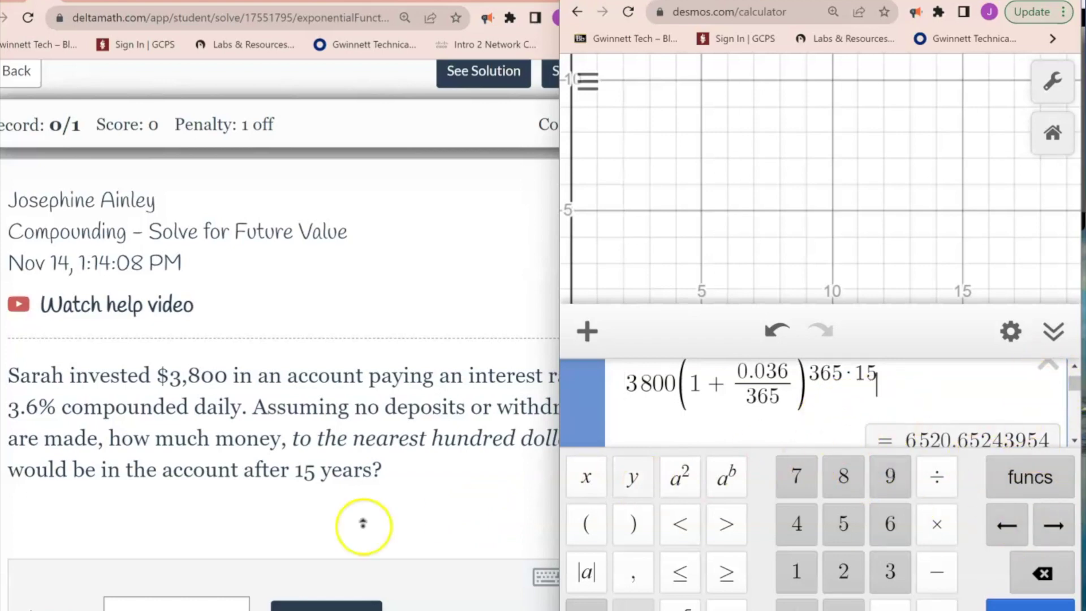
- Switch to Snipping Tool, dismiss the old annotated snip and capture the compound interest expression as a new one
{"action": "key", "text": "super+w"}
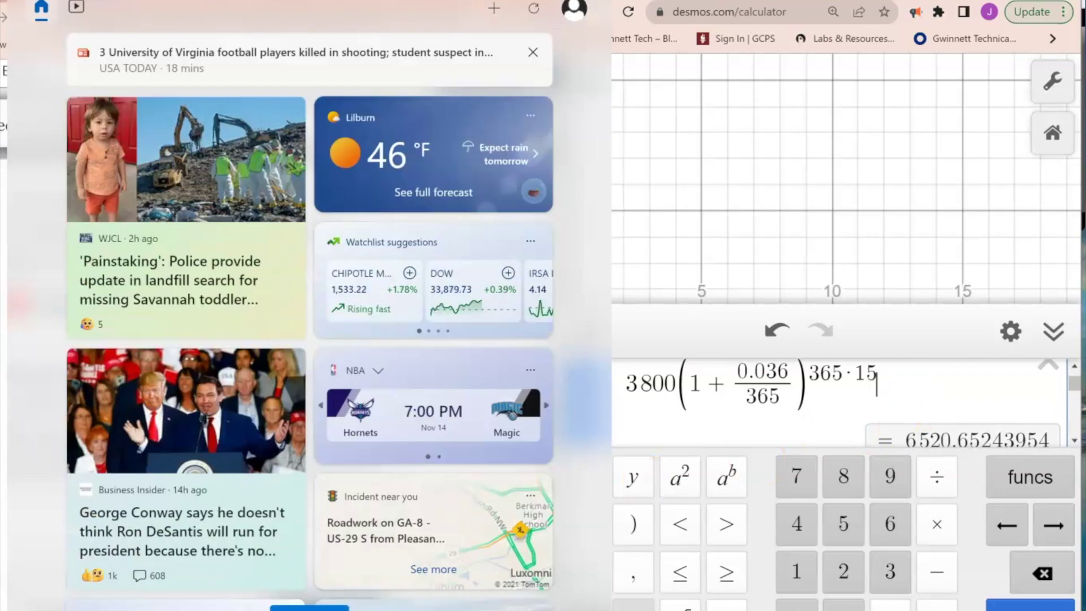
{"action": "key", "text": "super+w"}
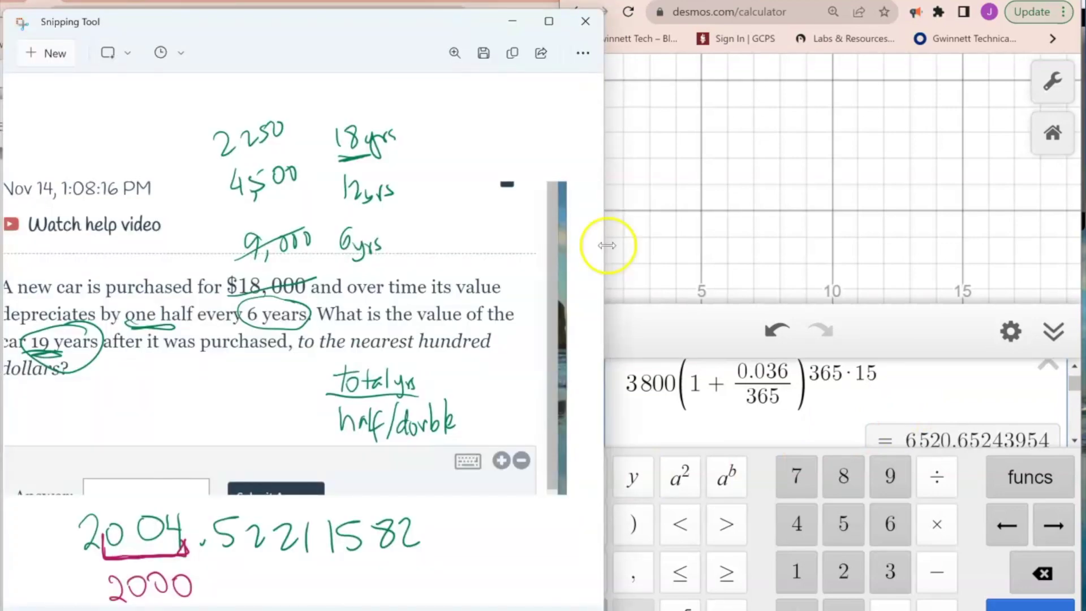
{"action": "key", "text": "alt+F4"}
{"action": "left_click_drag", "start_coordinate": [606, 359], "coordinate": [971, 439]}
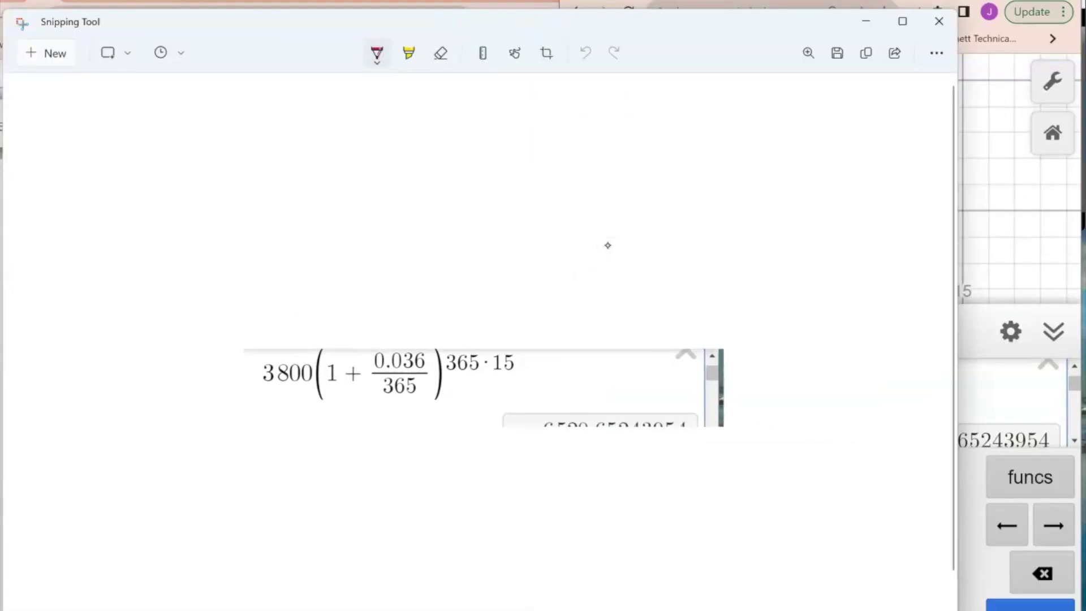
- Handwrite 6520.652 below the snip, box its 520, sketch the choice between 500 and 600, and write 6500 underneath
{"action": "left_click_drag", "start_coordinate": [169, 472], "coordinate": [184, 471]}
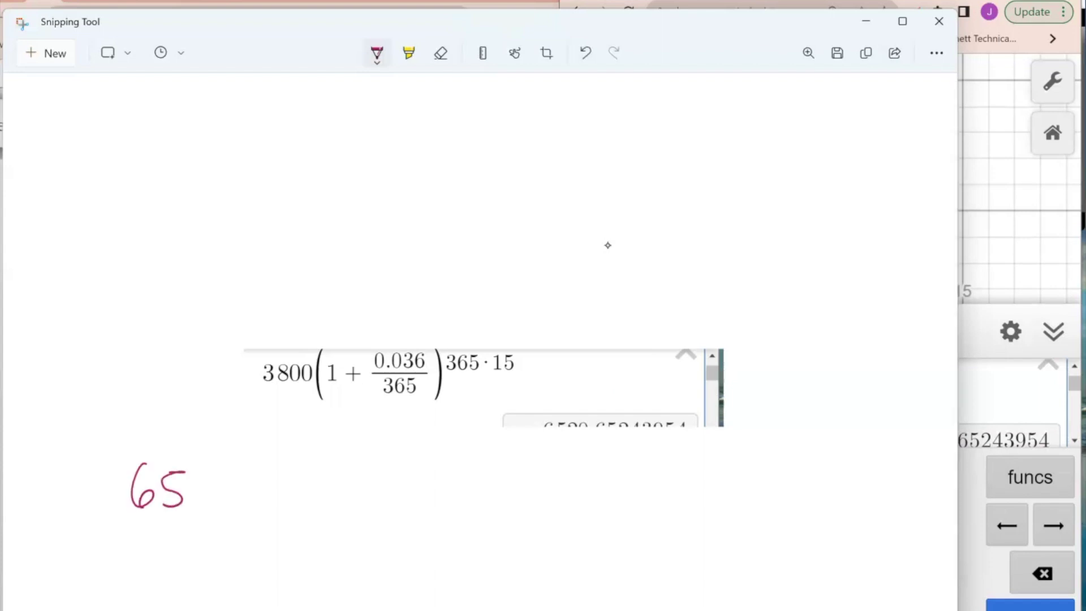
{"action": "left_click", "coordinate": [960, 453]}
{"action": "key", "text": "alt+Tab"}
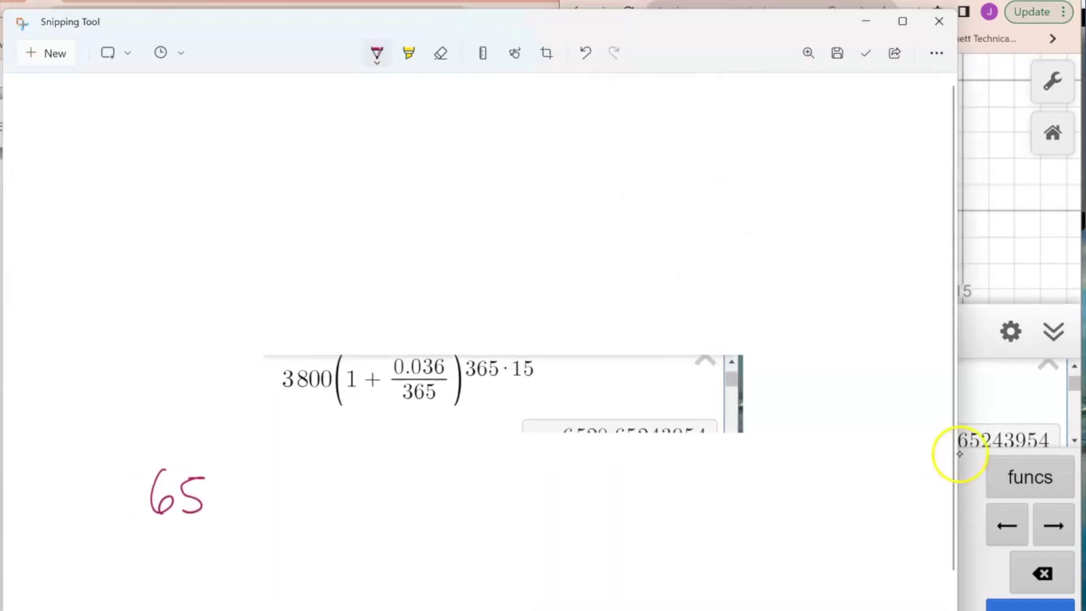
{"action": "left_click", "coordinate": [960, 418]}
{"action": "key", "text": "alt+Tab"}
{"action": "left_click_drag", "start_coordinate": [330, 463], "coordinate": [320, 479]}
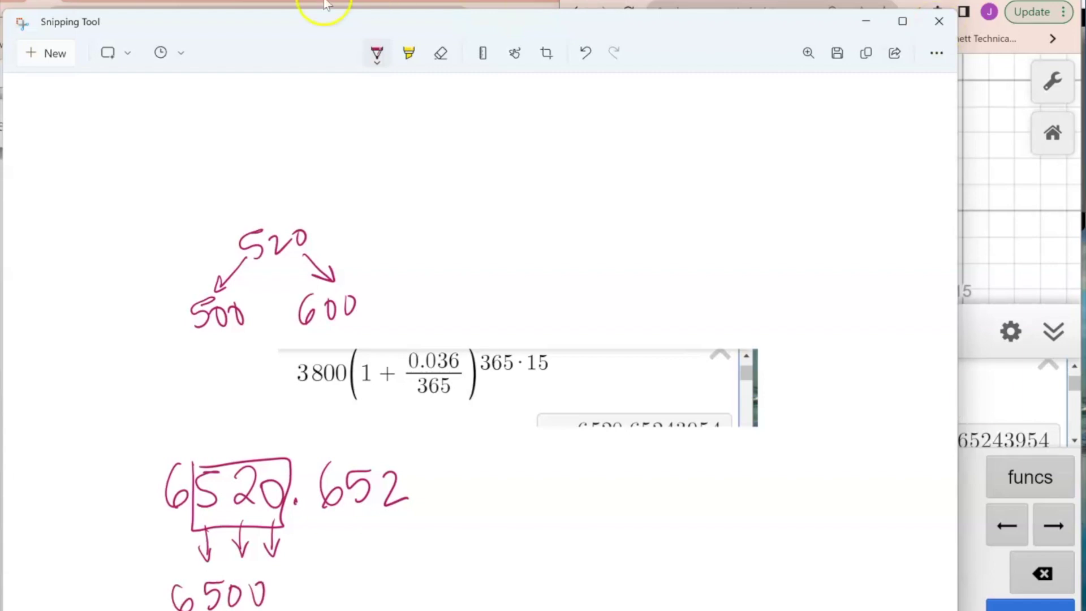
- Switch to DeltaMath and submit the amount rounded to the nearest hundred dollars as the future-value answer
{"action": "left_click", "coordinate": [119, 3]}
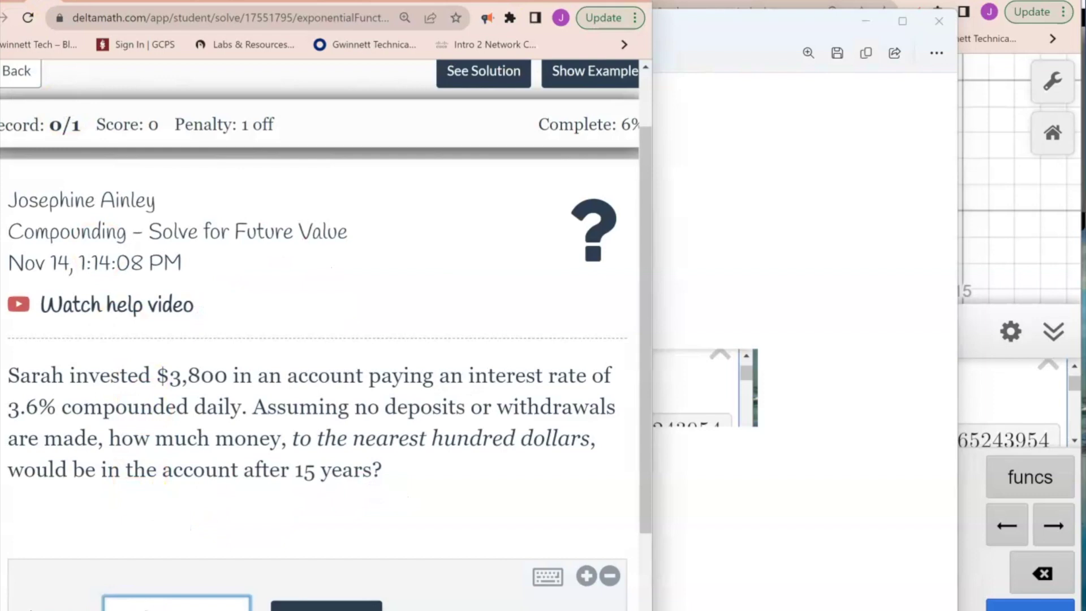
{"action": "left_click", "coordinate": [376, 603]}
{"action": "left_click", "coordinate": [568, 337]}
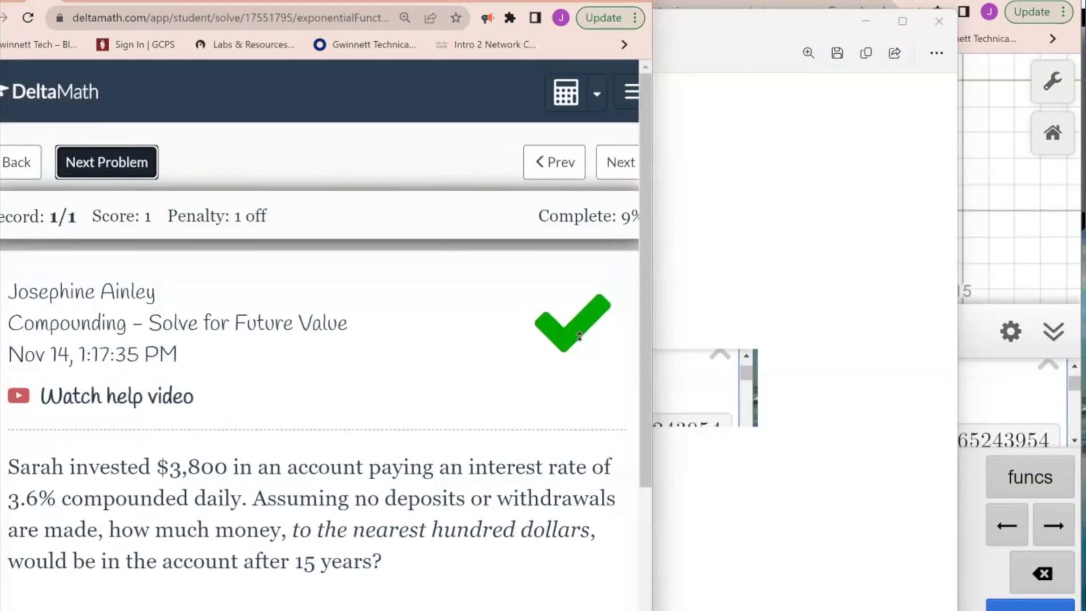
- Return to the assignment's problem list and open the "Compounding - Solve for Principal" problem
{"action": "scroll", "coordinate": [486, 373], "scroll_direction": "down", "scroll_amount": 1}
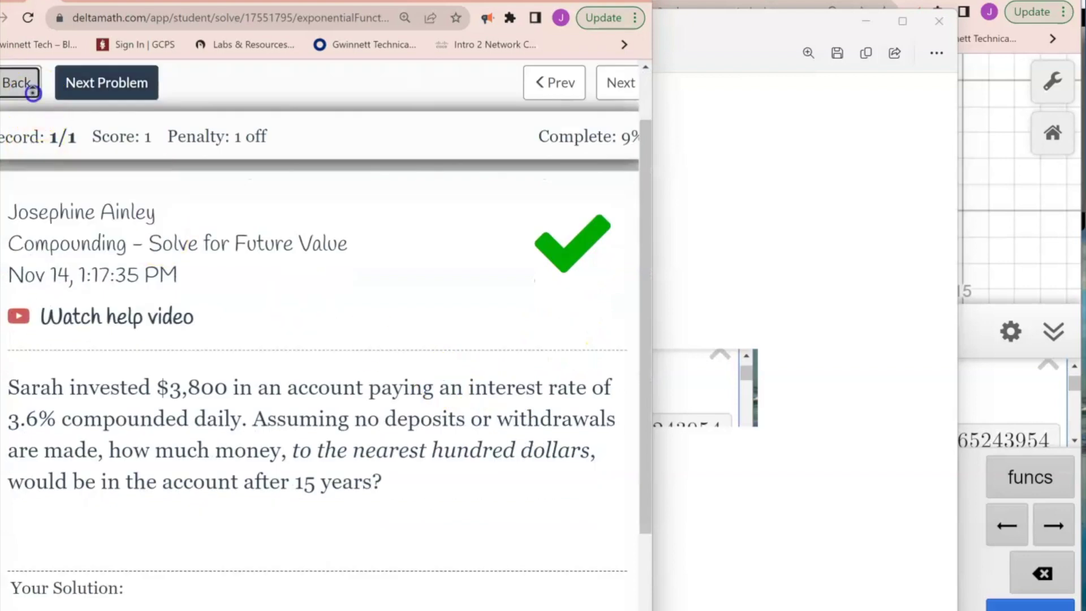
{"action": "left_click", "coordinate": [29, 84]}
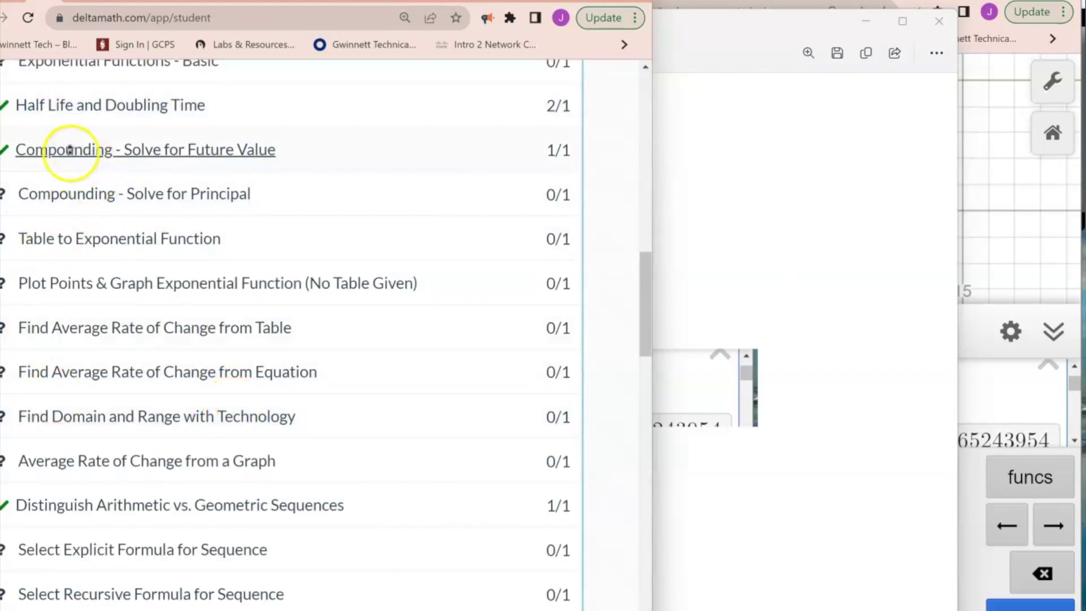
{"action": "left_click", "coordinate": [85, 195]}
{"action": "scroll", "coordinate": [350, 409], "scroll_direction": "down", "scroll_amount": 1}
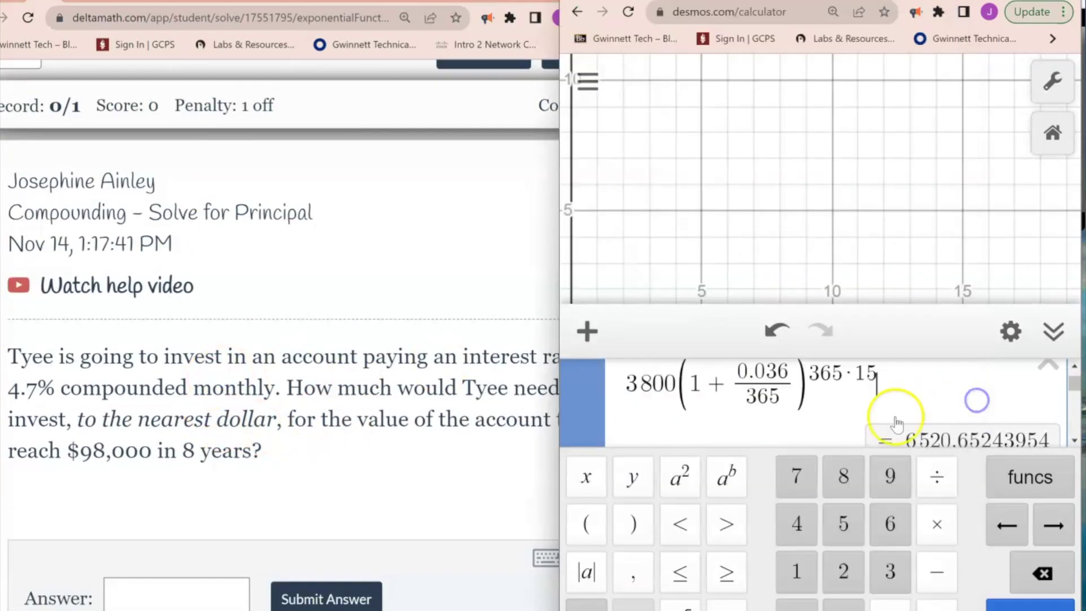
- Undo the earlier substitutions until the general formula A = P(1 + r/n)^(nt) is back, and compare it with the reference sheet's compound interest formula
{"action": "left_click", "coordinate": [771, 334]}
{"action": "left_click", "coordinate": [770, 336]}
{"action": "left_click", "coordinate": [770, 336]}
{"action": "left_click", "coordinate": [770, 337]}
{"action": "left_click", "coordinate": [772, 337]}
{"action": "left_click", "coordinate": [771, 337]}
{"action": "left_click", "coordinate": [771, 337]}
{"action": "left_click", "coordinate": [771, 337]}
{"action": "left_click", "coordinate": [772, 337]}
{"action": "left_click", "coordinate": [771, 337]}
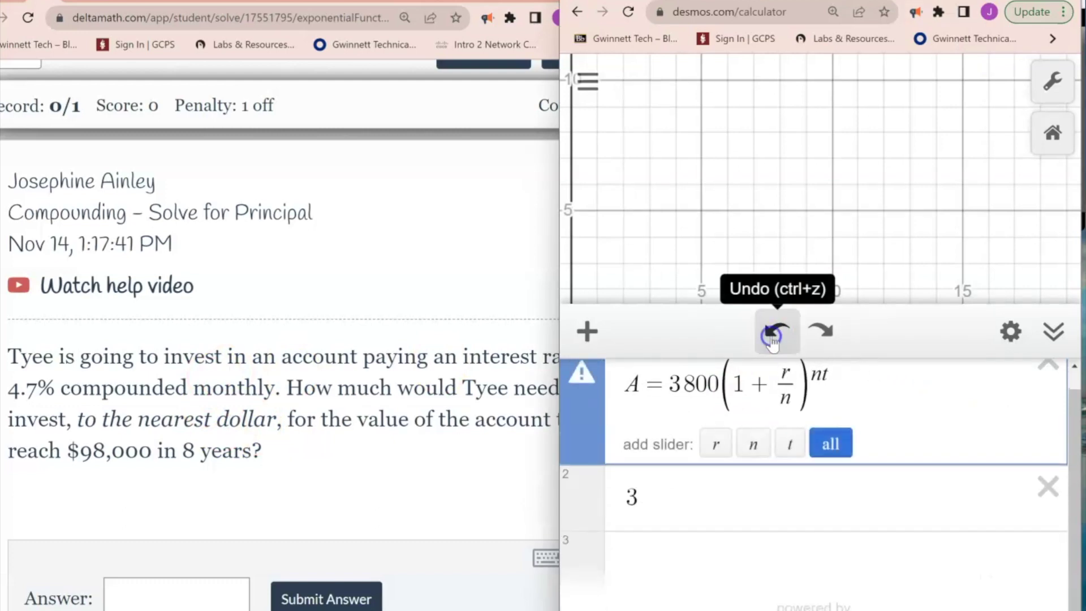
{"action": "left_click", "coordinate": [771, 337]}
{"action": "left_click", "coordinate": [771, 337]}
{"action": "left_click", "coordinate": [771, 337]}
{"action": "left_click", "coordinate": [772, 337]}
{"action": "left_click", "coordinate": [818, 333]}
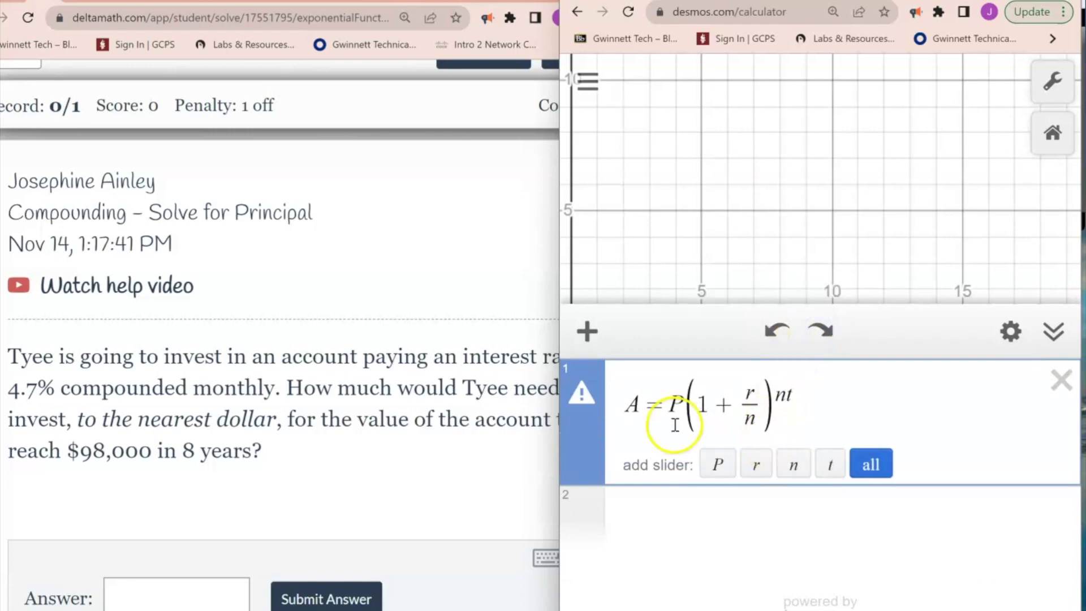
{"action": "left_click", "coordinate": [309, 5]}
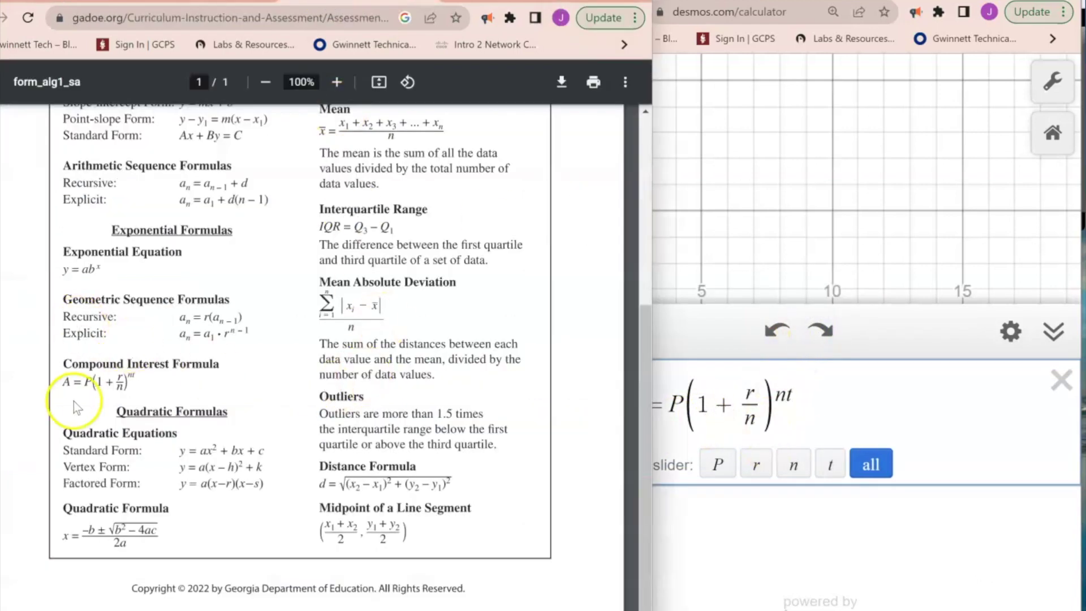
{"action": "left_click", "coordinate": [59, 2]}
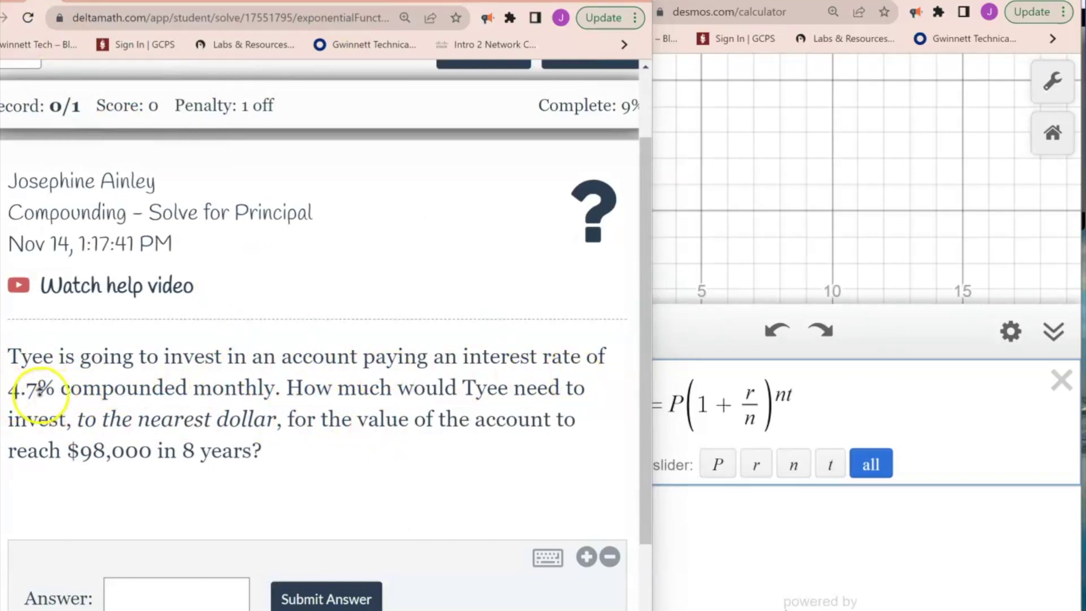
- Convert the 4.7% rate to a decimal by entering 4.7/100 on the line below the formula in Desmos
{"action": "left_click", "coordinate": [758, 392]}
{"action": "left_click", "coordinate": [849, 389]}
{"action": "scroll", "coordinate": [844, 431], "scroll_direction": "down", "scroll_amount": 1}
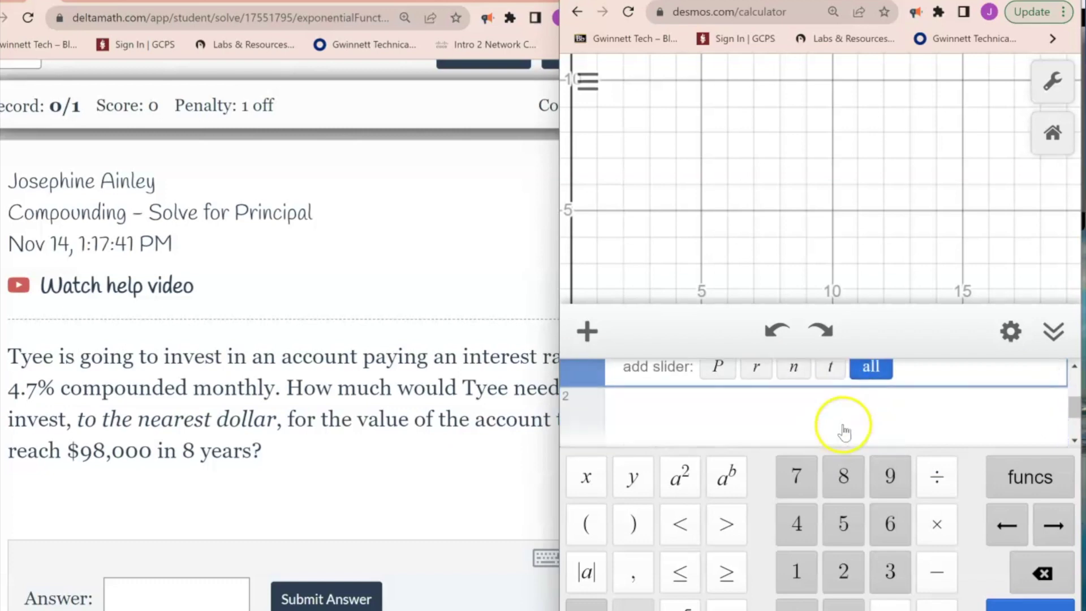
{"action": "left_click", "coordinate": [844, 431]}
{"action": "scroll", "coordinate": [691, 399], "scroll_direction": "up", "scroll_amount": 2}
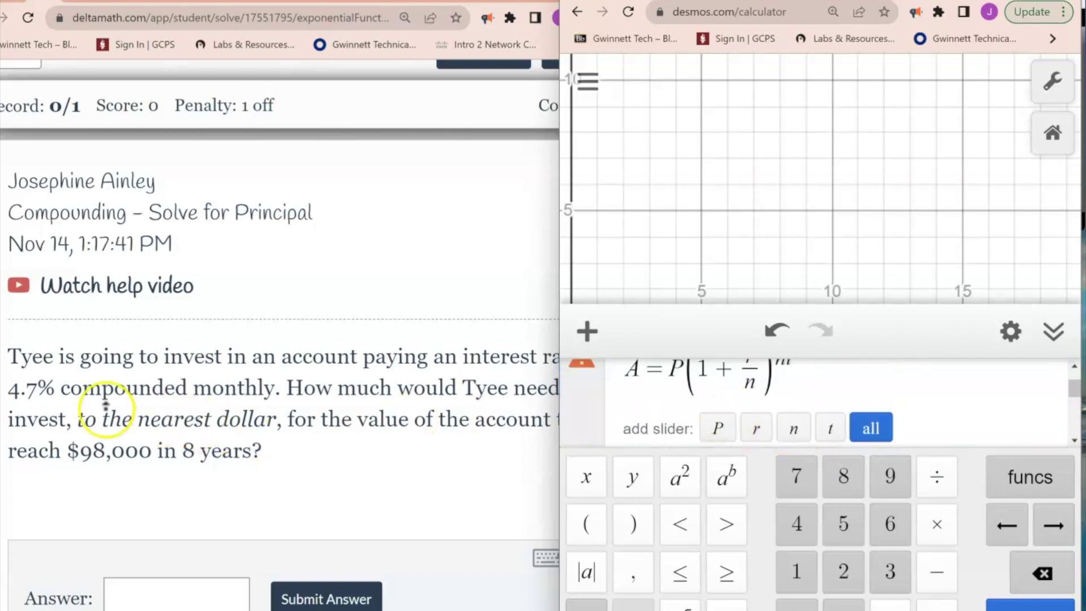
{"action": "scroll", "coordinate": [625, 432], "scroll_direction": "down", "scroll_amount": 2}
{"action": "left_click", "coordinate": [640, 405]}
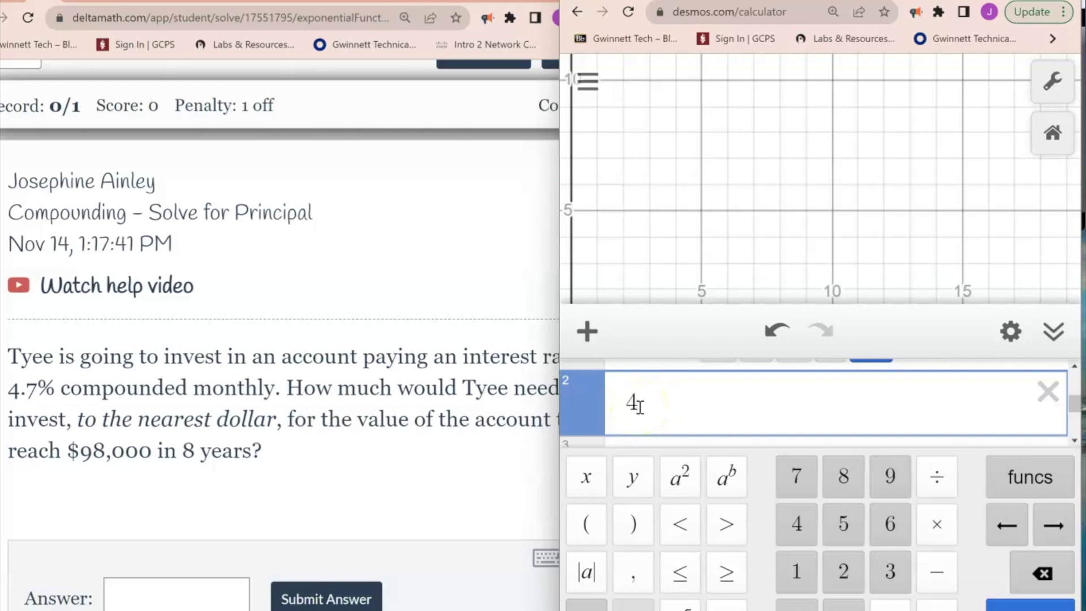
{"action": "type", "text": "4.7"}
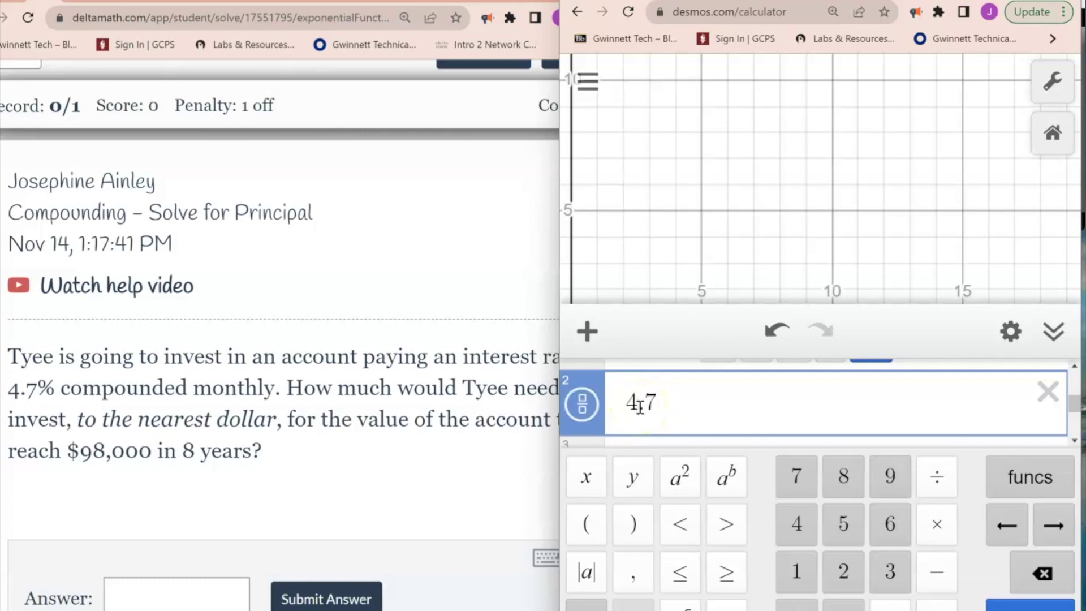
{"action": "type", "text": "/100"}
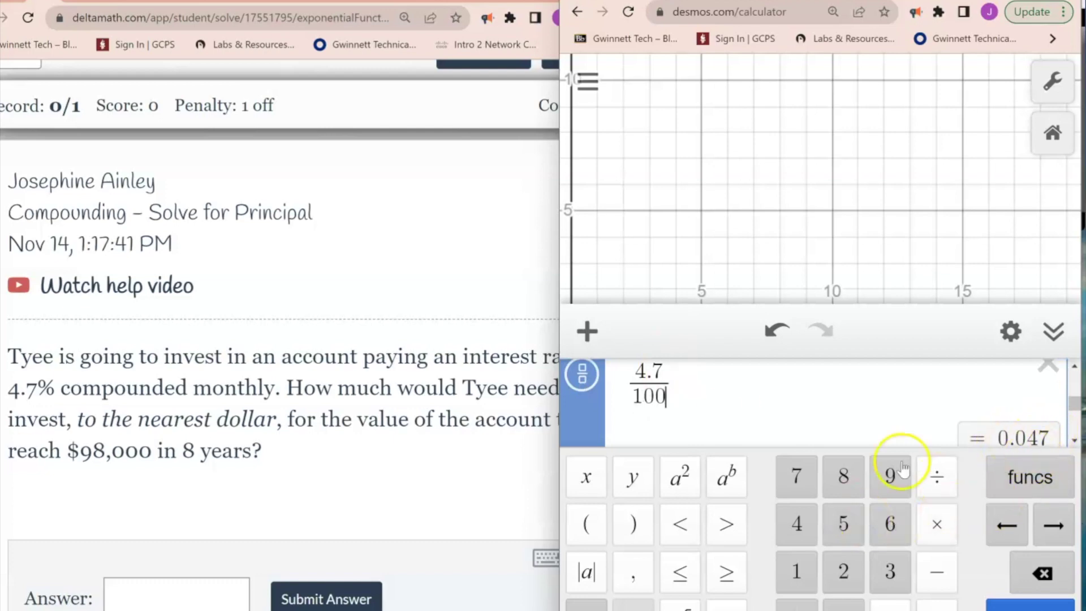
- Replace r in the formula with 0.047 and the n below it with 12 for monthly compounding
{"action": "scroll", "coordinate": [815, 410], "scroll_direction": "up", "scroll_amount": 2}
{"action": "left_click", "coordinate": [741, 396]}
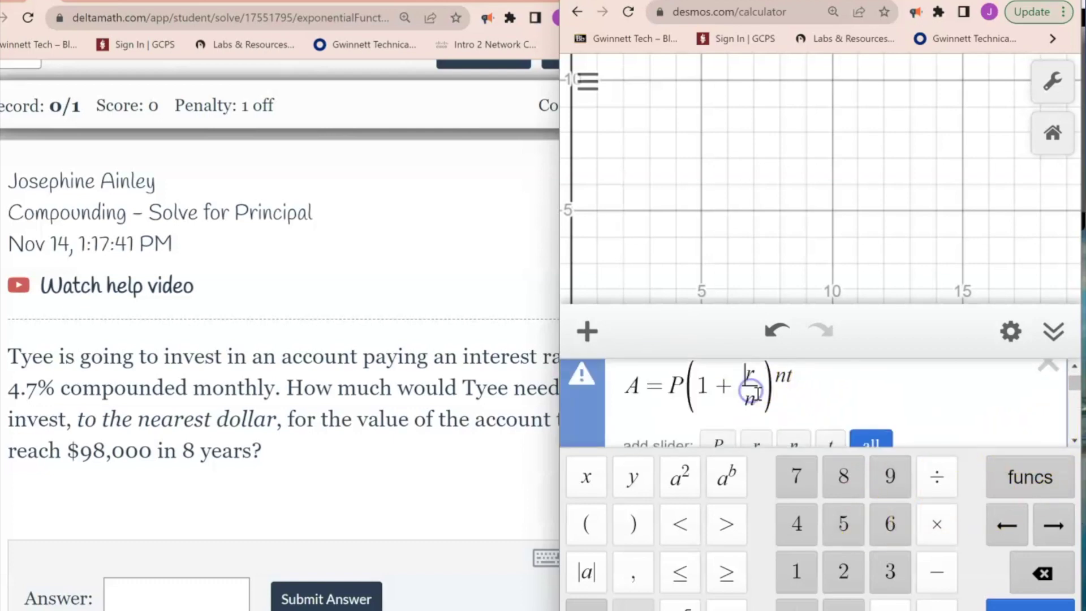
{"action": "type", "text": "0.047"}
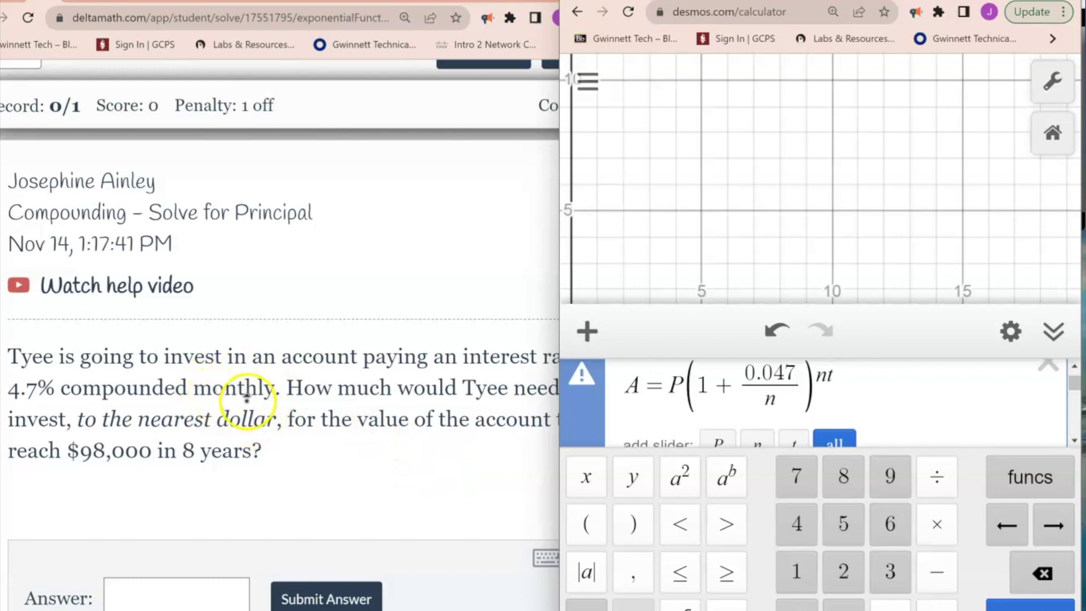
{"action": "left_click", "coordinate": [775, 400]}
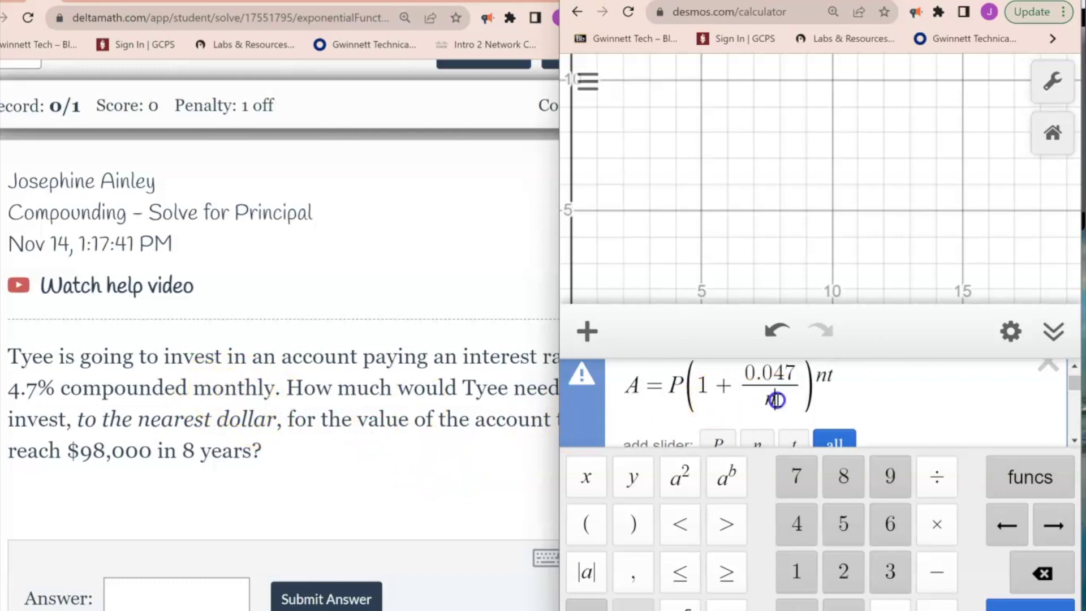
{"action": "key", "text": "BackSpace"}
{"action": "type", "text": "12"}
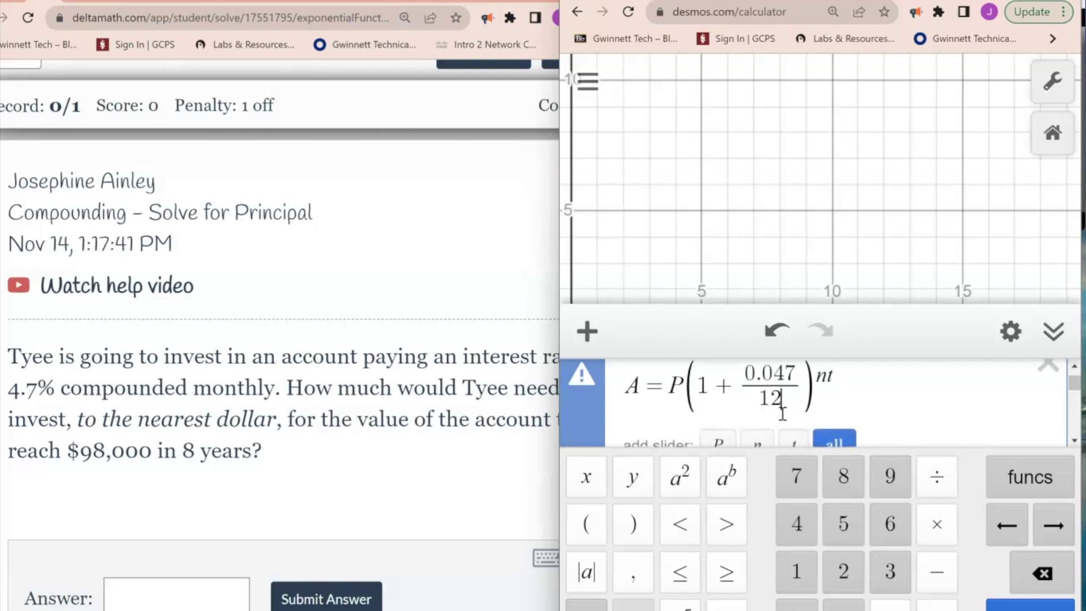
- Replace n in the exponent with 12 followed by a multiplication sign in front of t
{"action": "left_click", "coordinate": [824, 379]}
{"action": "key", "text": "BackSpace"}
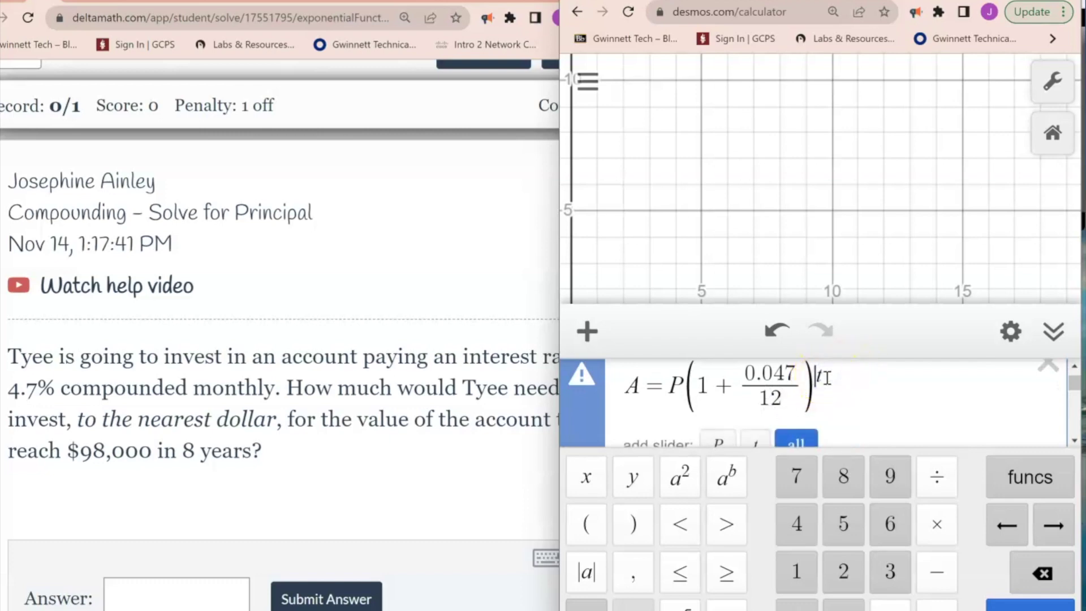
{"action": "type", "text": "12"}
{"action": "left_click", "coordinate": [937, 525]}
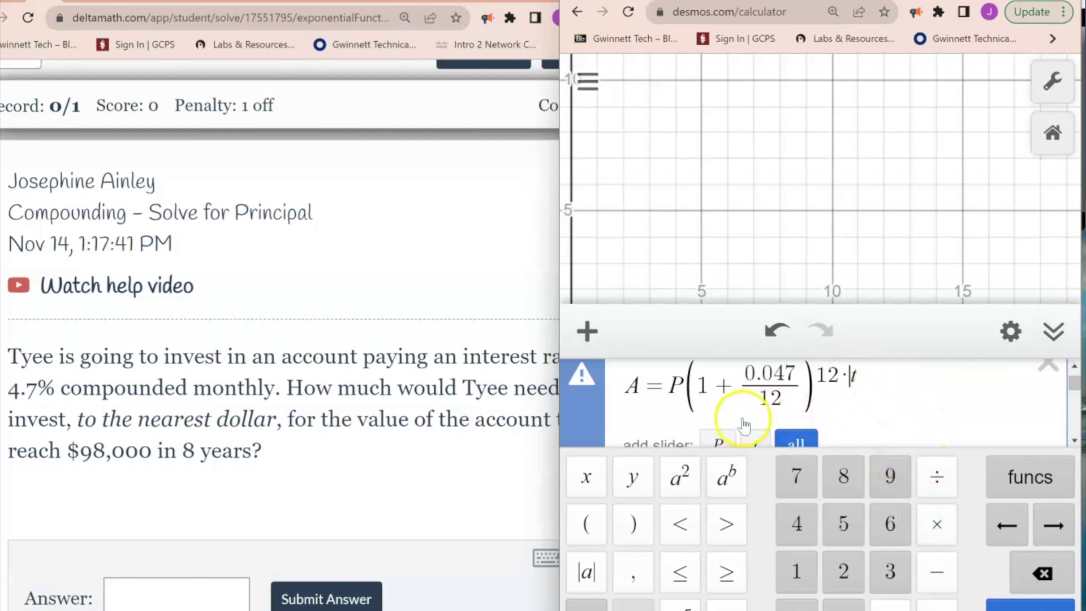
- Replace A in the formula with the target account value, 98000
{"action": "left_click", "coordinate": [488, 416]}
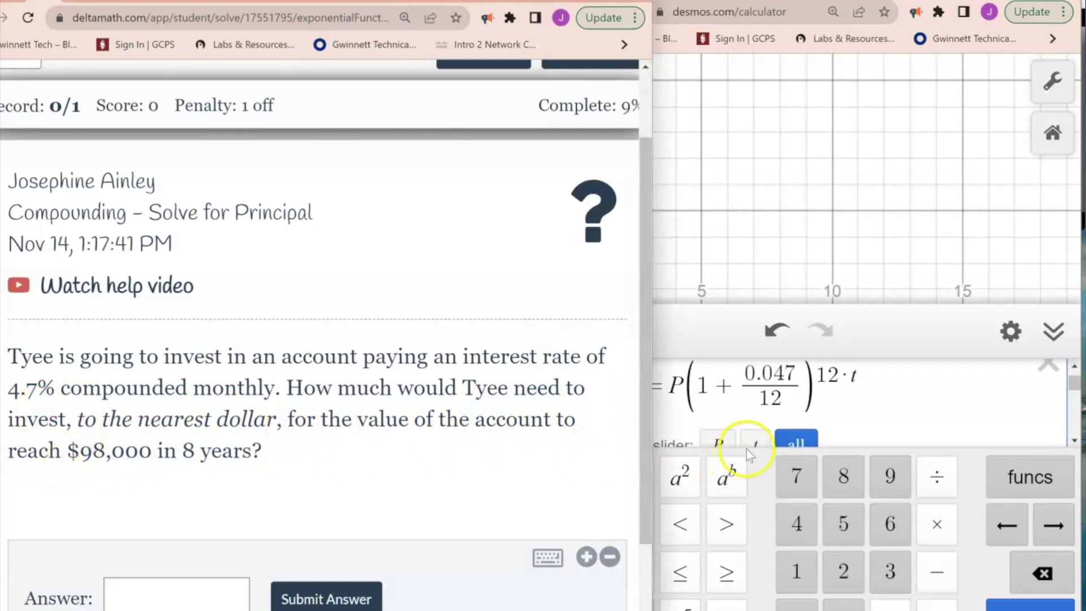
{"action": "left_click", "coordinate": [671, 407]}
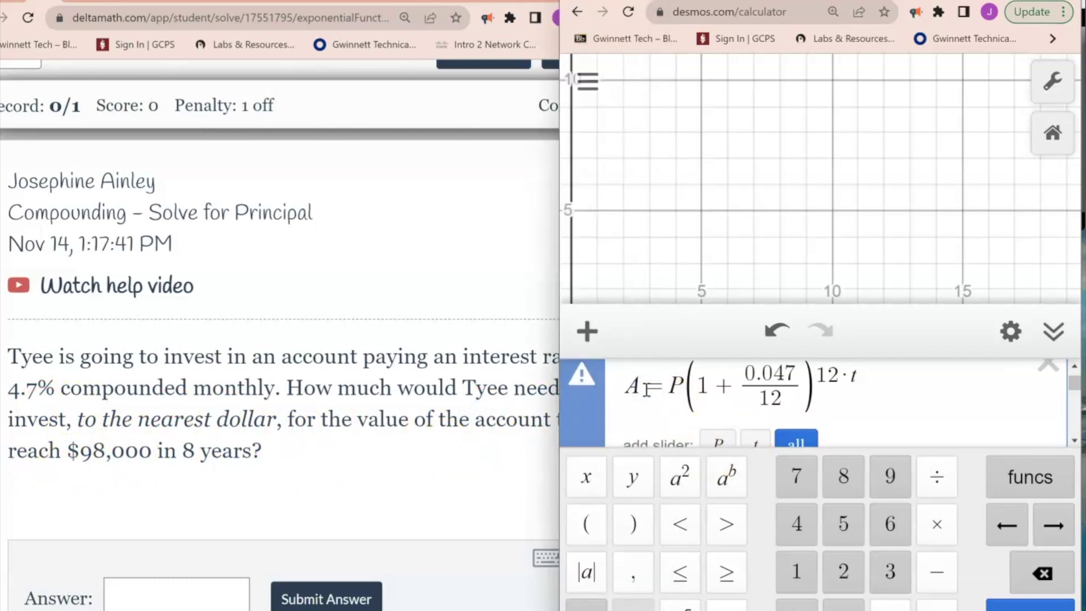
{"action": "left_click", "coordinate": [646, 390]}
{"action": "key", "text": "BackSpace"}
{"action": "type", "text": "98000"}
{"action": "left_click", "coordinate": [707, 400]}
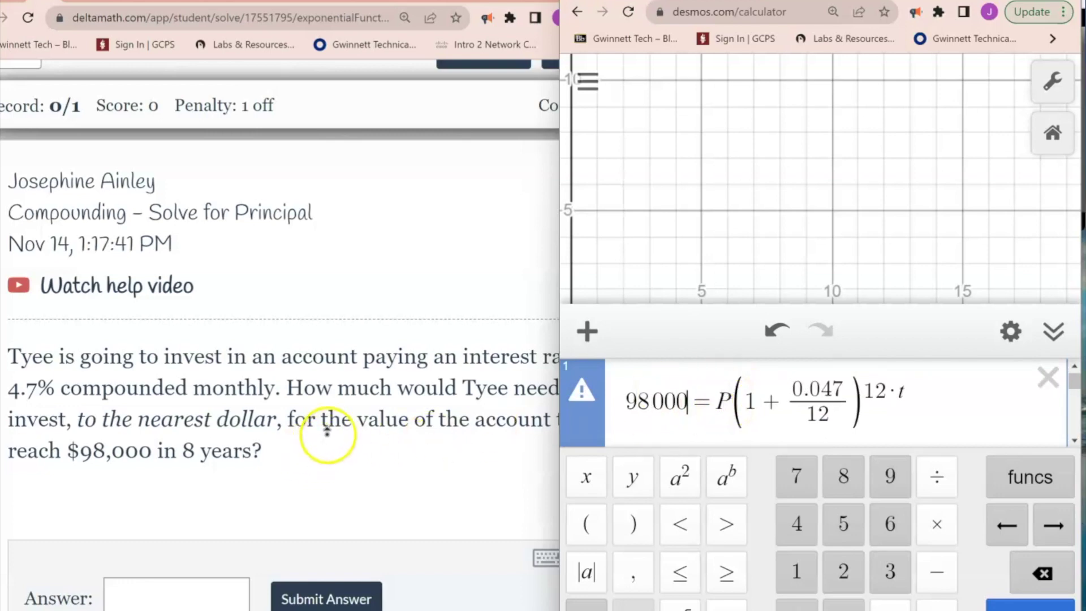
- Check the time period in the problem and replace t in the exponent with 8
{"action": "left_click", "coordinate": [286, 451]}
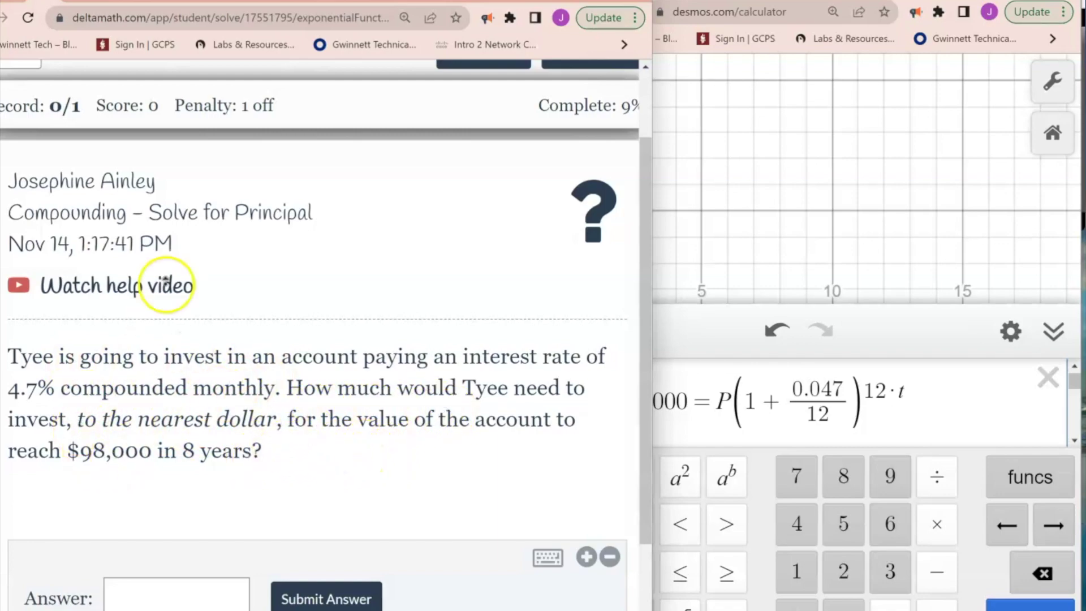
{"action": "mouse_move", "coordinate": [485, 1]}
{"action": "left_mouse_down"}
{"action": "mouse_move", "coordinate": [512, 0]}
{"action": "mouse_move", "coordinate": [501, 0]}
{"action": "left_mouse_up"}
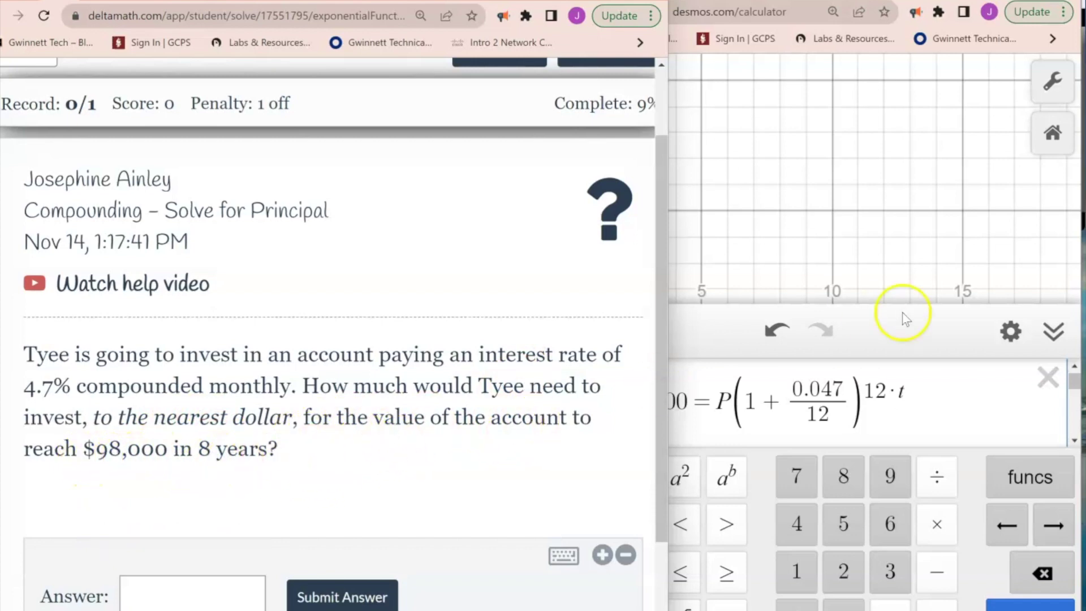
{"action": "left_click", "coordinate": [903, 387]}
{"action": "key", "text": "BackSpace"}
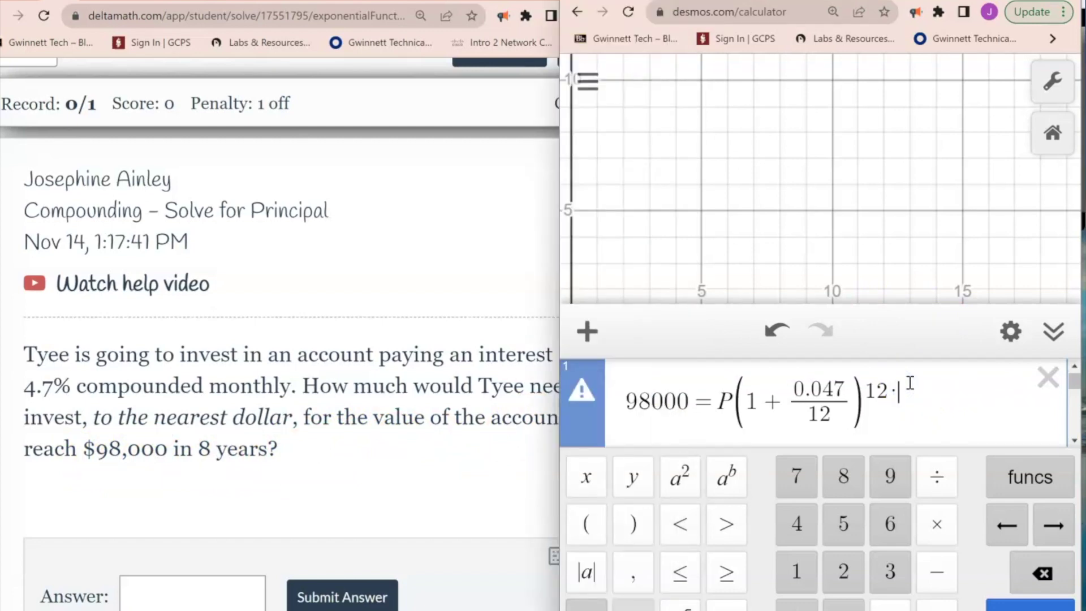
{"action": "type", "text": "8"}
- Delete the 4.7/100 line and enter the simpler example equation 10 = p · 5 in its place
{"action": "double_click", "coordinate": [724, 401]}
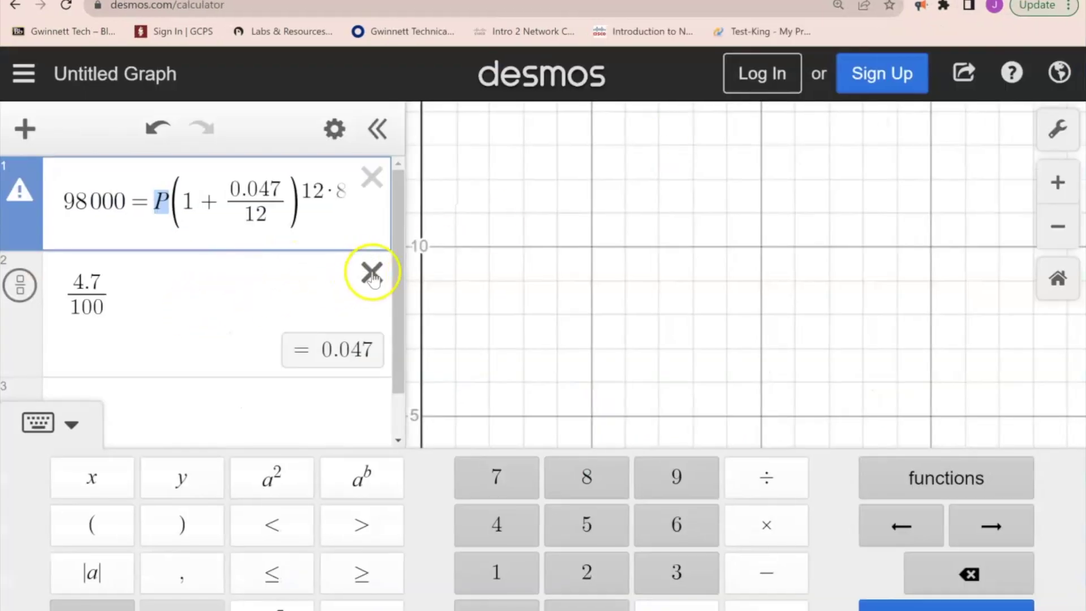
{"action": "left_click", "coordinate": [371, 272]}
{"action": "left_click", "coordinate": [172, 284]}
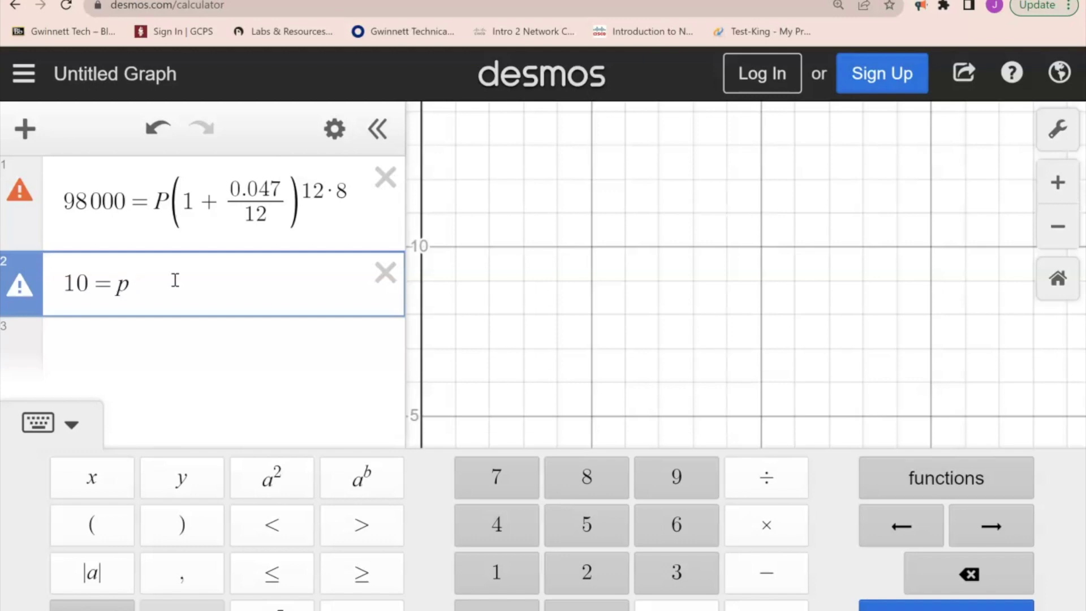
{"action": "left_click", "coordinate": [738, 523]}
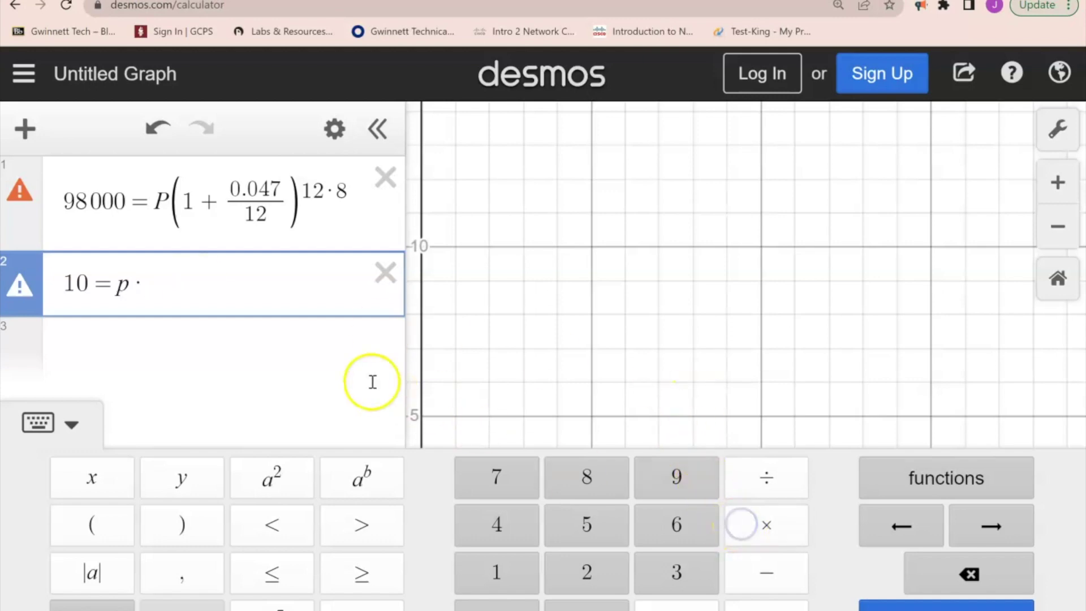
{"action": "type", "text": "5"}
- Highlight p and its factor of 5 in the example equation, and copy the whole equation onto the line below
{"action": "double_click", "coordinate": [121, 283]}
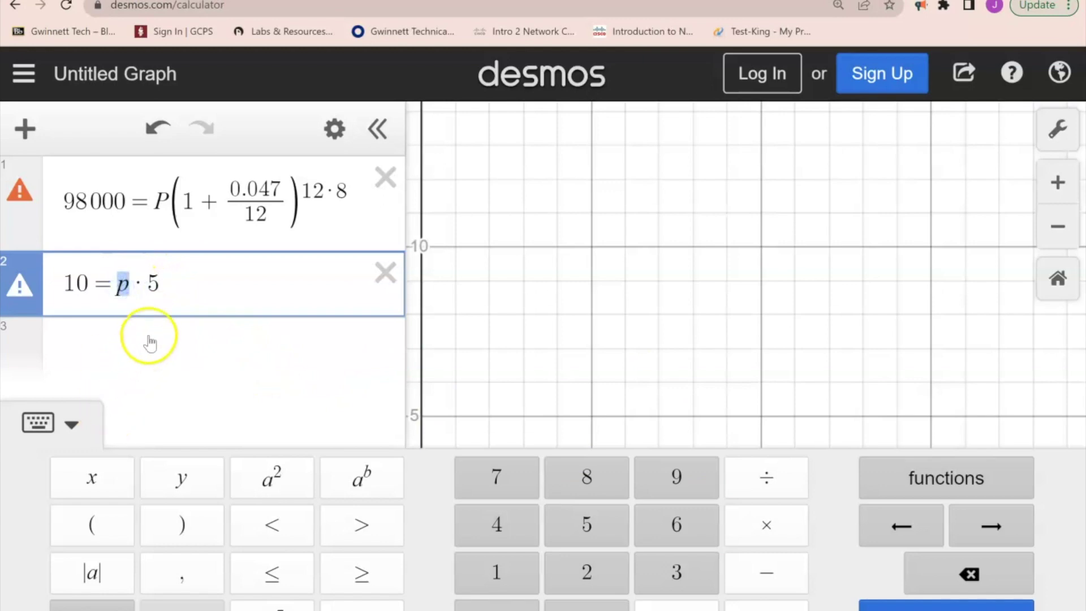
{"action": "left_click_drag", "start_coordinate": [164, 281], "coordinate": [135, 281]}
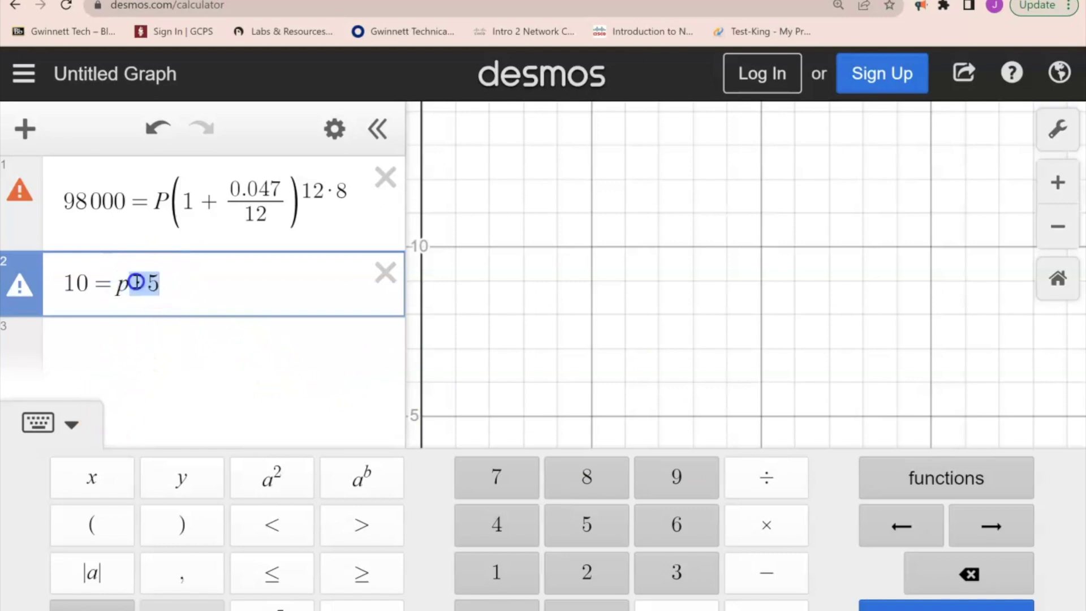
{"action": "left_click", "coordinate": [103, 322]}
{"action": "left_click", "coordinate": [146, 243]}
{"action": "left_click_drag", "start_coordinate": [146, 243], "coordinate": [60, 243]}
{"action": "key", "text": "ctrl+c"}
{"action": "left_click", "coordinate": [201, 354]}
{"action": "key", "text": "ctrl+v"}
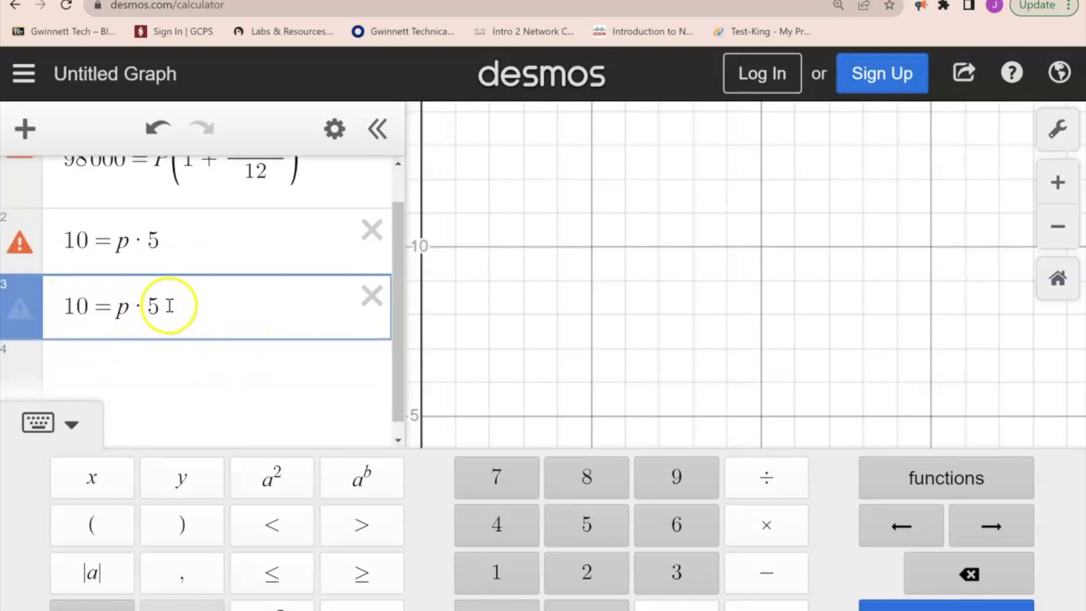
- Divide both sides of the copied example equation by 5
{"action": "left_click_drag", "start_coordinate": [87, 306], "coordinate": [73, 306]}
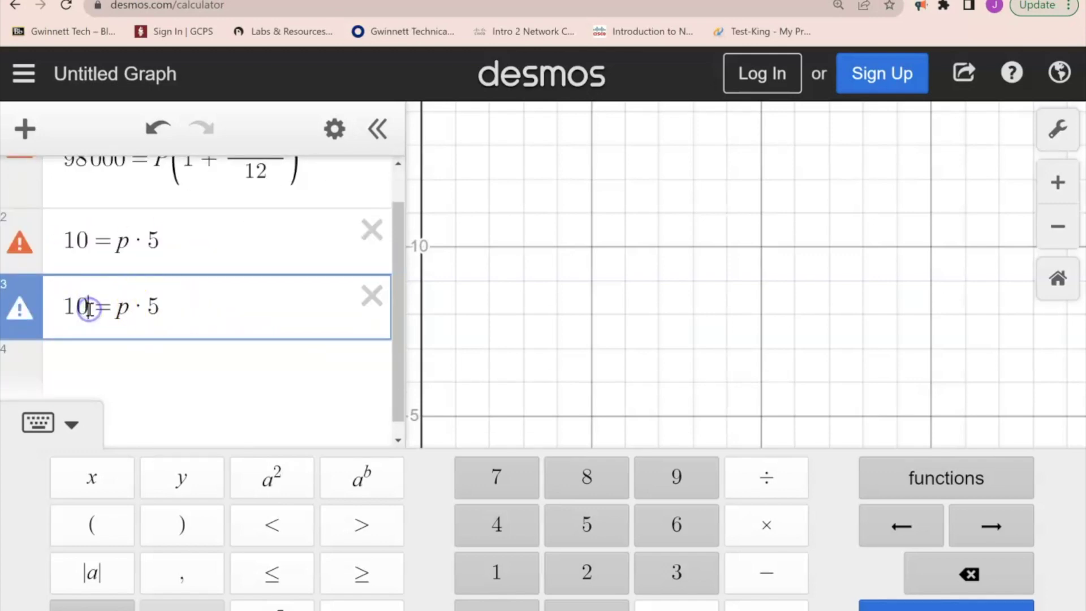
{"action": "type", "text": "/"}
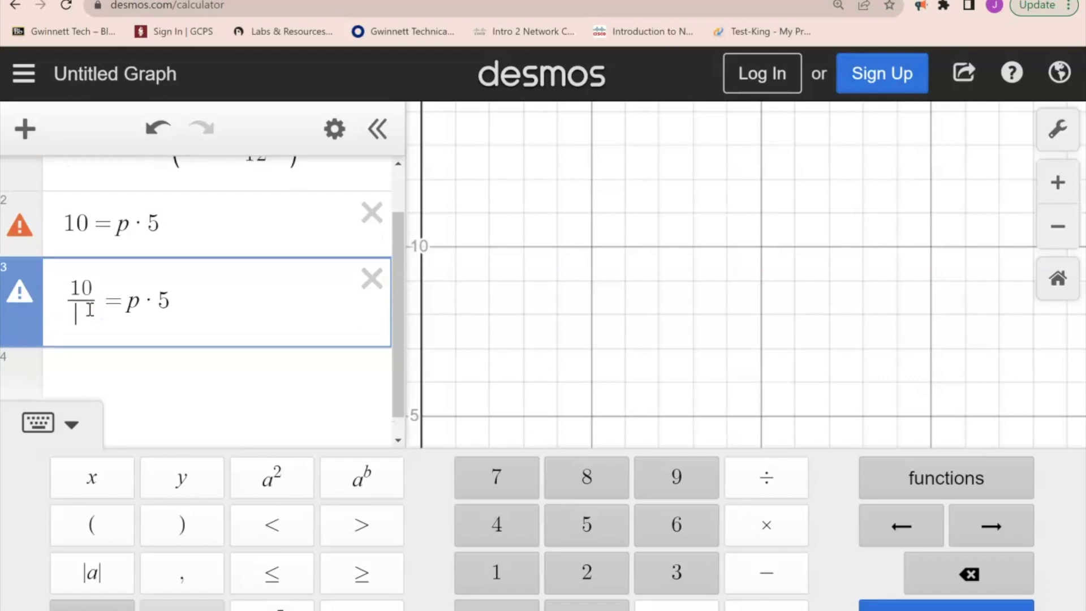
{"action": "type", "text": "5"}
{"action": "left_click", "coordinate": [188, 304]}
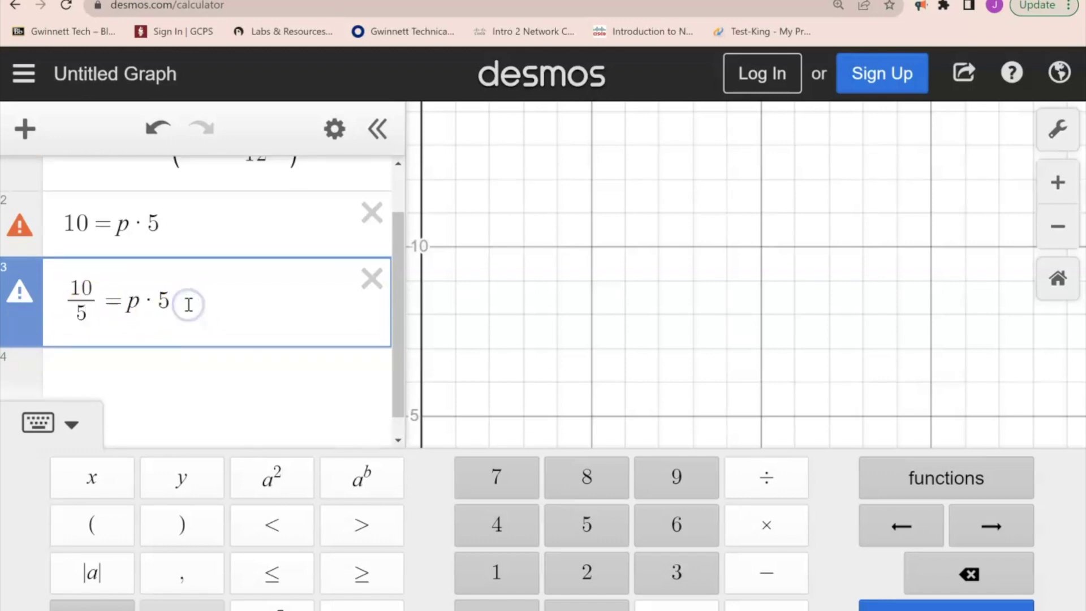
{"action": "type", "text": ")"}
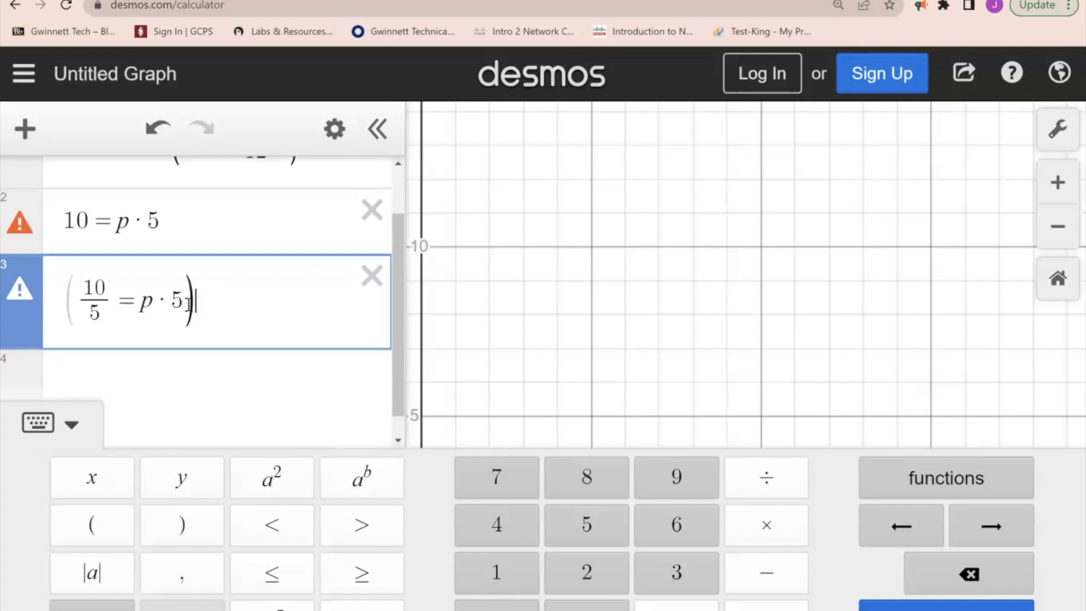
{"action": "type", "text": "/"}
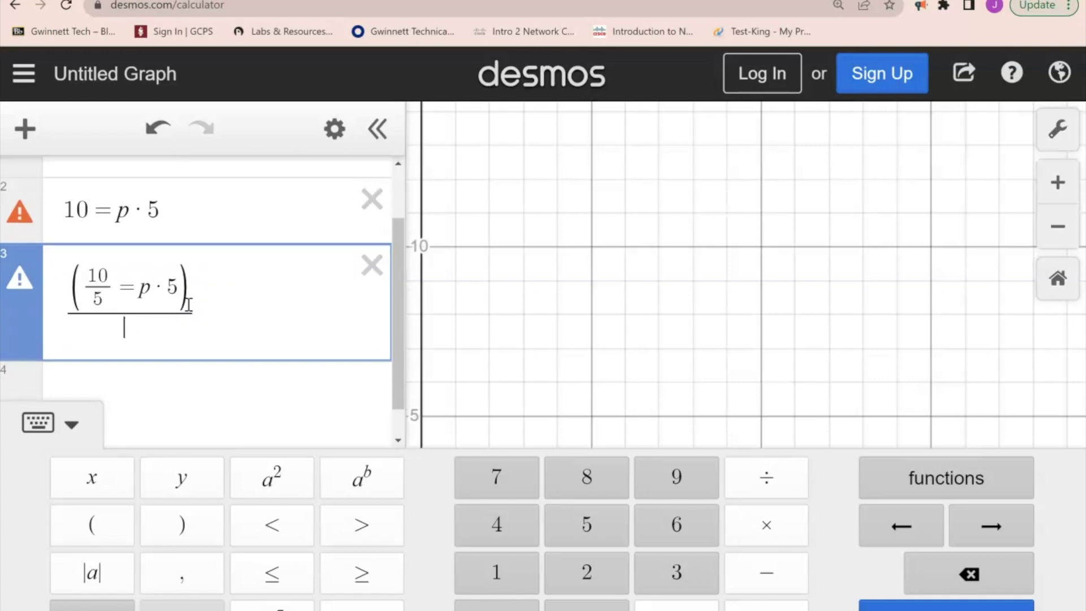
{"action": "key", "text": "BackSpace"}
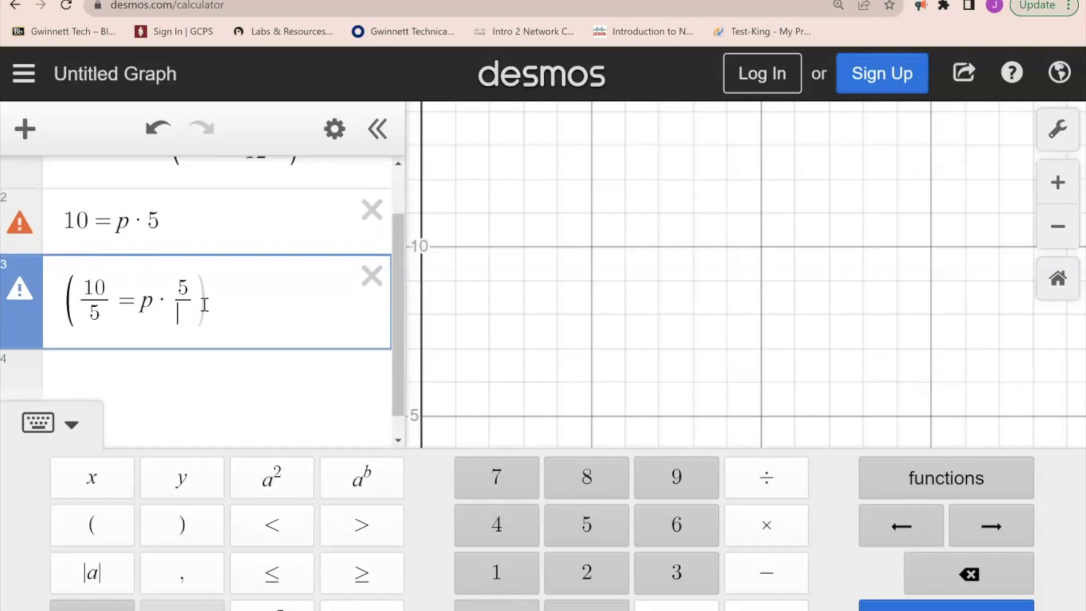
- Rewrite the right side of the divided example equation as (p · 5)/5 and remove the stray parentheses around the equation
{"action": "left_click", "coordinate": [165, 303]}
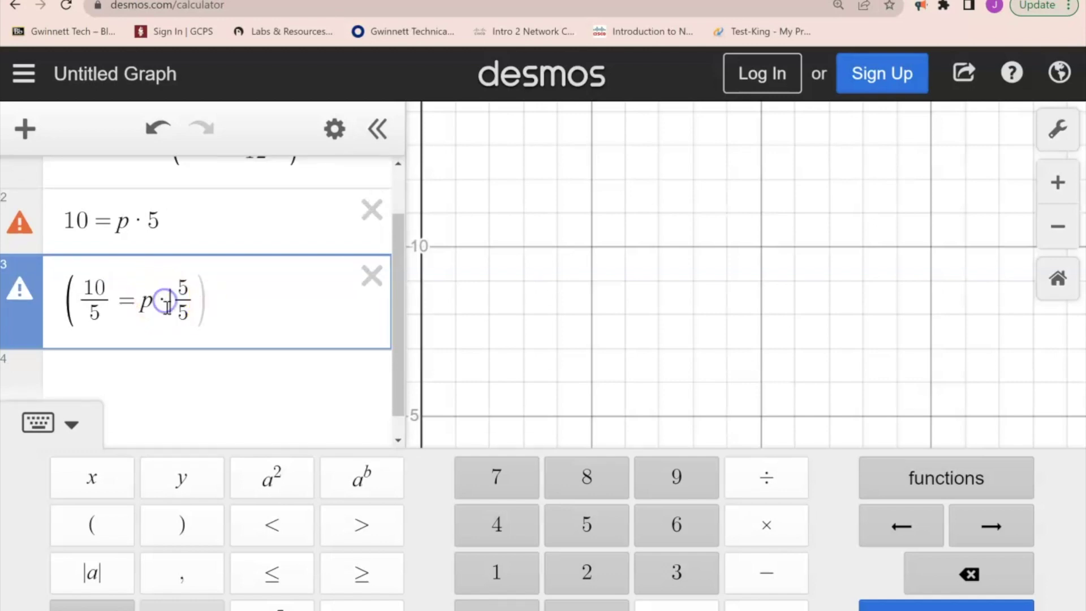
{"action": "key", "text": "BackSpace"}
{"action": "key", "text": "BackSpace"}
{"action": "left_click", "coordinate": [146, 296]}
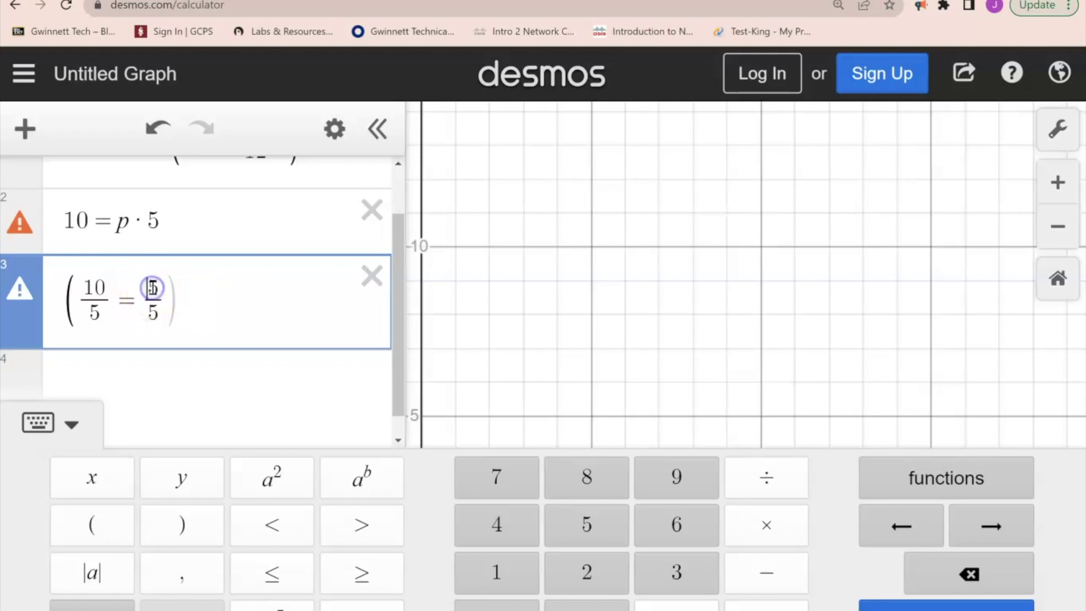
{"action": "type", "text": "p"}
{"action": "left_click", "coordinate": [739, 516]}
{"action": "left_click", "coordinate": [71, 299]}
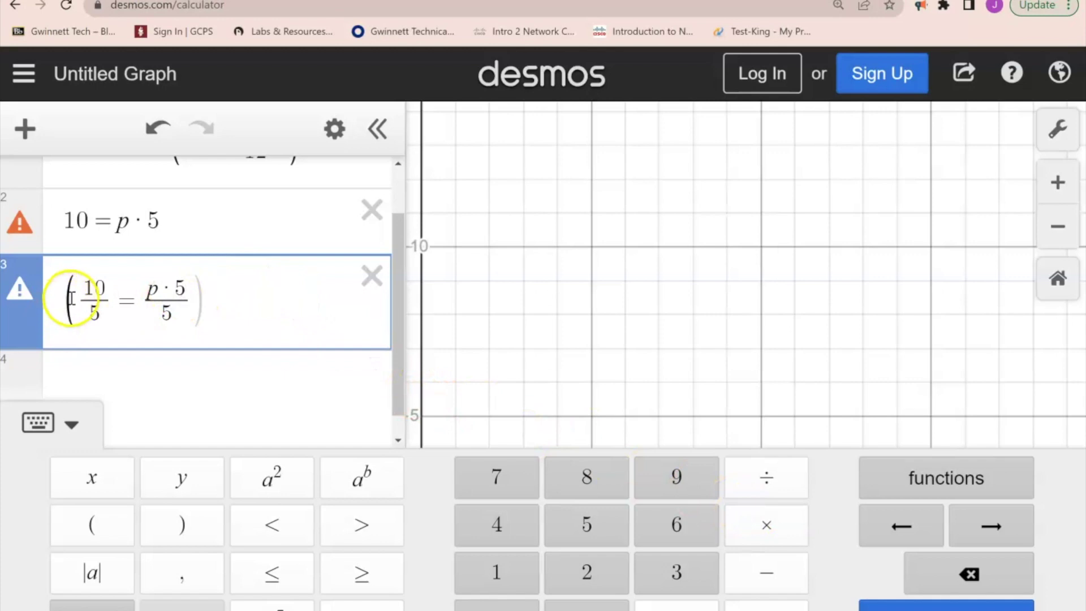
{"action": "key", "text": "BackSpace"}
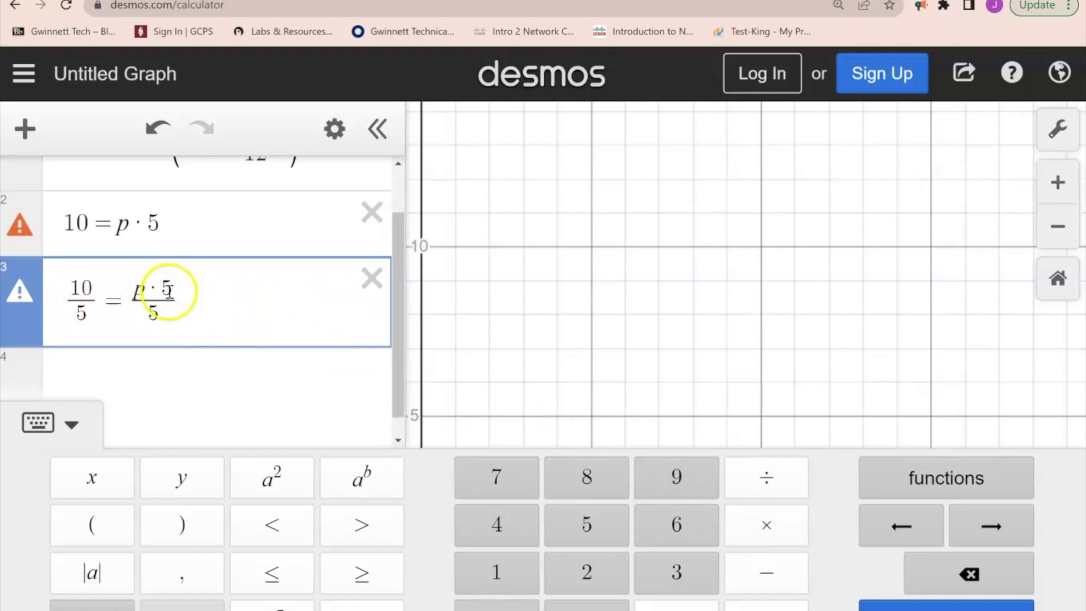
- Enter the simplified example result 2 = p on a new line and hide the on-screen keypad
{"action": "left_click", "coordinate": [126, 370]}
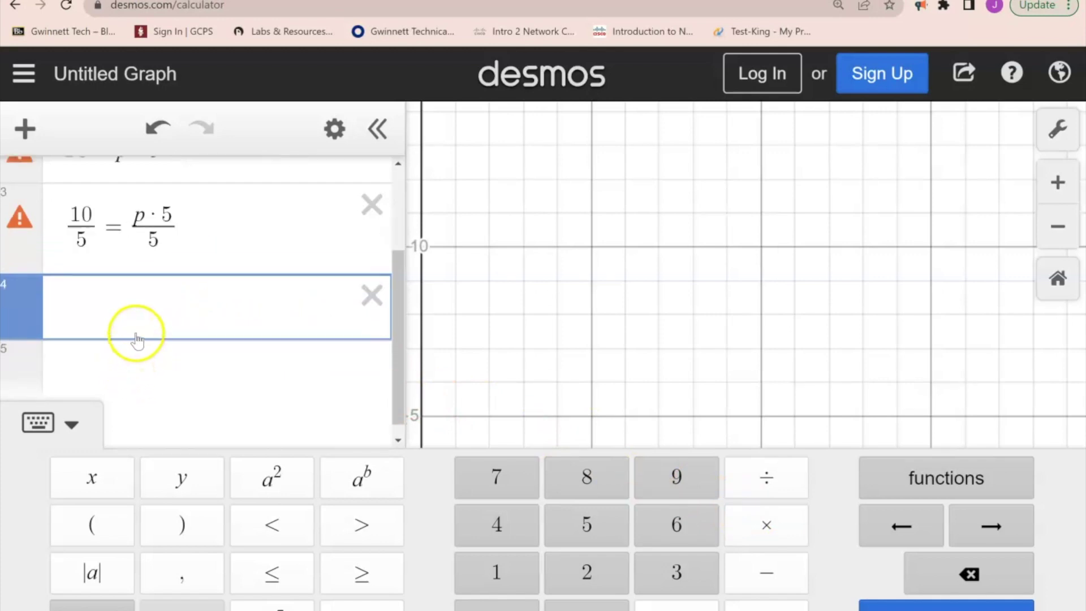
{"action": "type", "text": "2=p"}
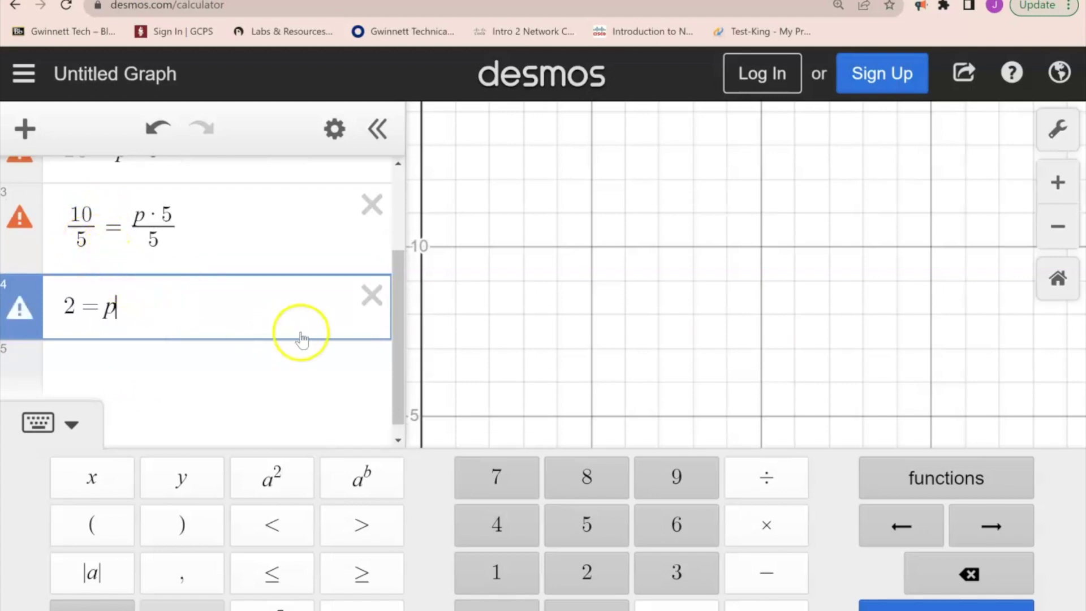
{"action": "scroll", "coordinate": [305, 342], "scroll_direction": "up", "scroll_amount": 2}
{"action": "left_click", "coordinate": [71, 425]}
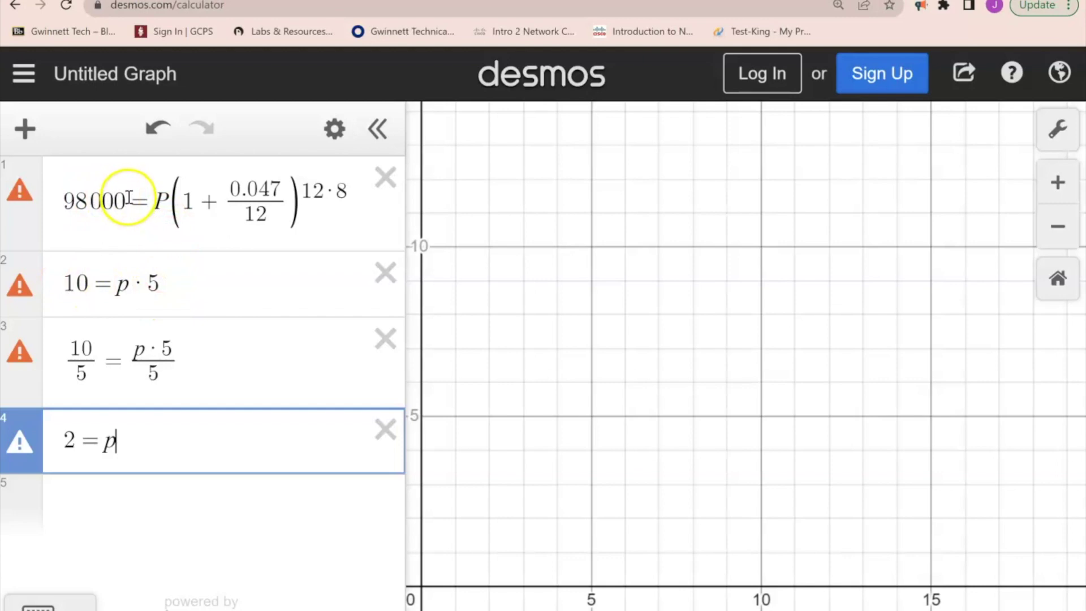
- Copy the factor (1 + 0.047/12)^(12·8) onto a new line to evaluate it alone, and delete that line
{"action": "left_click", "coordinate": [346, 195]}
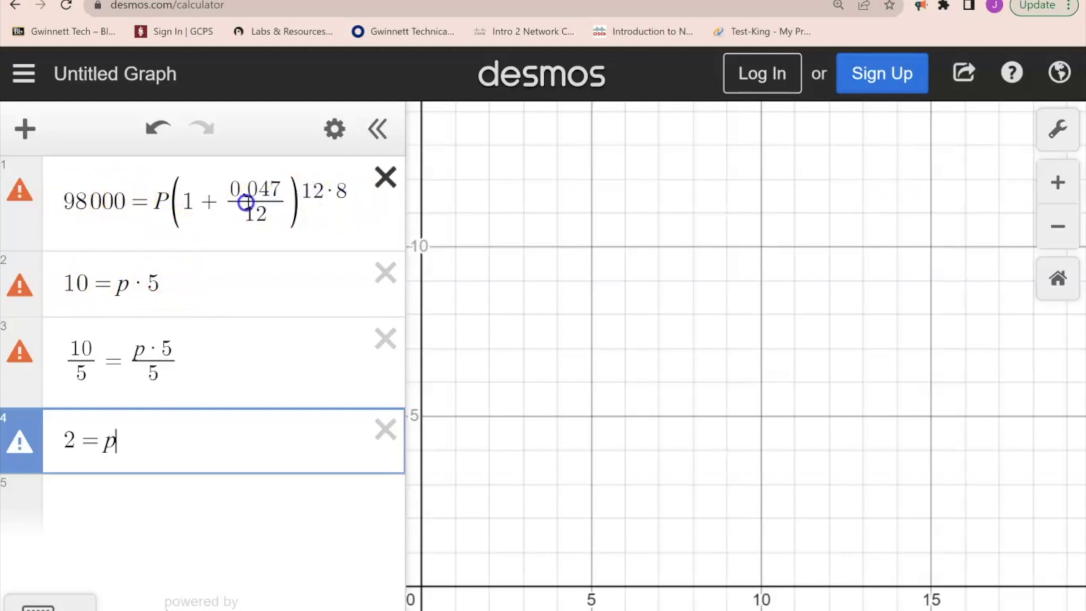
{"action": "left_click_drag", "start_coordinate": [346, 194], "coordinate": [193, 198]}
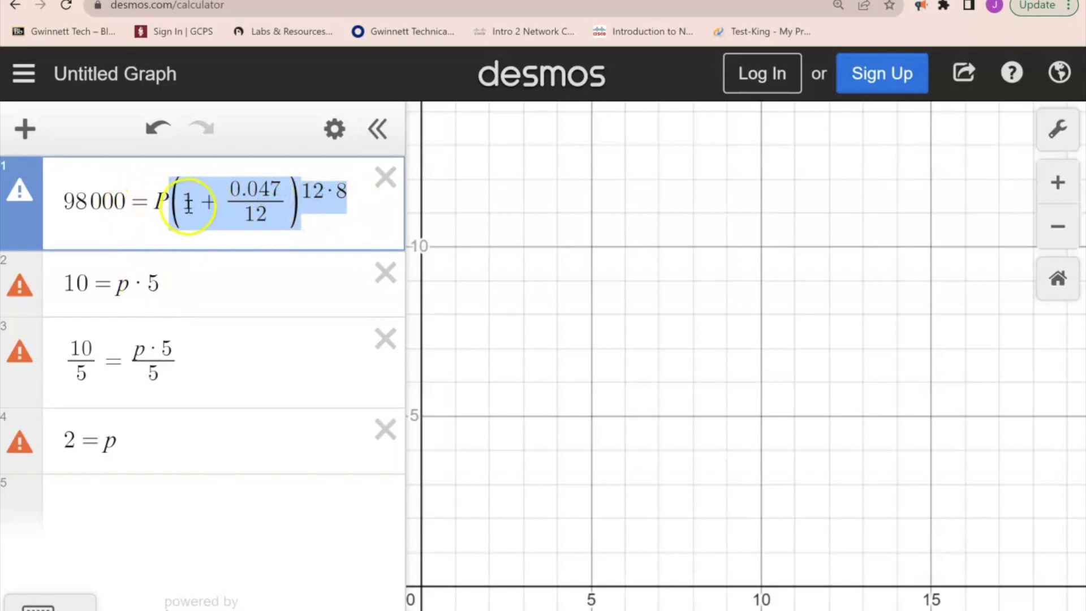
{"action": "left_click", "coordinate": [82, 509]}
{"action": "key", "text": "ctrl+v"}
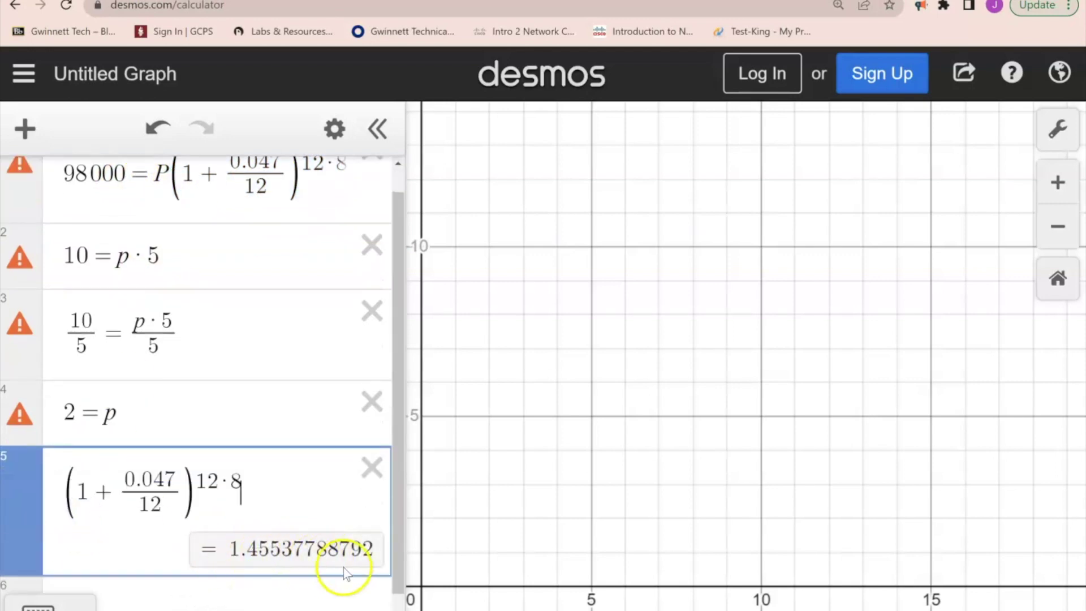
{"action": "left_click", "coordinate": [372, 467]}
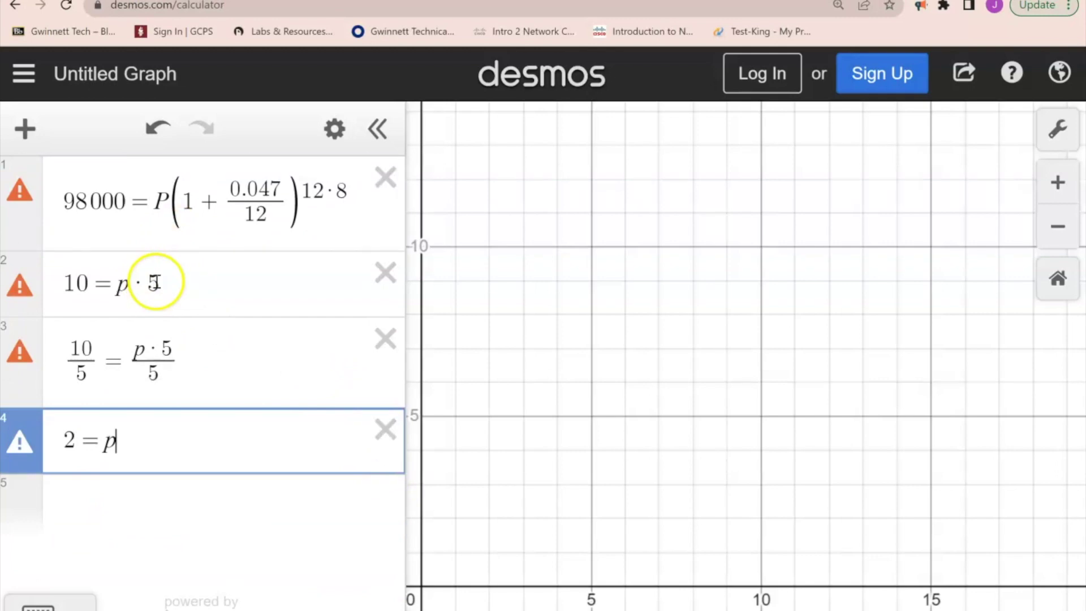
- Copy the factor multiplying P in the compound interest equation and delete the three example lines below it
{"action": "left_click_drag", "start_coordinate": [347, 197], "coordinate": [214, 207]}
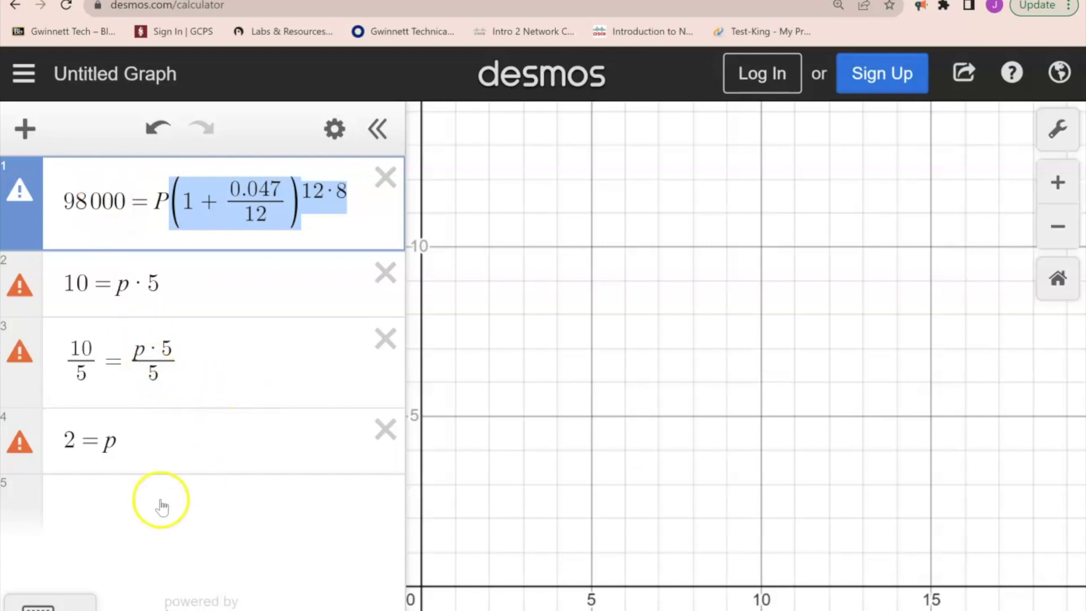
{"action": "left_click", "coordinate": [383, 269]}
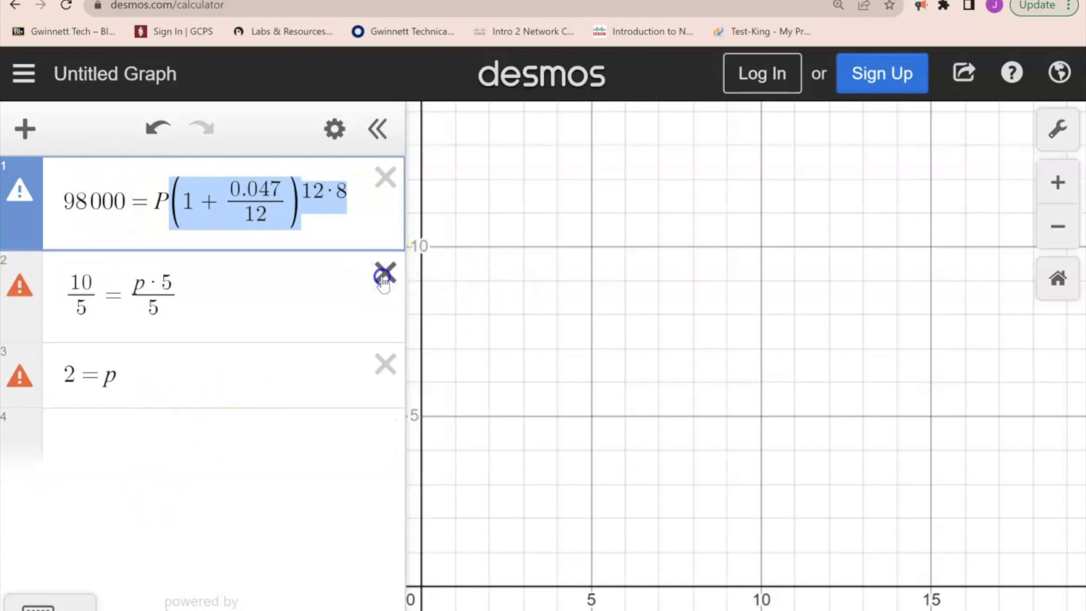
{"action": "left_click", "coordinate": [383, 273]}
{"action": "left_click", "coordinate": [383, 277]}
- Divide 98000 by the copied factor (1 + 0.047/12)^(12·8) on a new line
{"action": "left_click", "coordinate": [116, 276]}
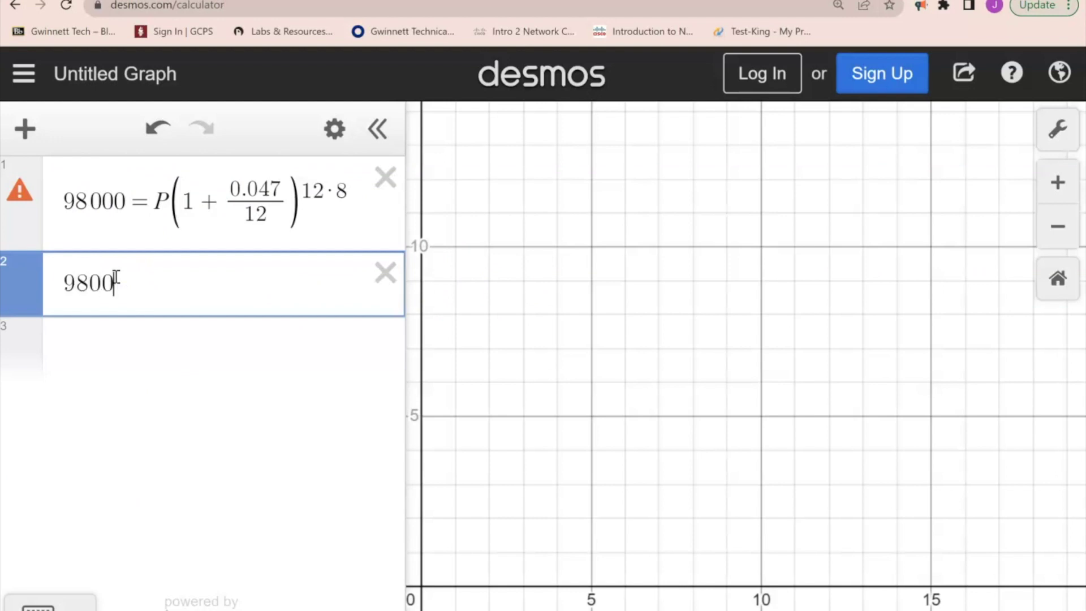
{"action": "type", "text": "98000/"}
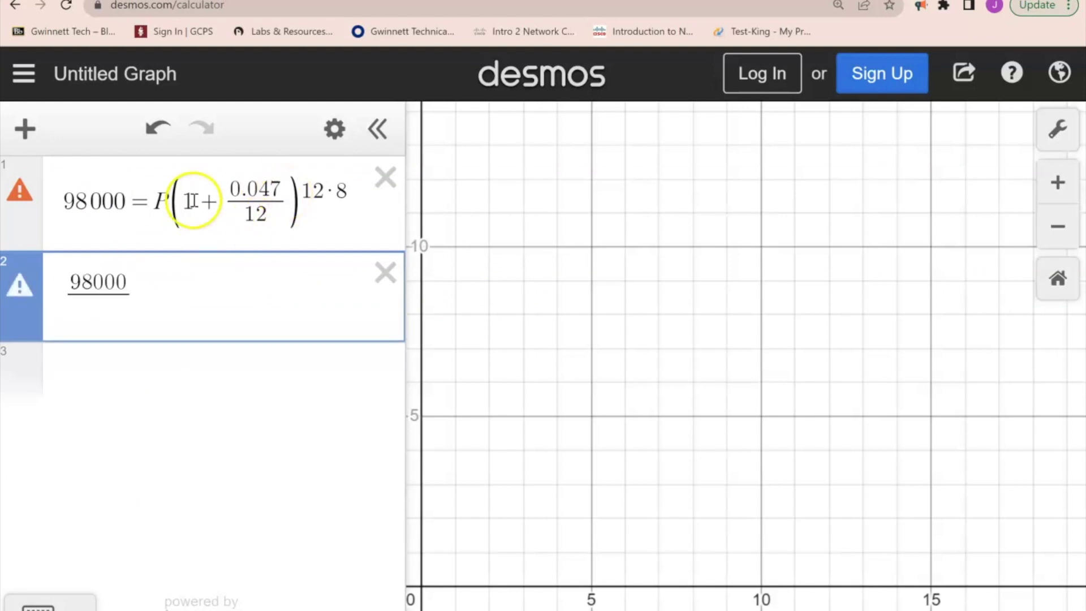
{"action": "key", "text": "ctrl+v"}
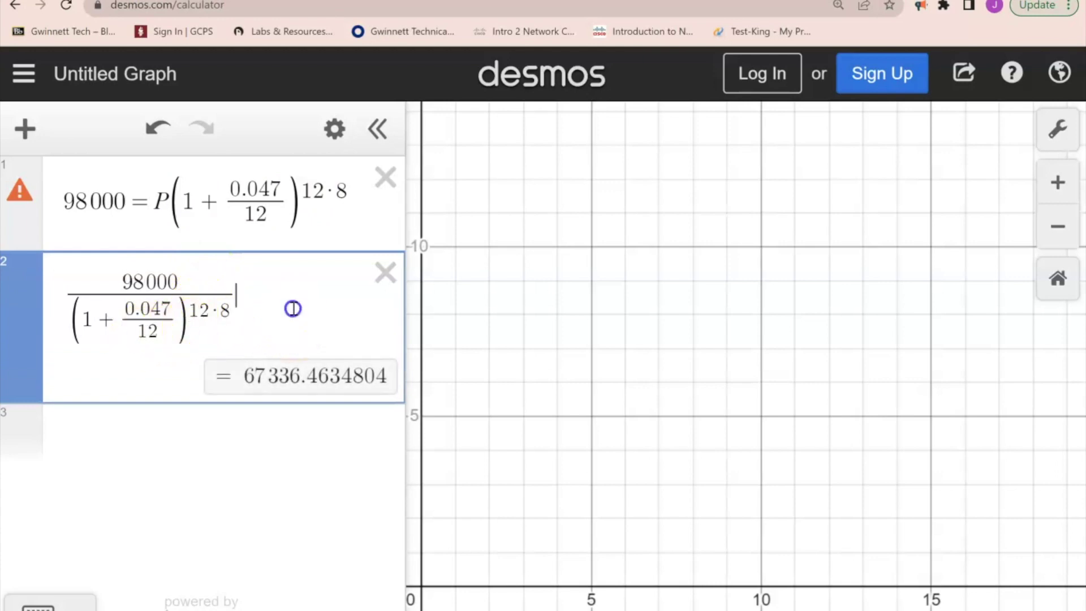
- Append = P to the division expression and remove it again
{"action": "left_click", "coordinate": [242, 295]}
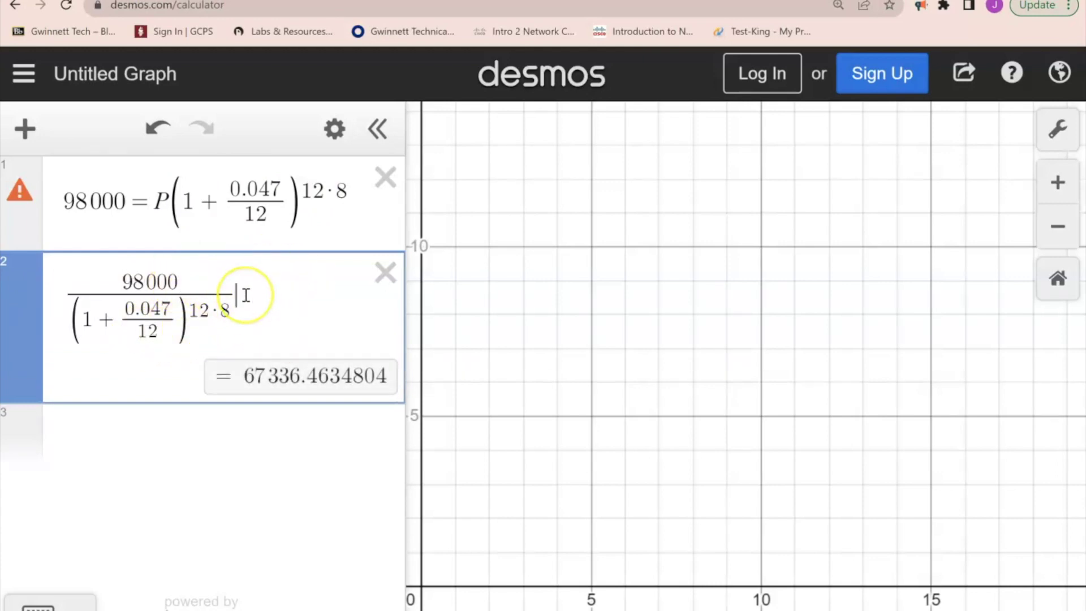
{"action": "type", "text": "=P"}
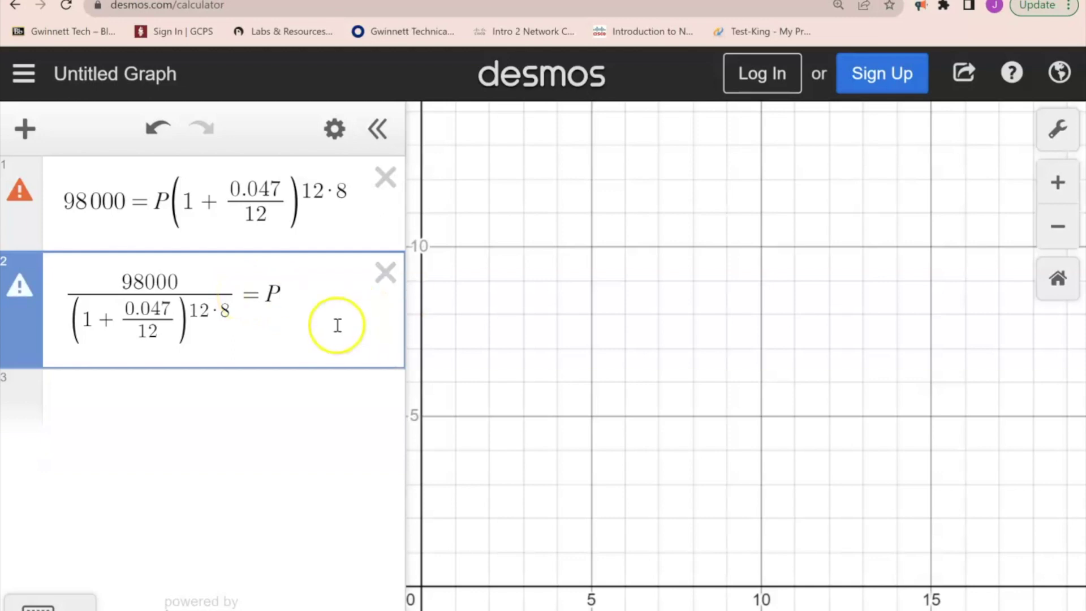
{"action": "key", "text": "BackSpace"}
{"action": "key", "text": "BackSpace"}
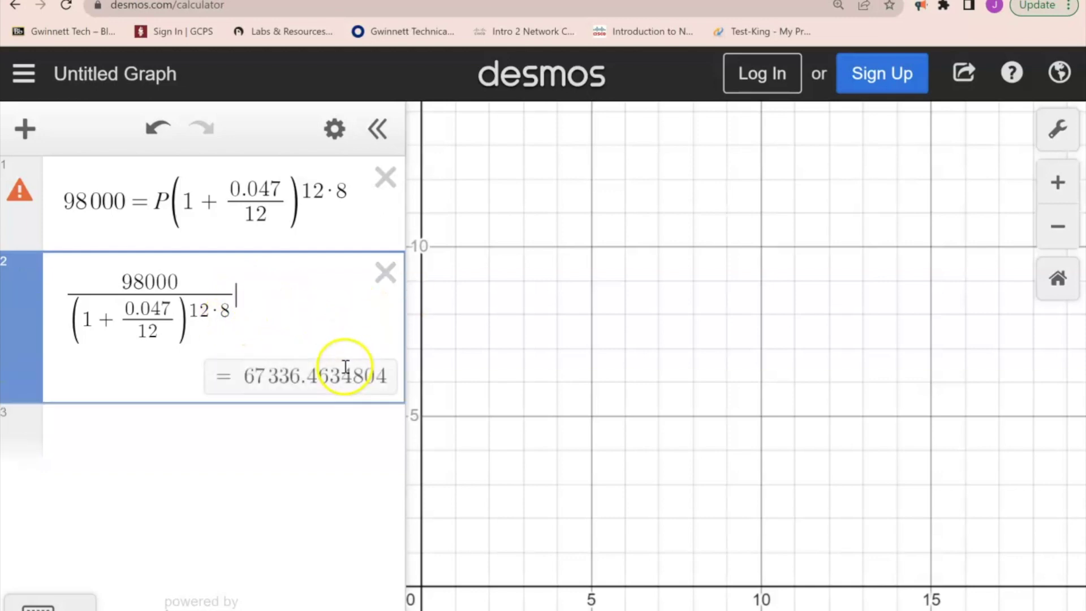
- Shrink the Desmos window so the DeltaMath problem shows beside it, and bring the calculated quotient into view
{"action": "key", "text": "super+Down"}
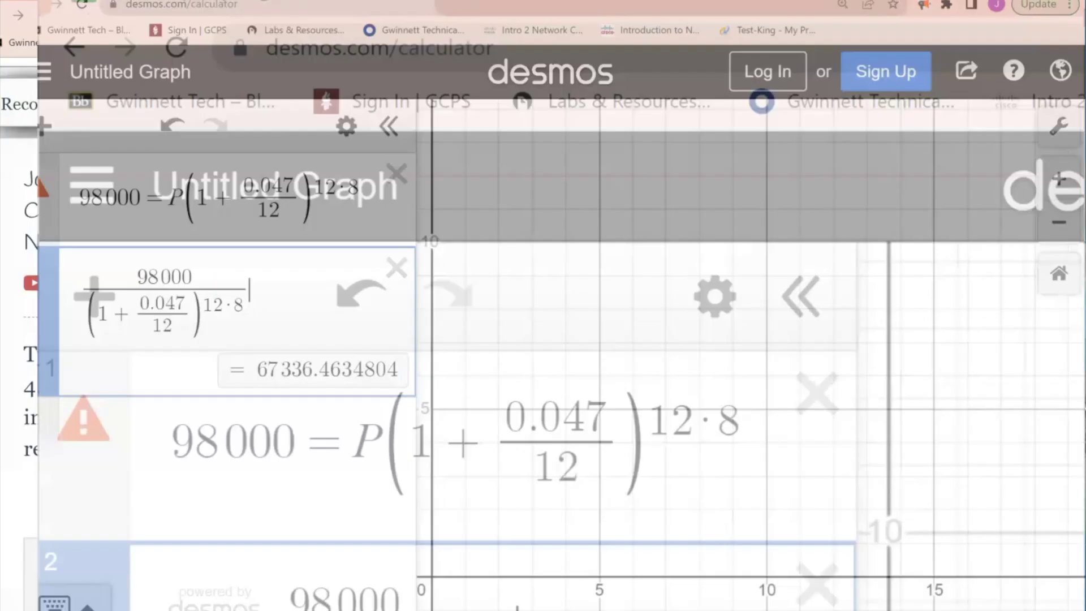
{"action": "left_click", "coordinate": [815, 231]}
{"action": "left_click_drag", "start_coordinate": [757, 301], "coordinate": [769, 608]}
{"action": "left_click", "coordinate": [190, 436]}
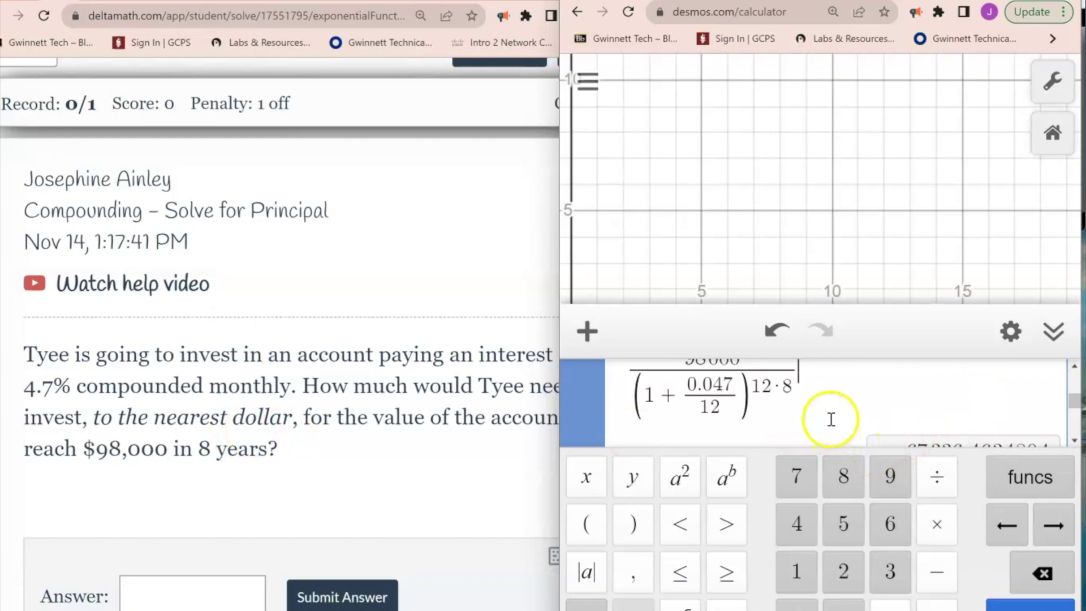
{"action": "left_click", "coordinate": [1074, 439]}
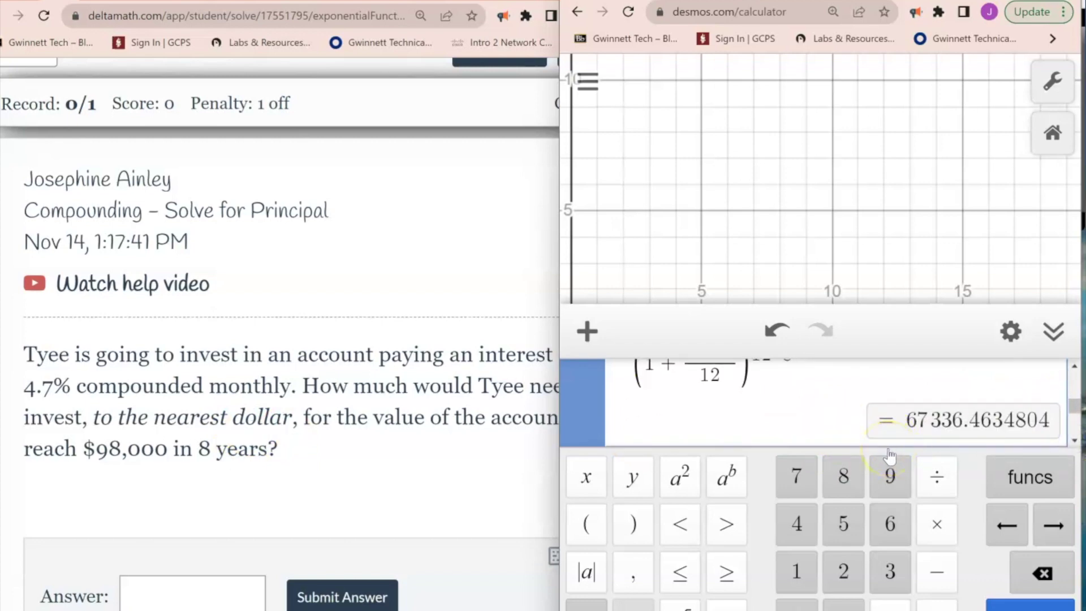
- Switch to Snipping Tool, capture the Desmos result, draw a line at its decimal point, and cross out the decimals
{"action": "key", "text": "alt+Tab"}
{"action": "left_click", "coordinate": [54, 53]}
{"action": "left_click_drag", "start_coordinate": [873, 400], "coordinate": [1063, 453]}
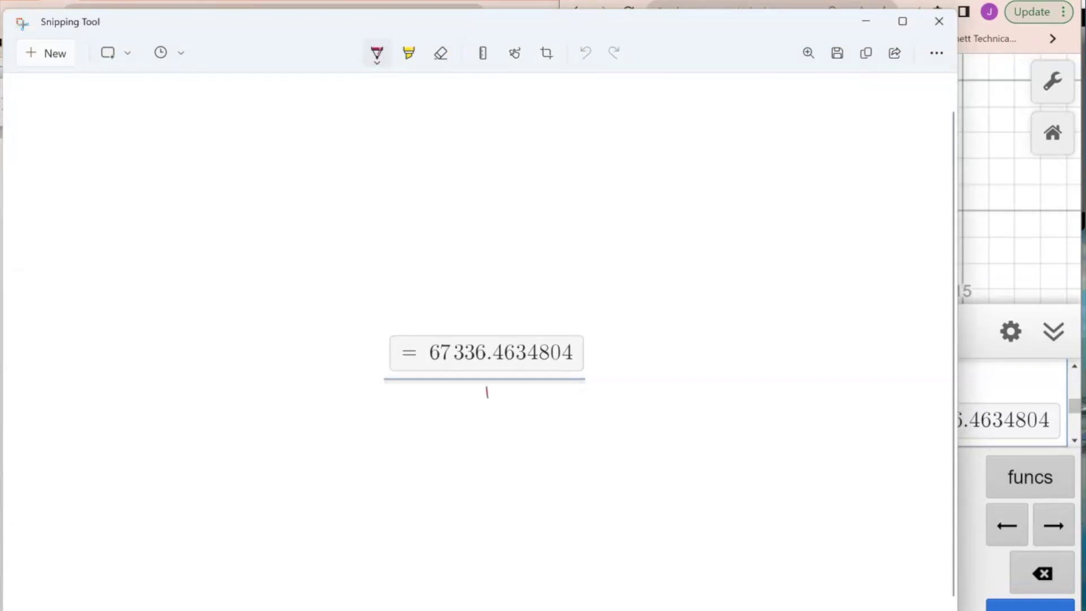
{"action": "left_click_drag", "start_coordinate": [489, 331], "coordinate": [489, 327]}
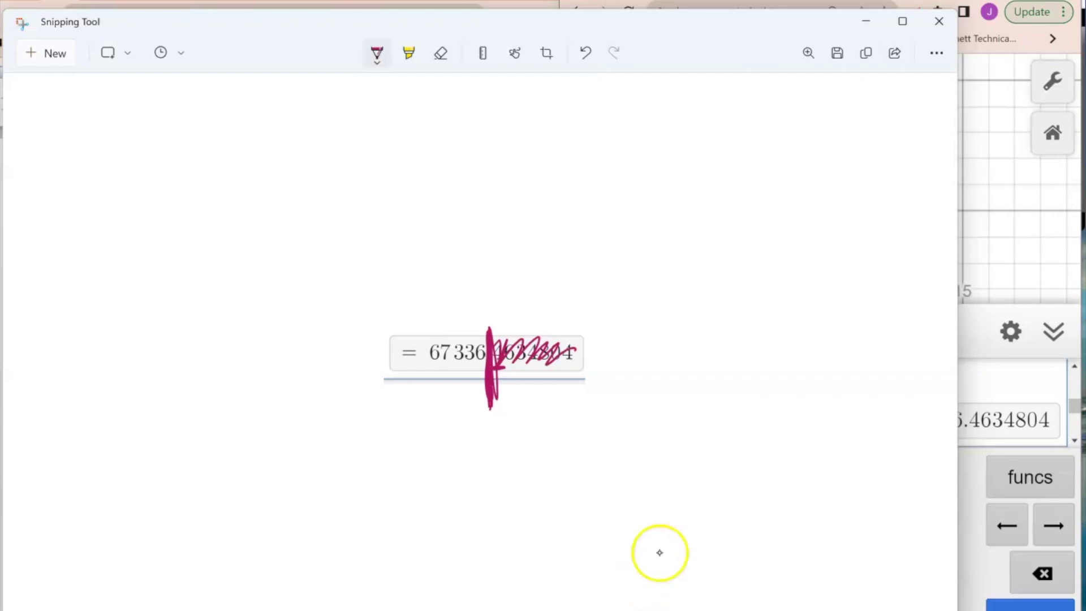
{"action": "left_click", "coordinate": [870, 25]}
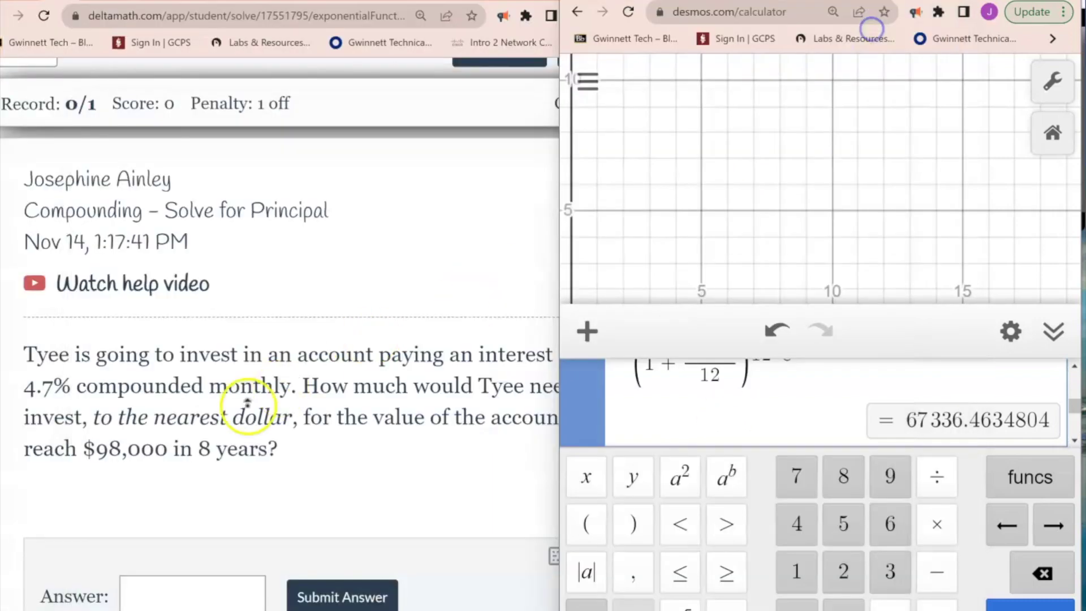
- Enter 67336 as the answer to the DeltaMath problem, submit it, and confirm the submission
{"action": "left_click", "coordinate": [172, 594]}
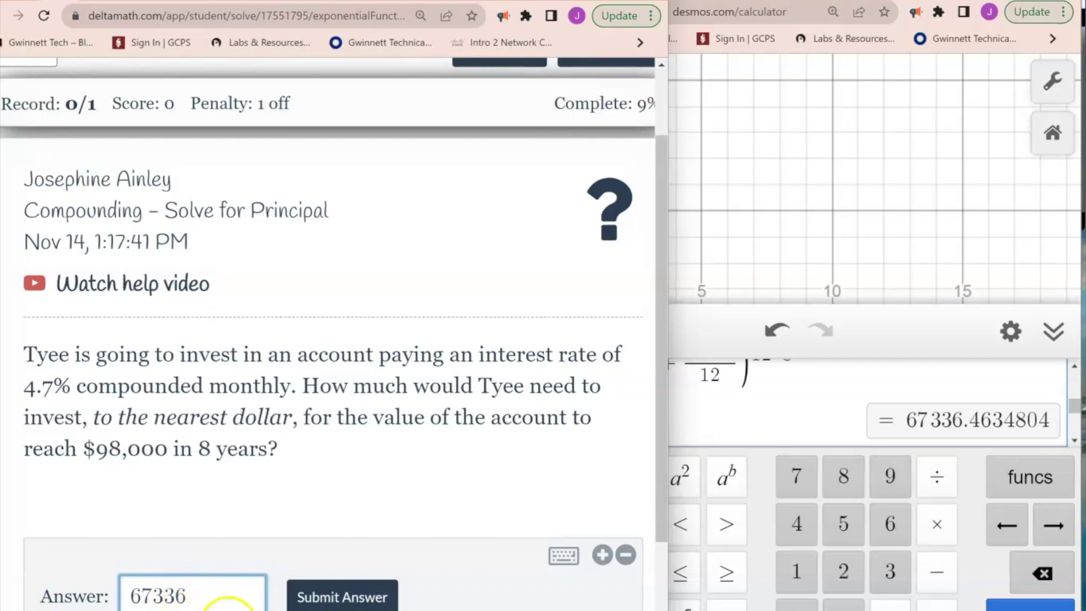
{"action": "left_click", "coordinate": [331, 597]}
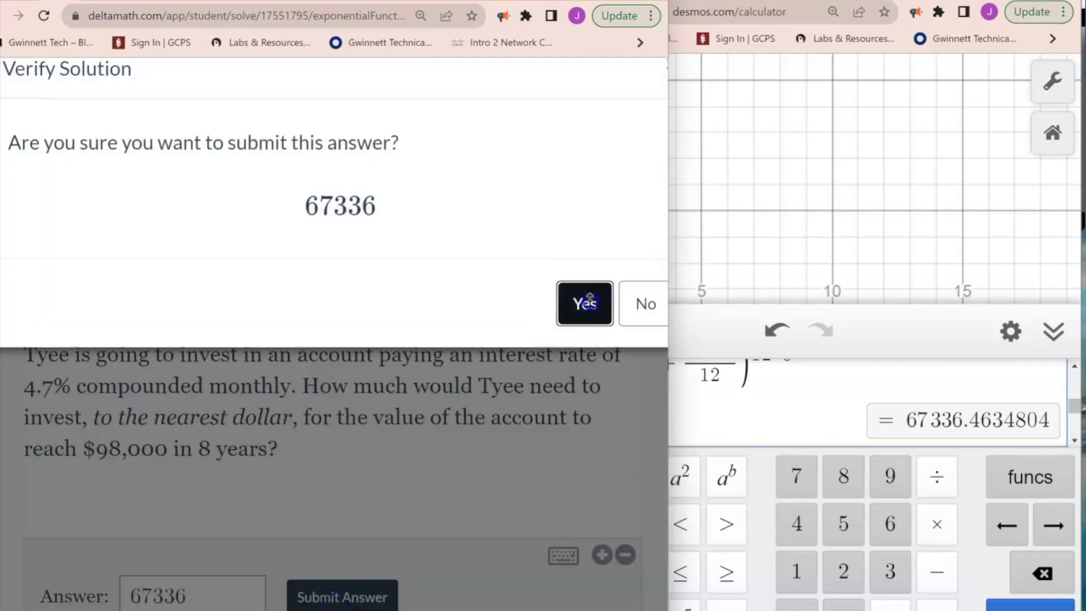
{"action": "left_click", "coordinate": [589, 301]}
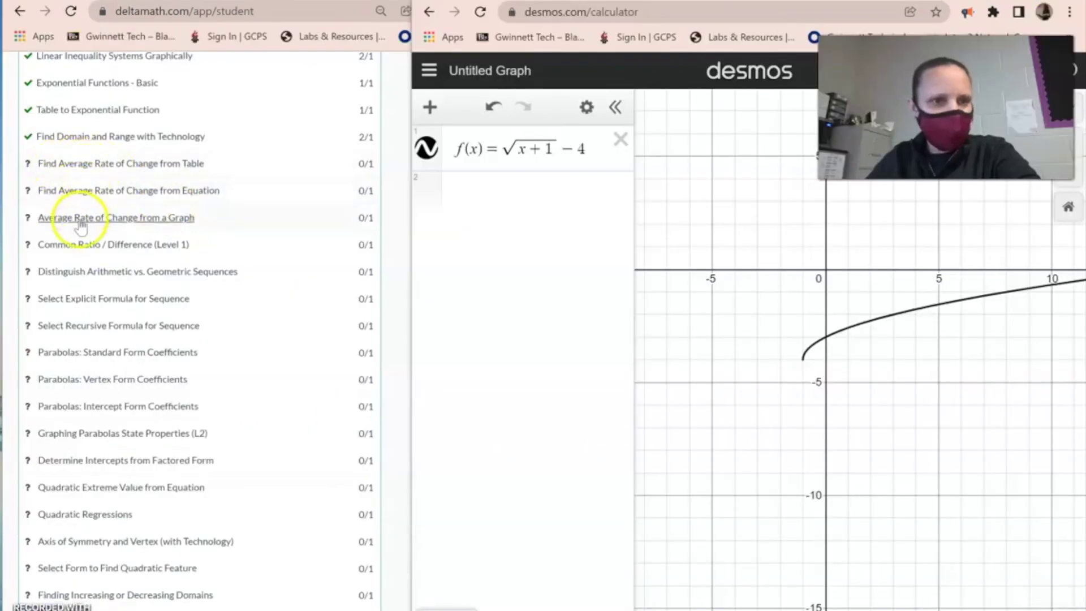
- Open the "Find Average Rate of Change from Table" problem in DeltaMath and delete the square root function in Desmos
{"action": "left_click", "coordinate": [189, 164]}
{"action": "scroll", "coordinate": [279, 225], "scroll_direction": "down", "scroll_amount": 3}
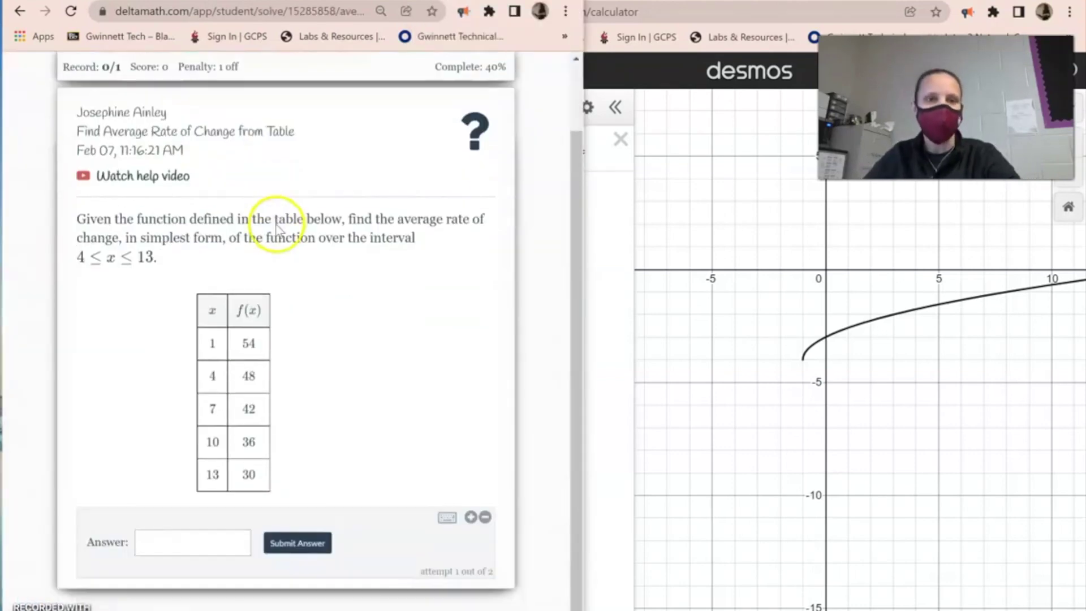
{"action": "left_click", "coordinate": [624, 275]}
{"action": "left_click", "coordinate": [619, 135]}
- Build an empty slope template in Desmos: ( ) − ( ) over ( ) − ( )
{"action": "left_click", "coordinate": [527, 163]}
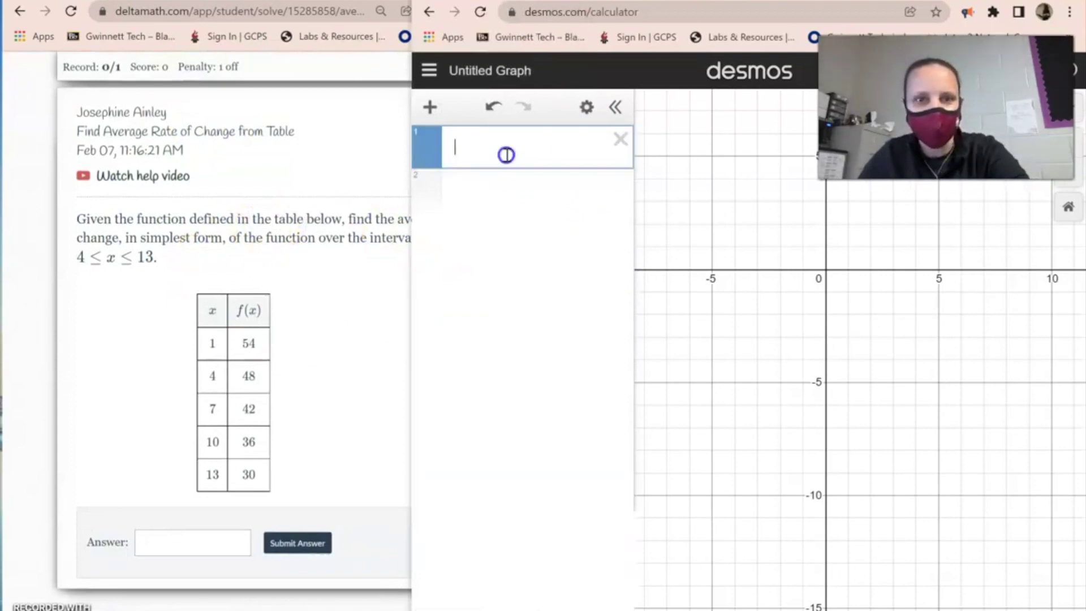
{"action": "type", "text": "()"}
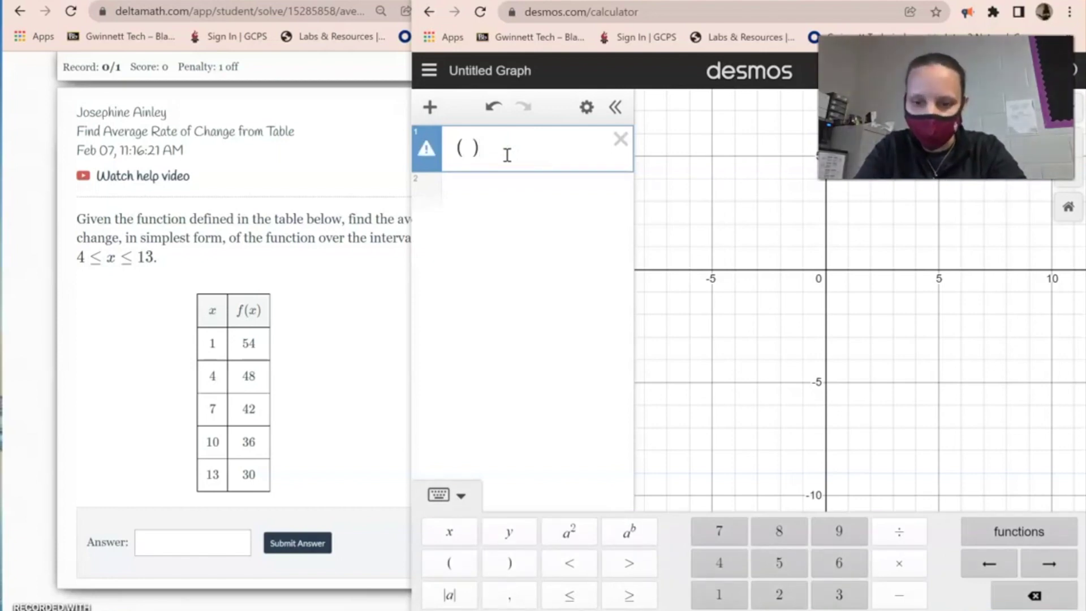
{"action": "type", "text": "/"}
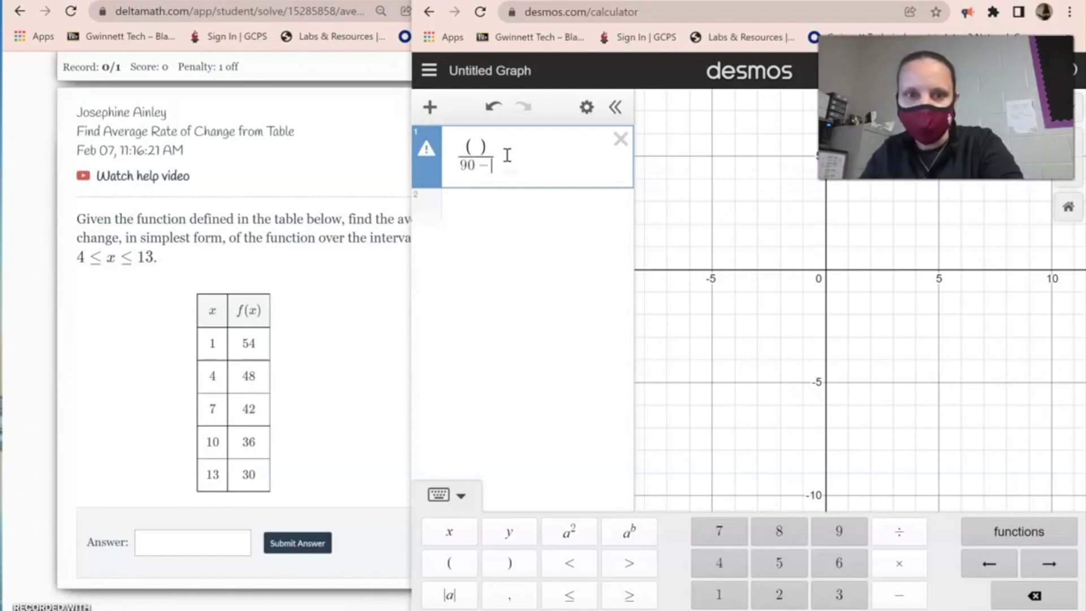
{"action": "type", "text": "()"}
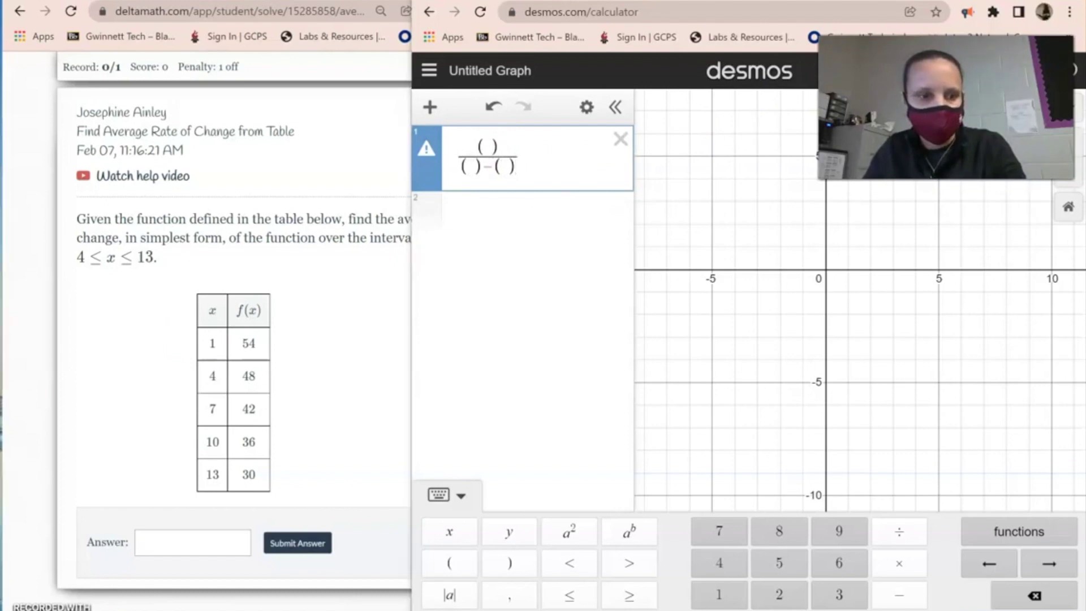
{"action": "left_click", "coordinate": [496, 148]}
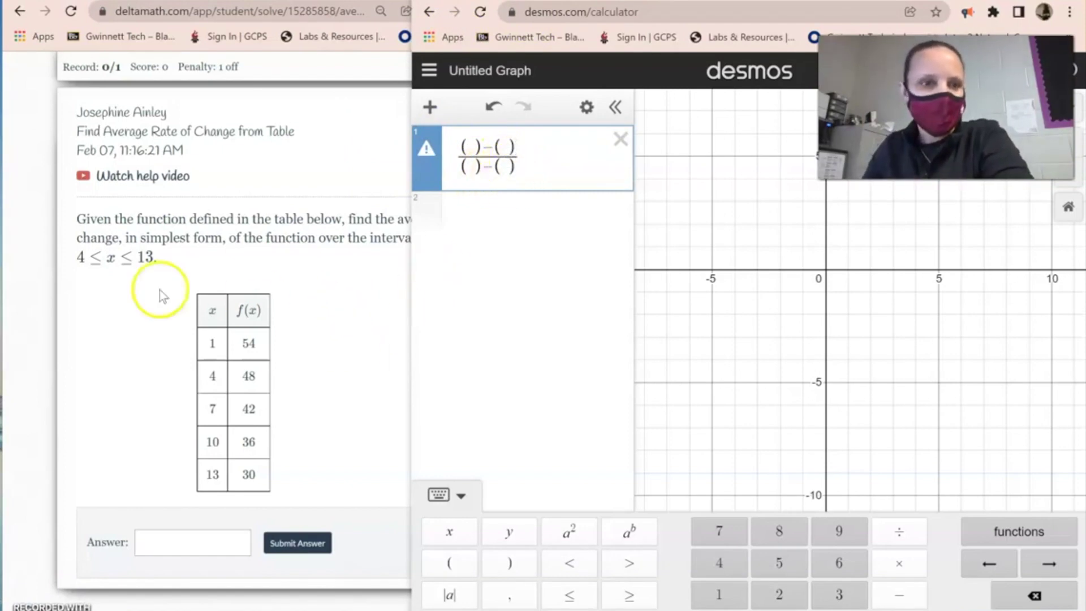
- Highlight the interval and the average rate phrase in the problem, and look up Average Rate of Change and the slope formula on the formula sheet
{"action": "left_click_drag", "start_coordinate": [153, 259], "coordinate": [100, 262]}
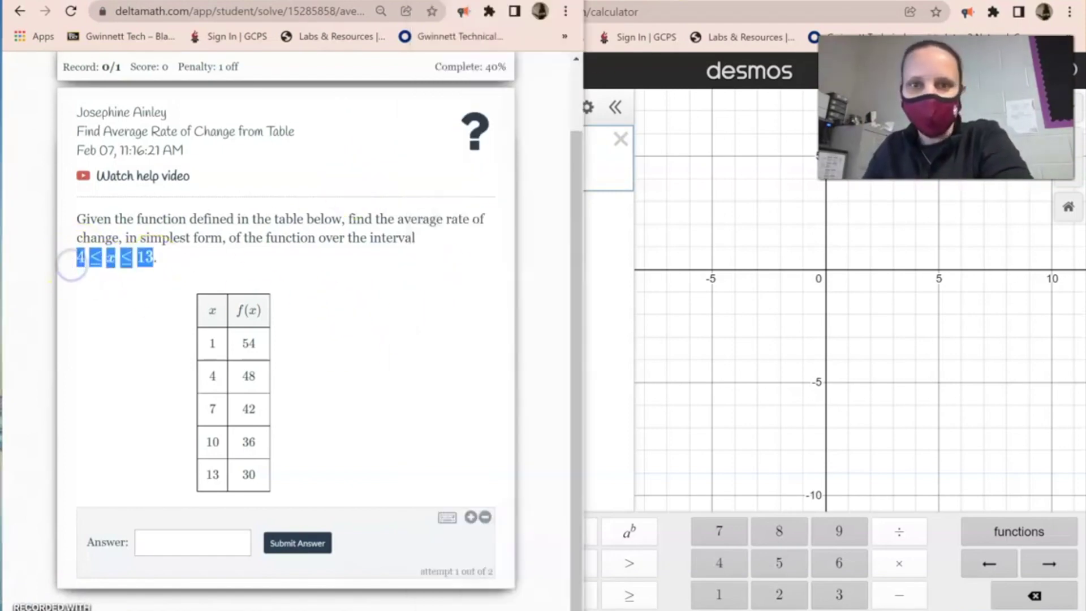
{"action": "key", "text": "alt+Tab"}
{"action": "left_click", "coordinate": [265, 242]}
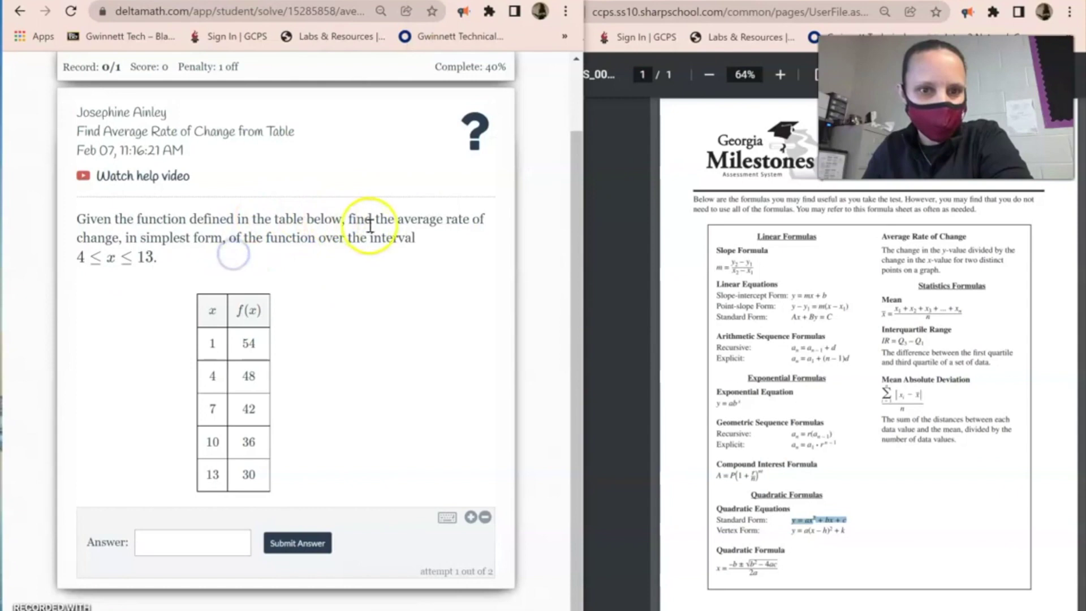
{"action": "left_click_drag", "start_coordinate": [396, 219], "coordinate": [139, 235]}
{"action": "left_click", "coordinate": [716, 6]}
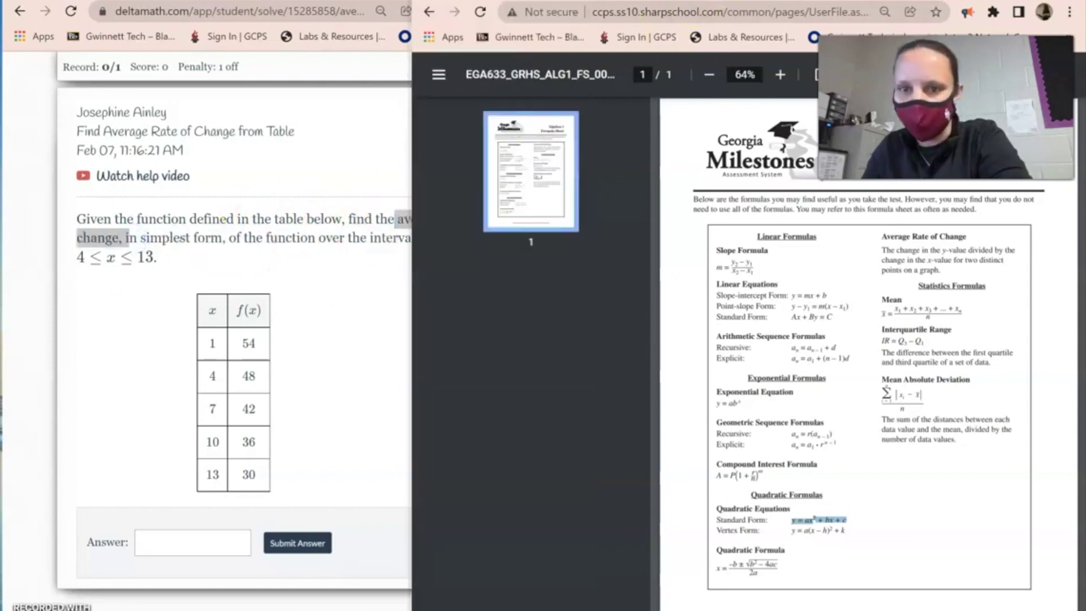
{"action": "triple_click", "coordinate": [902, 242]}
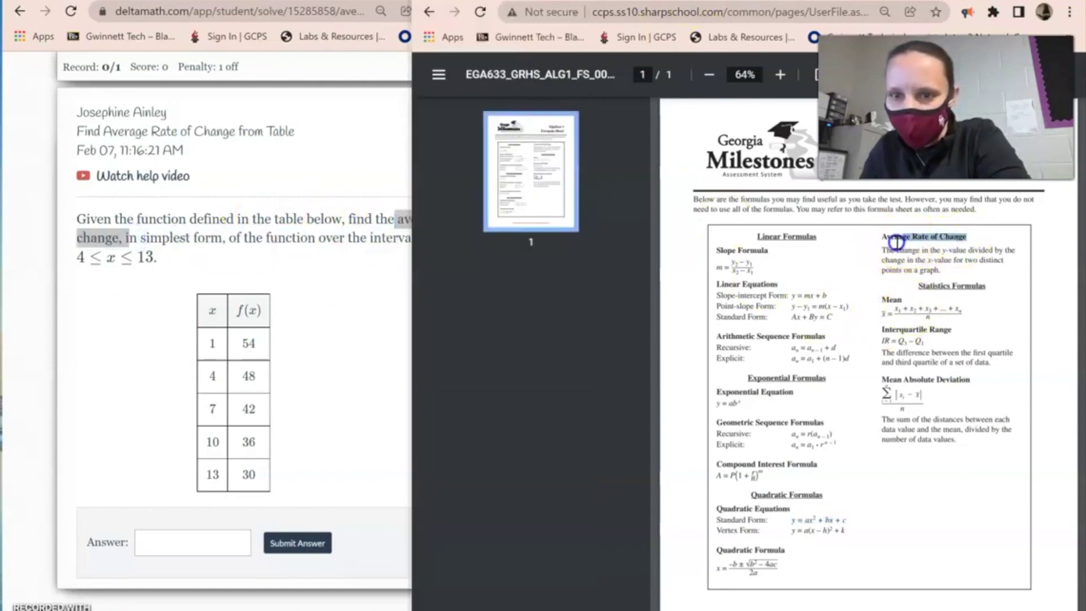
{"action": "left_click_drag", "start_coordinate": [881, 250], "coordinate": [975, 261]}
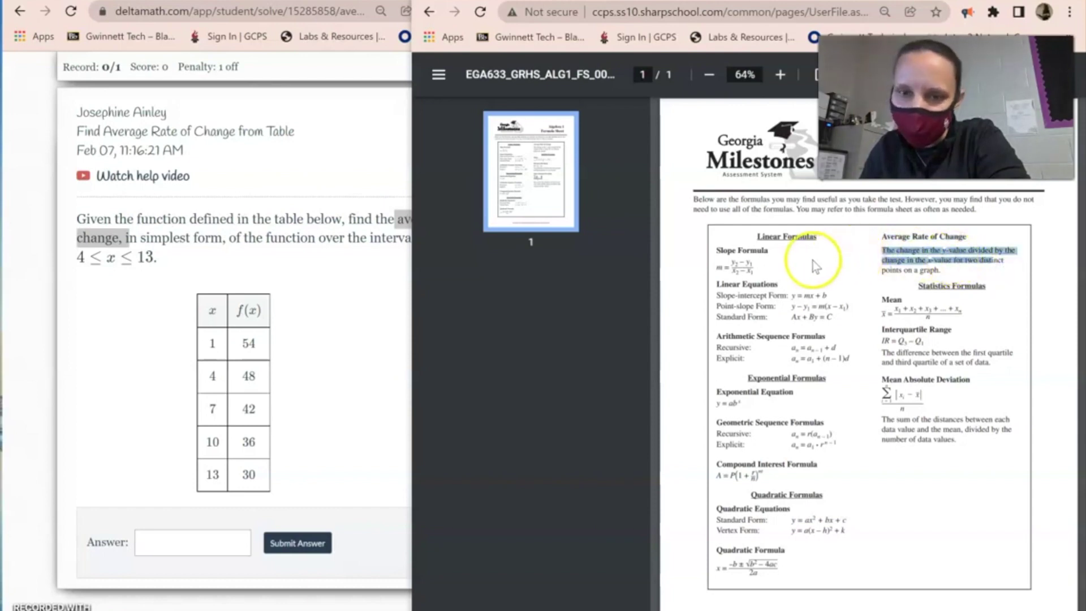
{"action": "left_click", "coordinate": [745, 268]}
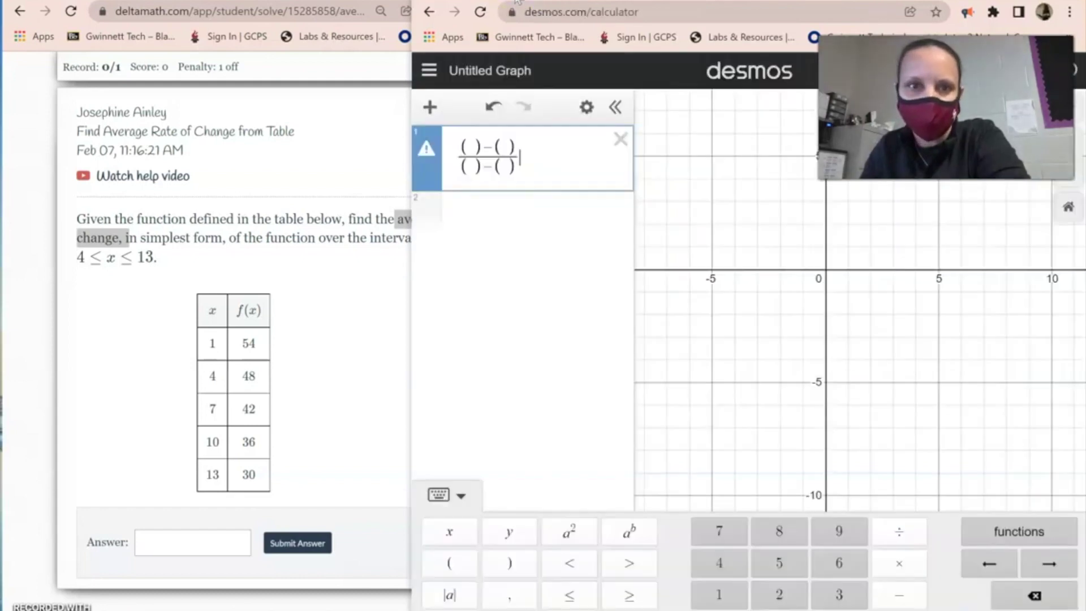
- Switch to Desmos and fill the slope template's denominator with the interval's x-values, 13 and 4, following the slope formula
{"action": "left_click", "coordinate": [521, 2]}
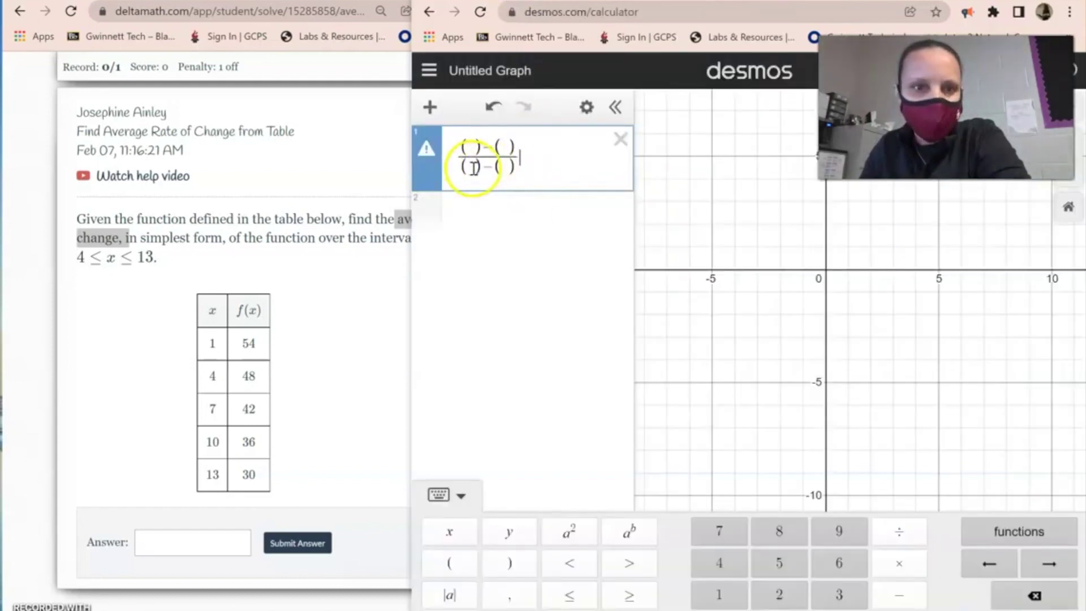
{"action": "left_click", "coordinate": [471, 170]}
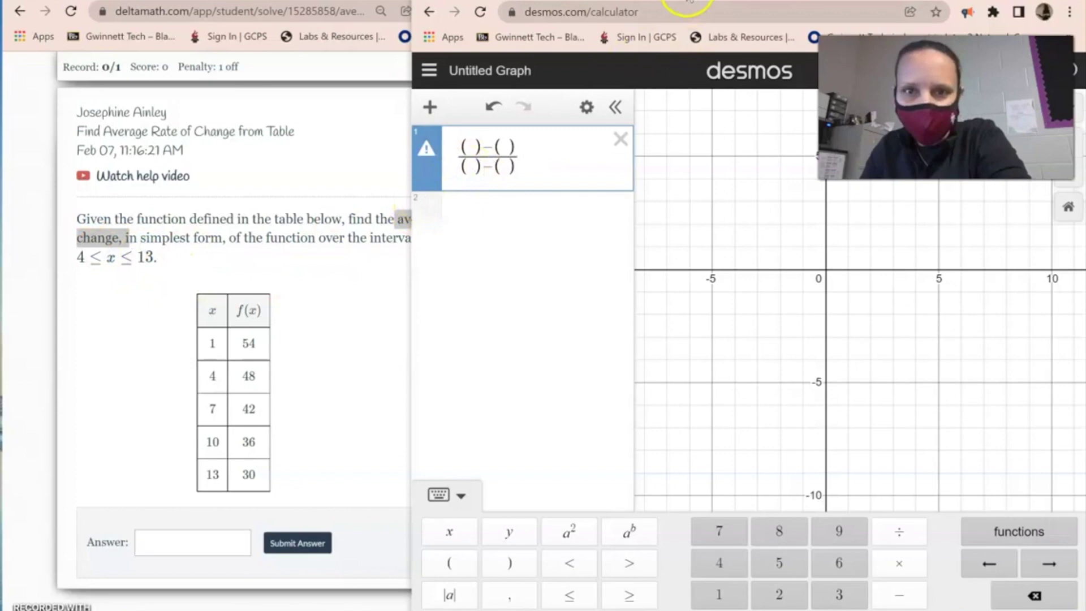
{"action": "left_click", "coordinate": [689, 2]}
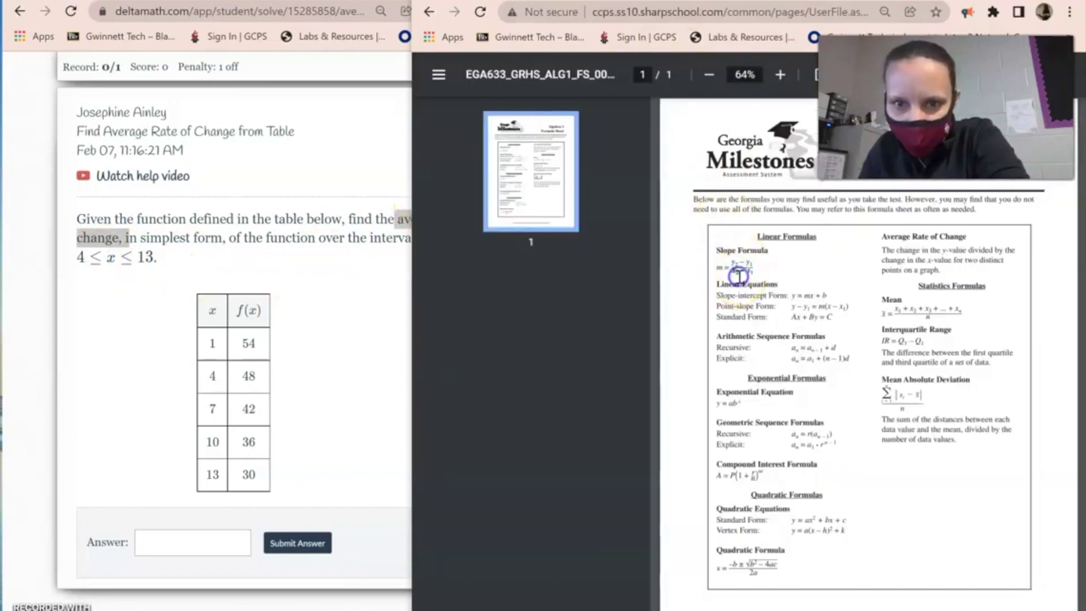
{"action": "left_click", "coordinate": [157, 263]}
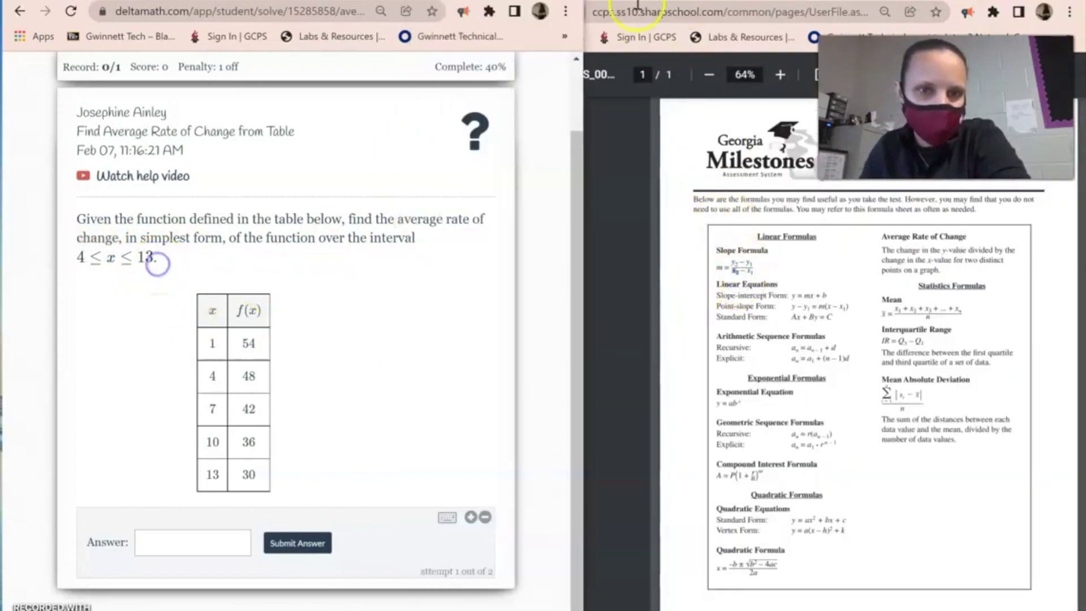
{"action": "left_click", "coordinate": [681, 4]}
{"action": "left_click", "coordinate": [615, 3]}
{"action": "left_click", "coordinate": [474, 170]}
{"action": "type", "text": "13)-( )"}
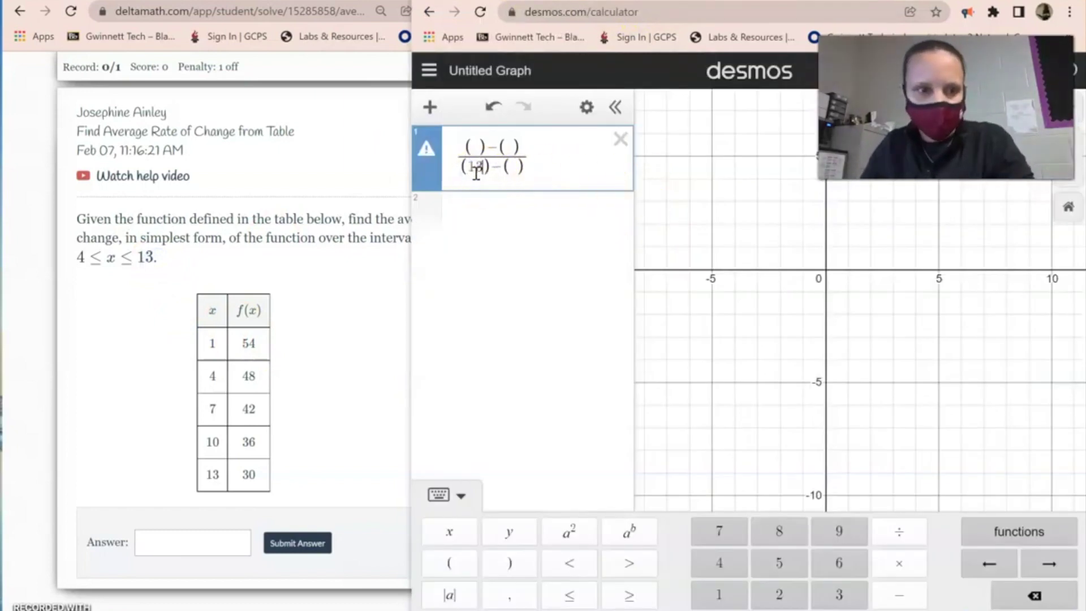
{"action": "left_click", "coordinate": [513, 168]}
{"action": "type", "text": "4"}
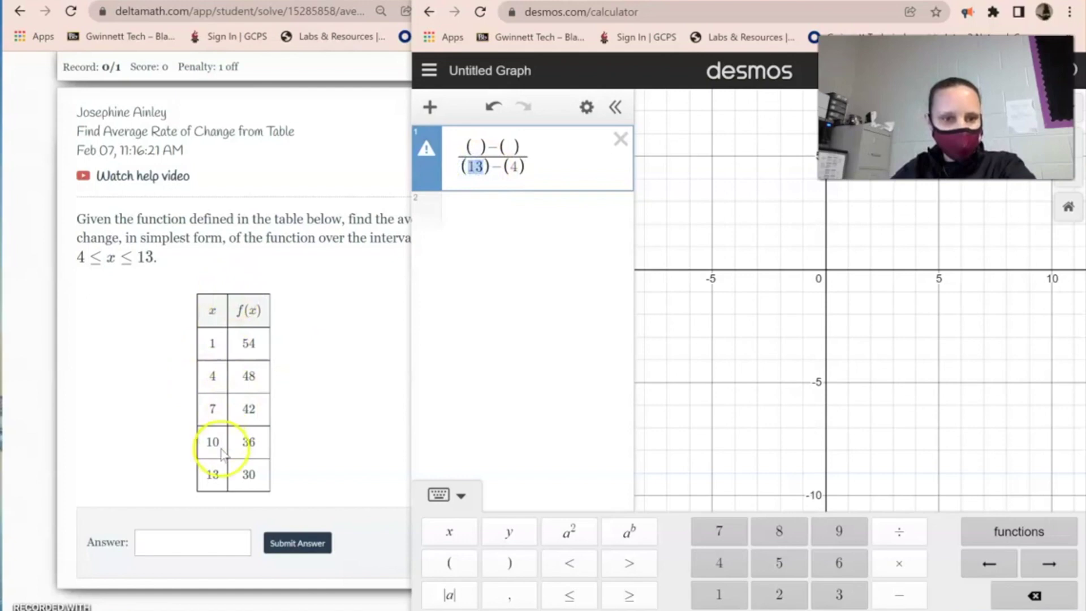
- Fill the numerator of the Desmos slope template with 30 and 48, the table's f(x) values for x = 13 and x = 4
{"action": "double_click", "coordinate": [207, 475]}
{"action": "double_click", "coordinate": [248, 475]}
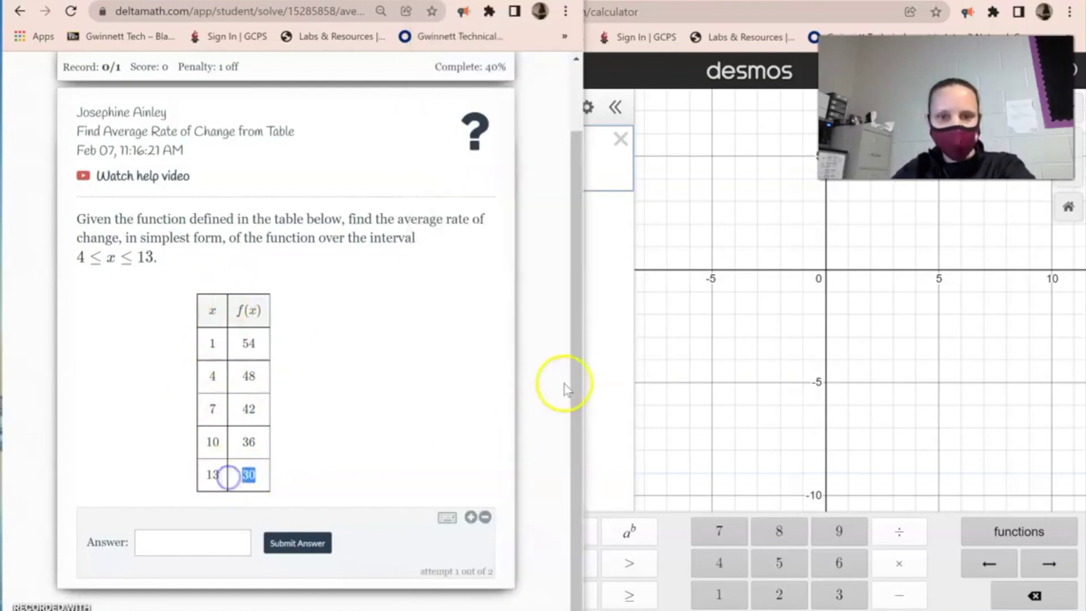
{"action": "left_click", "coordinate": [620, 372]}
{"action": "left_click", "coordinate": [473, 148]}
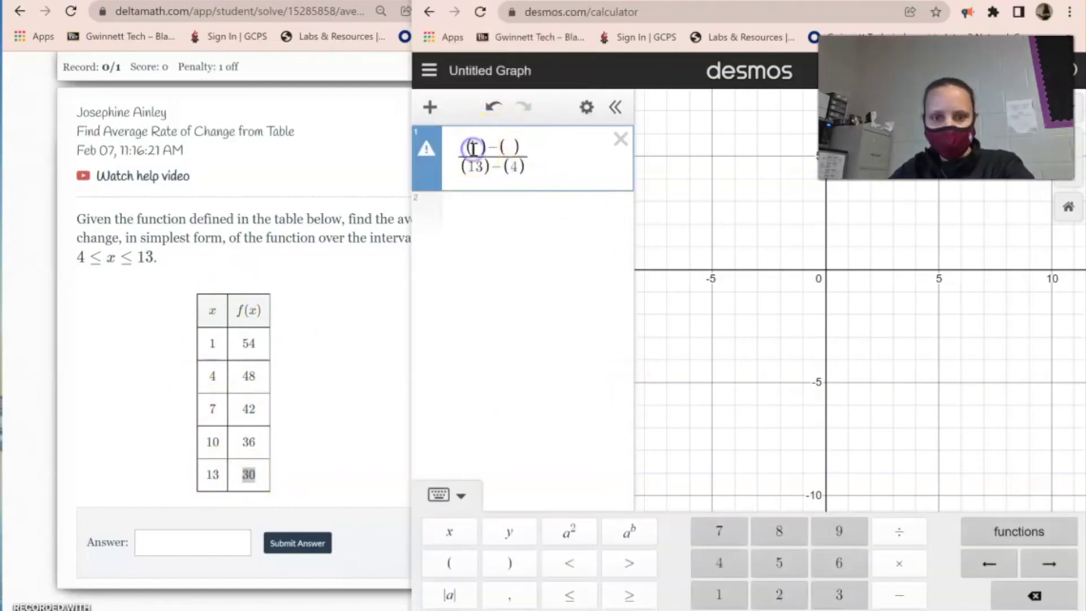
{"action": "type", "text": "30"}
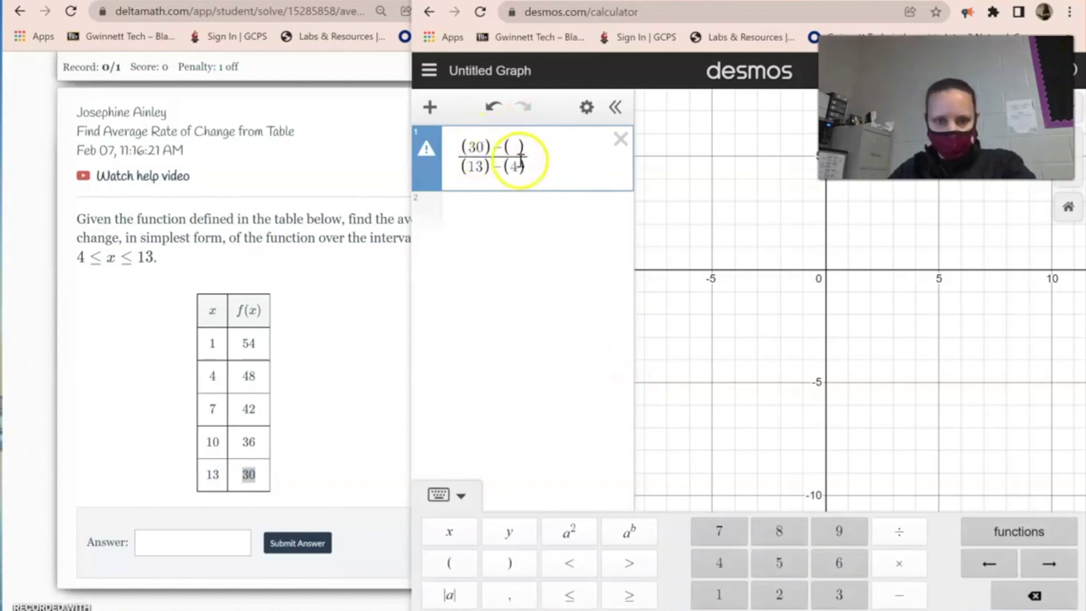
{"action": "left_click", "coordinate": [225, 375]}
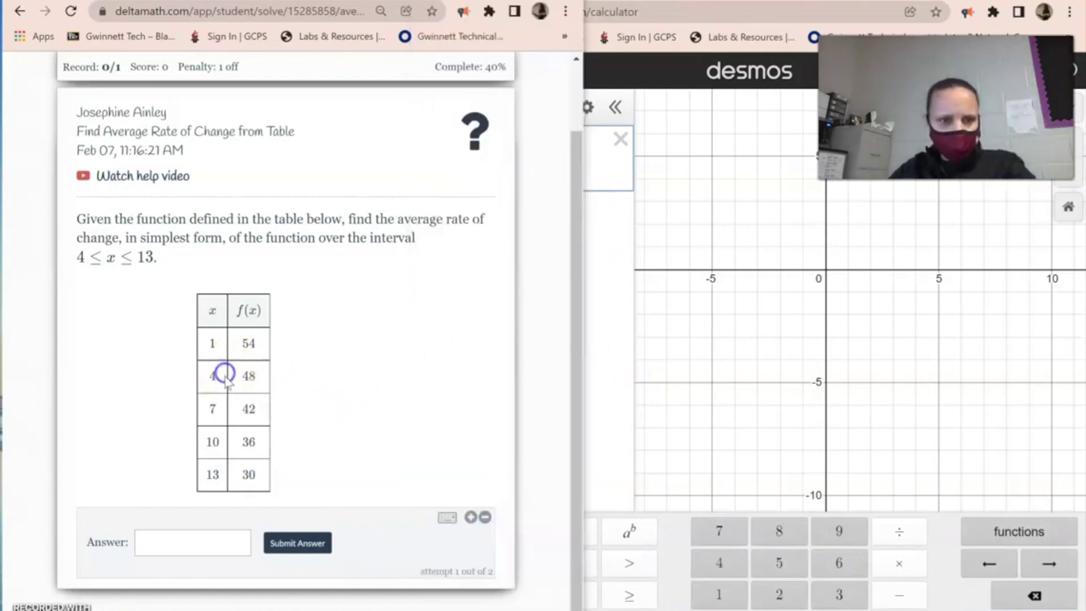
{"action": "double_click", "coordinate": [249, 377]}
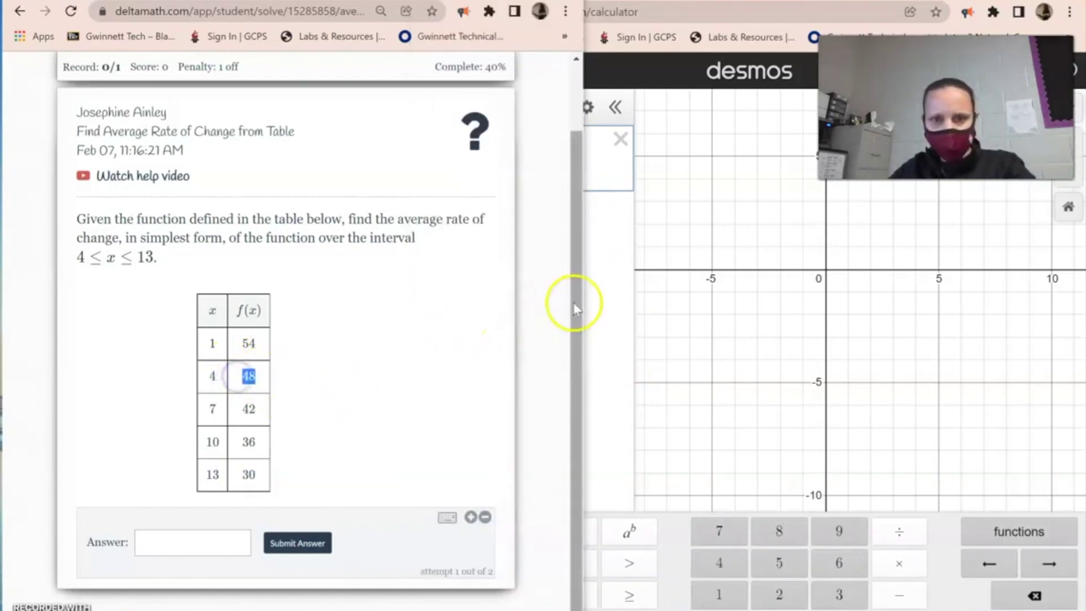
{"action": "left_click", "coordinate": [603, 293]}
{"action": "left_click", "coordinate": [517, 149]}
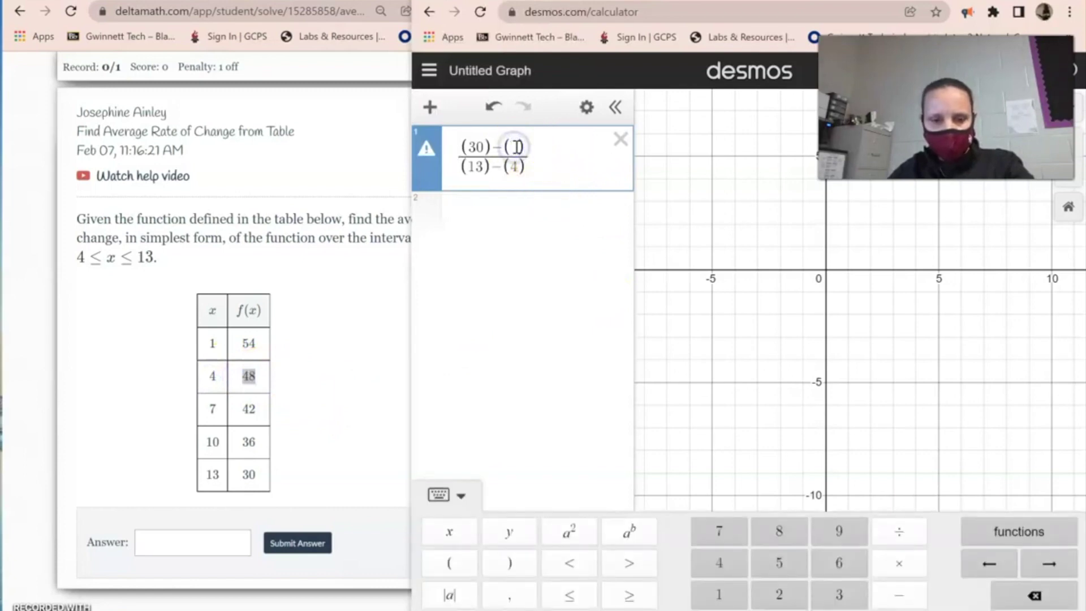
{"action": "type", "text": "48"}
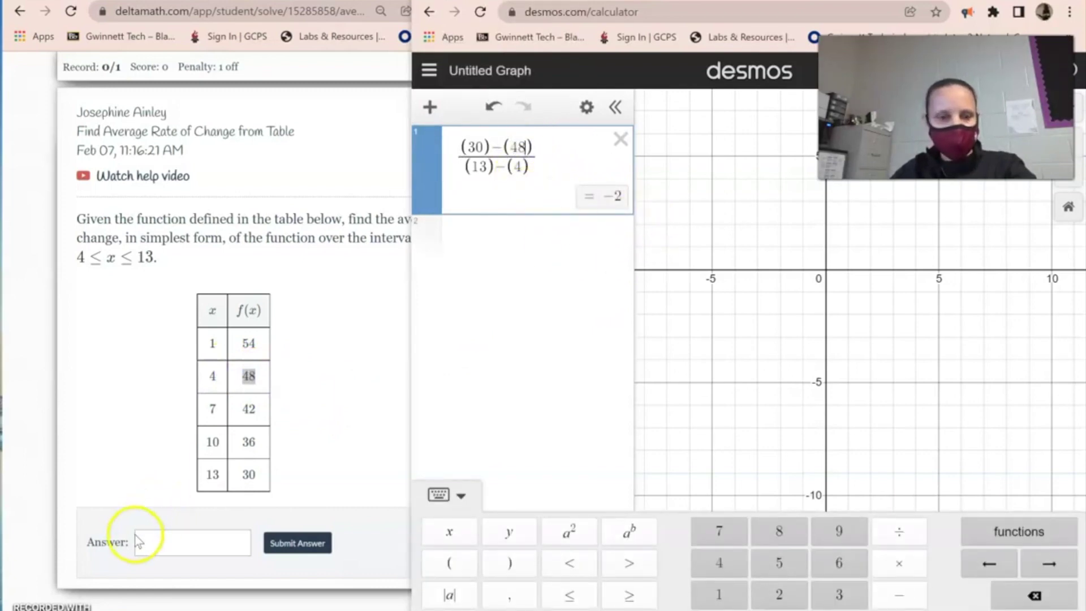
- Enter -2 as the answer to the DeltaMath table problem, submit it, and confirm the submission
{"action": "left_click", "coordinate": [155, 540]}
{"action": "type", "text": "-2"}
{"action": "left_click", "coordinate": [278, 541]}
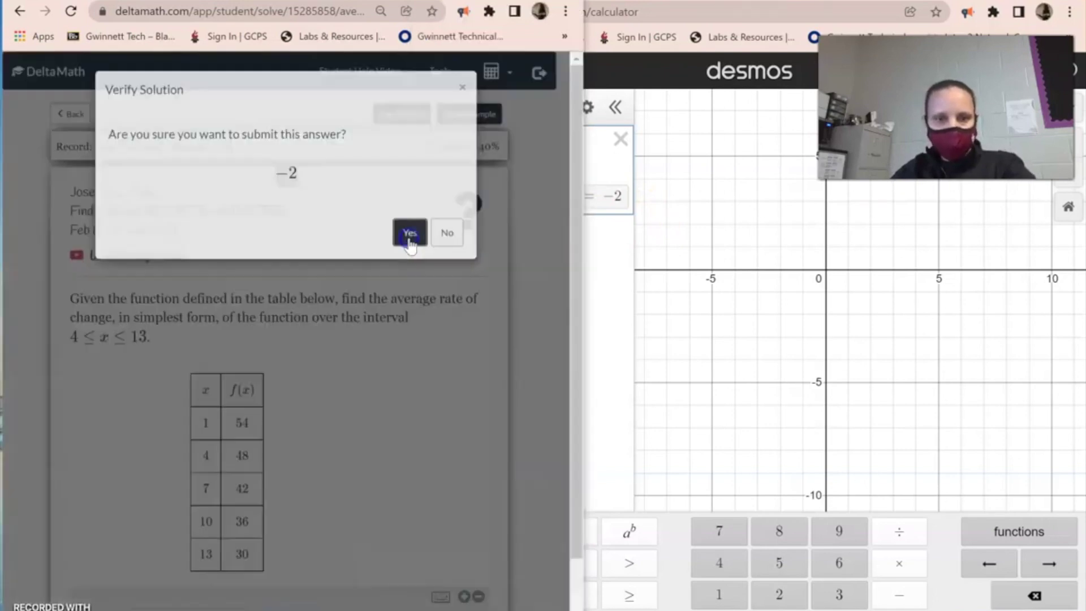
{"action": "left_click", "coordinate": [410, 237]}
- Open the "Find Average Rate of Change from Equation" problem in DeltaMath and copy its function h(x) = −x²+10x+32 into Desmos
{"action": "left_click", "coordinate": [75, 113]}
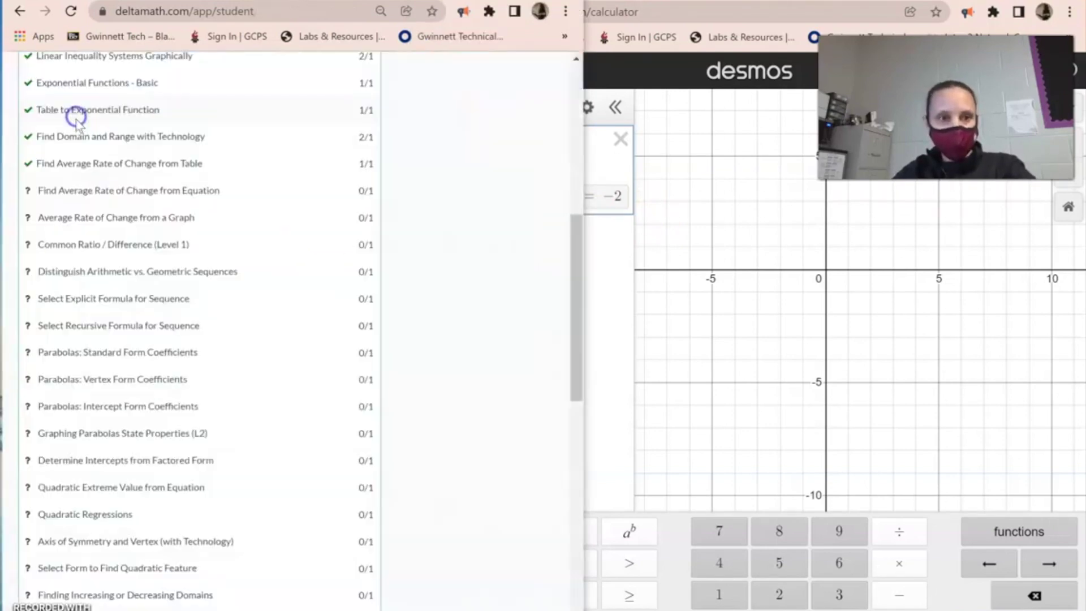
{"action": "left_click", "coordinate": [105, 193]}
{"action": "left_click_drag", "start_coordinate": [359, 300], "coordinate": [216, 300]}
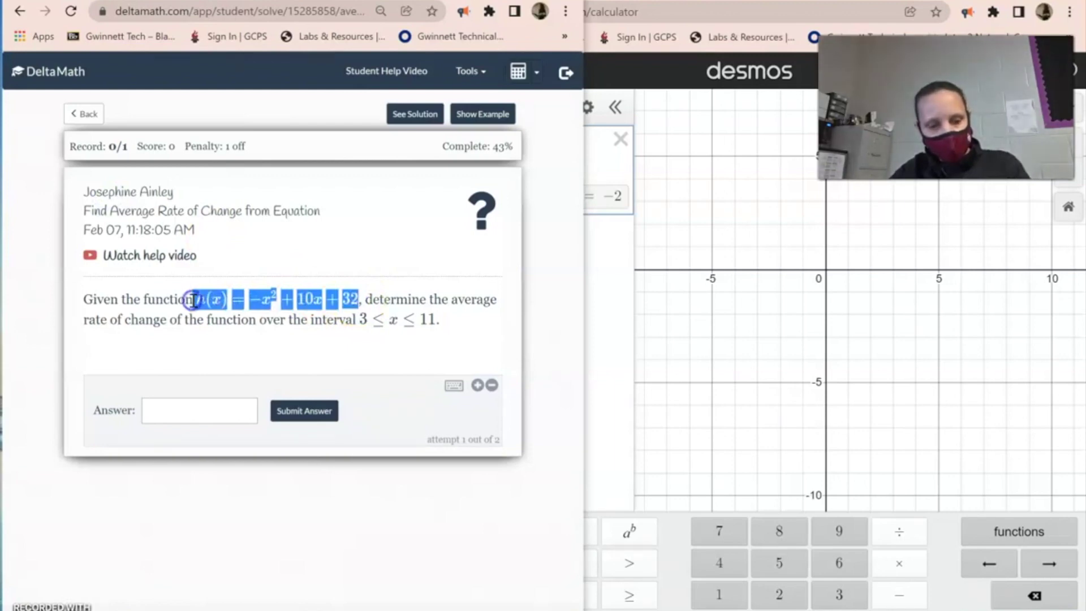
{"action": "left_click", "coordinate": [595, 293]}
{"action": "left_click", "coordinate": [497, 245]}
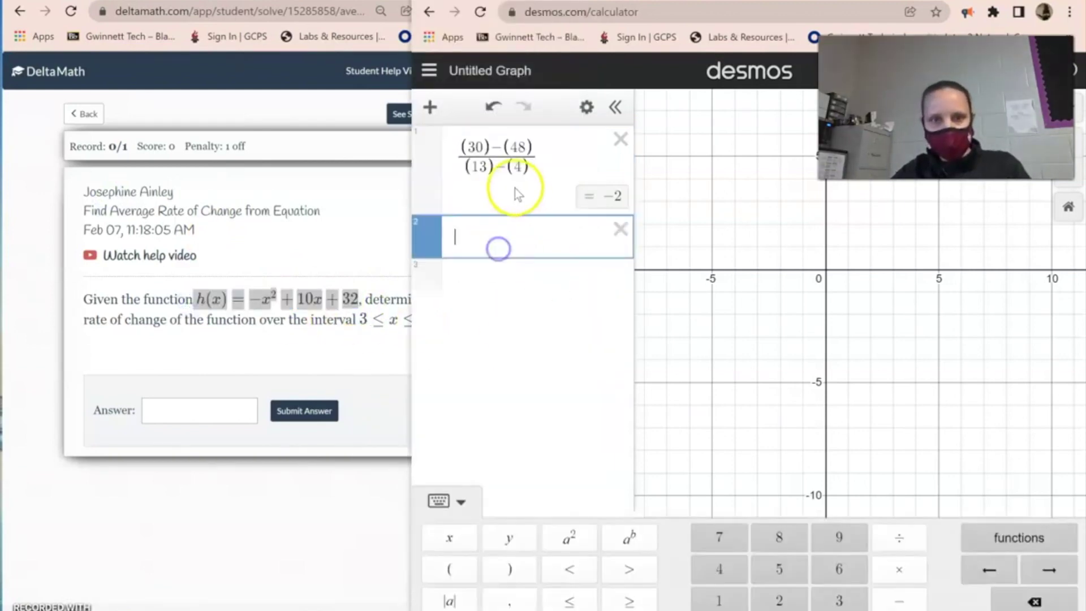
{"action": "type", "text": "h(x)=−x^2+10x+32 2 +10x+32"}
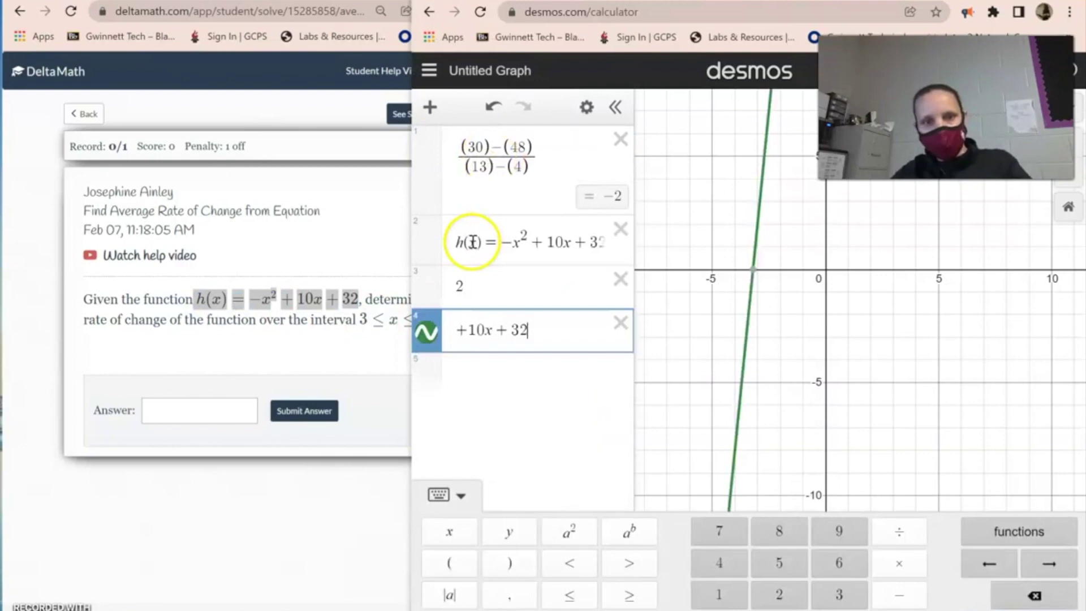
- Delete the two stray pasted lines in Desmos and trim the remaining expression to h(x) = −x²+10x+32
{"action": "left_click", "coordinate": [620, 325]}
{"action": "left_click", "coordinate": [620, 279]}
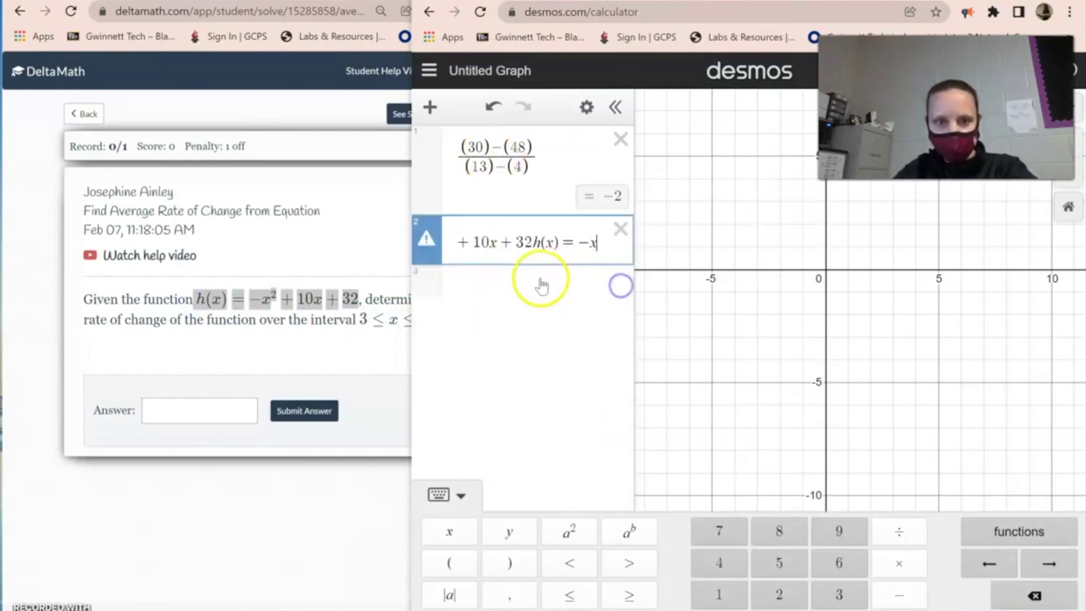
{"action": "key", "text": "BackSpace"}
{"action": "key", "text": "BackSpace"}
{"action": "key", "text": "BackSpace"}
{"action": "key", "text": "BackSpace"}
{"action": "key", "text": "BackSpace"}
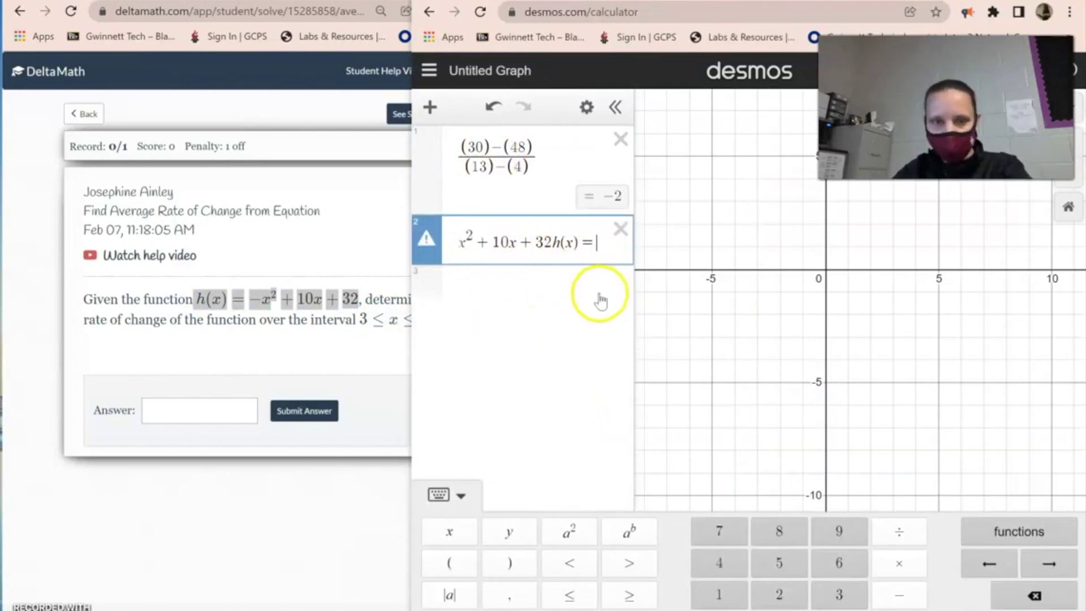
{"action": "key", "text": "BackSpace"}
{"action": "key", "text": "BackSpace"}
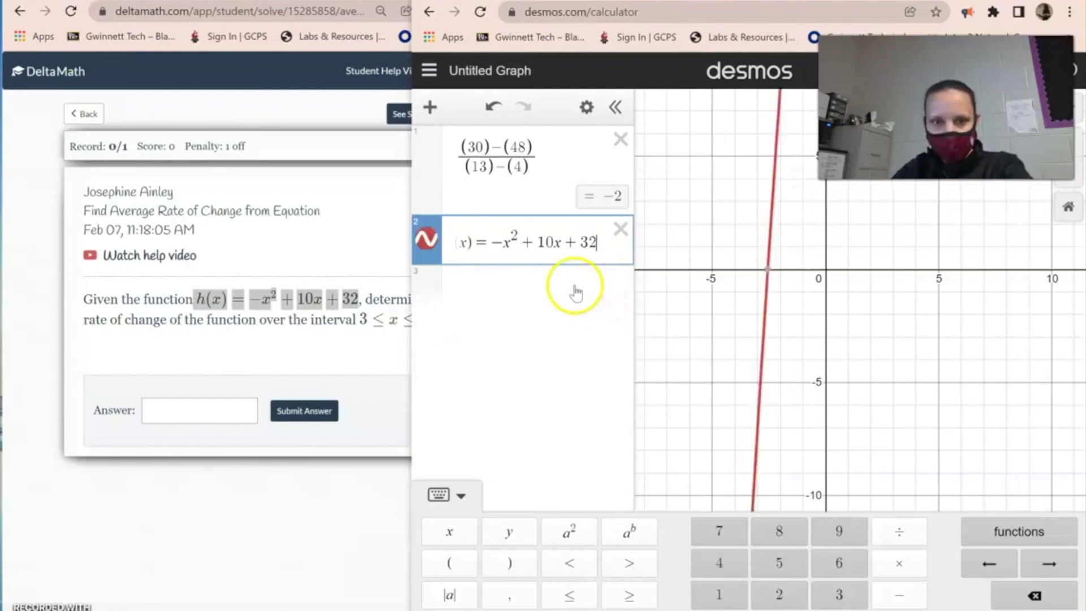
- Check the h(x) expression against the DeltaMath problem and convert it to a table of values in Desmos
{"action": "left_click", "coordinate": [489, 243]}
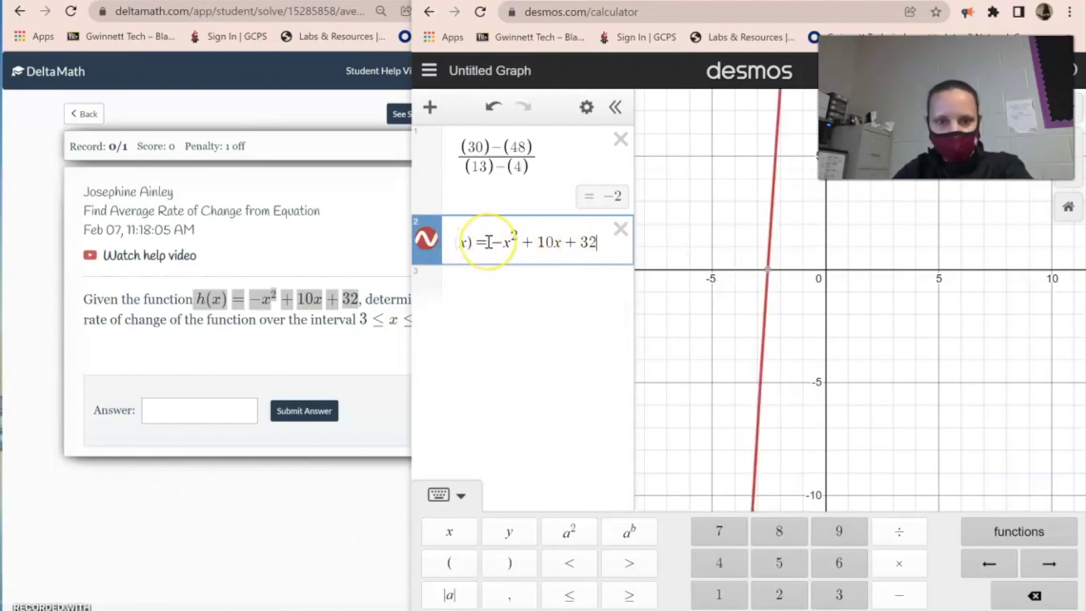
{"action": "left_click", "coordinate": [281, 328]}
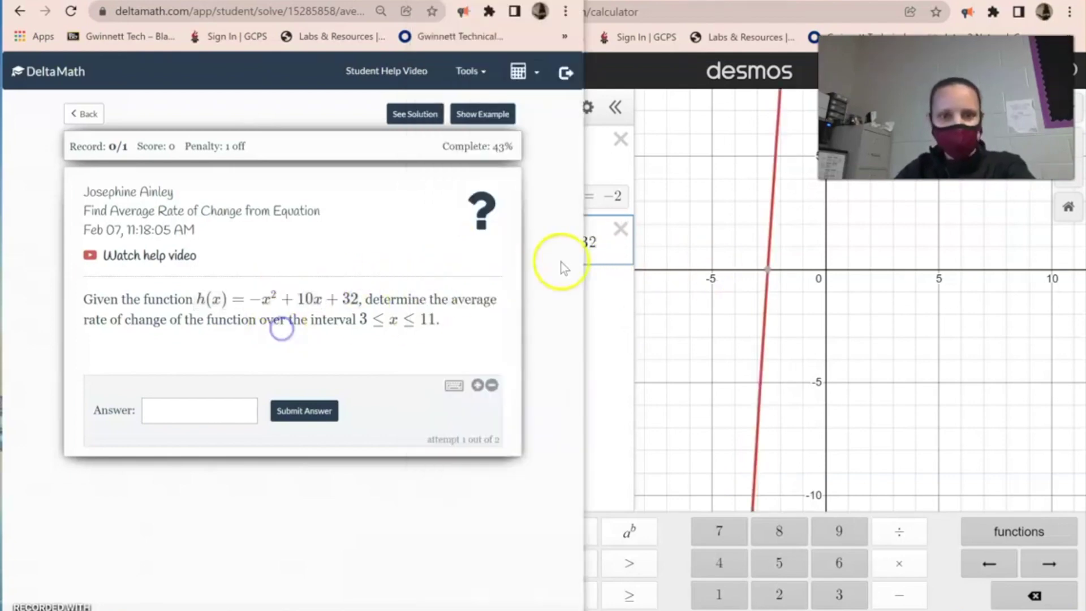
{"action": "left_click", "coordinate": [596, 325]}
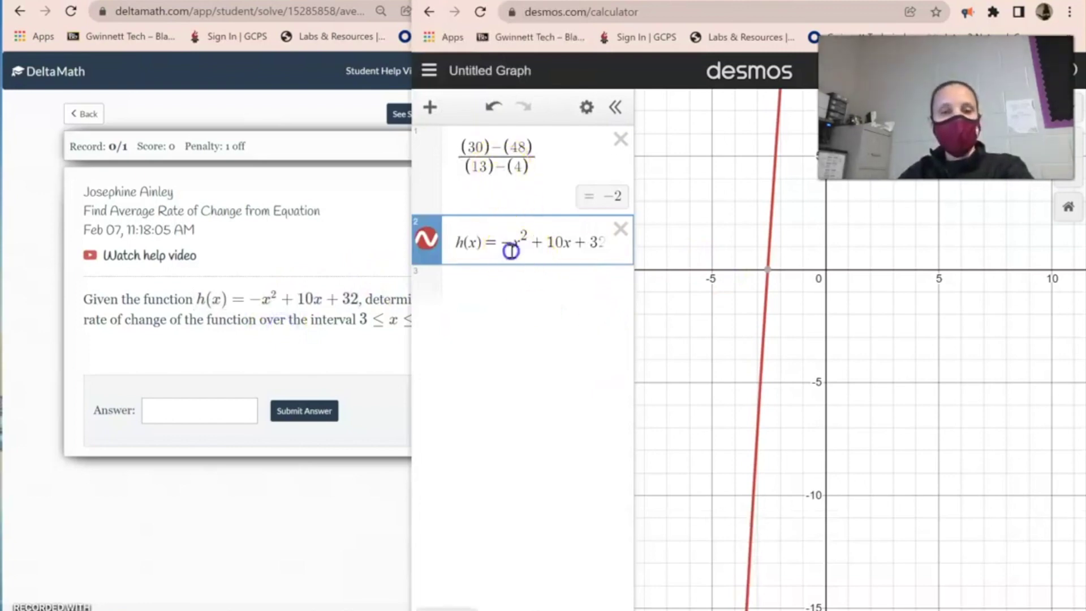
{"action": "left_click", "coordinate": [511, 251]}
{"action": "left_click", "coordinate": [547, 248]}
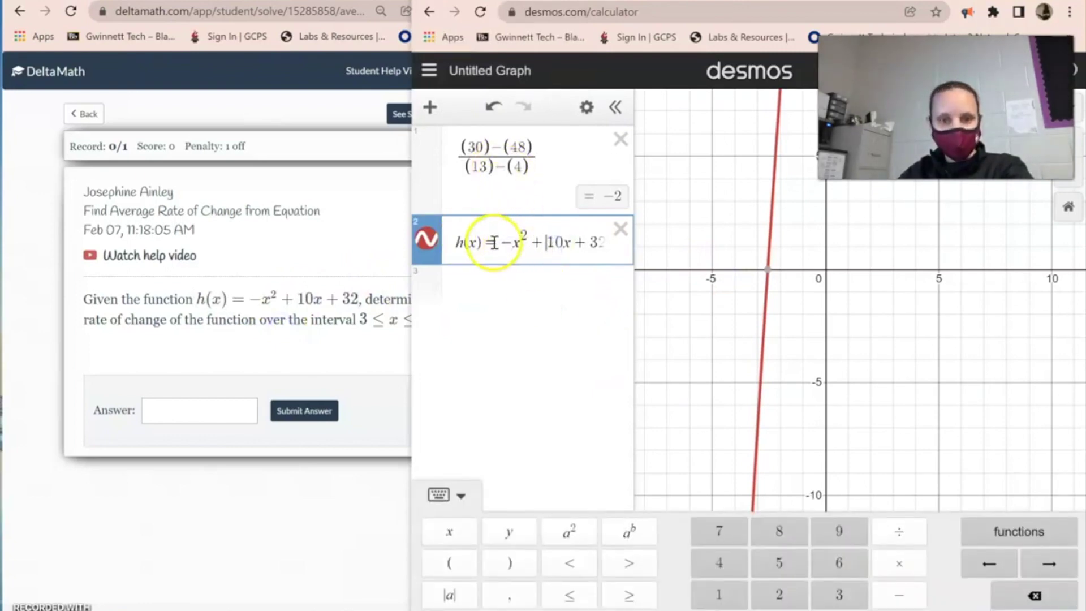
{"action": "left_click", "coordinate": [586, 106]}
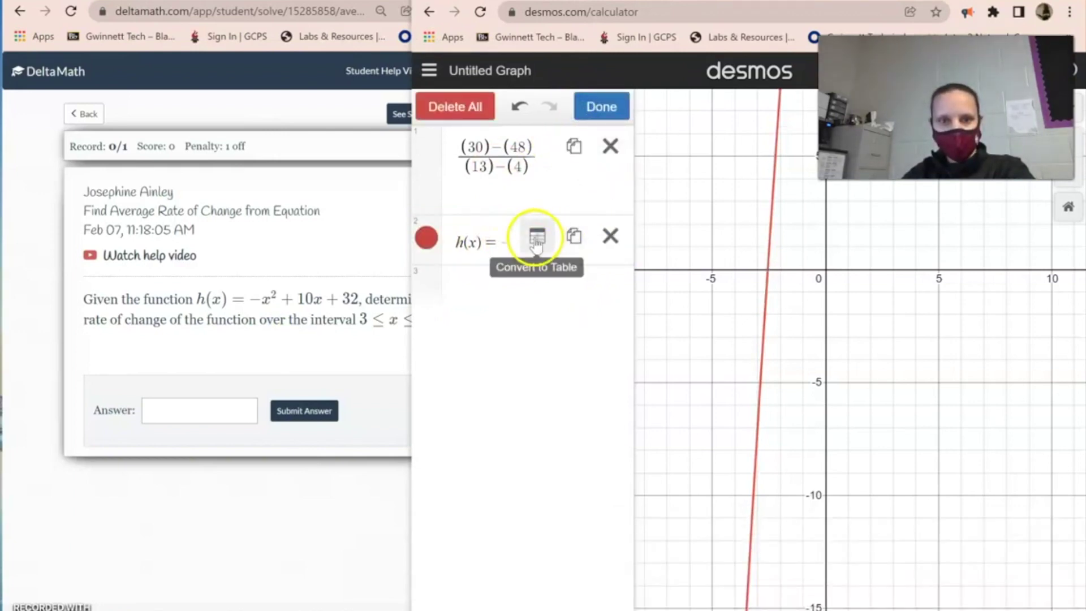
{"action": "left_click", "coordinate": [536, 238]}
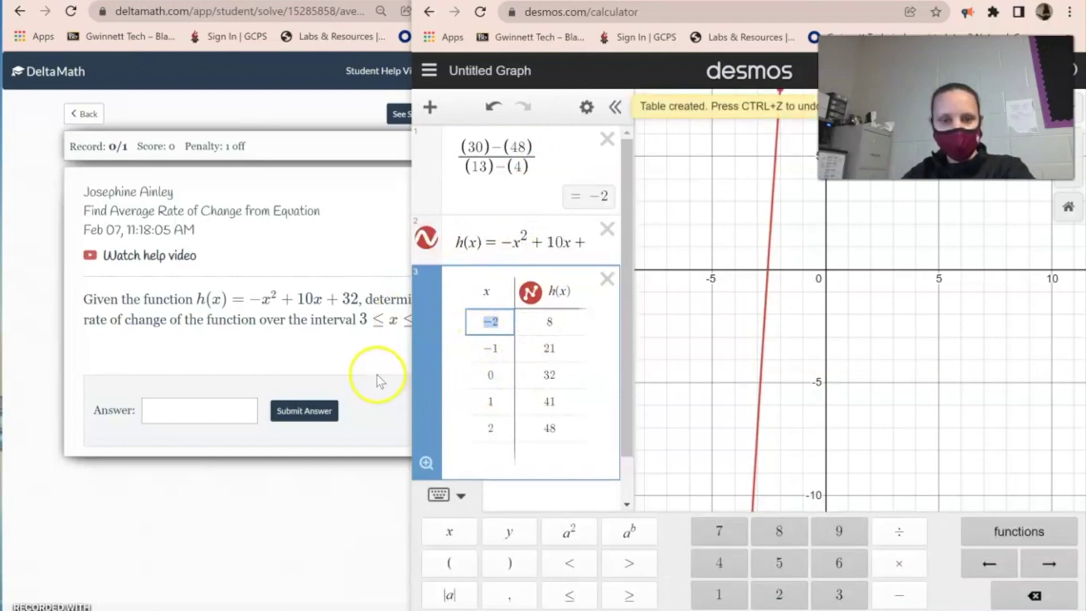
- Clear all four numbers from the slope fraction in Desmos, keeping its empty parentheses and minus signs
{"action": "left_click", "coordinate": [492, 176]}
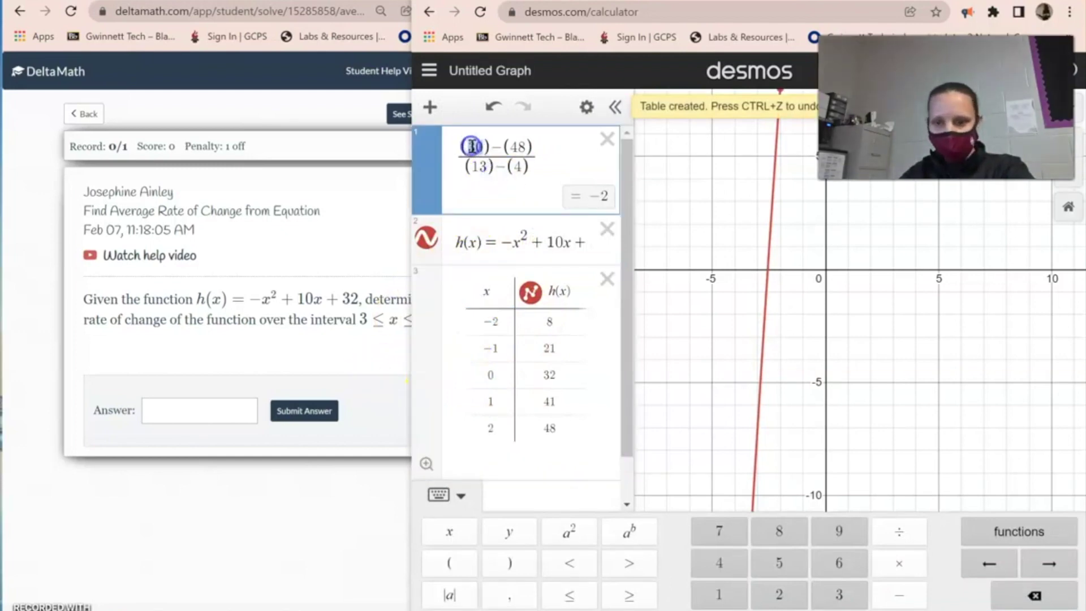
{"action": "double_click", "coordinate": [472, 146]}
{"action": "key", "text": "BackSpace"}
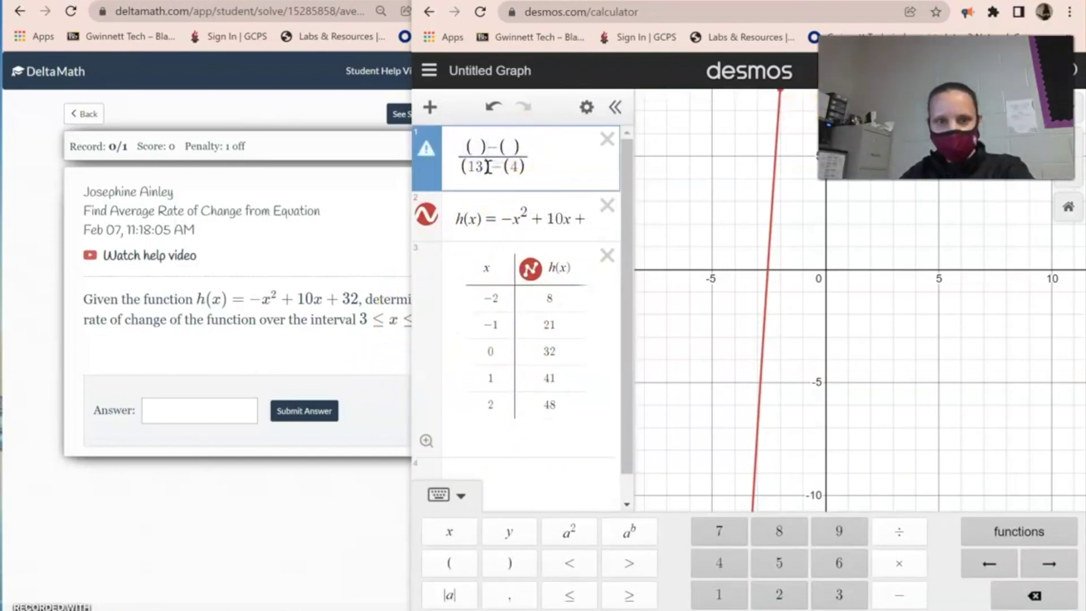
{"action": "double_click", "coordinate": [472, 168]}
{"action": "key", "text": "BackSpace"}
{"action": "double_click", "coordinate": [512, 167]}
{"action": "key", "text": "BackSpace"}
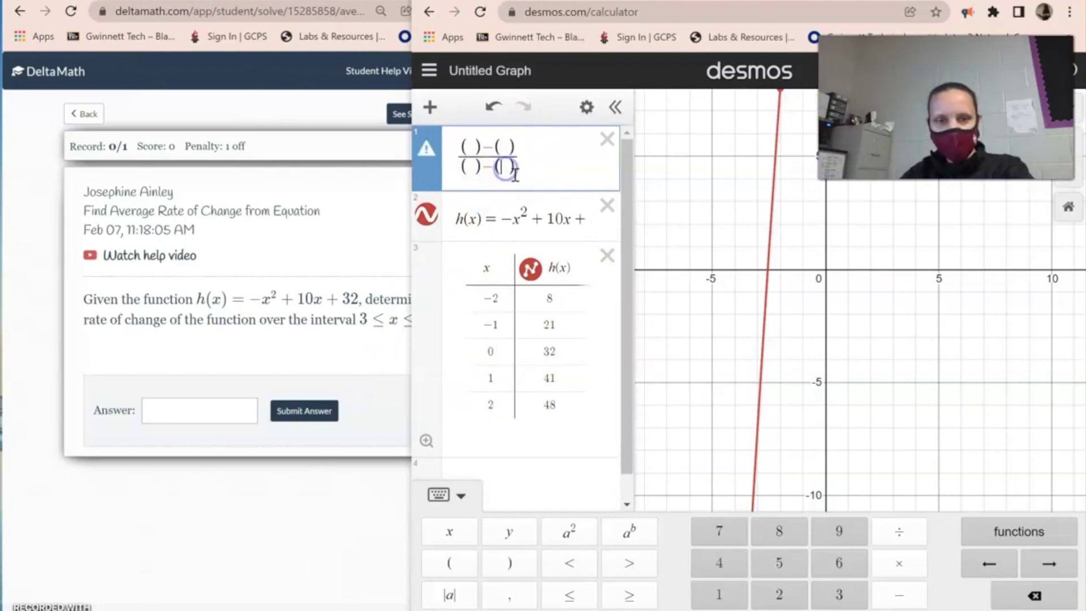
{"action": "left_click", "coordinate": [526, 474]}
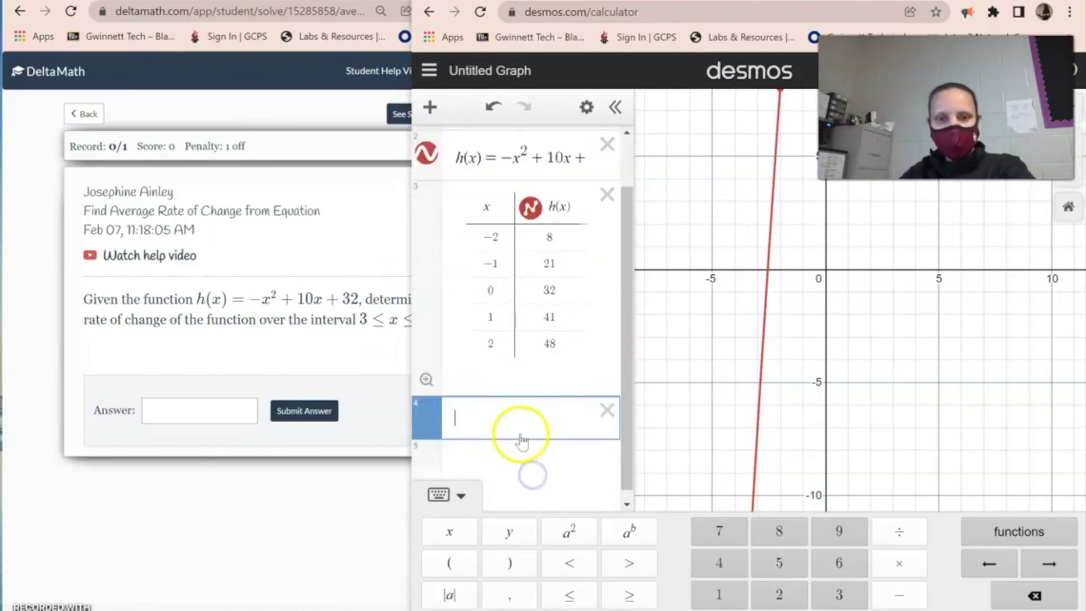
{"action": "type", "text": "()"}
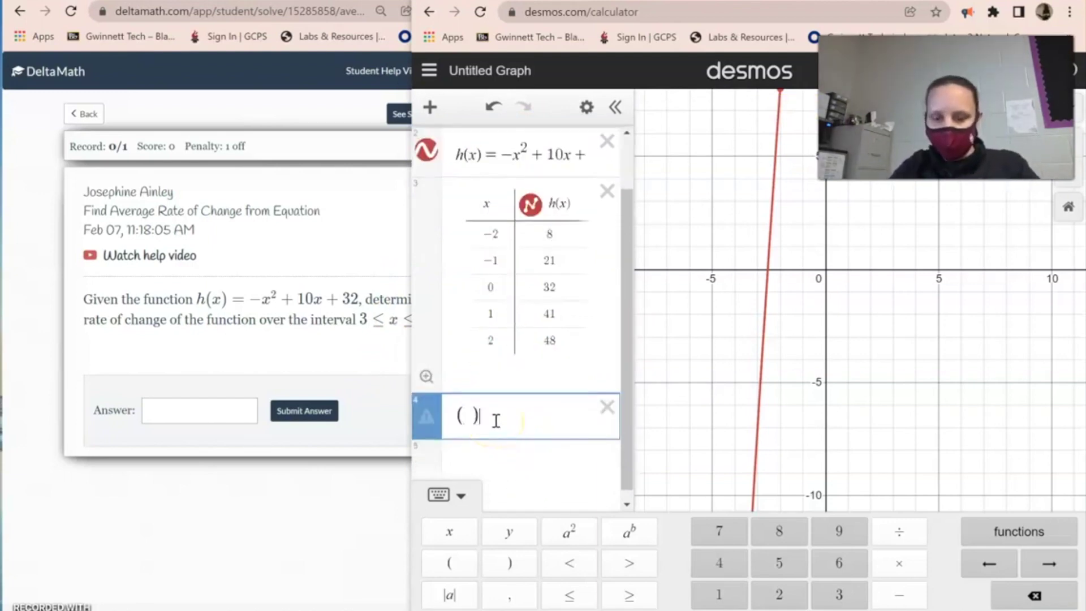
{"action": "type", "text": "/()-()/("}
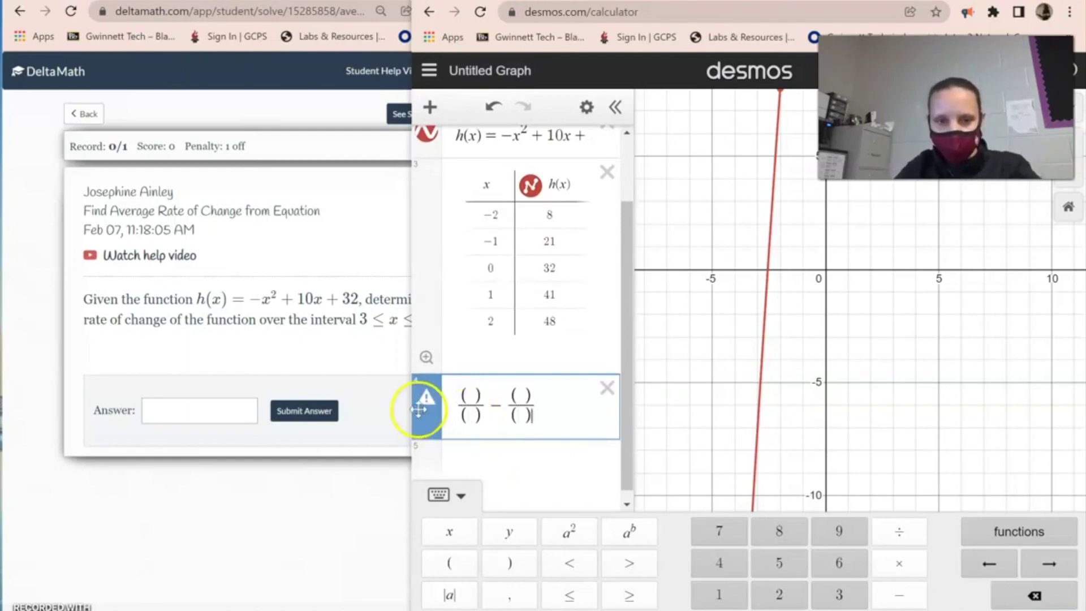
{"action": "left_click", "coordinate": [527, 414]}
{"action": "left_click", "coordinate": [607, 388]}
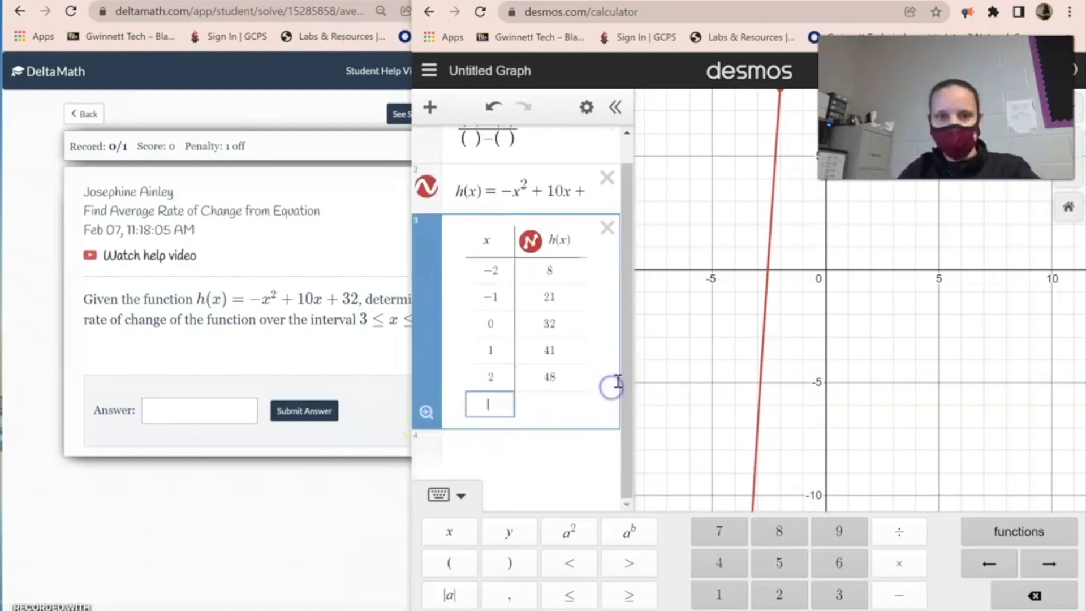
- Check the slope formula on the Georgia Milestones formula sheet and the interval for x in the DeltaMath problem
{"action": "scroll", "coordinate": [482, 244], "scroll_direction": "up", "scroll_amount": 1}
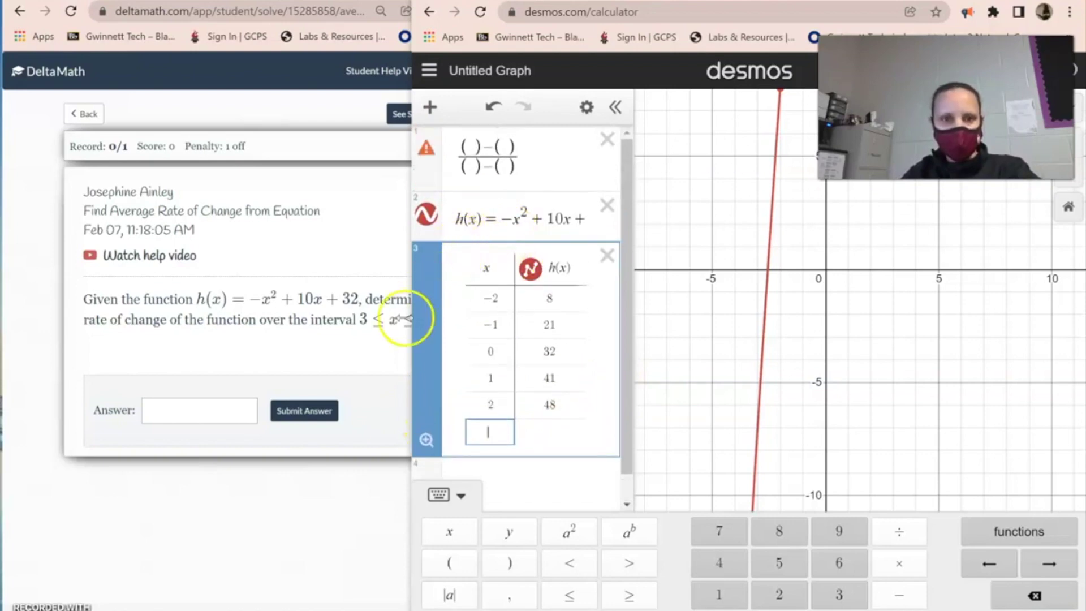
{"action": "left_click", "coordinate": [472, 169]}
{"action": "left_click", "coordinate": [639, 3]}
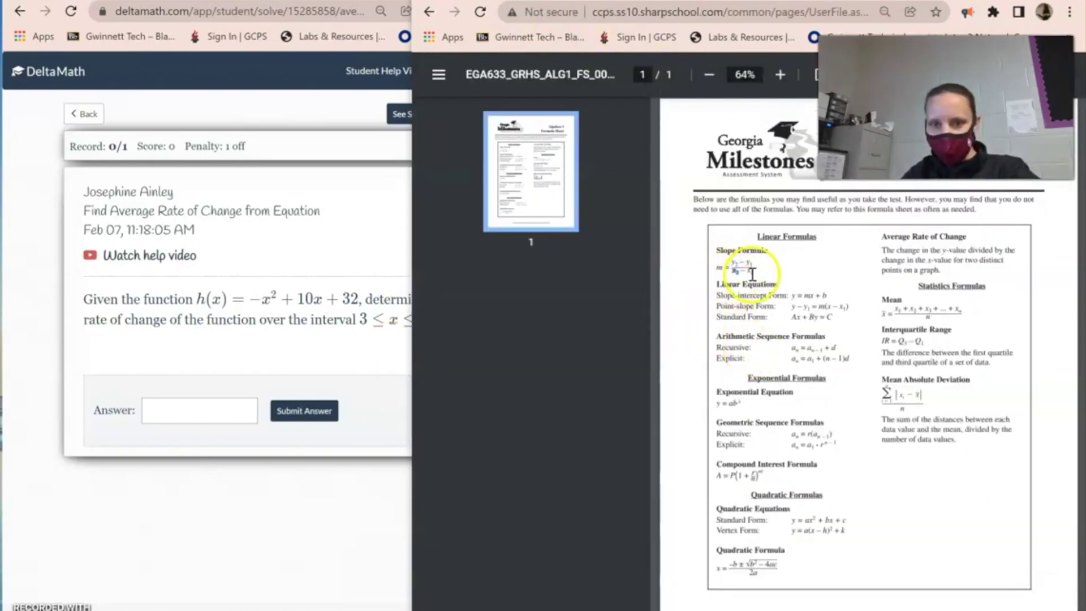
{"action": "left_click", "coordinate": [573, 3]}
{"action": "left_click", "coordinate": [324, 230]}
{"action": "left_click", "coordinate": [427, 319]}
{"action": "left_click", "coordinate": [599, 337]}
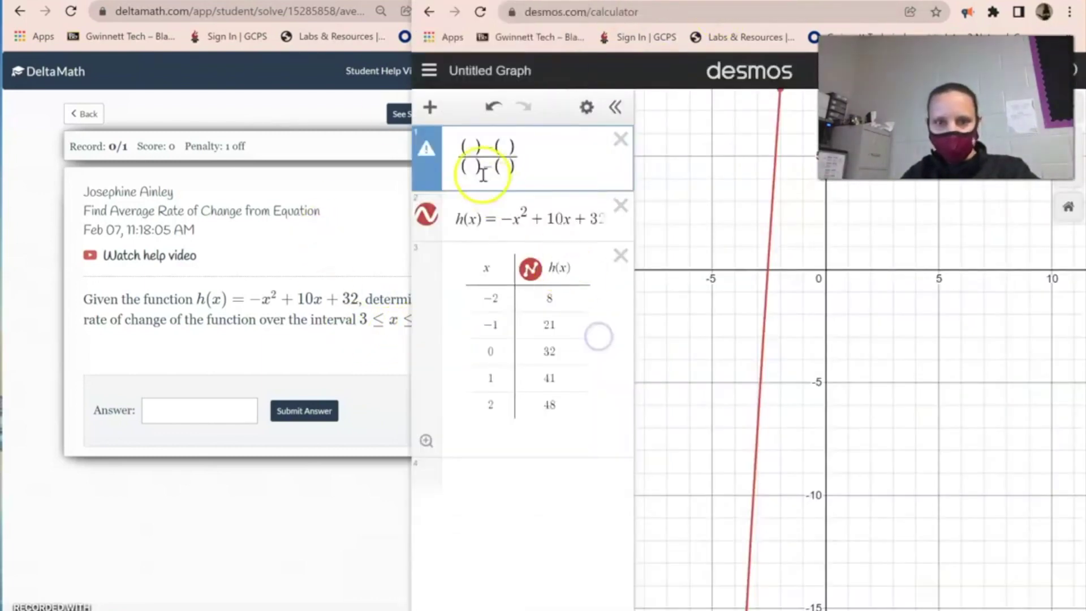
- Fill the denominator of the slope fraction in Desmos with the interval endpoints as (11) − (3)
{"action": "left_click", "coordinate": [473, 170]}
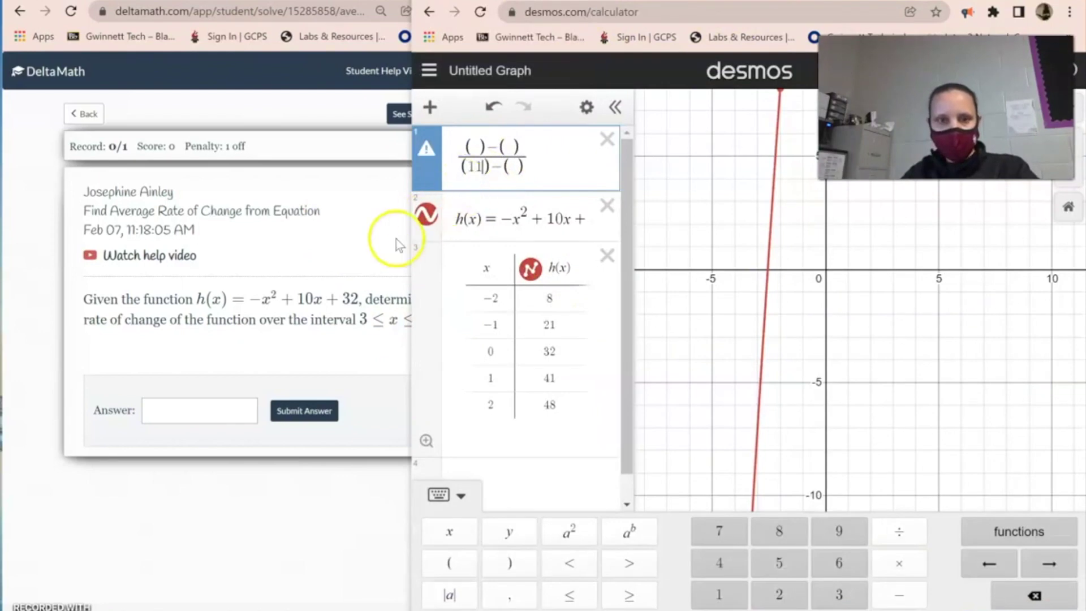
{"action": "left_click", "coordinate": [344, 321]}
{"action": "left_click", "coordinate": [593, 316]}
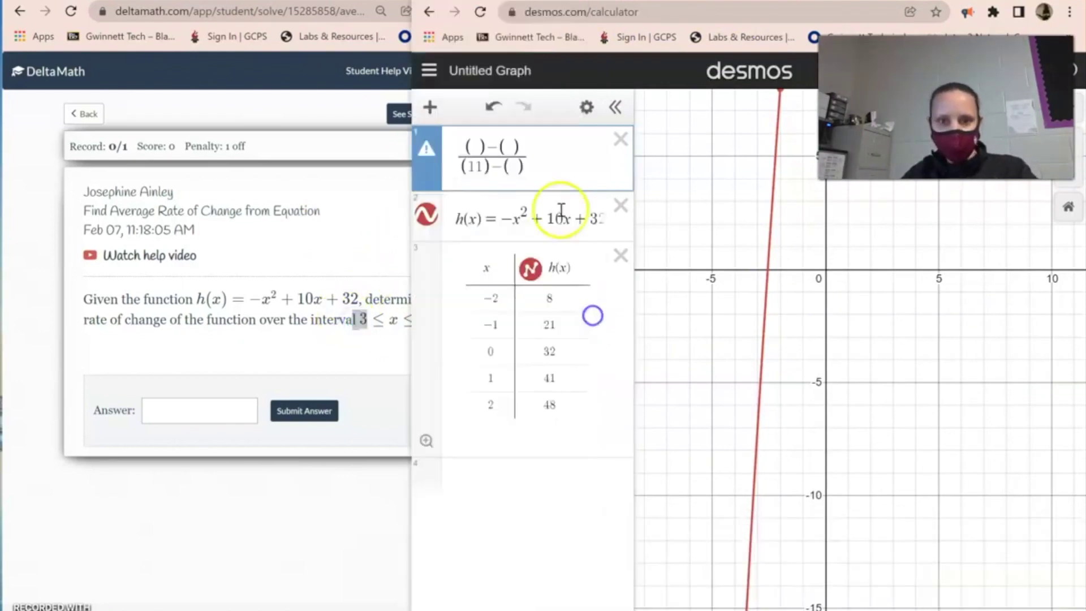
{"action": "left_click", "coordinate": [515, 170]}
{"action": "type", "text": "3"}
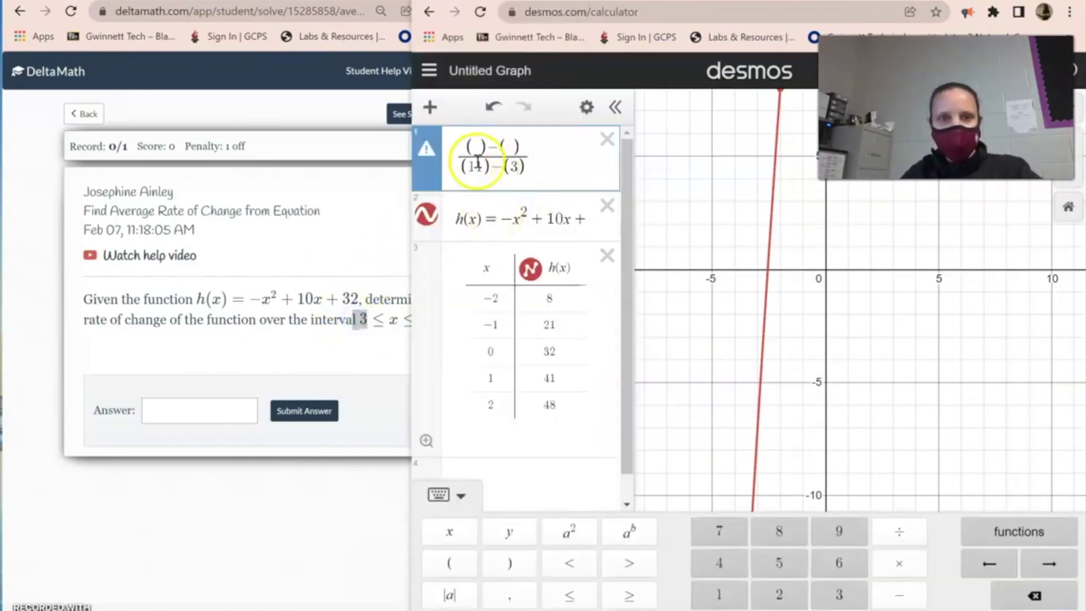
- Set the last x-value in the h(x) table to 11 and enter 21 as the first numerator value of the fraction
{"action": "left_click", "coordinate": [491, 408]}
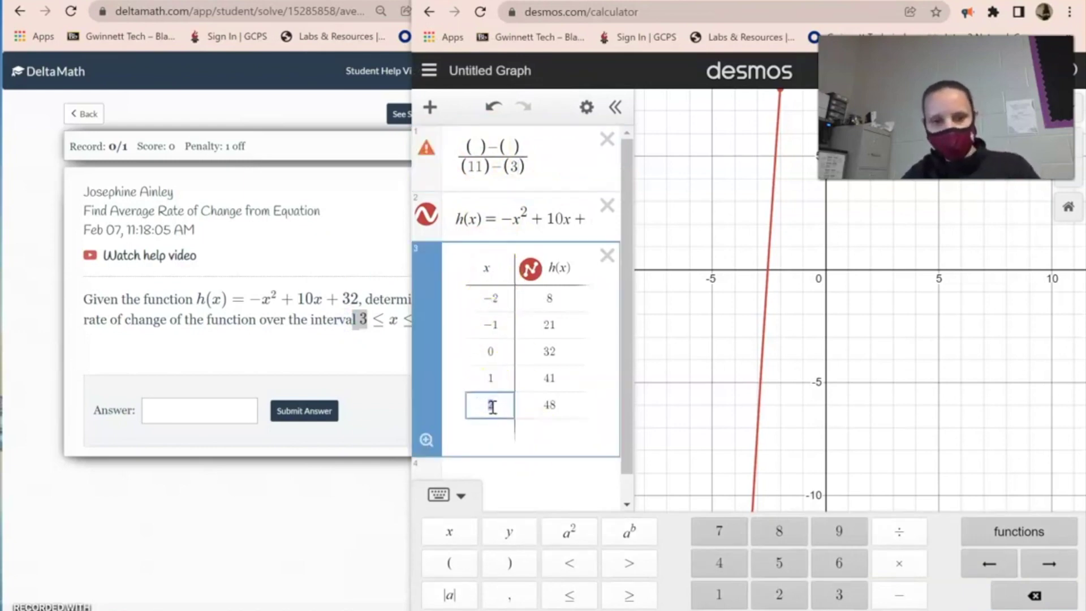
{"action": "type", "text": "11"}
{"action": "left_click", "coordinate": [475, 148]}
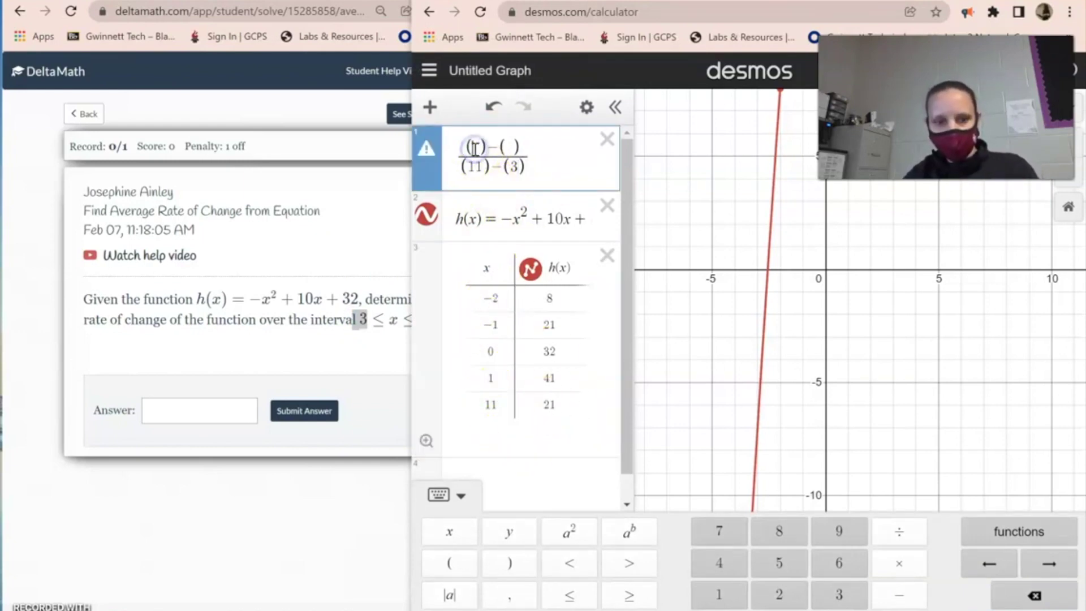
{"action": "type", "text": "21"}
- Replace the x-value 1 in the h(x) table with 3 and enter 53 as the second numerator value of the fraction
{"action": "left_click", "coordinate": [484, 382]}
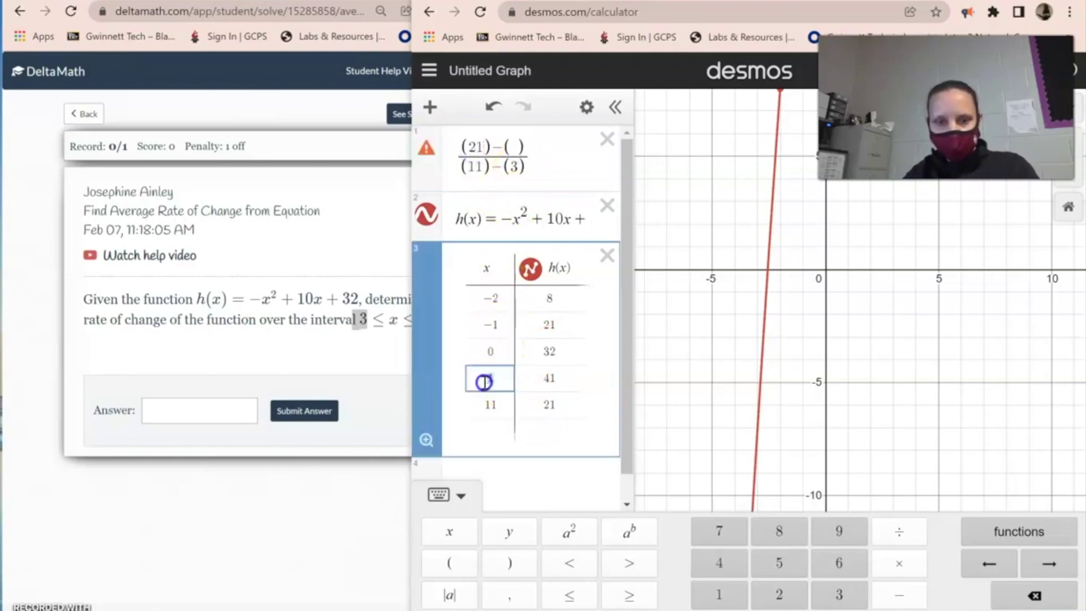
{"action": "left_click", "coordinate": [538, 377]}
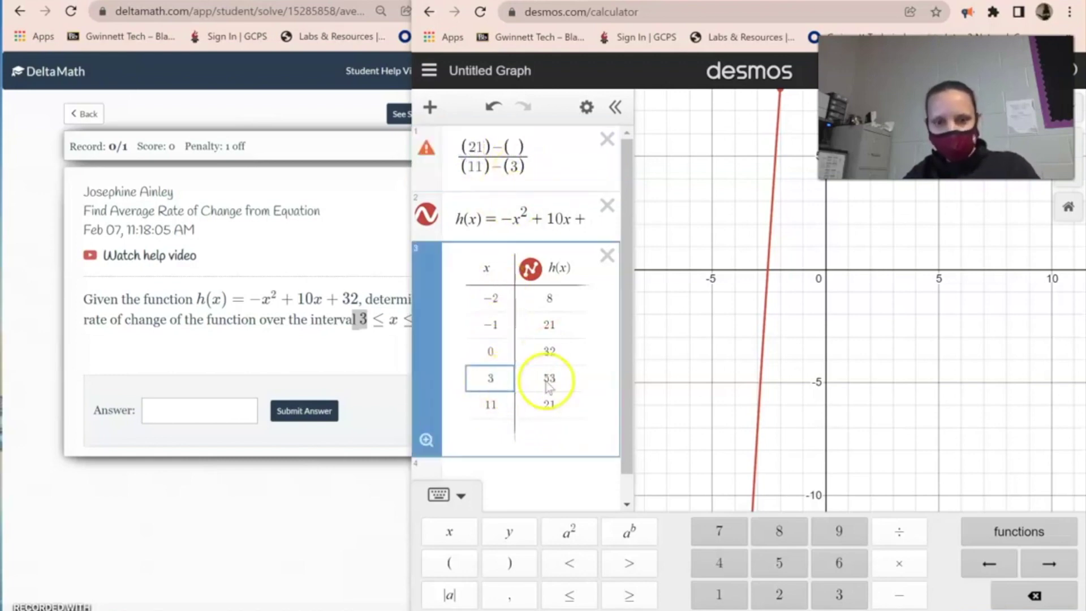
{"action": "left_click", "coordinate": [513, 143]}
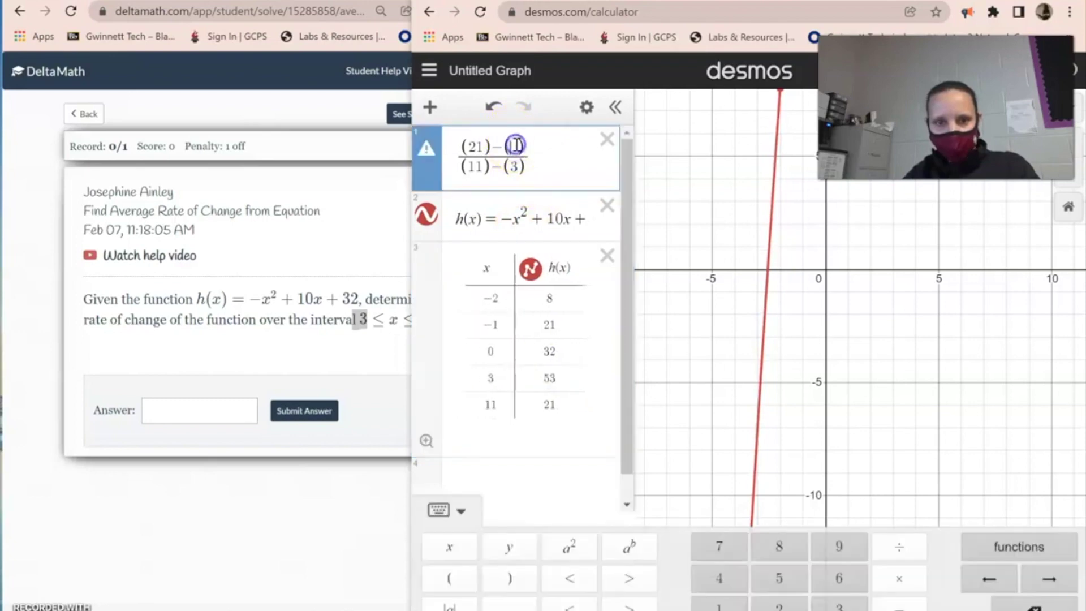
{"action": "type", "text": "53"}
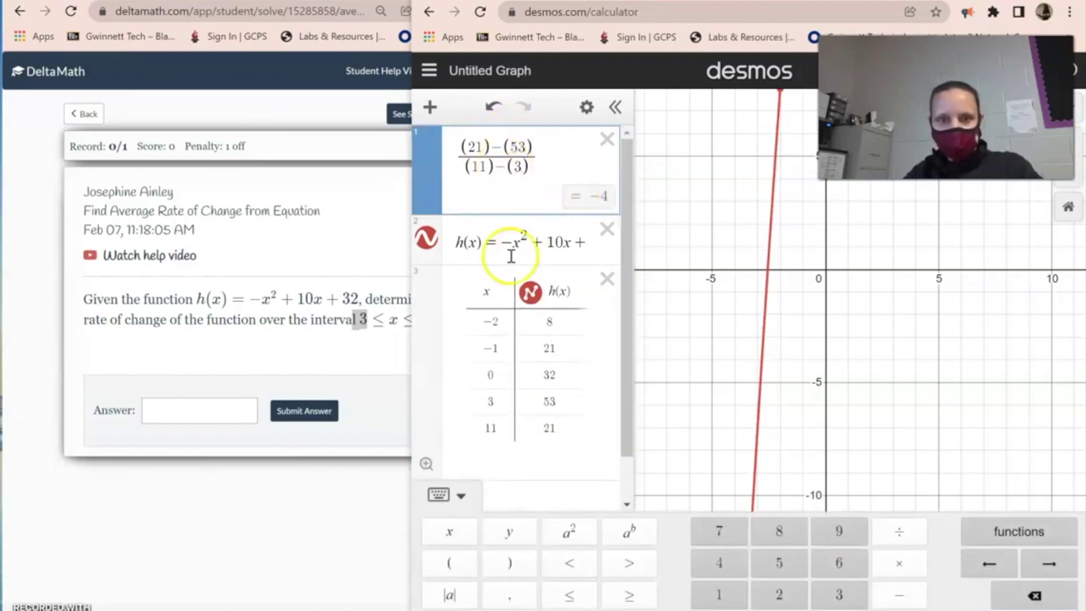
- Enter -4 as the answer to the DeltaMath equation problem, submit it, and confirm the submission
{"action": "left_click", "coordinate": [184, 409]}
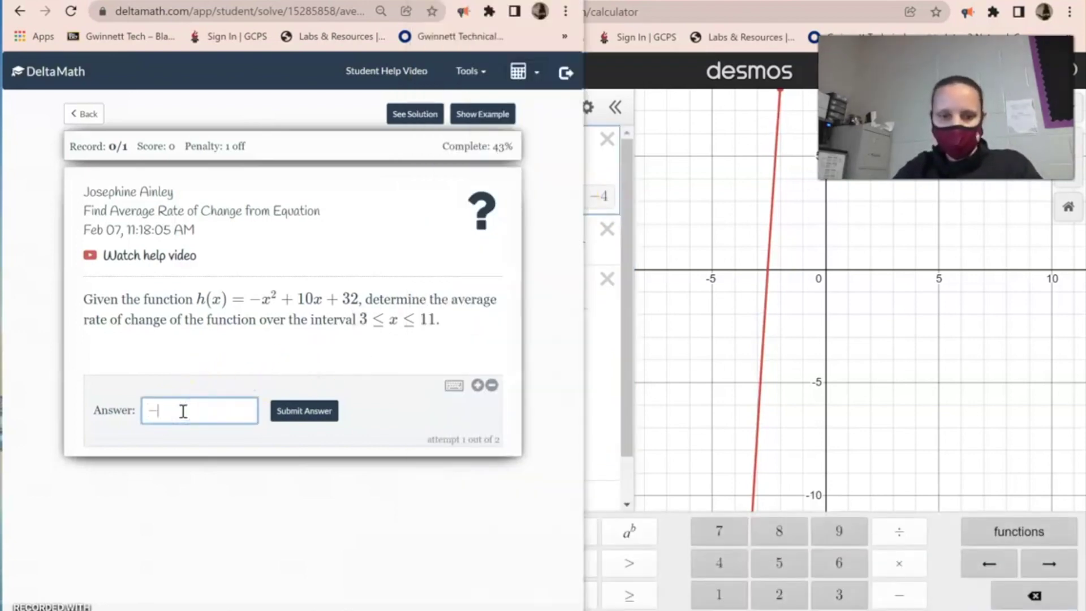
{"action": "left_click", "coordinate": [304, 410]}
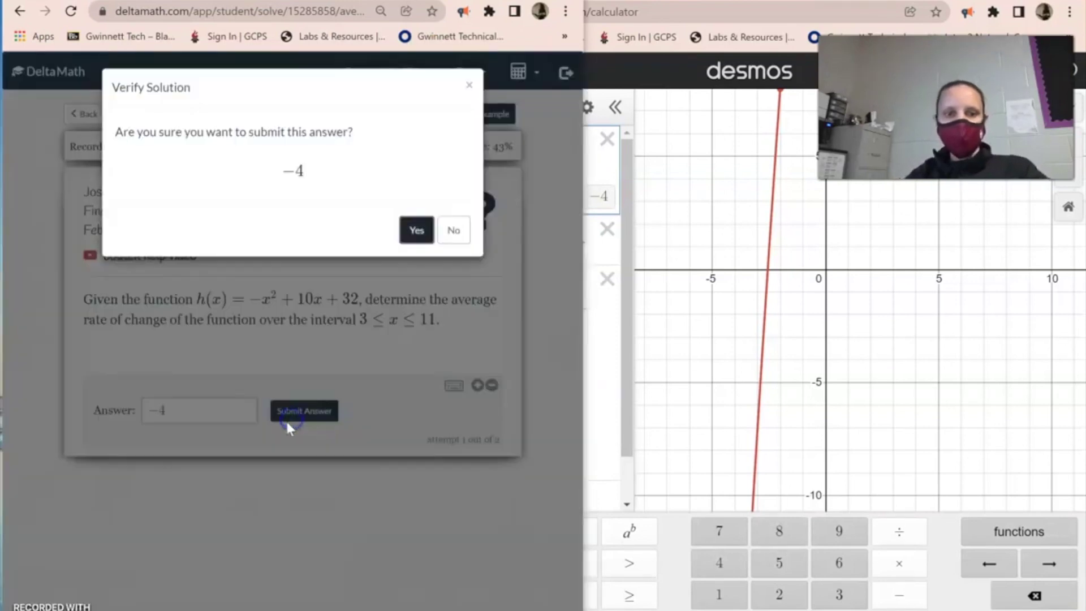
{"action": "left_click", "coordinate": [409, 242]}
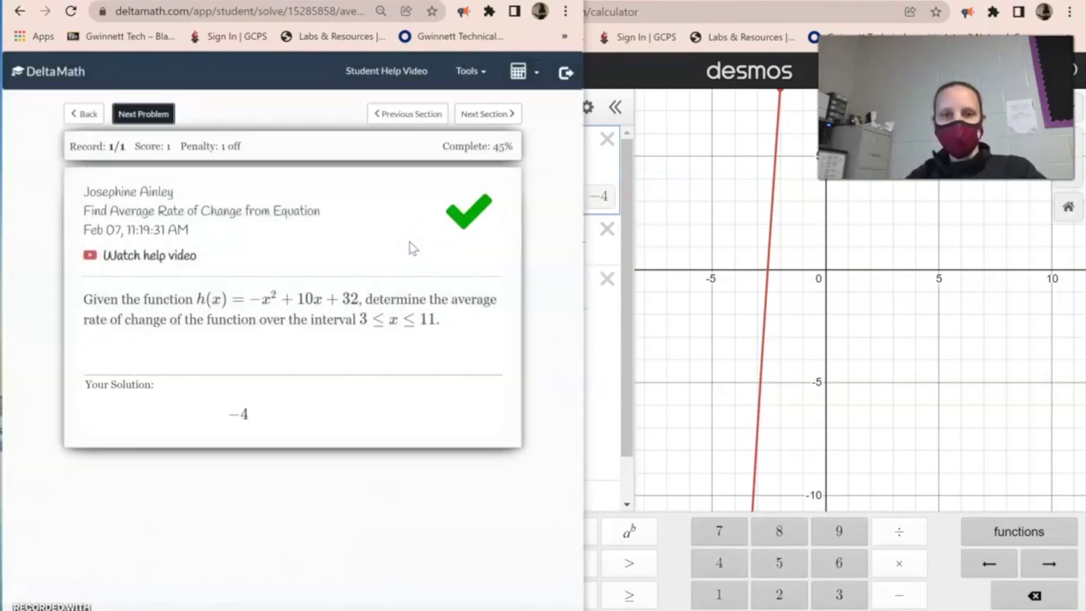
- Open the "Find Domain and Range with Technology" problem in DeltaMath and paste its function f(x) = √x − 5 into a cleared Desmos list
{"action": "left_click", "coordinate": [82, 113]}
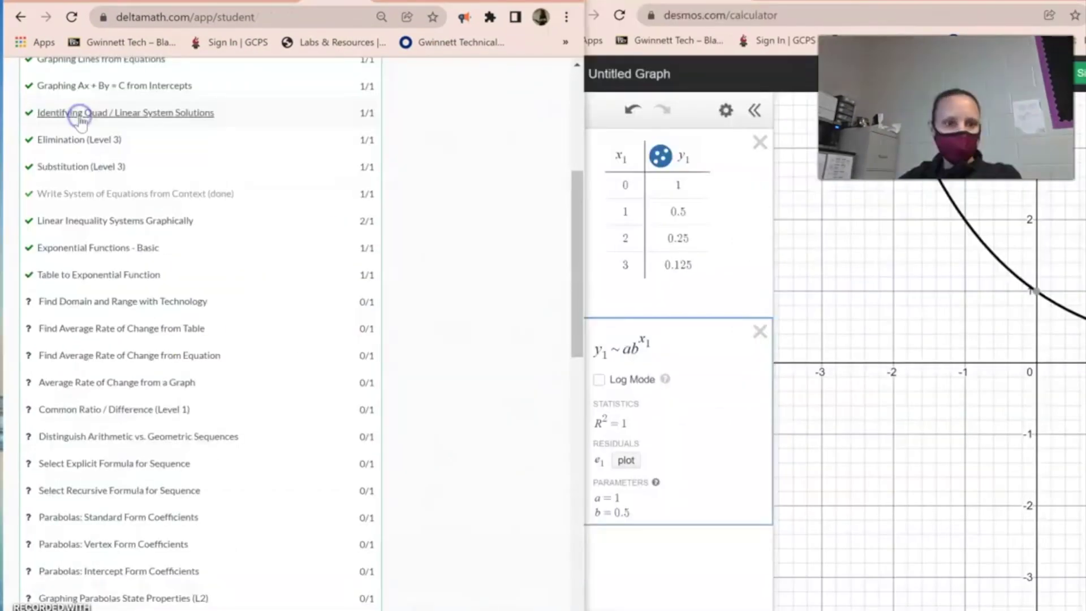
{"action": "left_click", "coordinate": [129, 303]}
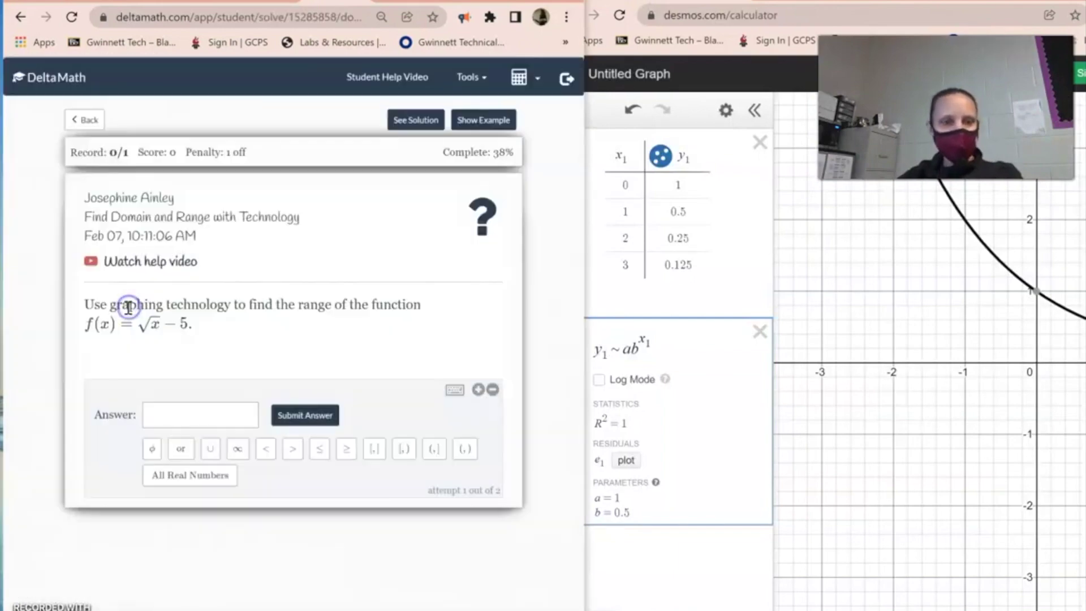
{"action": "left_click_drag", "start_coordinate": [215, 350], "coordinate": [119, 325]}
{"action": "left_click", "coordinate": [176, 345]}
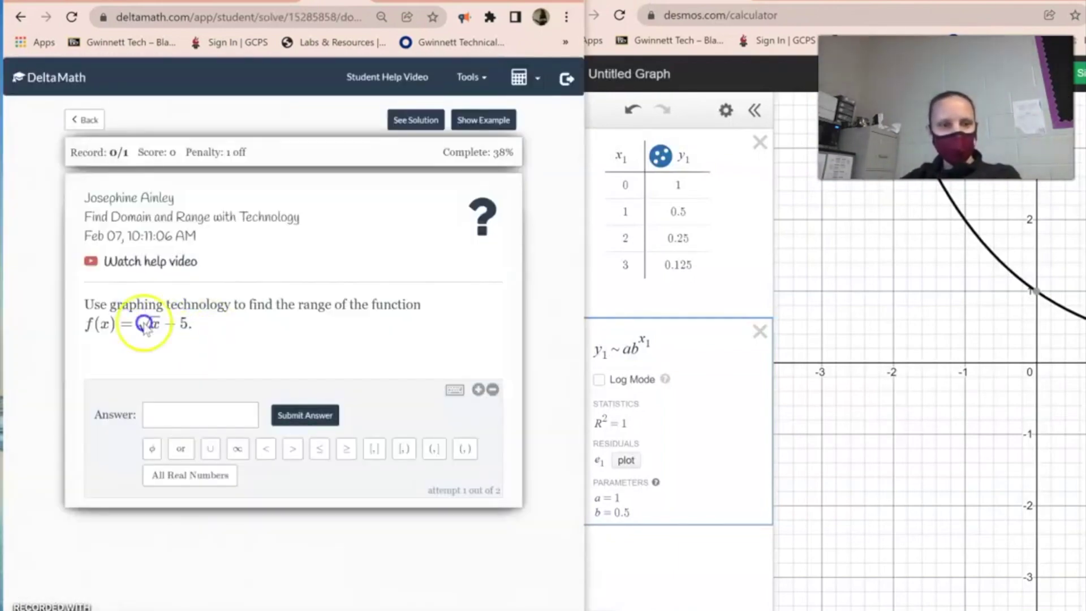
{"action": "left_click_drag", "start_coordinate": [186, 324], "coordinate": [73, 323]}
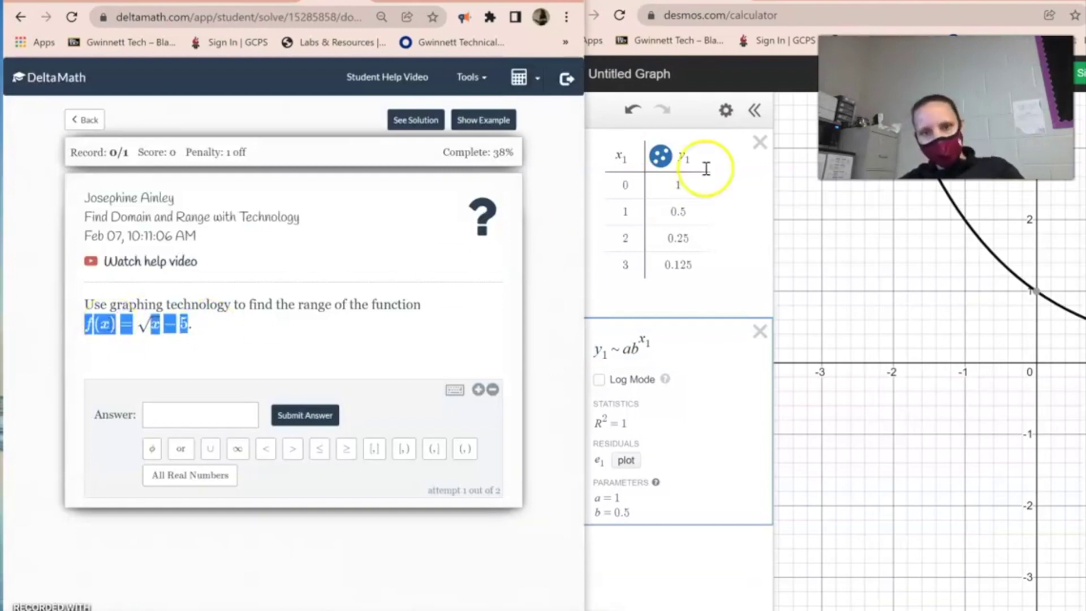
{"action": "left_click", "coordinate": [759, 142]}
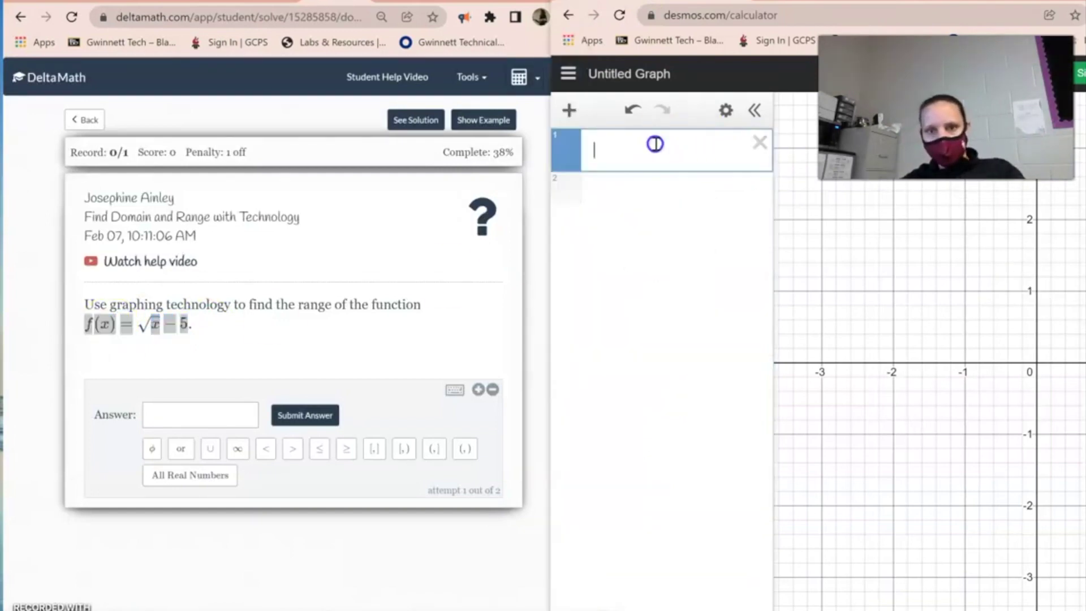
{"action": "type", "text": "f(x) = x  −5"}
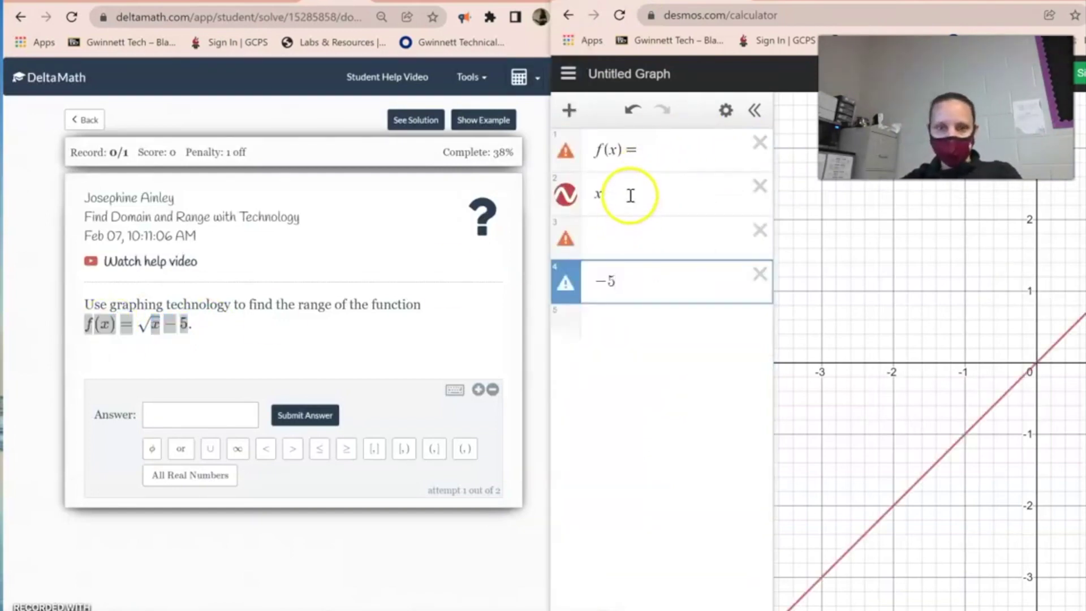
- Move the separated x and −5 pieces onto the f(x) = line in Desmos and delete the three leftover lines
{"action": "left_click_drag", "start_coordinate": [630, 194], "coordinate": [582, 192]}
{"action": "key", "text": "ctrl+x"}
{"action": "left_click", "coordinate": [660, 148]}
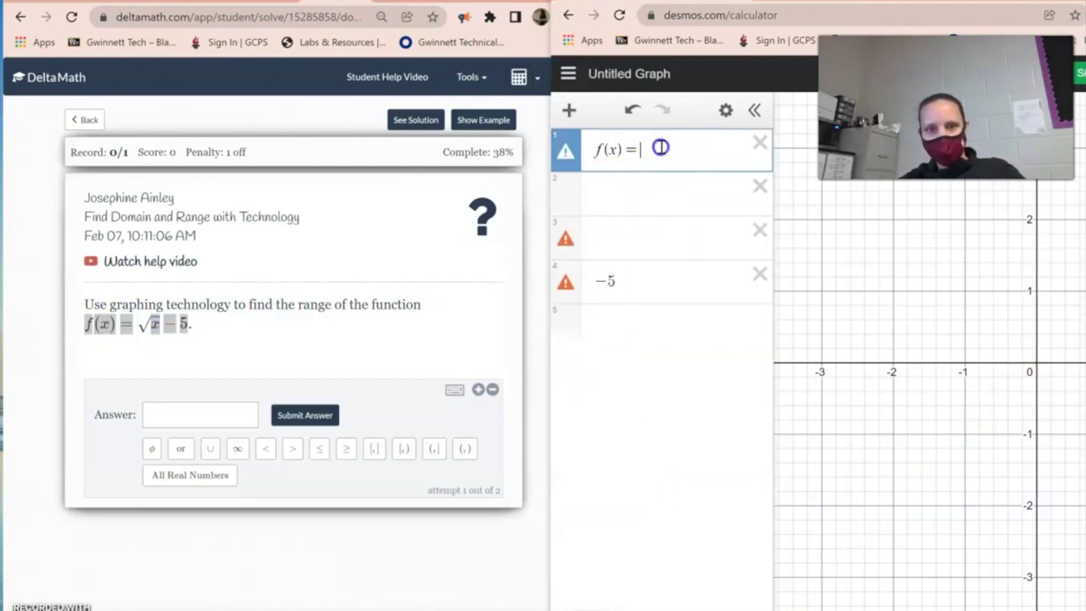
{"action": "key", "text": "ctrl+v"}
{"action": "left_click_drag", "start_coordinate": [613, 278], "coordinate": [582, 278]}
{"action": "key", "text": "ctrl+x"}
{"action": "left_click", "coordinate": [664, 151]}
{"action": "key", "text": "ctrl+v"}
{"action": "left_click", "coordinate": [760, 186]}
{"action": "left_click", "coordinate": [760, 187]}
{"action": "left_click", "coordinate": [760, 186]}
- Put the x under a square root in the Desmos expression so it reads f(x) = √x − 5
{"action": "left_click", "coordinate": [641, 150]}
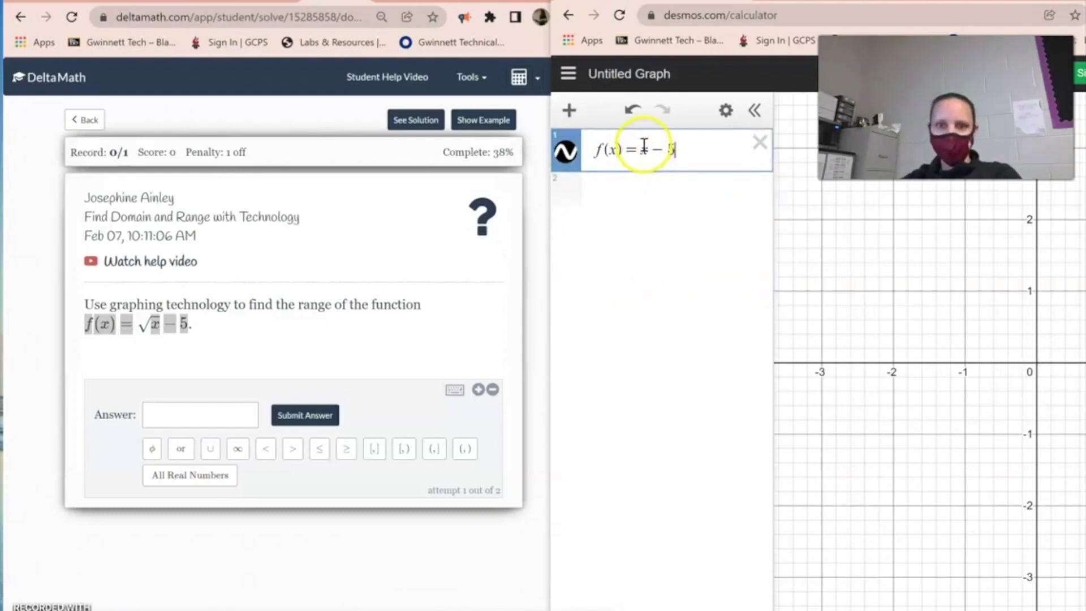
{"action": "left_click", "coordinate": [574, 602]}
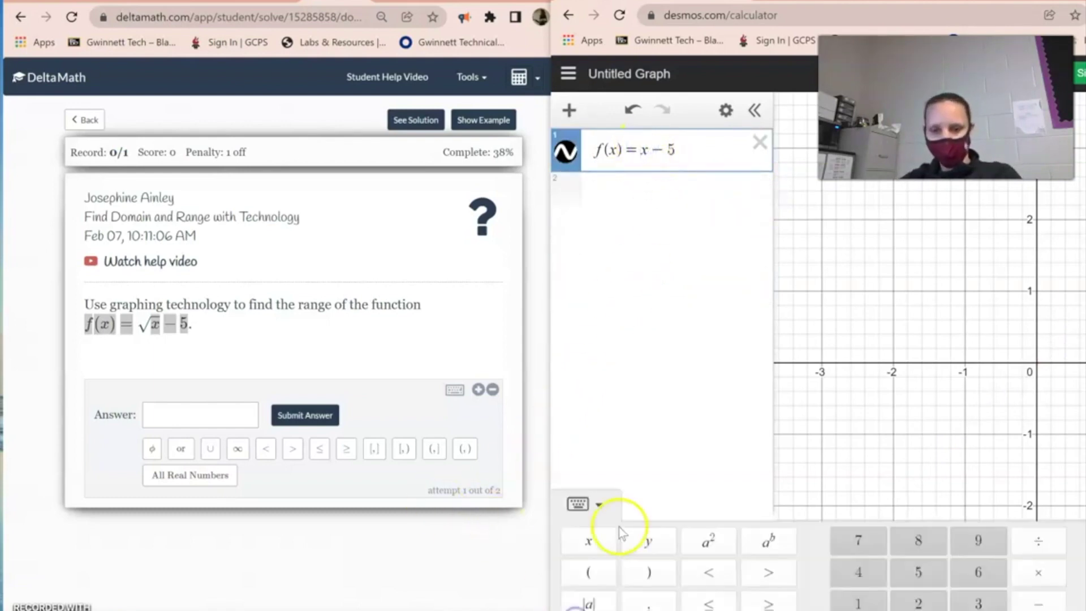
{"action": "type", "text": "sqrt"}
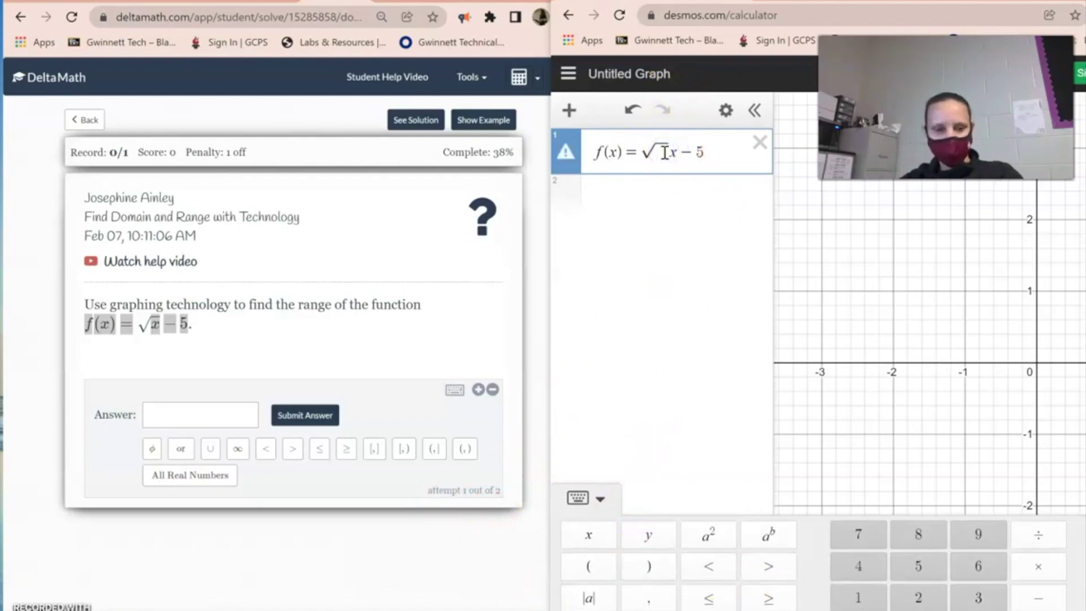
{"action": "type", "text": "x"}
{"action": "left_click", "coordinate": [677, 148]}
{"action": "key", "text": "BackSpace"}
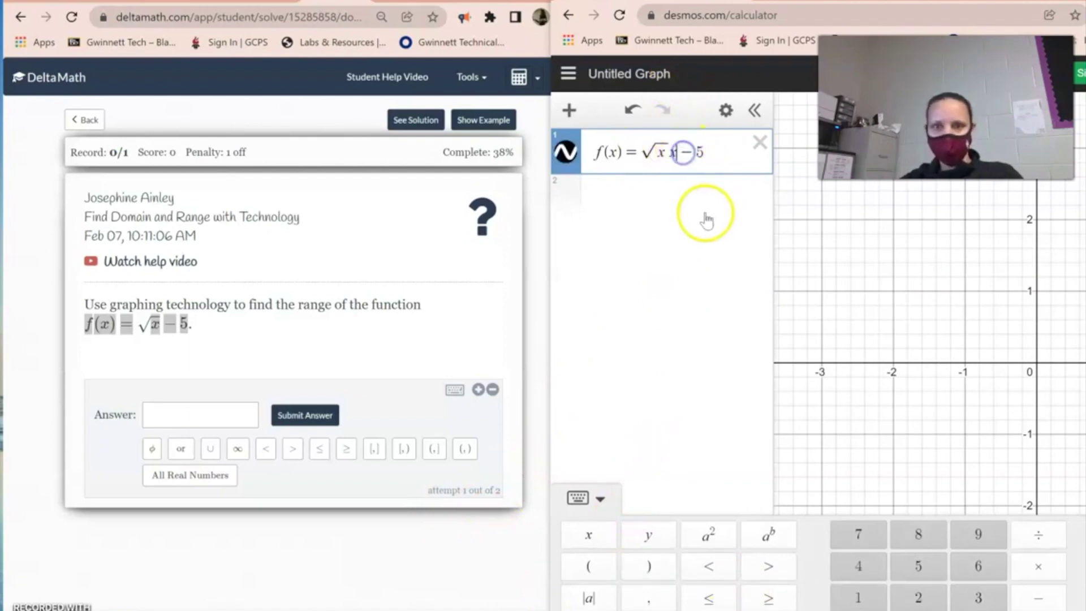
- Reread the DeltaMath question and highlight the wording that asks for the range of the function
{"action": "left_click", "coordinate": [274, 338]}
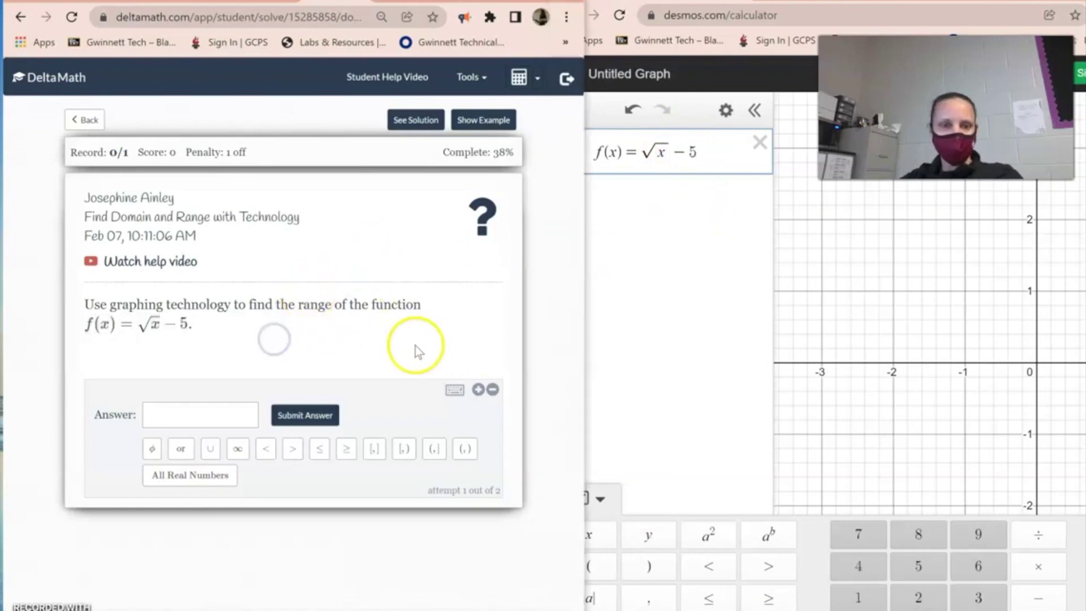
{"action": "left_click_drag", "start_coordinate": [334, 305], "coordinate": [265, 306]}
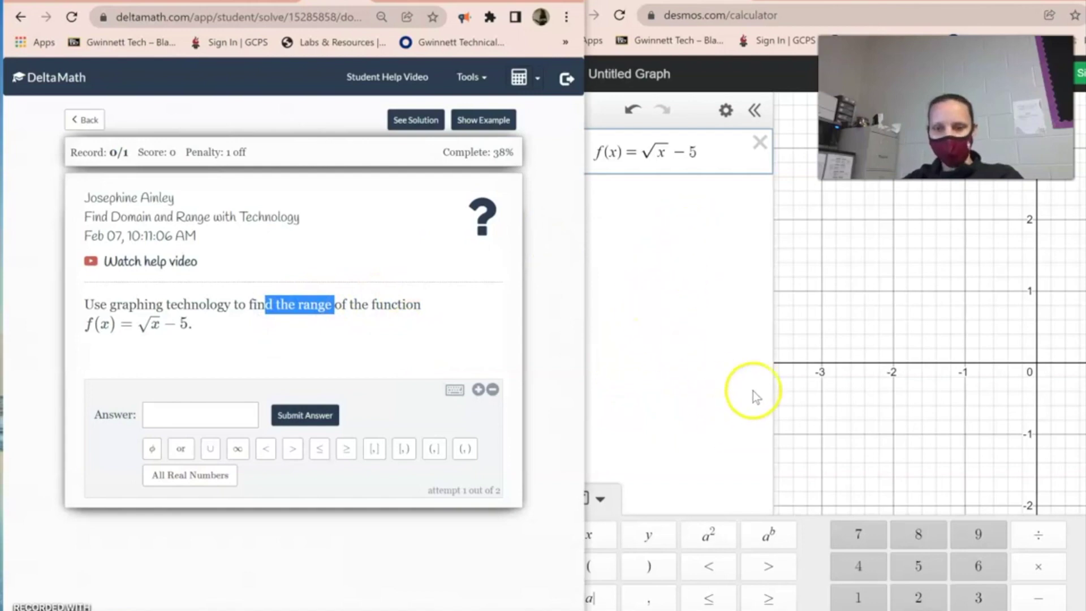
- Uncover more of the Desmos window and reset the graph view to examine where the curve f(x) = √x − 5 starts
{"action": "left_click_drag", "start_coordinate": [999, 1], "coordinate": [828, 3]}
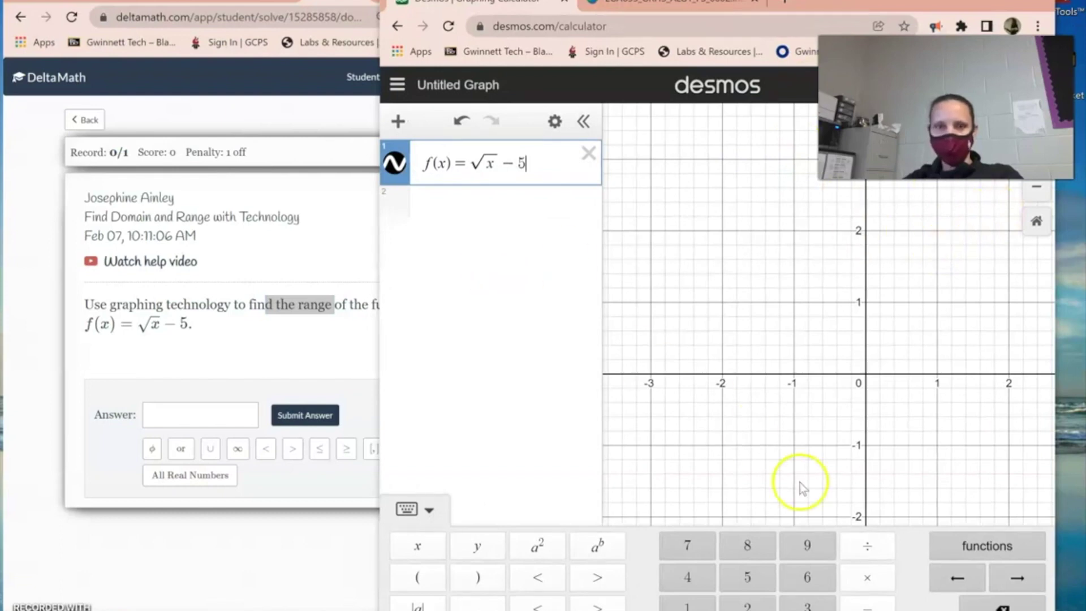
{"action": "left_click", "coordinate": [1036, 221]}
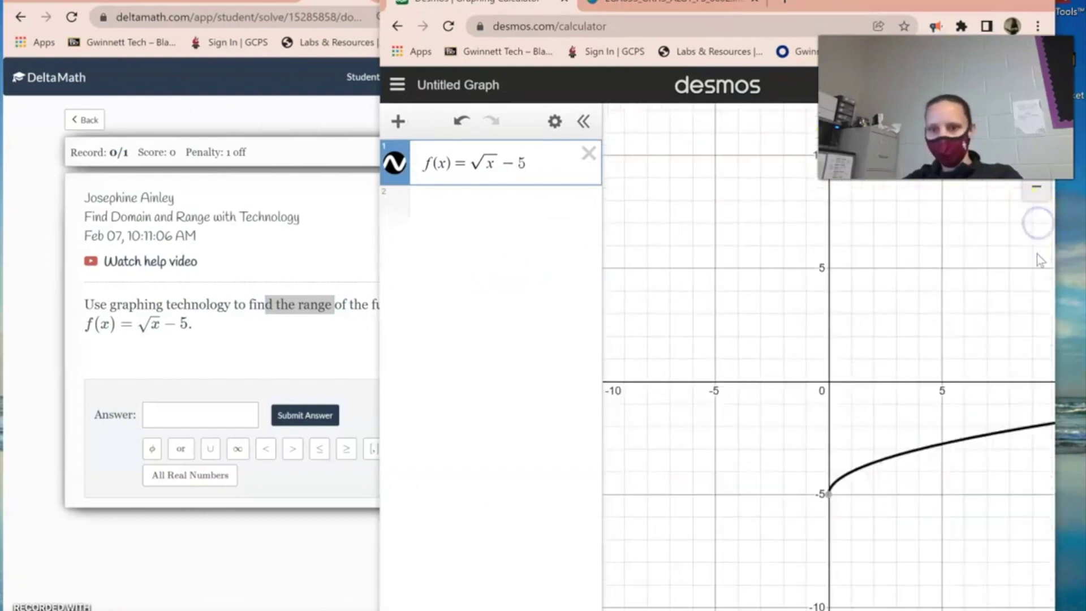
{"action": "left_click_drag", "start_coordinate": [887, 557], "coordinate": [768, 494]}
{"action": "left_click", "coordinate": [1037, 221]}
{"action": "left_click_drag", "start_coordinate": [885, 524], "coordinate": [873, 473]}
{"action": "left_click", "coordinate": [1036, 221]}
{"action": "left_click_drag", "start_coordinate": [927, 566], "coordinate": [898, 432]}
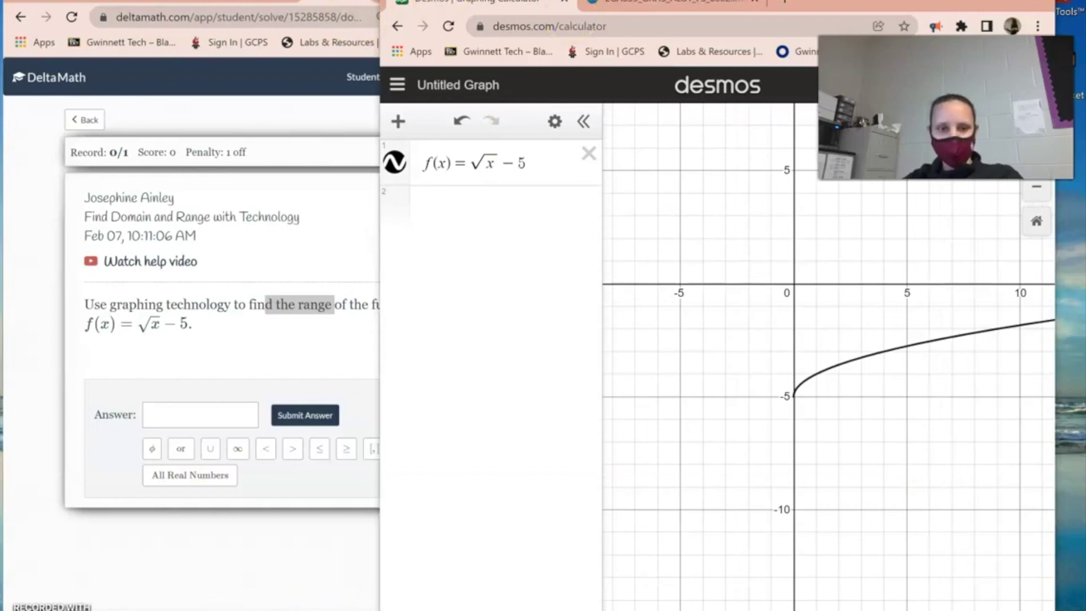
- Annotate the DeltaMath question with an x under a horizontal double arrow and a y beside an upward arrow
{"action": "mouse_move", "coordinate": [303, 313]}
{"action": "left_mouse_down"}
{"action": "mouse_move", "coordinate": [306, 375]}
{"action": "mouse_move", "coordinate": [320, 357]}
{"action": "left_mouse_up"}
{"action": "mouse_move", "coordinate": [303, 221]}
{"action": "left_mouse_down"}
{"action": "mouse_move", "coordinate": [336, 256]}
{"action": "mouse_move", "coordinate": [301, 256]}
{"action": "left_mouse_up"}
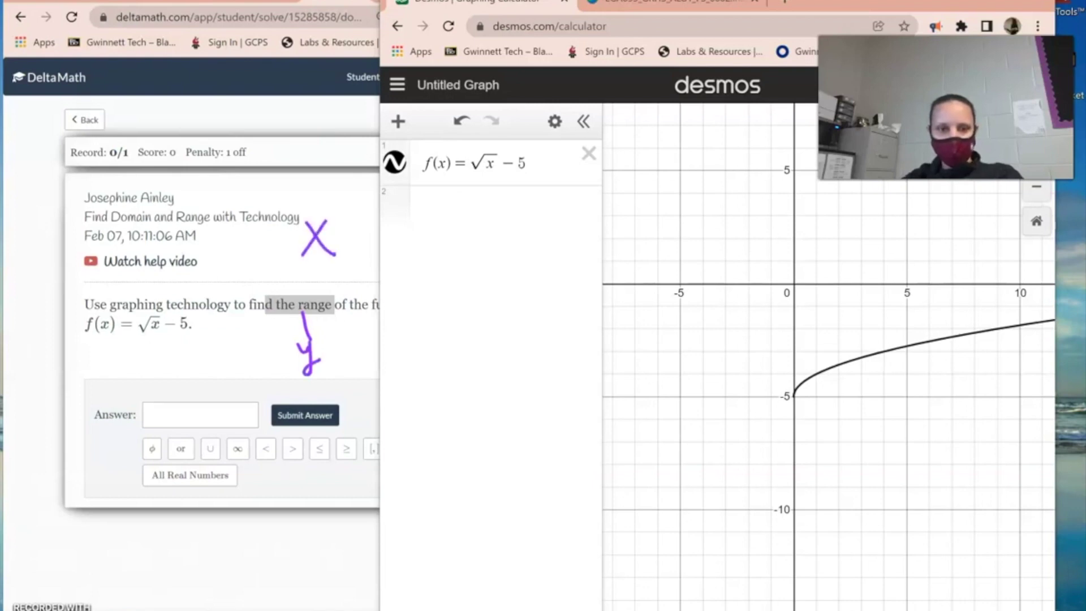
{"action": "left_click_drag", "start_coordinate": [265, 202], "coordinate": [346, 202]}
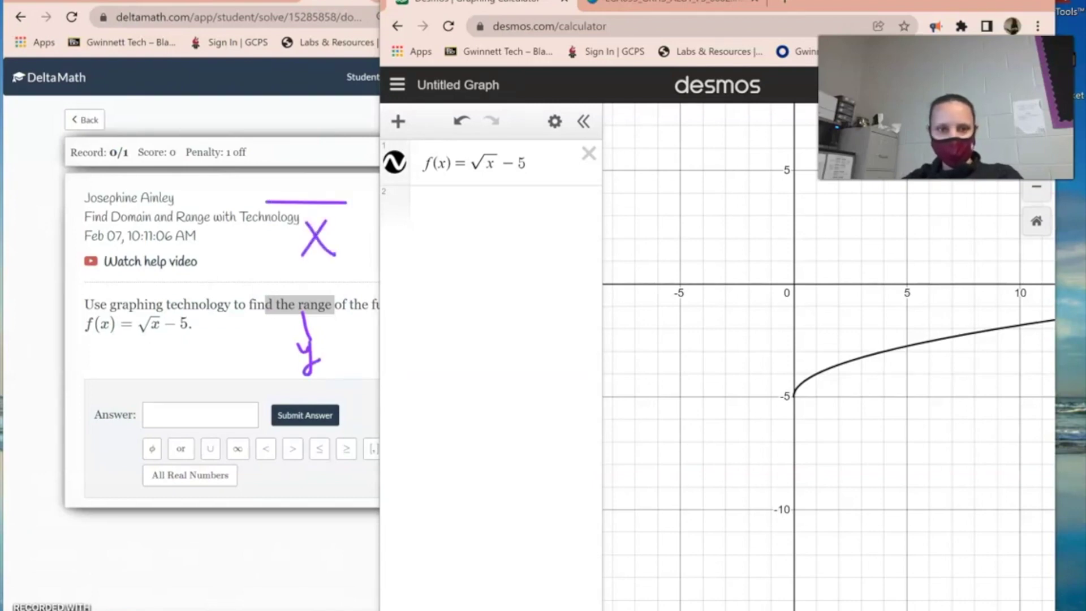
{"action": "left_click_drag", "start_coordinate": [258, 202], "coordinate": [280, 209]}
{"action": "left_click_drag", "start_coordinate": [339, 194], "coordinate": [343, 217]}
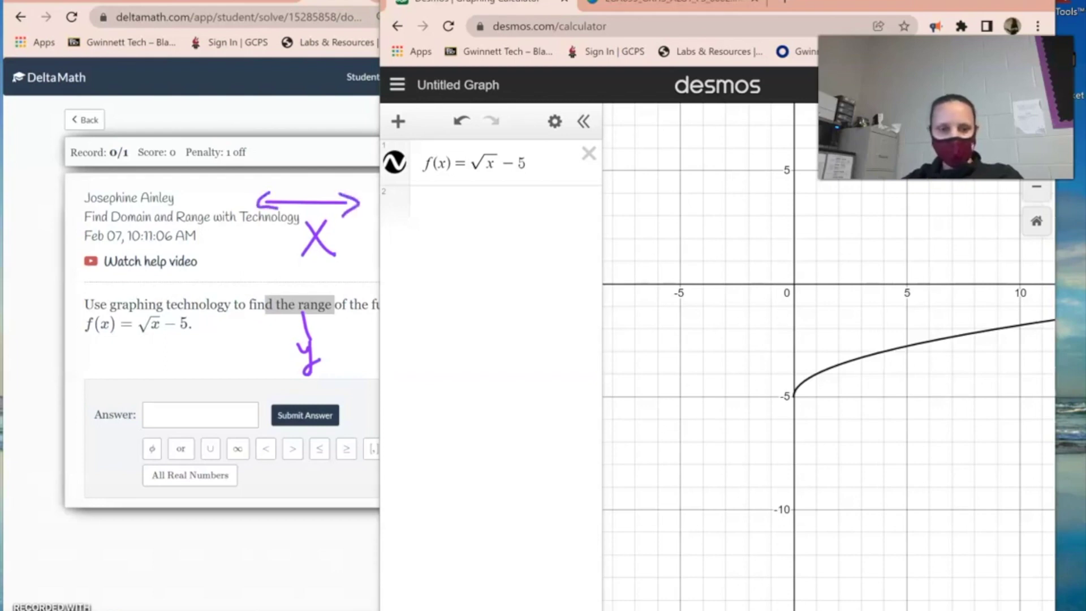
{"action": "mouse_move", "coordinate": [360, 417]}
{"action": "left_mouse_down"}
{"action": "mouse_move", "coordinate": [354, 327]}
{"action": "mouse_move", "coordinate": [363, 319]}
{"action": "mouse_move", "coordinate": [383, 341]}
{"action": "left_mouse_up"}
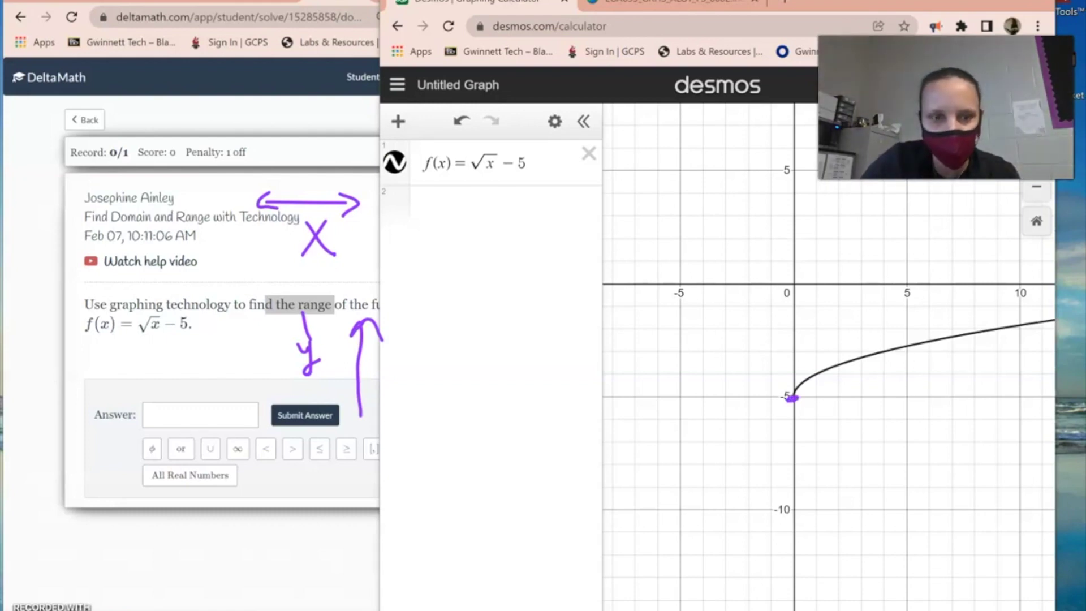
- Draw a purple horizontal arrow from the curve's starting point and write the interval [5, ∞) below it
{"action": "mouse_move", "coordinate": [814, 396]}
{"action": "left_mouse_down"}
{"action": "mouse_move", "coordinate": [1034, 393]}
{"action": "mouse_move", "coordinate": [1004, 407]}
{"action": "left_mouse_up"}
{"action": "mouse_move", "coordinate": [843, 440]}
{"action": "left_mouse_down"}
{"action": "mouse_move", "coordinate": [828, 462]}
{"action": "mouse_move", "coordinate": [808, 433]}
{"action": "mouse_move", "coordinate": [825, 468]}
{"action": "left_mouse_up"}
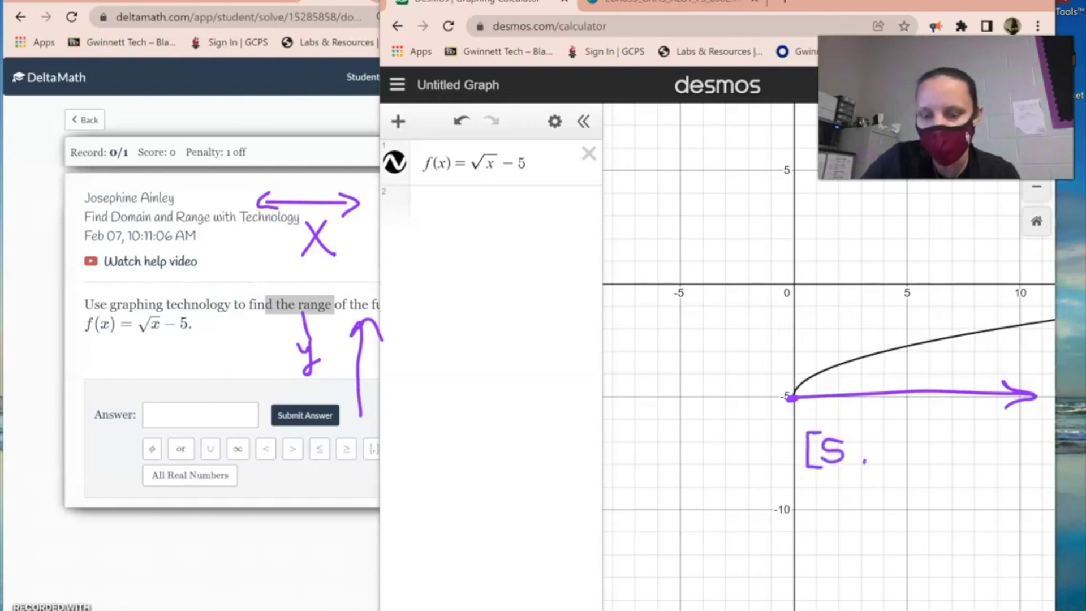
{"action": "left_click_drag", "start_coordinate": [934, 436], "coordinate": [917, 452]}
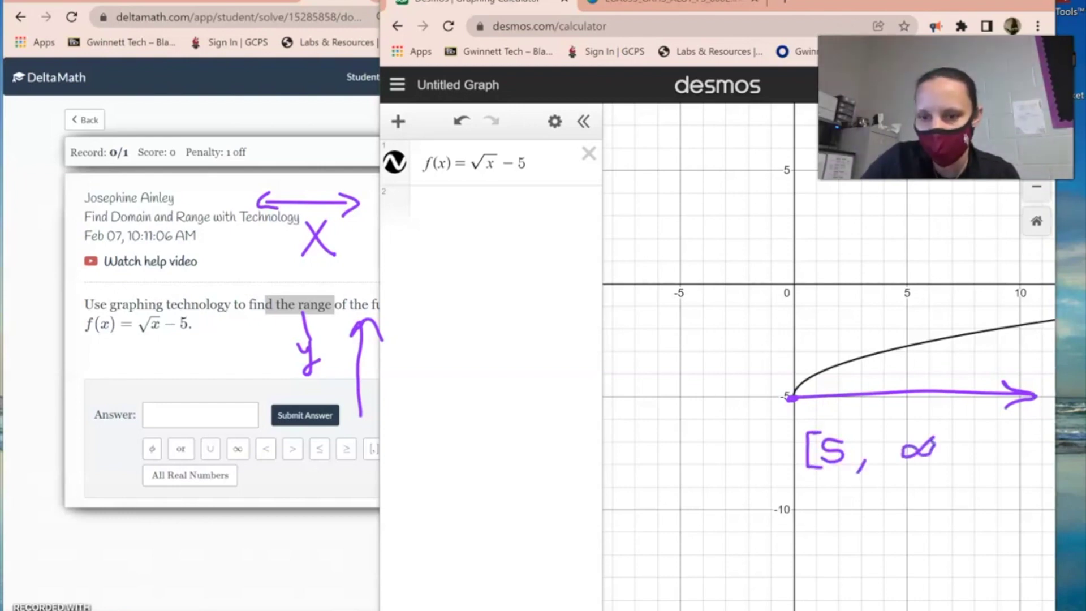
{"action": "mouse_move", "coordinate": [940, 431]}
{"action": "left_mouse_down"}
{"action": "mouse_move", "coordinate": [952, 450]}
{"action": "mouse_move", "coordinate": [935, 464]}
{"action": "left_mouse_up"}
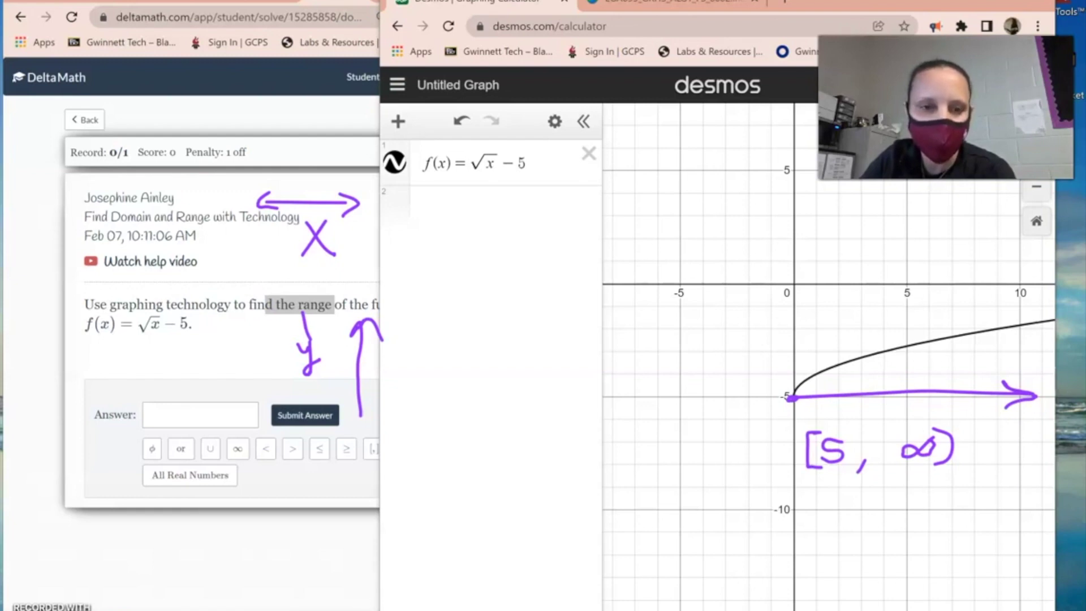
- Mark the up arrow, the curve's starting point and the 5 in red, and erase the red lines tried along the x-axis
{"action": "mouse_move", "coordinate": [358, 422]}
{"action": "left_mouse_down"}
{"action": "mouse_move", "coordinate": [367, 321]}
{"action": "mouse_move", "coordinate": [351, 339]}
{"action": "mouse_move", "coordinate": [422, 353]}
{"action": "left_mouse_up"}
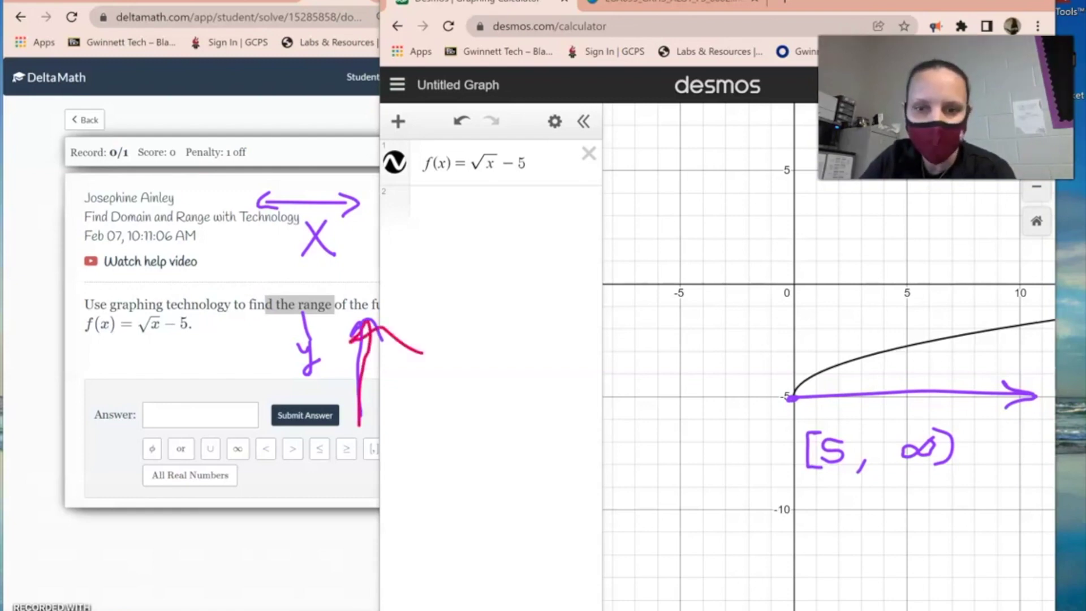
{"action": "left_click_drag", "start_coordinate": [798, 397], "coordinate": [782, 395]}
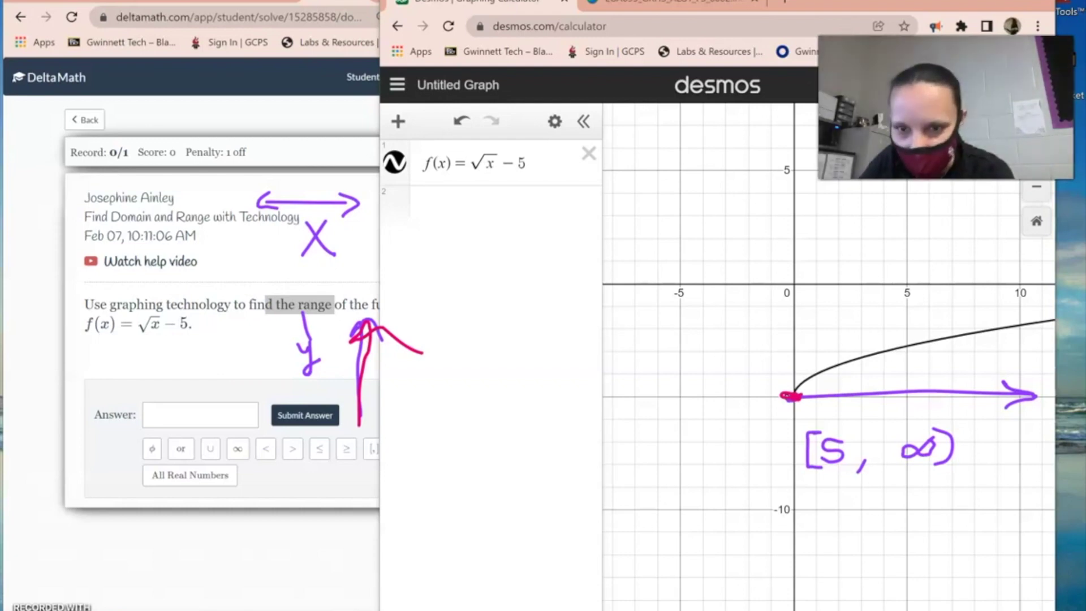
{"action": "left_click_drag", "start_coordinate": [796, 284], "coordinate": [1027, 288]}
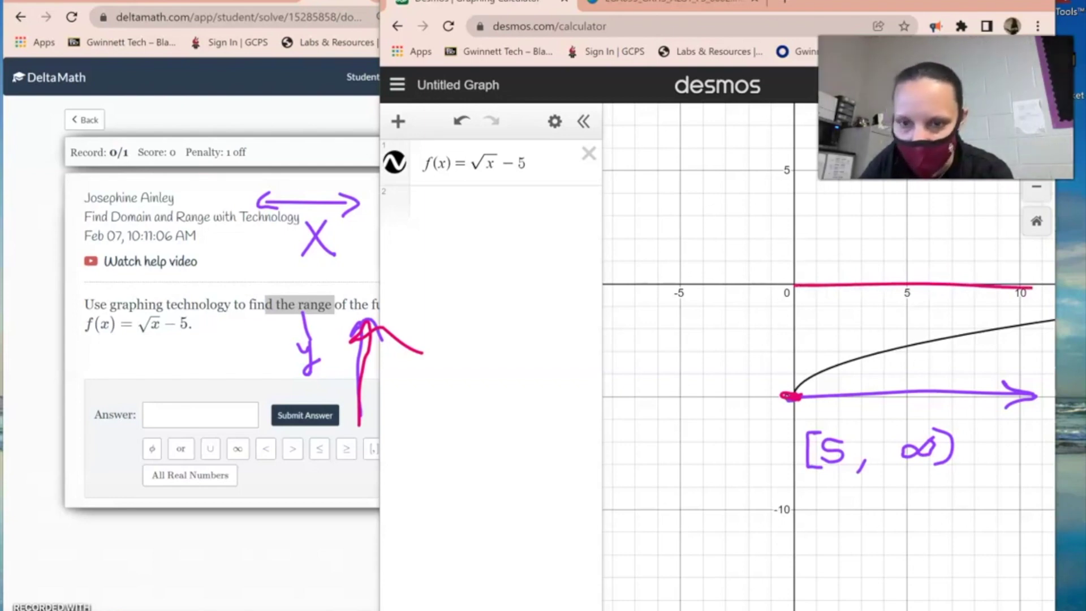
{"action": "mouse_move", "coordinate": [837, 435]}
{"action": "left_mouse_down"}
{"action": "mouse_move", "coordinate": [826, 453]}
{"action": "mouse_move", "coordinate": [845, 446]}
{"action": "mouse_move", "coordinate": [840, 433]}
{"action": "mouse_move", "coordinate": [825, 444]}
{"action": "mouse_move", "coordinate": [830, 459]}
{"action": "mouse_move", "coordinate": [844, 454]}
{"action": "mouse_move", "coordinate": [842, 437]}
{"action": "mouse_move", "coordinate": [825, 448]}
{"action": "mouse_move", "coordinate": [835, 461]}
{"action": "mouse_move", "coordinate": [845, 429]}
{"action": "left_mouse_up"}
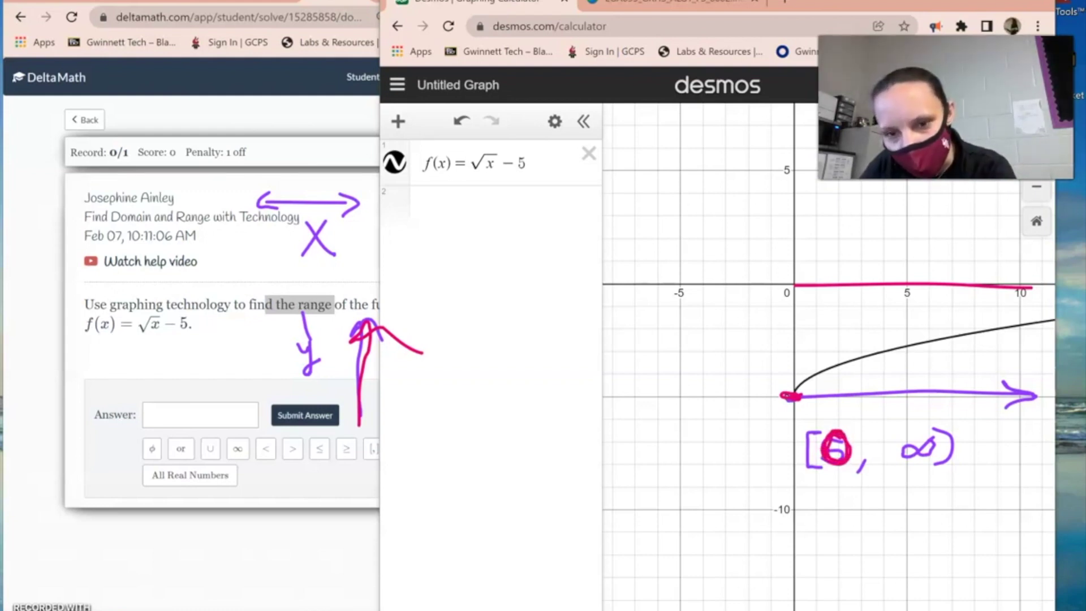
{"action": "mouse_move", "coordinate": [798, 279]}
{"action": "left_mouse_down"}
{"action": "mouse_move", "coordinate": [1028, 272]}
{"action": "mouse_move", "coordinate": [989, 261]}
{"action": "mouse_move", "coordinate": [1012, 280]}
{"action": "left_mouse_up"}
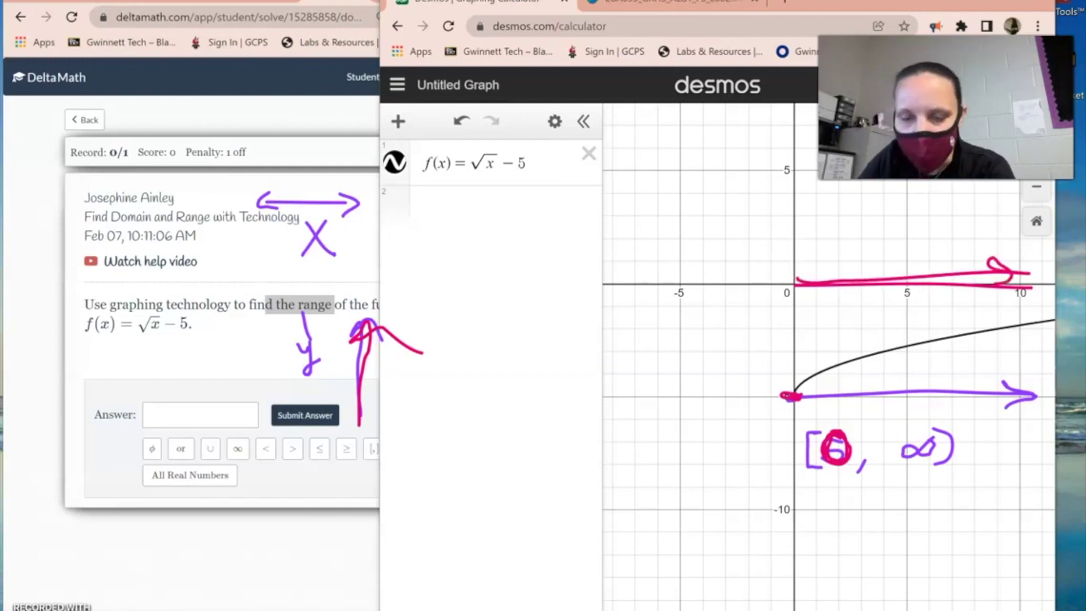
{"action": "mouse_move", "coordinate": [896, 281]}
{"action": "left_mouse_down"}
{"action": "mouse_move", "coordinate": [794, 281]}
{"action": "mouse_move", "coordinate": [1029, 272]}
{"action": "mouse_move", "coordinate": [964, 265]}
{"action": "mouse_move", "coordinate": [897, 280]}
{"action": "left_mouse_up"}
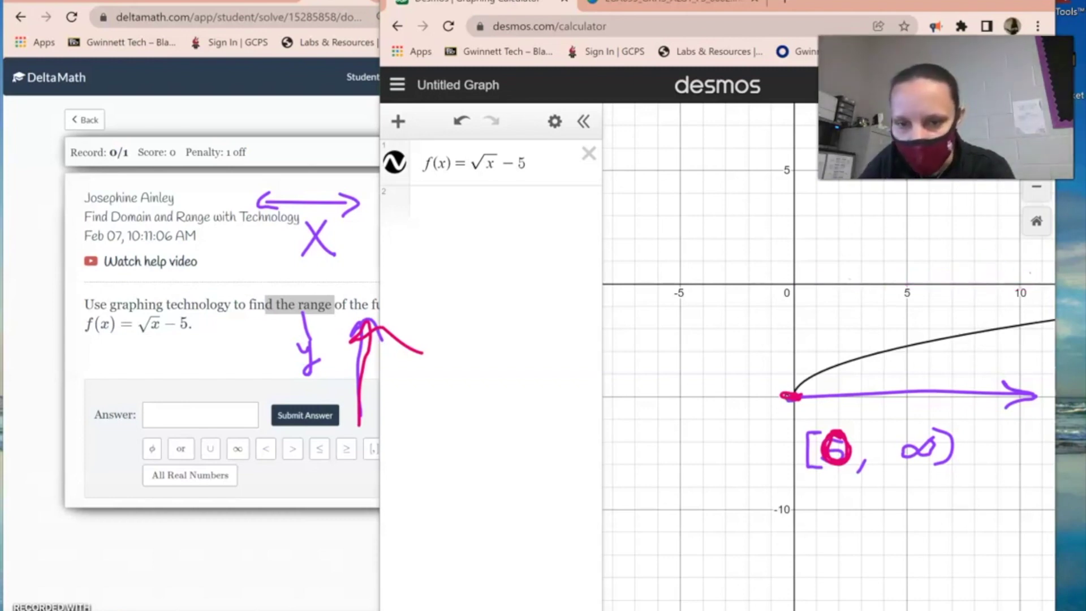
- Draw a red upward arrow from the starting point, write [5, ∞) in red below, and clear all annotations
{"action": "left_click_drag", "start_coordinate": [346, 422], "coordinate": [375, 422]}
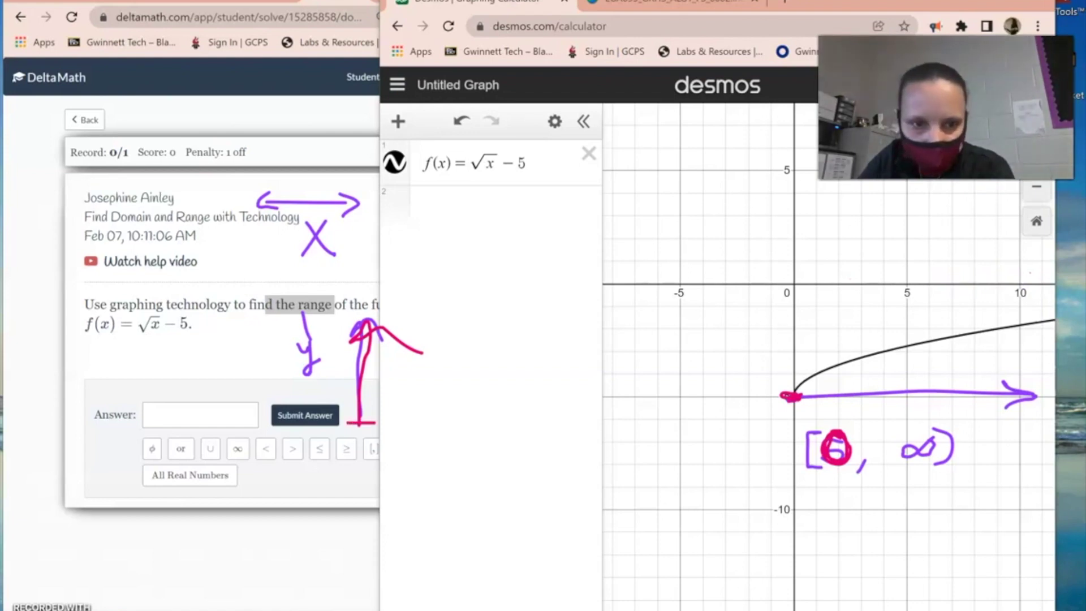
{"action": "mouse_move", "coordinate": [789, 386]}
{"action": "left_mouse_down"}
{"action": "mouse_move", "coordinate": [785, 409]}
{"action": "mouse_move", "coordinate": [796, 392]}
{"action": "mouse_move", "coordinate": [789, 201]}
{"action": "mouse_move", "coordinate": [773, 219]}
{"action": "mouse_move", "coordinate": [809, 218]}
{"action": "left_mouse_up"}
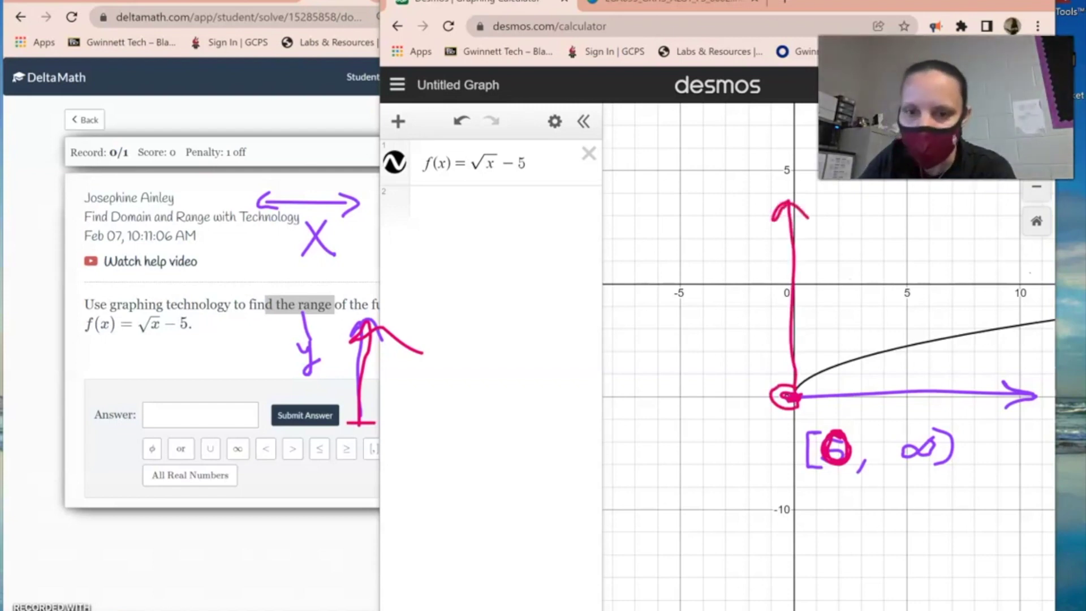
{"action": "mouse_move", "coordinate": [828, 512]}
{"action": "left_mouse_down"}
{"action": "mouse_move", "coordinate": [803, 508]}
{"action": "mouse_move", "coordinate": [800, 549]}
{"action": "mouse_move", "coordinate": [821, 568]}
{"action": "left_mouse_up"}
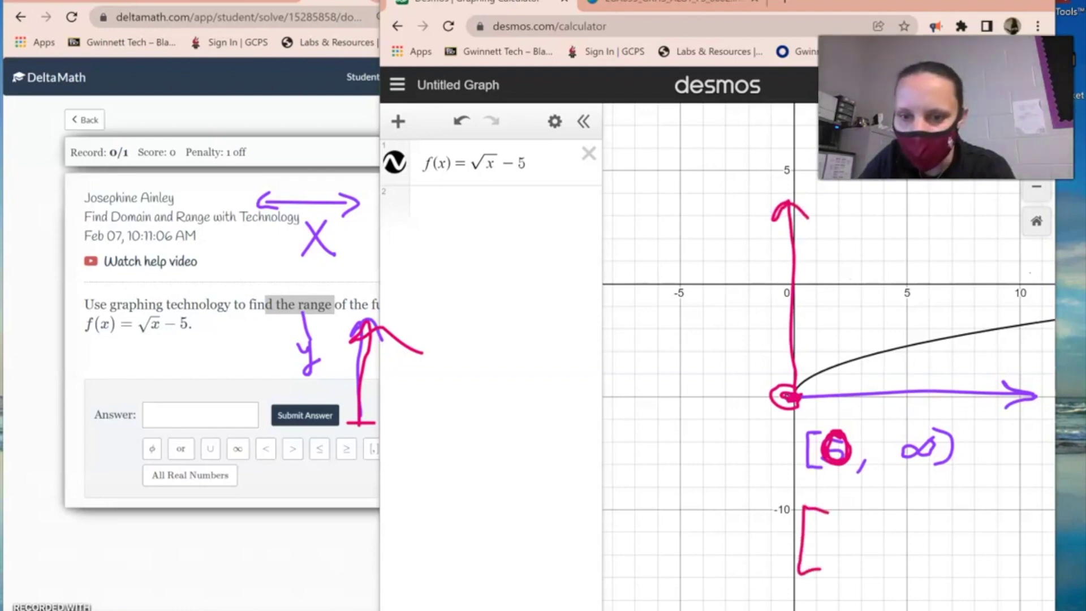
{"action": "left_click_drag", "start_coordinate": [840, 525], "coordinate": [819, 548]}
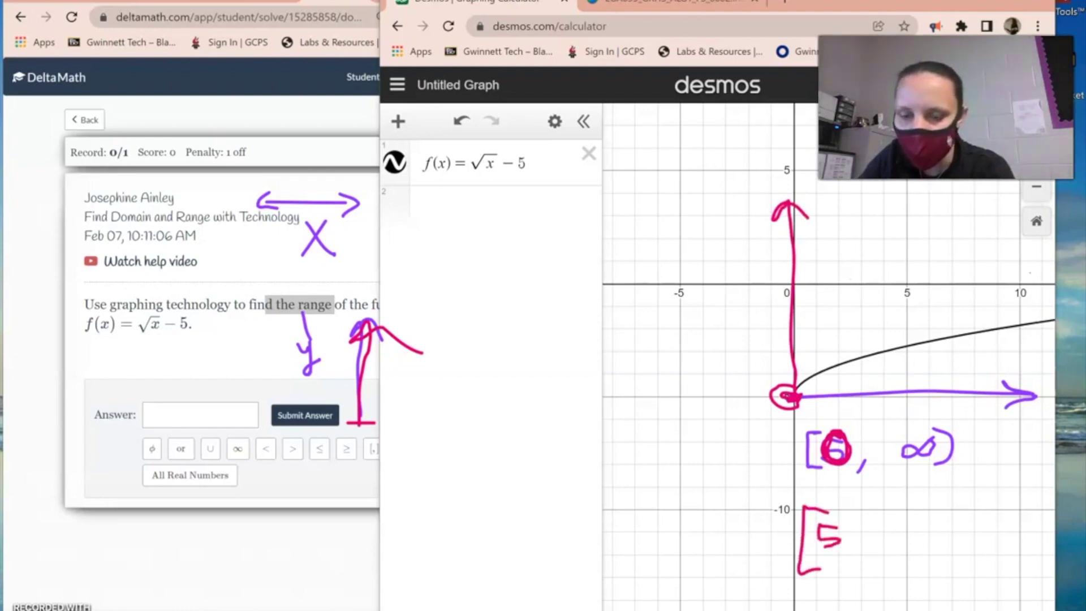
{"action": "mouse_move", "coordinate": [905, 532]}
{"action": "left_mouse_down"}
{"action": "mouse_move", "coordinate": [891, 543]}
{"action": "mouse_move", "coordinate": [923, 523]}
{"action": "mouse_move", "coordinate": [915, 557]}
{"action": "left_mouse_up"}
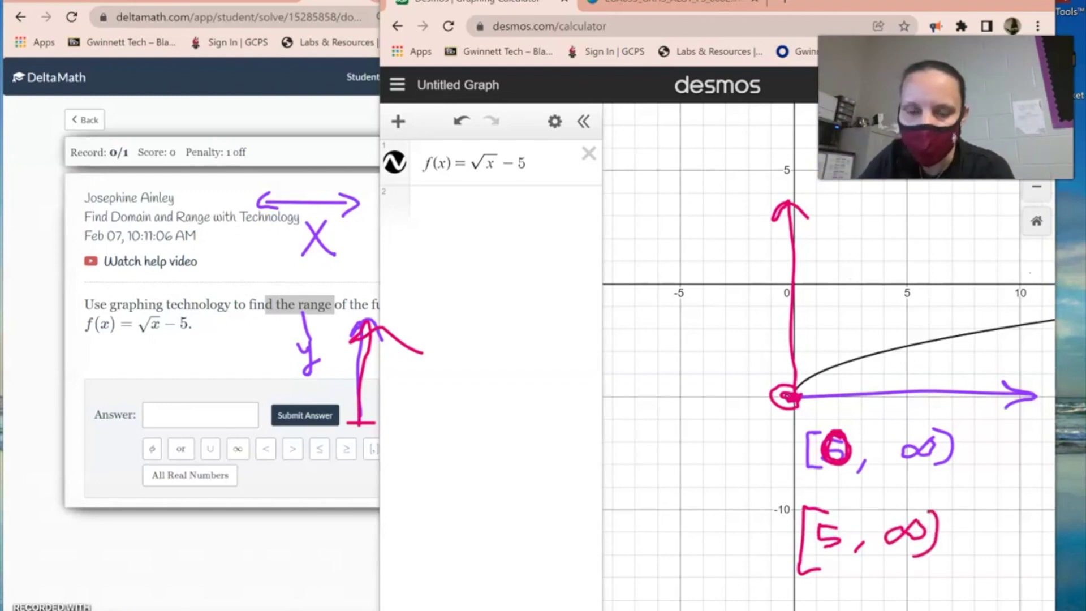
{"action": "key", "text": "Escape"}
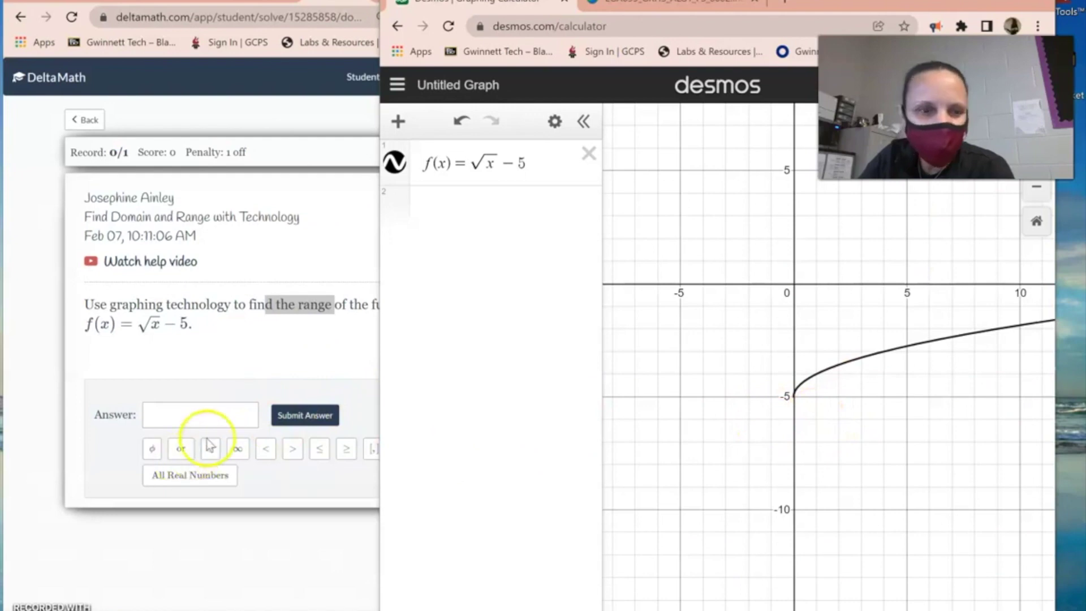
- Enter [−5, ∞) as the range of f(x) = √x − 5 in DeltaMath and confirm the submission
{"action": "left_click", "coordinate": [205, 422]}
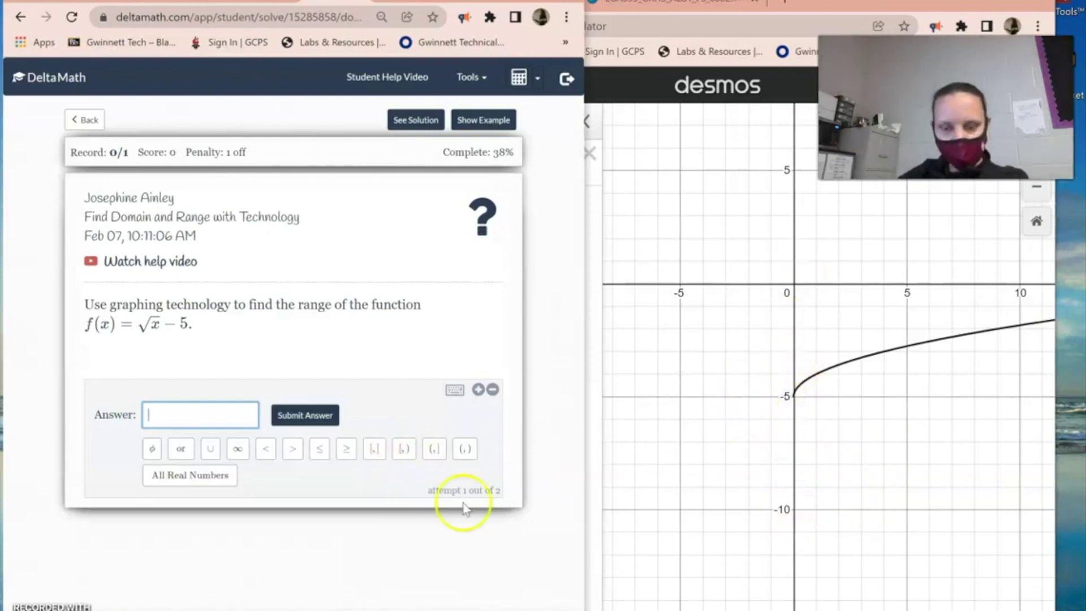
{"action": "left_click", "coordinate": [403, 450]}
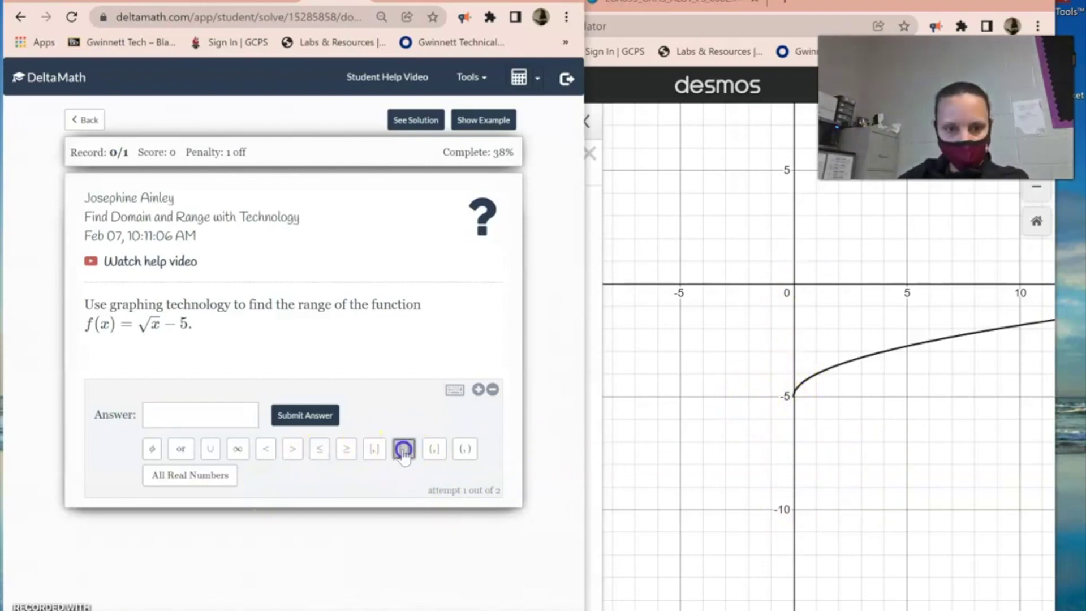
{"action": "left_click", "coordinate": [175, 416]}
{"action": "type", "text": "-5,"}
{"action": "left_click", "coordinate": [235, 451]}
{"action": "left_click", "coordinate": [308, 417]}
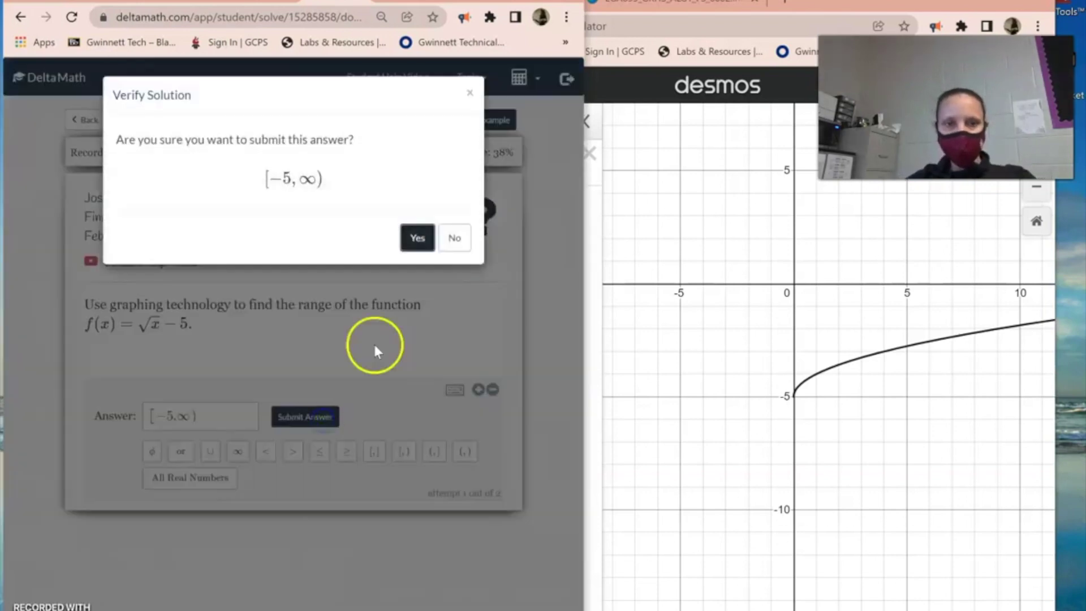
{"action": "left_click", "coordinate": [417, 240]}
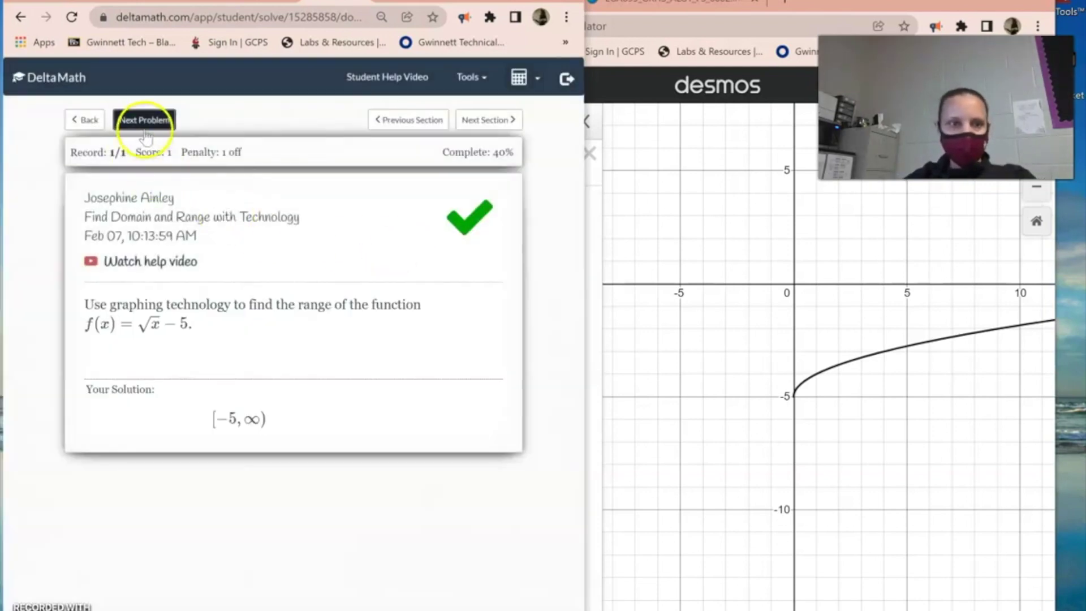
- Load an extra "Find Domain and Range with Technology" problem and reopen it from the assignment list
{"action": "left_click", "coordinate": [146, 118]}
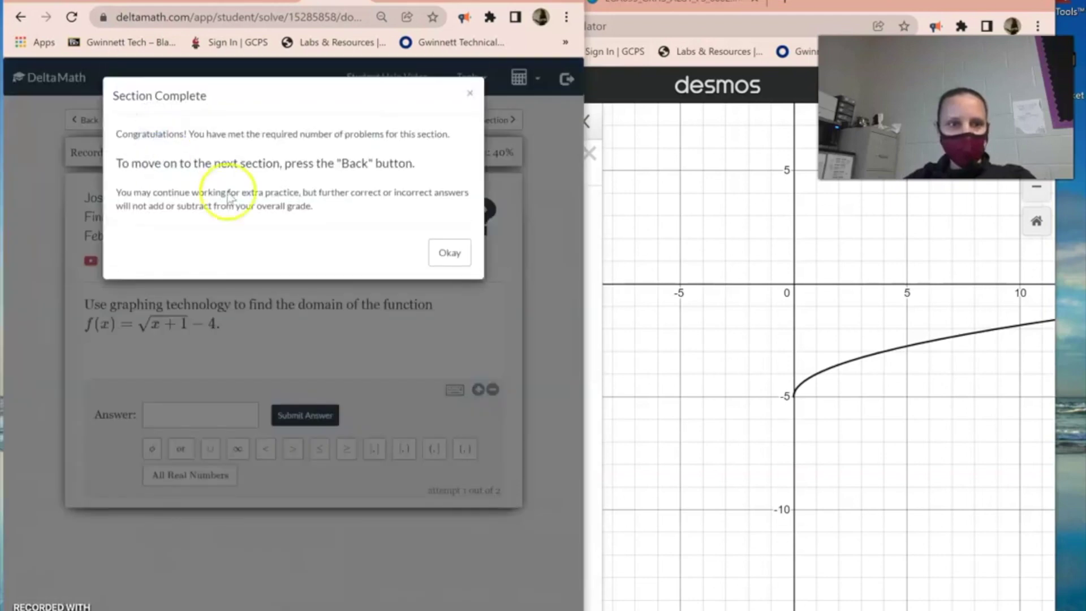
{"action": "left_click", "coordinate": [435, 249]}
{"action": "left_click", "coordinate": [85, 120]}
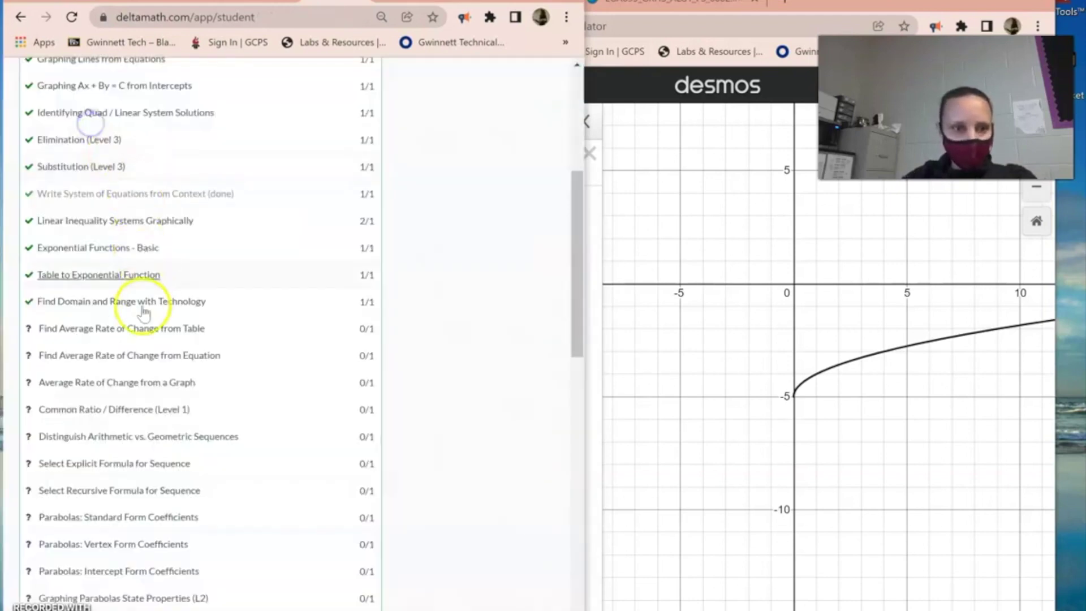
{"action": "left_click", "coordinate": [84, 302]}
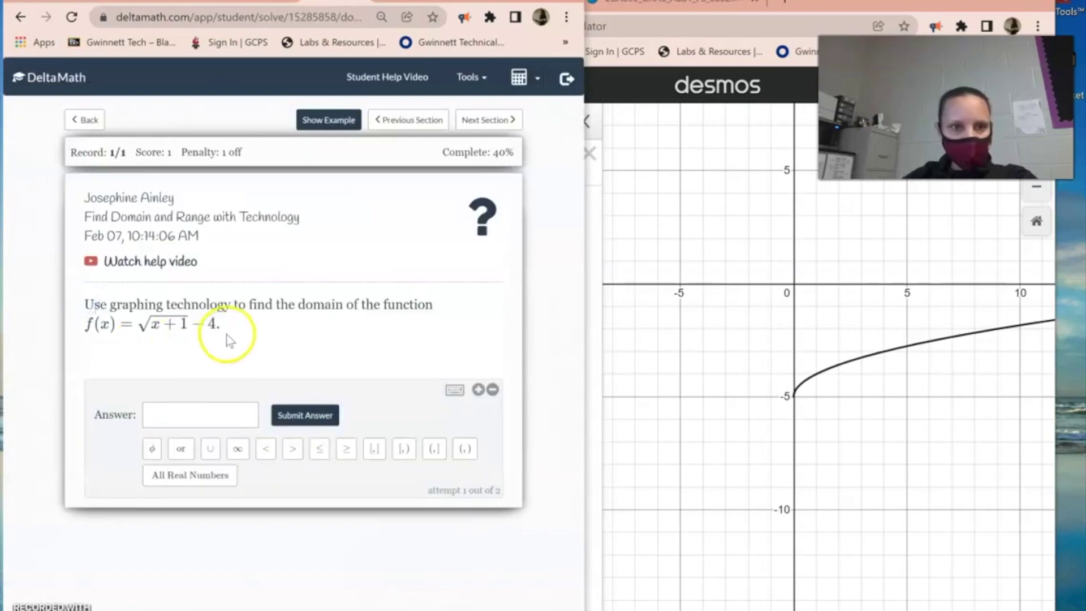
- Change the Desmos expression to f(x) = √(x + 1) − 4 and return to the DeltaMath domain question
{"action": "left_click", "coordinate": [707, 305]}
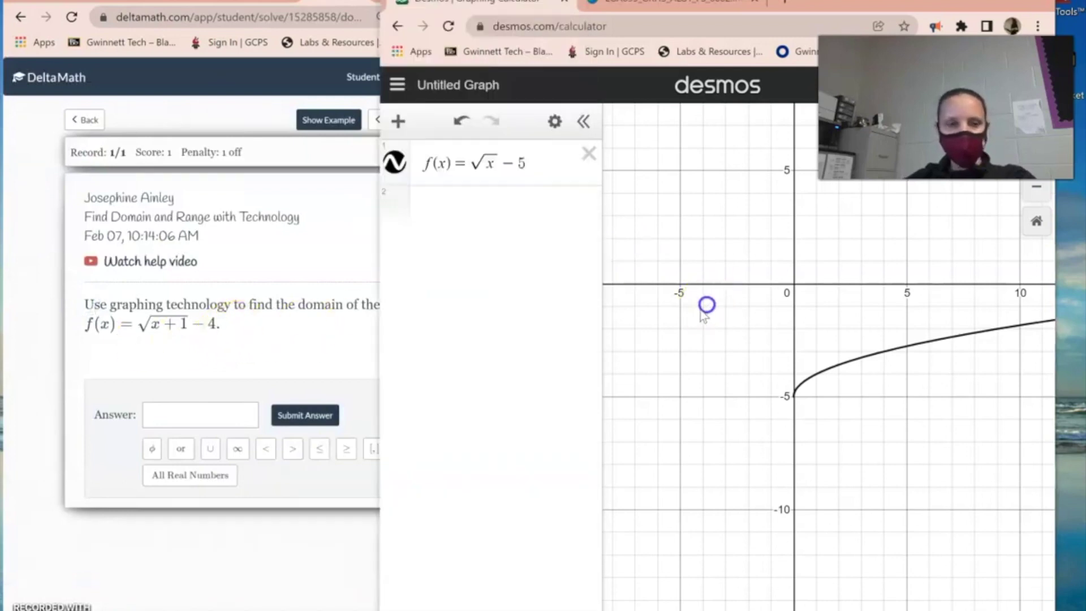
{"action": "left_click", "coordinate": [497, 168]}
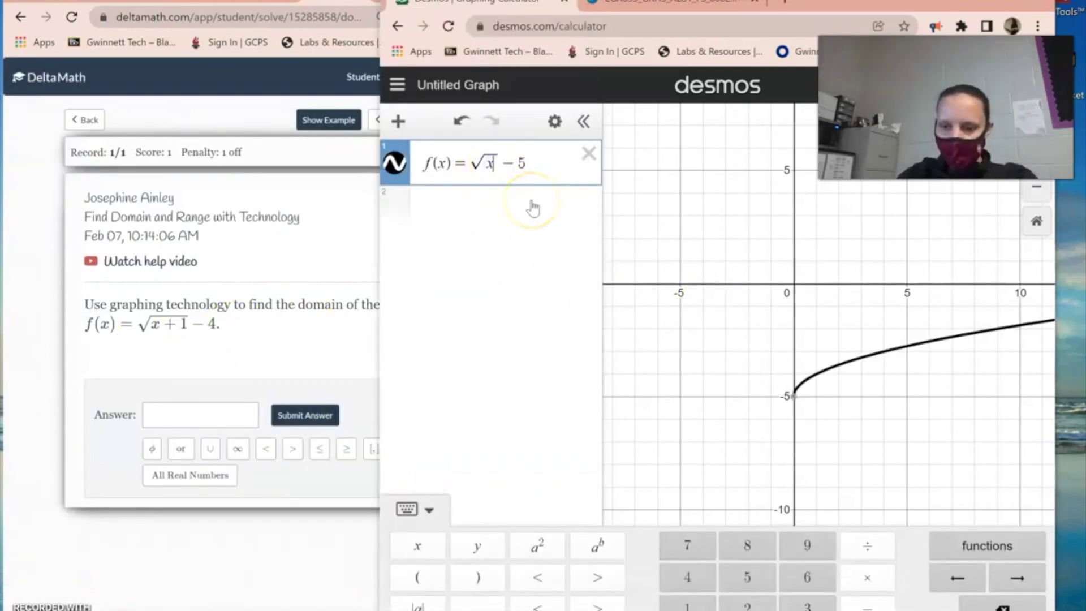
{"action": "type", "text": "+1"}
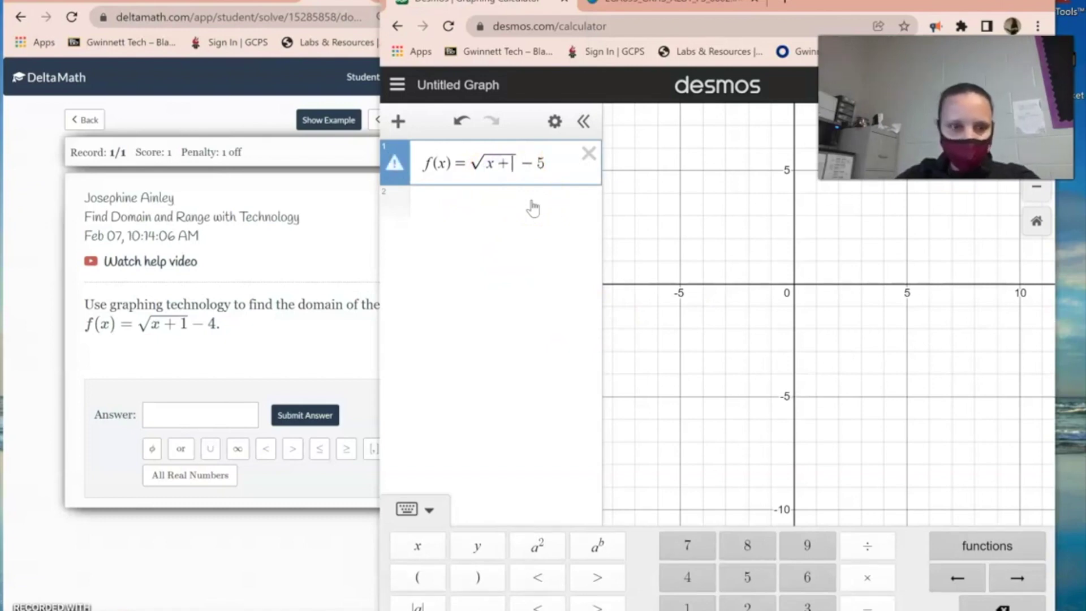
{"action": "left_click", "coordinate": [546, 165]}
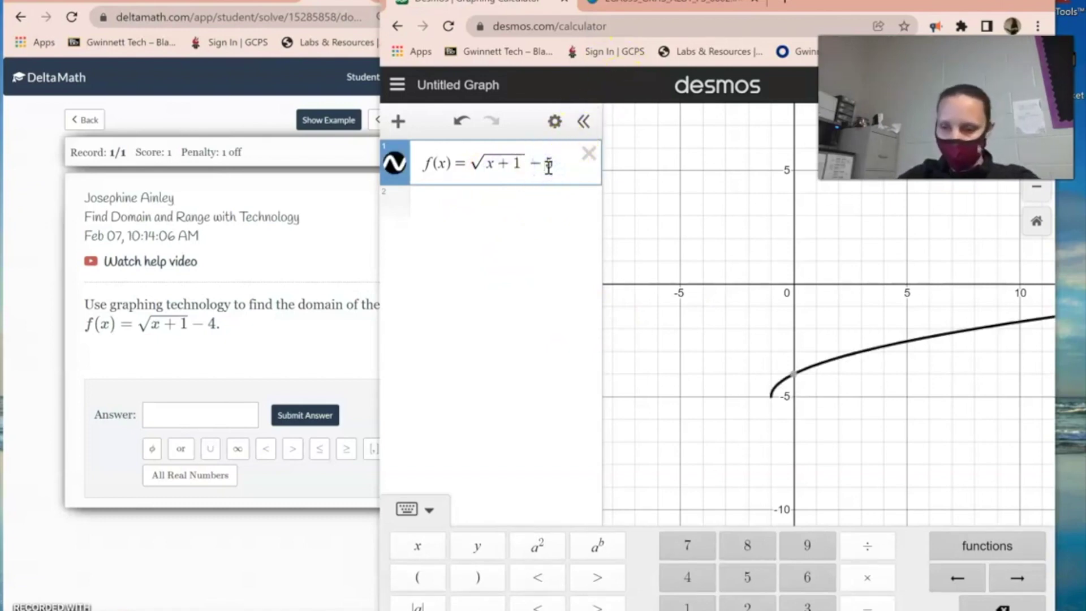
{"action": "key", "text": "BackSpace"}
{"action": "type", "text": "4"}
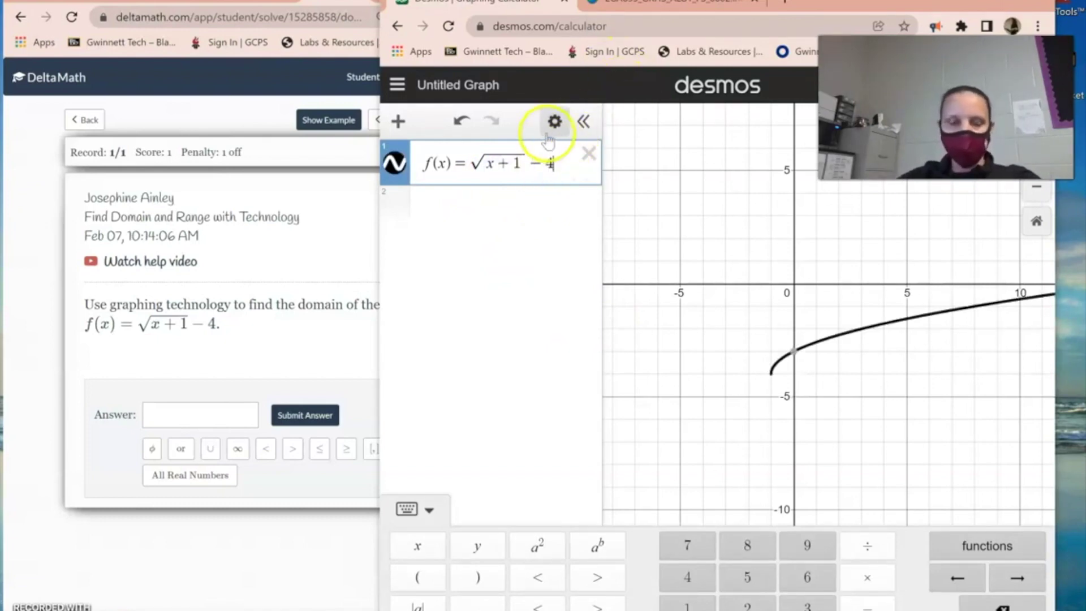
{"action": "left_click", "coordinate": [286, 349]}
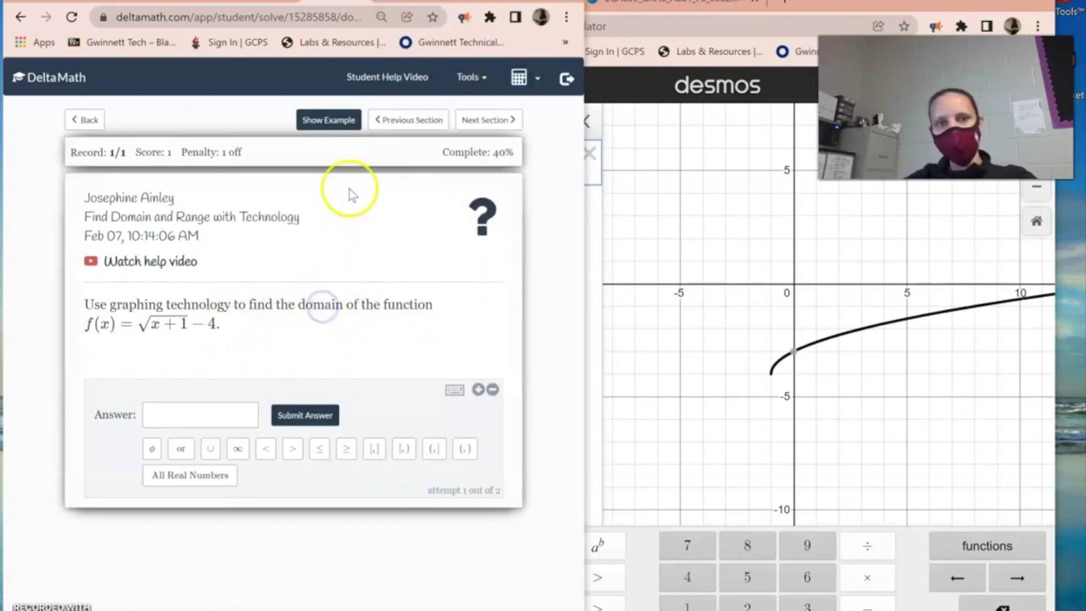
- Annotate the Desmos graph in red: dot the curve's starting point, draw rightward arrows, and circle x = −1 on the x-axis
{"action": "left_click", "coordinate": [648, 423]}
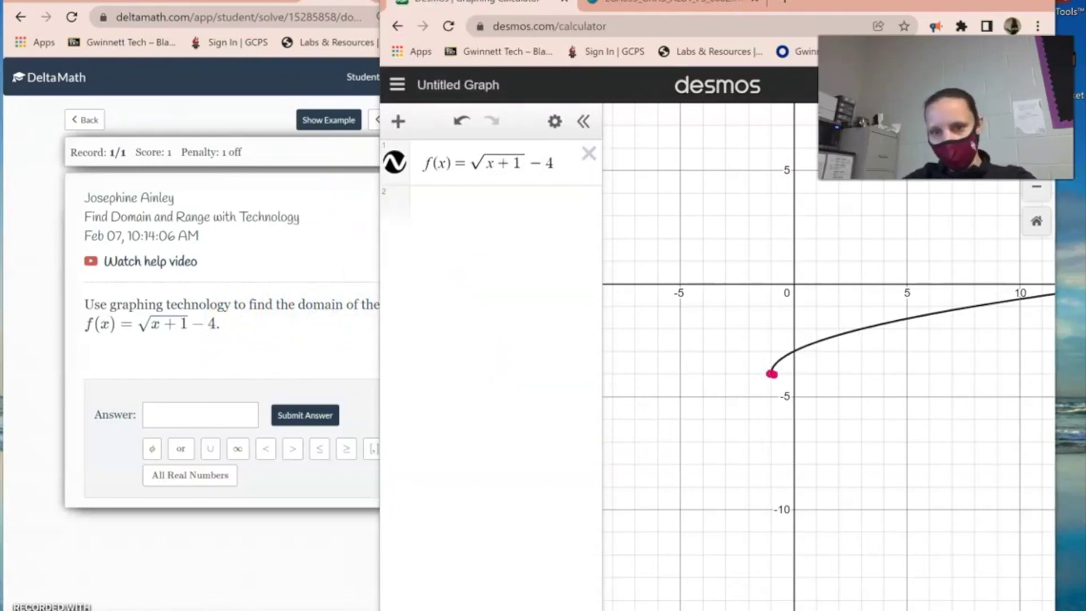
{"action": "left_click_drag", "start_coordinate": [473, 355], "coordinate": [565, 362]}
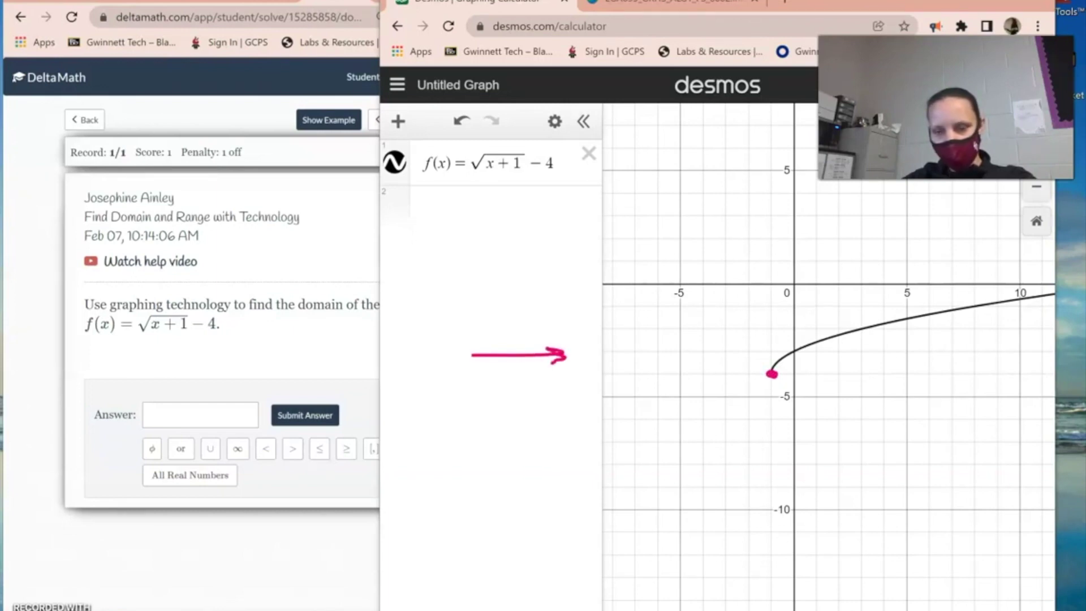
{"action": "mouse_move", "coordinate": [772, 373]}
{"action": "left_mouse_down"}
{"action": "mouse_move", "coordinate": [993, 360]}
{"action": "mouse_move", "coordinate": [969, 374]}
{"action": "left_mouse_up"}
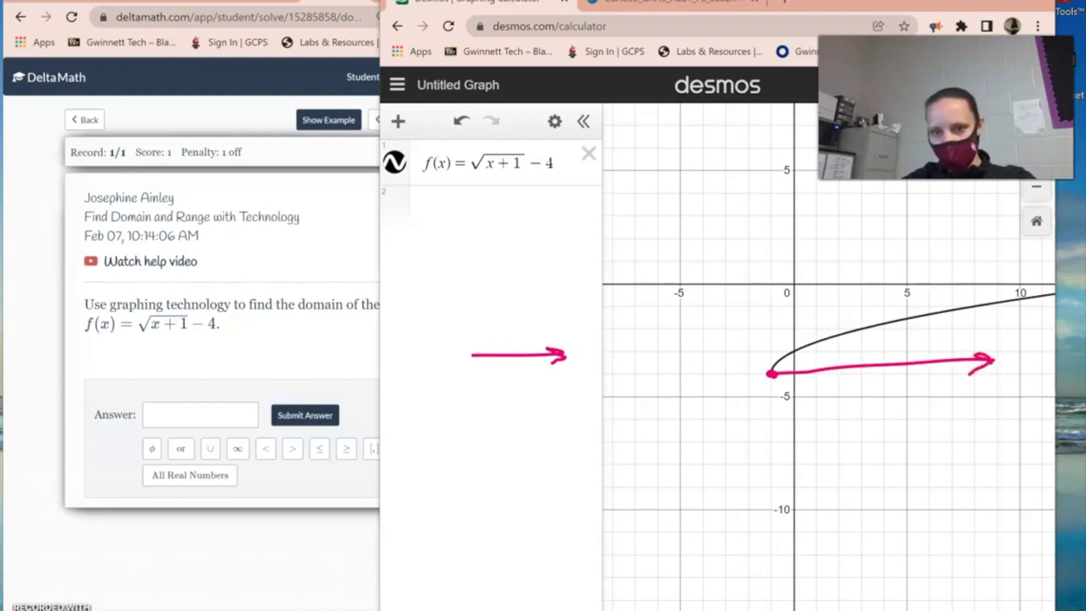
{"action": "mouse_move", "coordinate": [776, 276]}
{"action": "left_mouse_down"}
{"action": "mouse_move", "coordinate": [767, 302]}
{"action": "mouse_move", "coordinate": [787, 275]}
{"action": "left_mouse_up"}
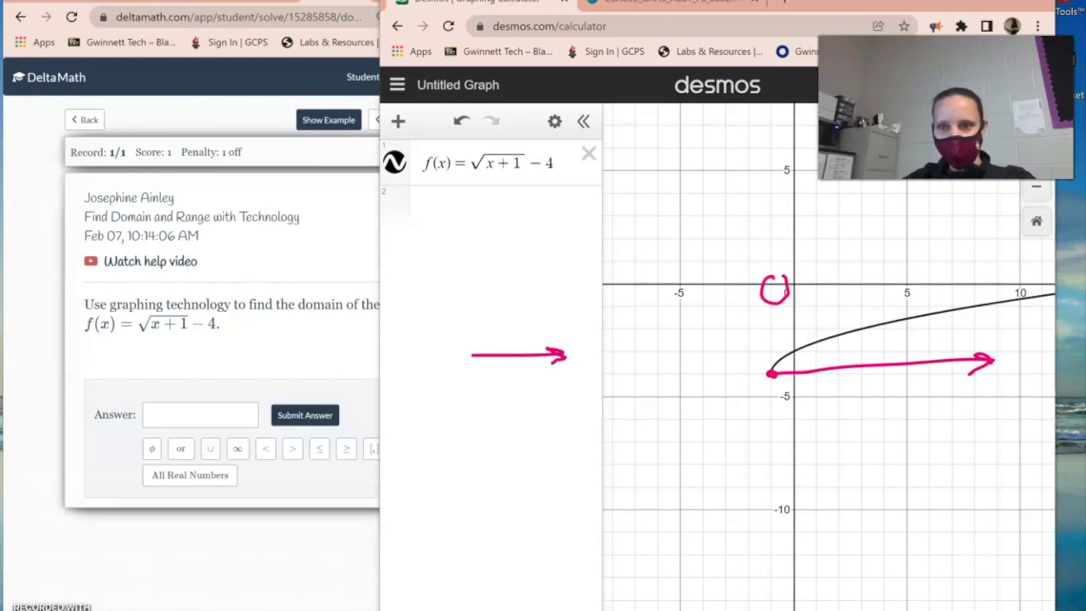
- Enter [−1, ∞) as the domain of f(x) = √(x + 1) − 4 in DeltaMath and confirm the submission
{"action": "left_click", "coordinate": [172, 412]}
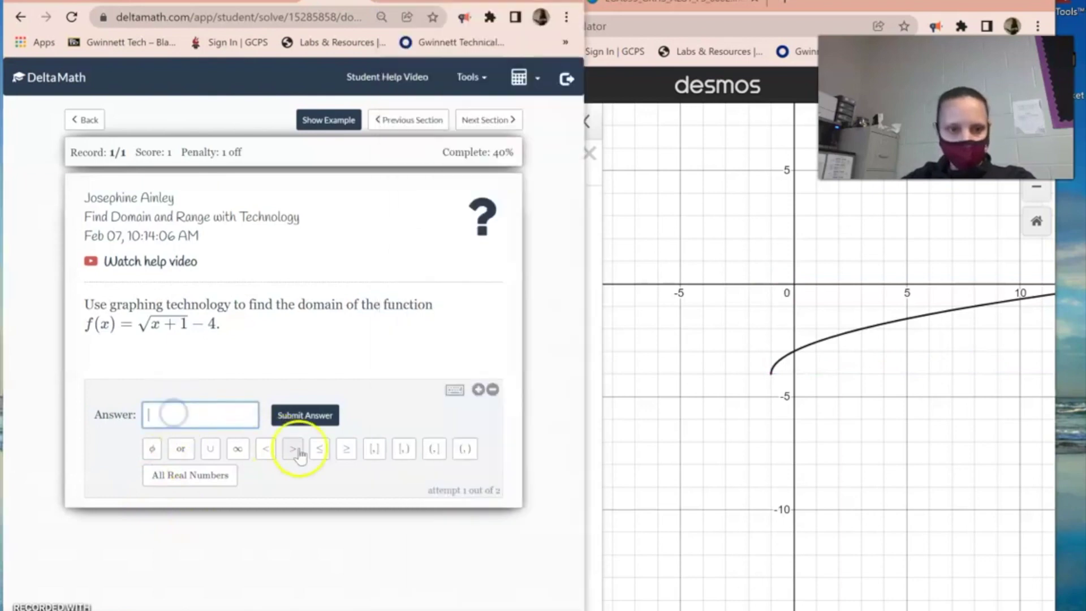
{"action": "left_click", "coordinate": [403, 449]}
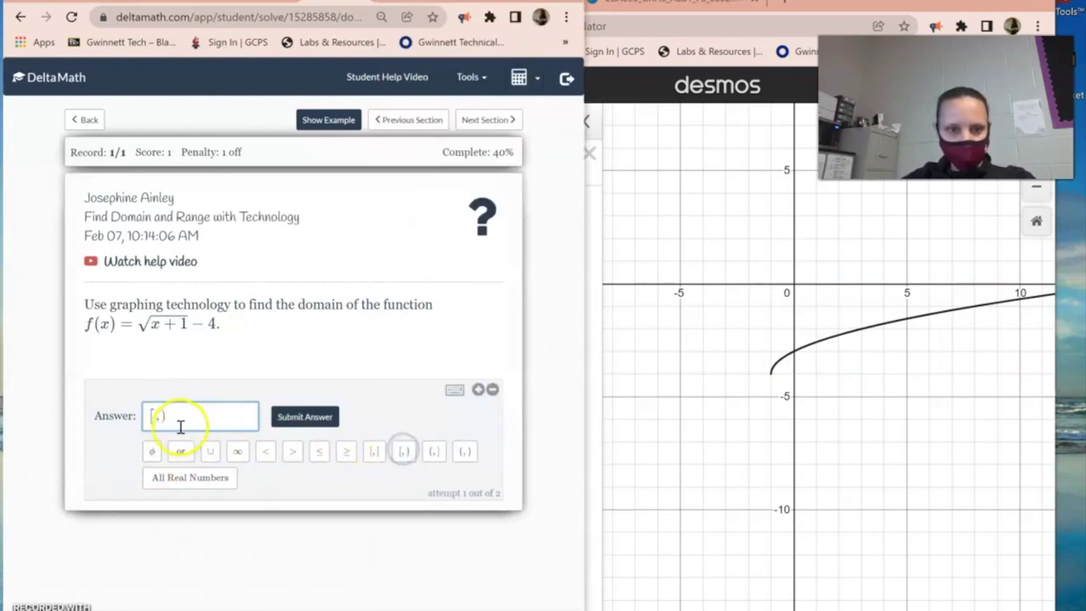
{"action": "type", "text": "-1"}
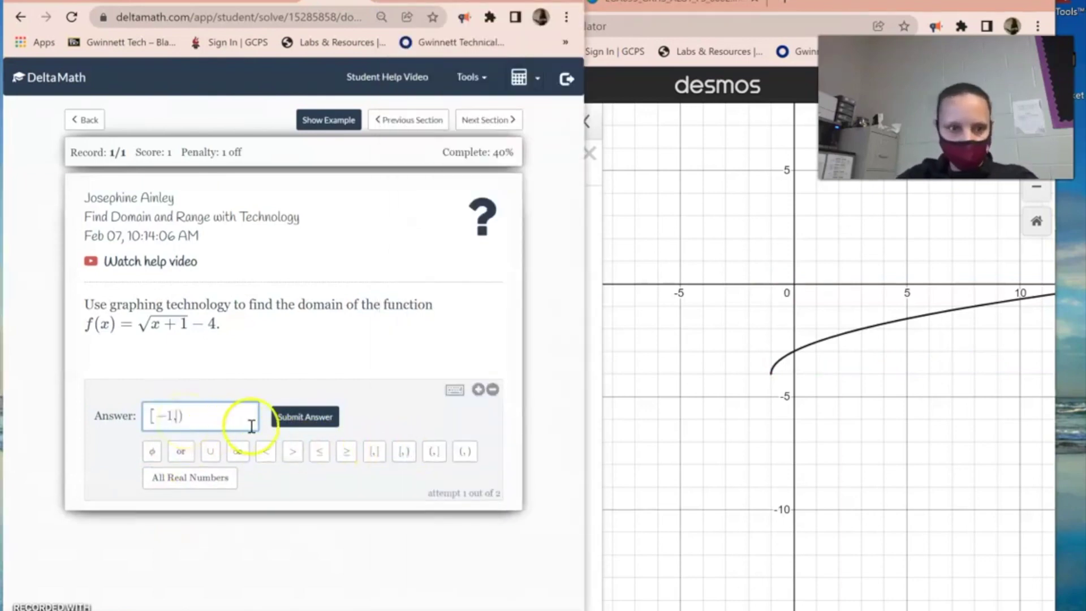
{"action": "left_click", "coordinate": [238, 452]}
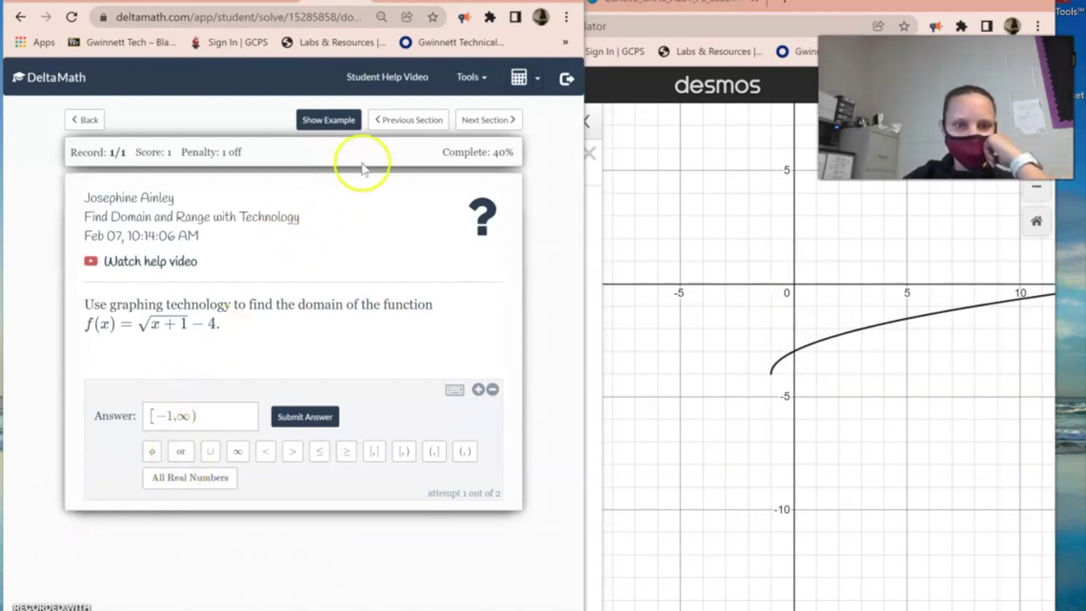
{"action": "left_click", "coordinate": [310, 418]}
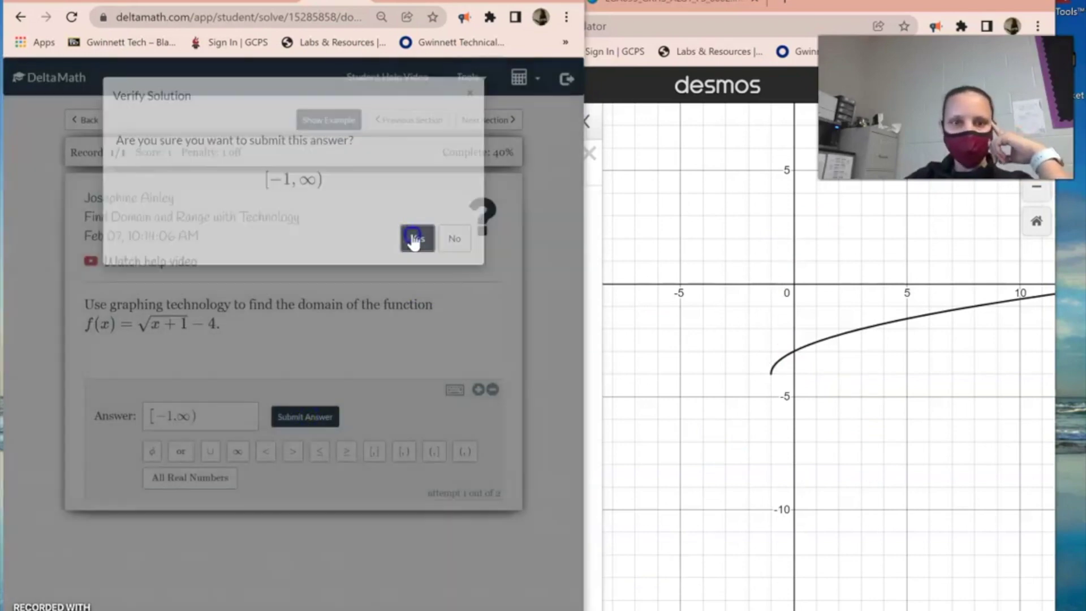
{"action": "left_click", "coordinate": [414, 235]}
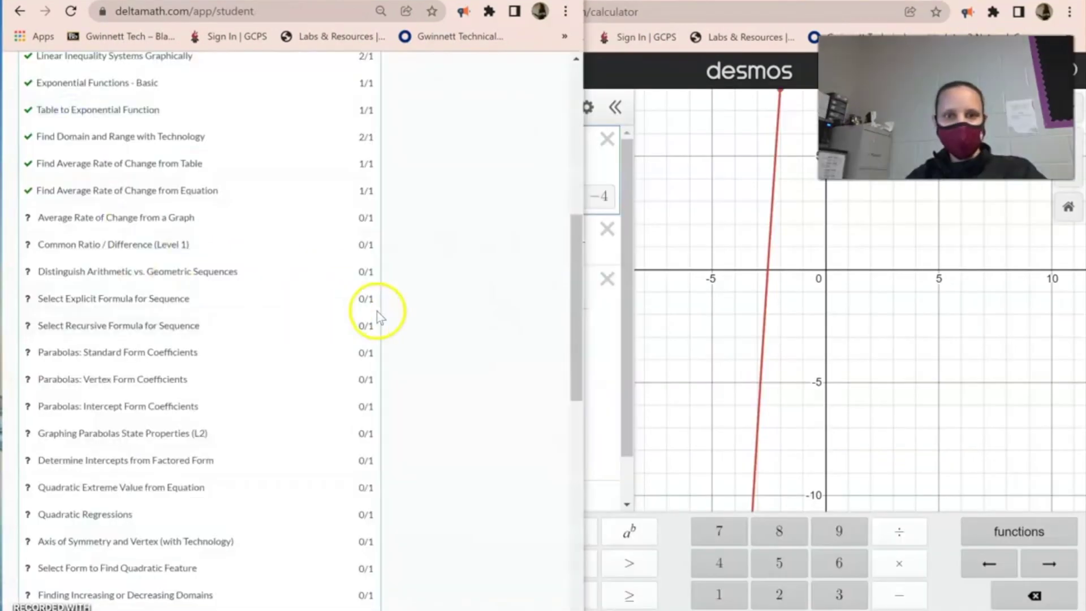
- Open the "Average Rate of Change from a Graph" problem and bring its question and graph into view
{"action": "left_click", "coordinate": [159, 219]}
{"action": "scroll", "coordinate": [315, 295], "scroll_direction": "down", "scroll_amount": 3}
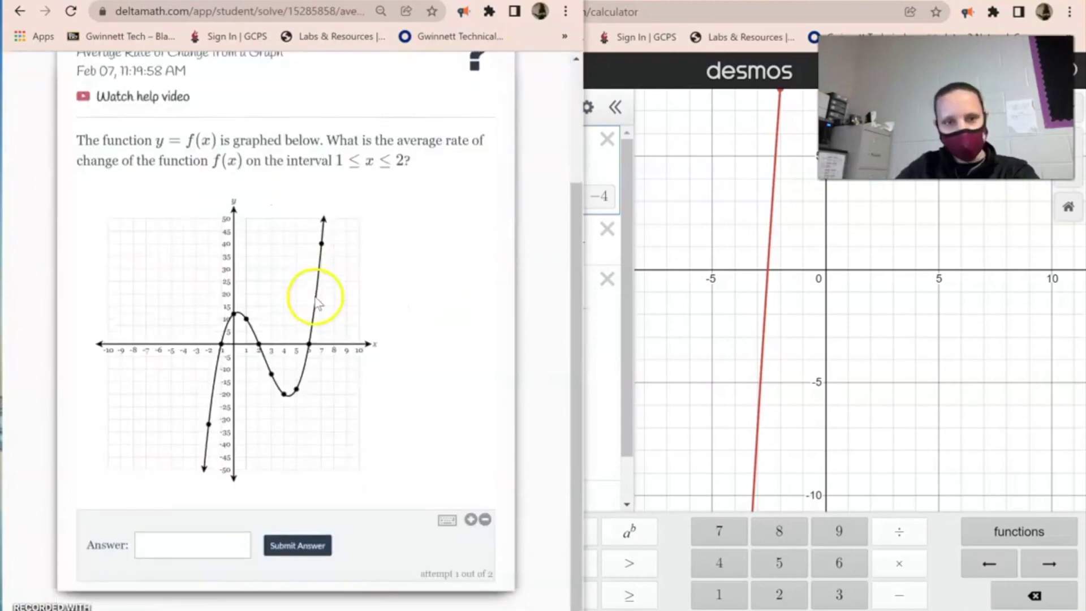
{"action": "scroll", "coordinate": [417, 320], "scroll_direction": "up", "scroll_amount": 2}
- Empty all four values in the Desmos slope fraction and delete the h(x) function and its table
{"action": "left_click", "coordinate": [592, 373]}
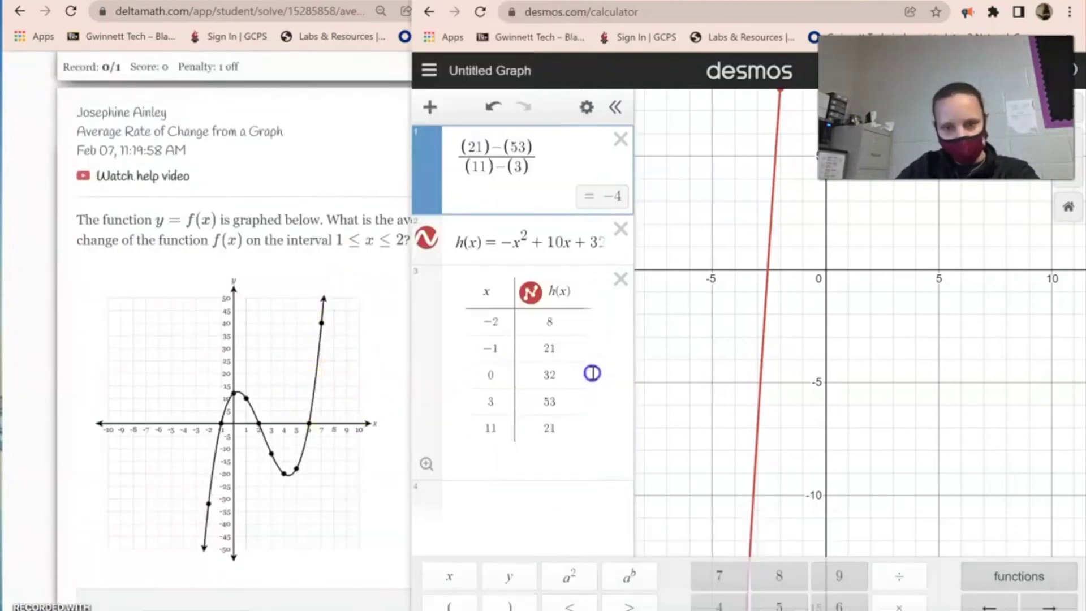
{"action": "left_click", "coordinate": [481, 145]}
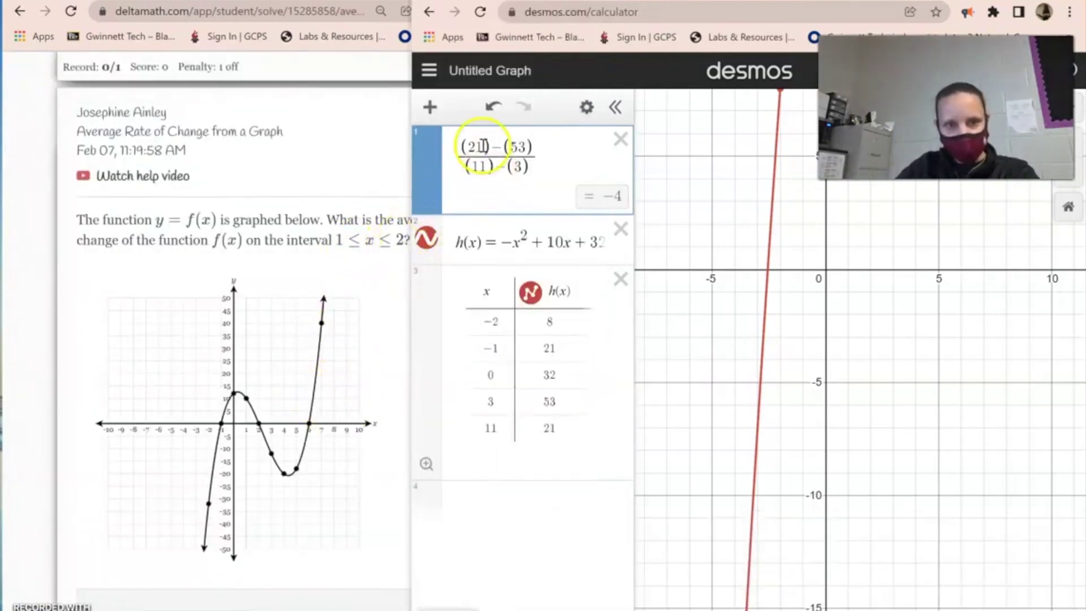
{"action": "key", "text": "BackSpace"}
{"action": "left_click", "coordinate": [484, 165]}
{"action": "key", "text": "BackSpace"}
{"action": "left_click", "coordinate": [516, 146]}
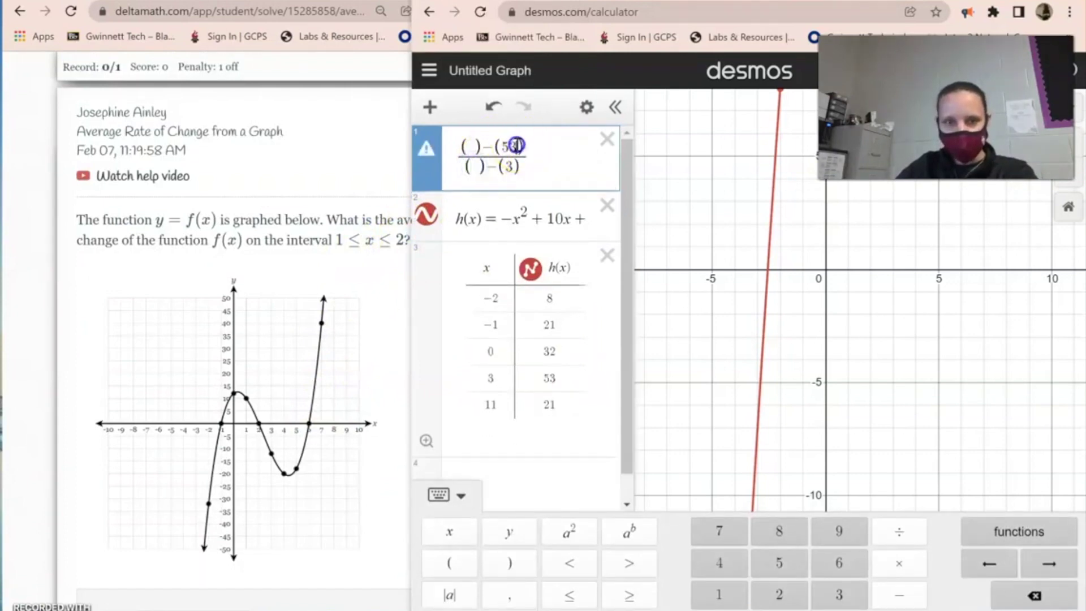
{"action": "key", "text": "BackSpace"}
{"action": "key", "text": "BackSpace"}
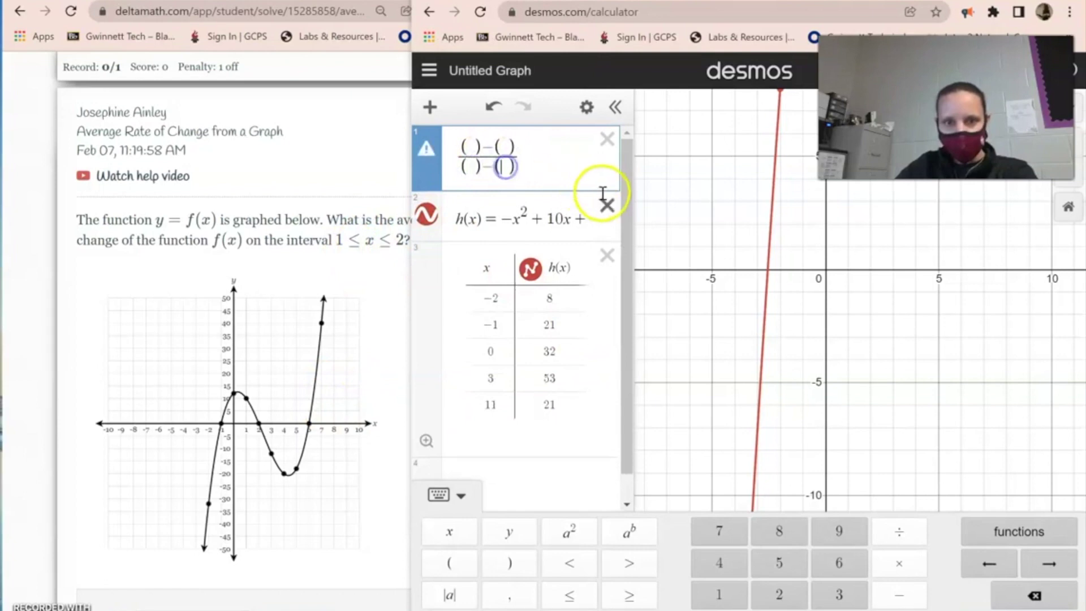
{"action": "left_click", "coordinate": [607, 204]}
{"action": "left_click", "coordinate": [607, 205]}
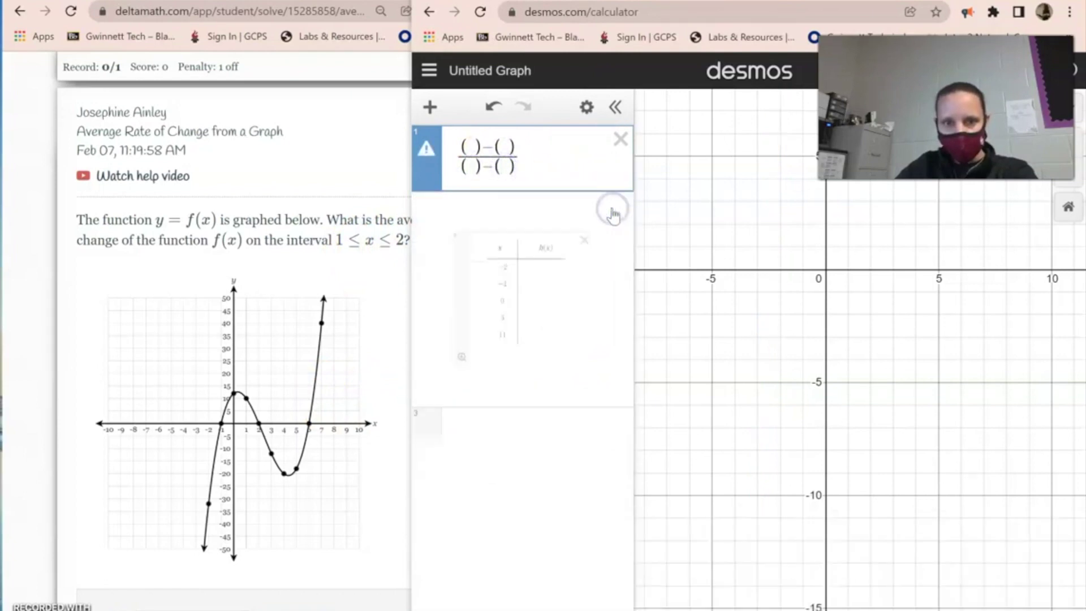
- Highlight the interval's upper bound 2 in DeltaMath and enter 2 as the first x-value in the Desmos fraction's denominator
{"action": "left_click", "coordinate": [248, 255]}
{"action": "double_click", "coordinate": [404, 240]}
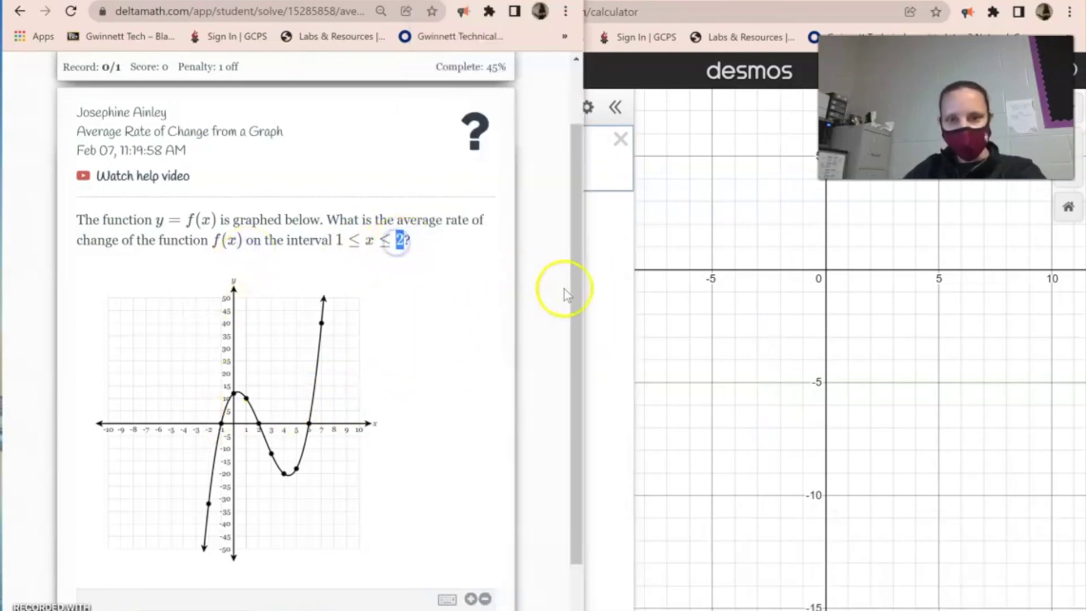
{"action": "left_click", "coordinate": [594, 294]}
{"action": "left_click", "coordinate": [470, 170]}
{"action": "type", "text": "2"}
- Examine x₂ in the slope formula on the Georgia Milestones formula sheet at 150% zoom, and return to Desmos
{"action": "left_click", "coordinate": [654, 3]}
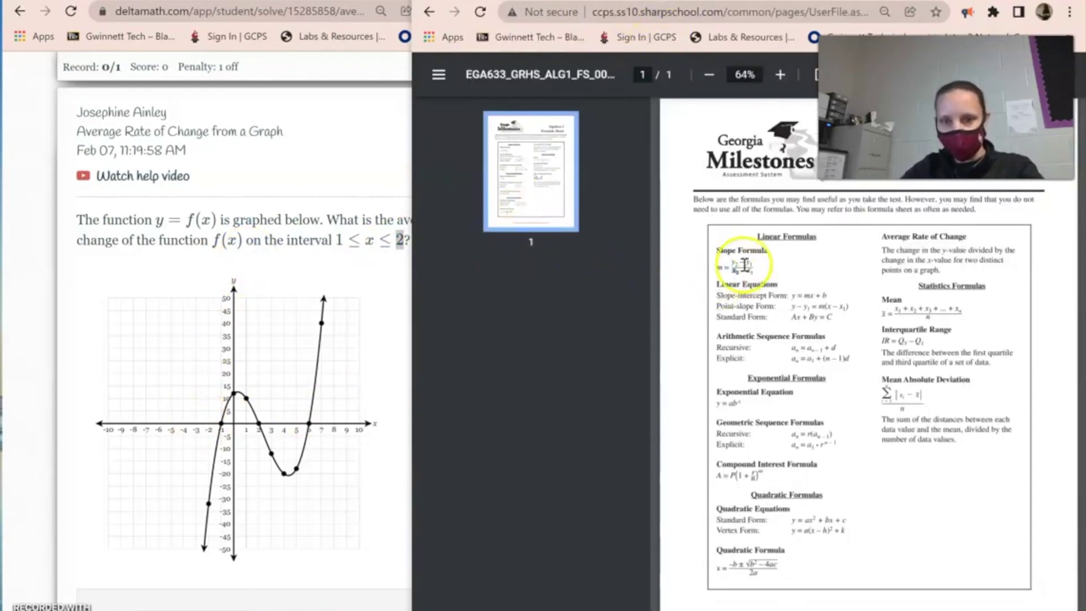
{"action": "left_click", "coordinate": [780, 75]}
{"action": "left_click", "coordinate": [781, 75]}
{"action": "left_click", "coordinate": [781, 75]}
{"action": "left_click", "coordinate": [781, 76]}
{"action": "left_click", "coordinate": [781, 75]}
{"action": "left_click", "coordinate": [780, 75]}
{"action": "left_click", "coordinate": [780, 76]}
{"action": "left_click", "coordinate": [780, 75]}
{"action": "left_click_drag", "start_coordinate": [781, 362], "coordinate": [679, 360]}
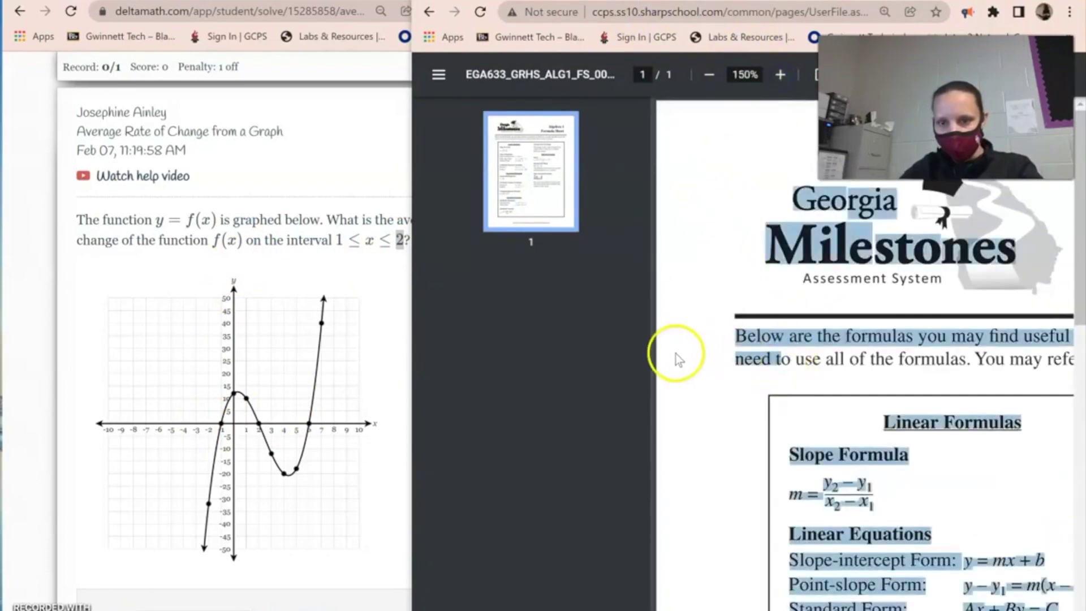
{"action": "left_click", "coordinate": [849, 510]}
{"action": "left_click", "coordinate": [826, 505]}
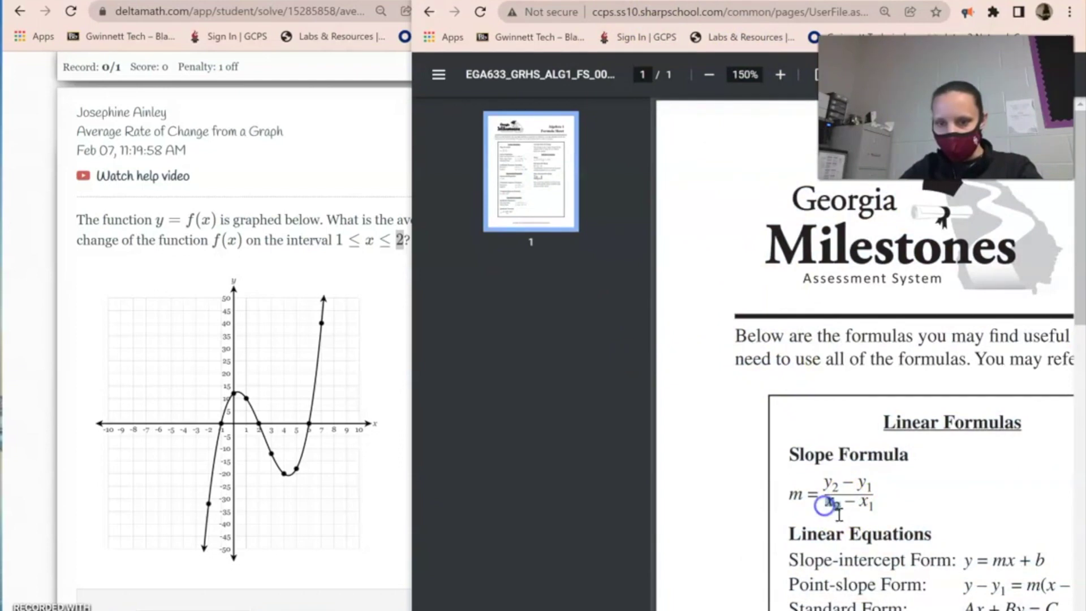
{"action": "key", "text": "ctrl+Tab"}
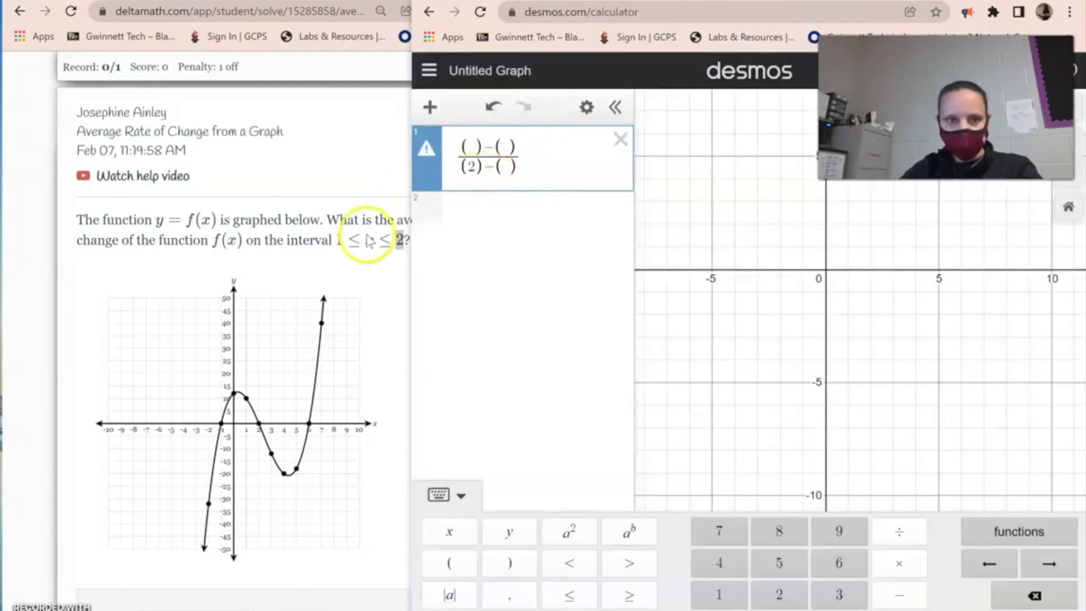
- Highlight the interval's lower bound 1 in DeltaMath and enter 1 as the second x-value in the Desmos fraction's denominator
{"action": "left_click_drag", "start_coordinate": [359, 242], "coordinate": [321, 242]}
{"action": "left_click", "coordinate": [592, 250]}
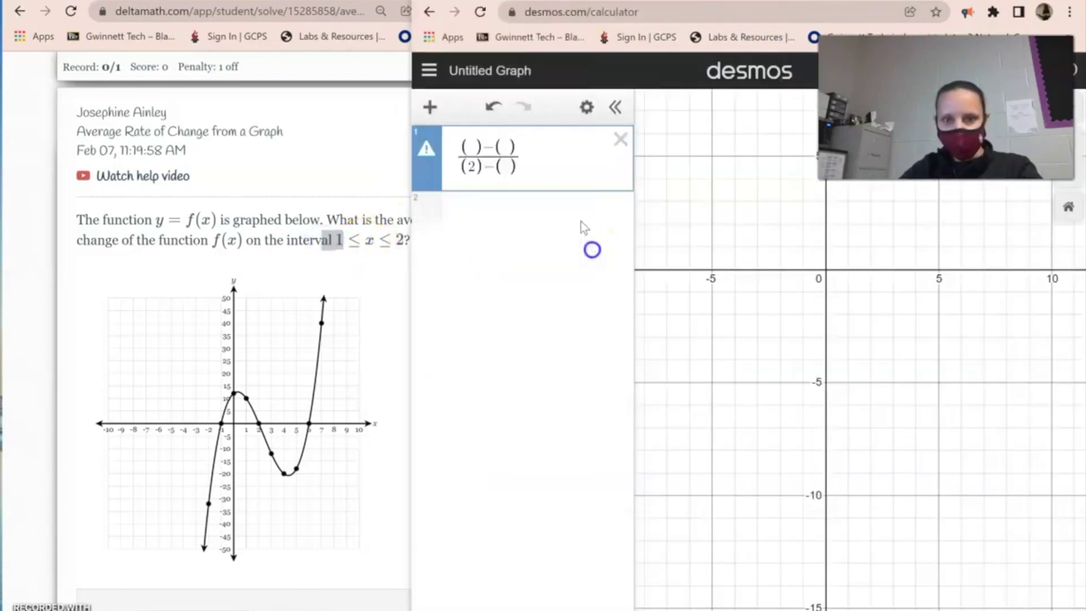
{"action": "left_click", "coordinate": [505, 168]}
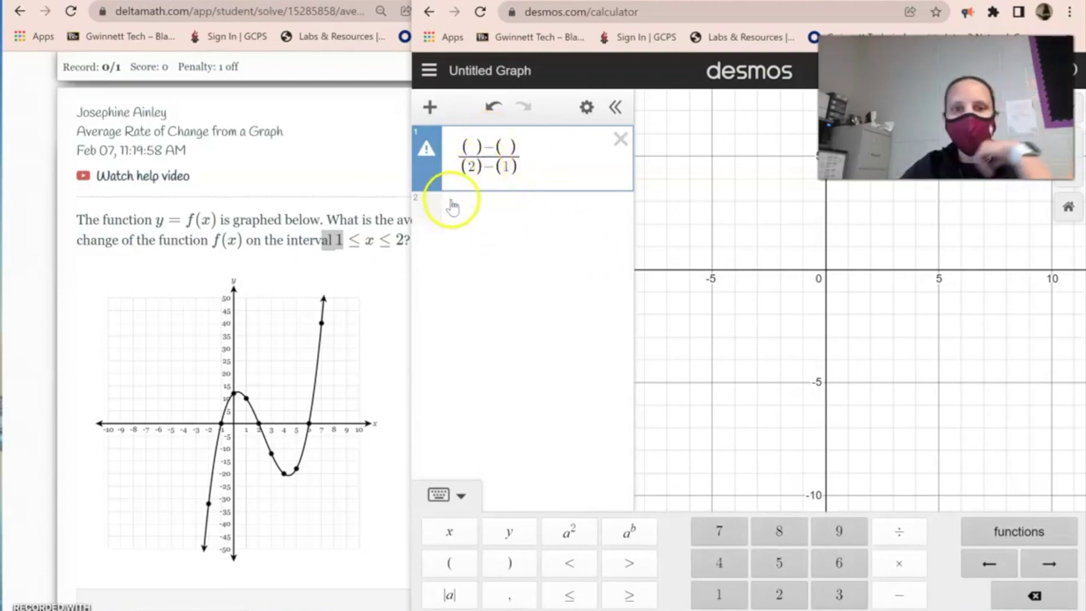
- Fill the Desmos fraction's numerator with the matching y-values from the graph as (0) − (10)
{"action": "left_click", "coordinate": [474, 168]}
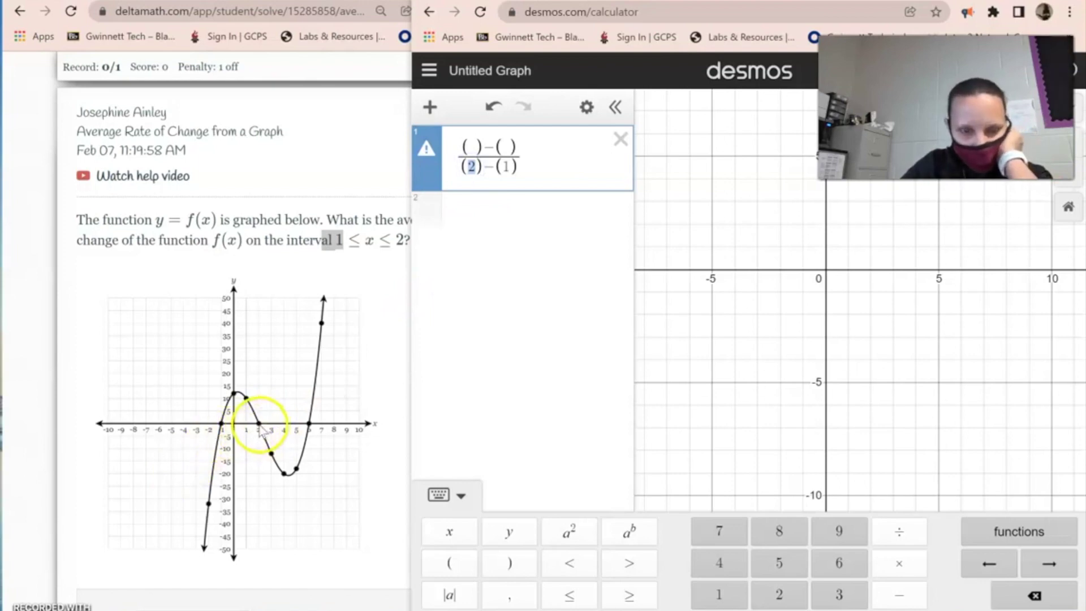
{"action": "left_click", "coordinate": [474, 148]}
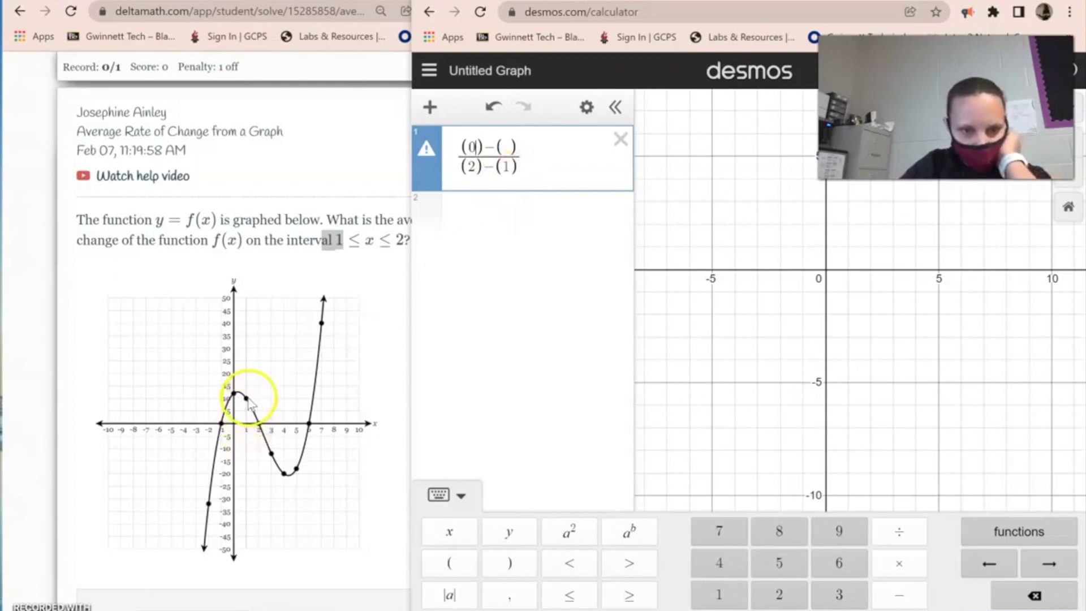
{"action": "left_click", "coordinate": [511, 148]}
{"action": "type", "text": "10"}
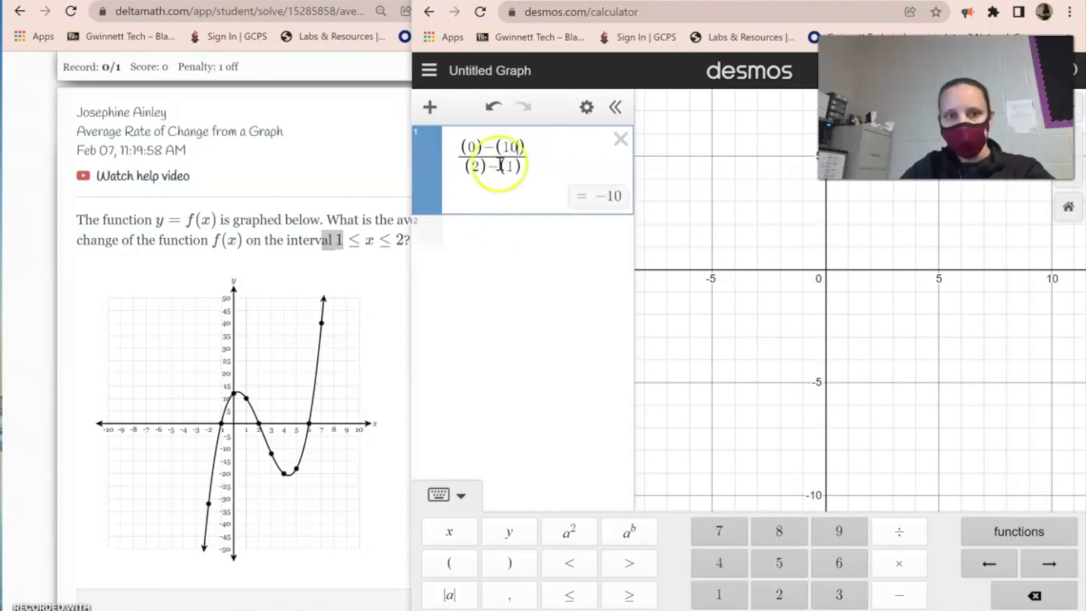
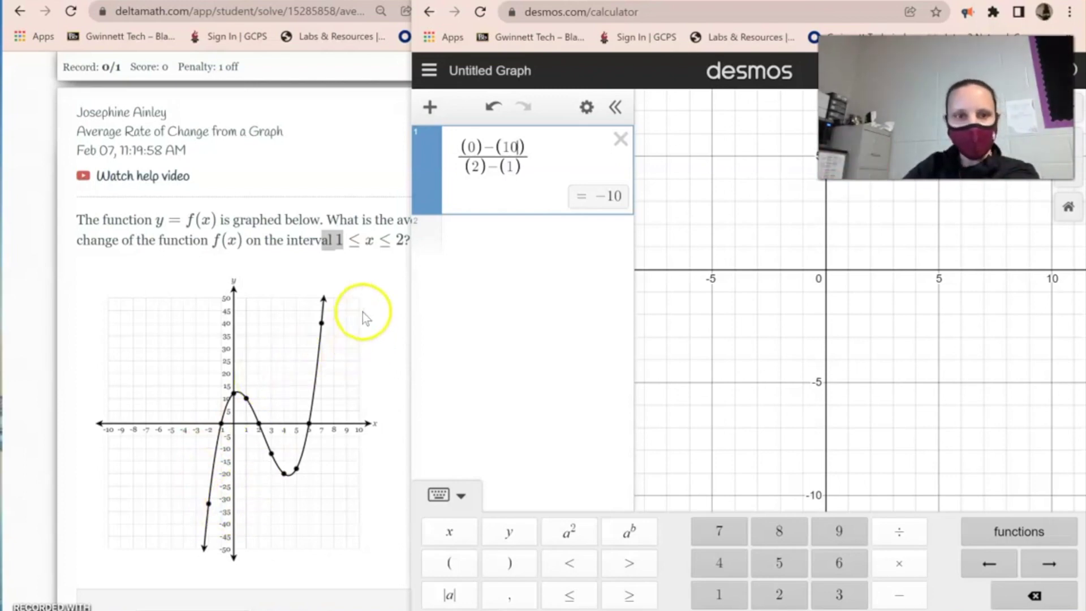
- Enter −10 as the average rate of change on 1 ≤ x ≤ 2 in DeltaMath and confirm the submission
{"action": "scroll", "coordinate": [358, 323], "scroll_direction": "down", "scroll_amount": 2}
{"action": "left_click", "coordinate": [196, 534]}
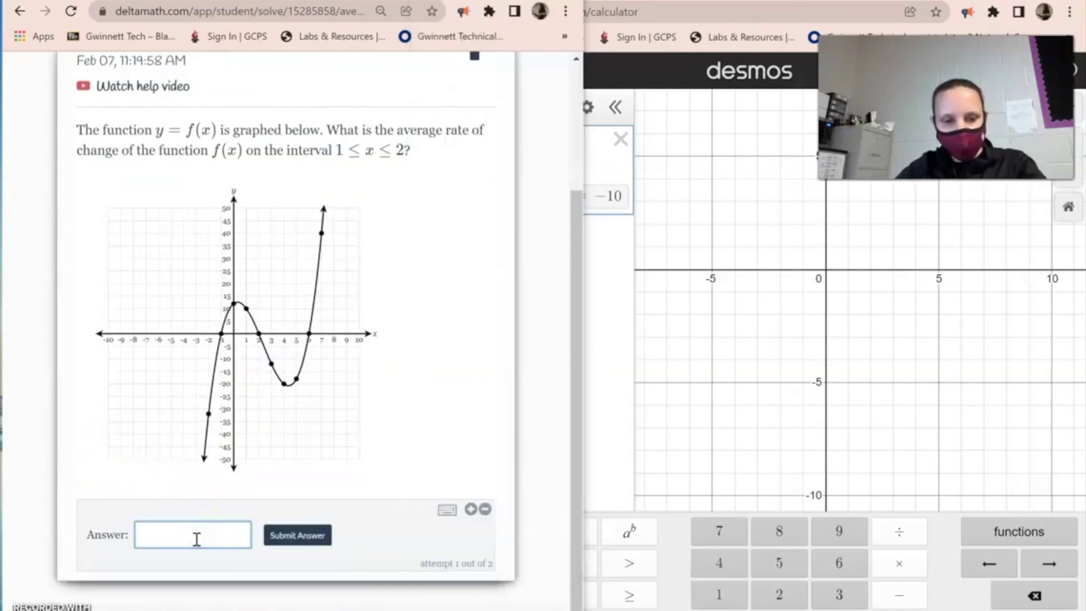
{"action": "type", "text": "-10"}
{"action": "left_click", "coordinate": [299, 535]}
{"action": "left_click", "coordinate": [418, 229]}
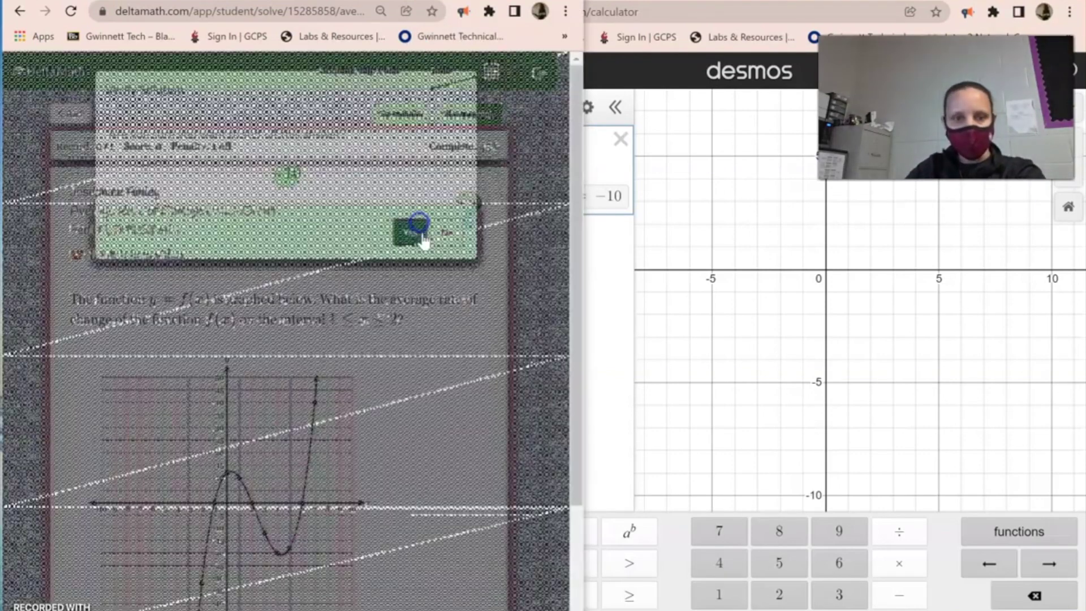
- Open the "Common Ratio / Difference (Level 1)" problem and highlight "common ratio of the geometric sequence" in its question
{"action": "left_click", "coordinate": [85, 112]}
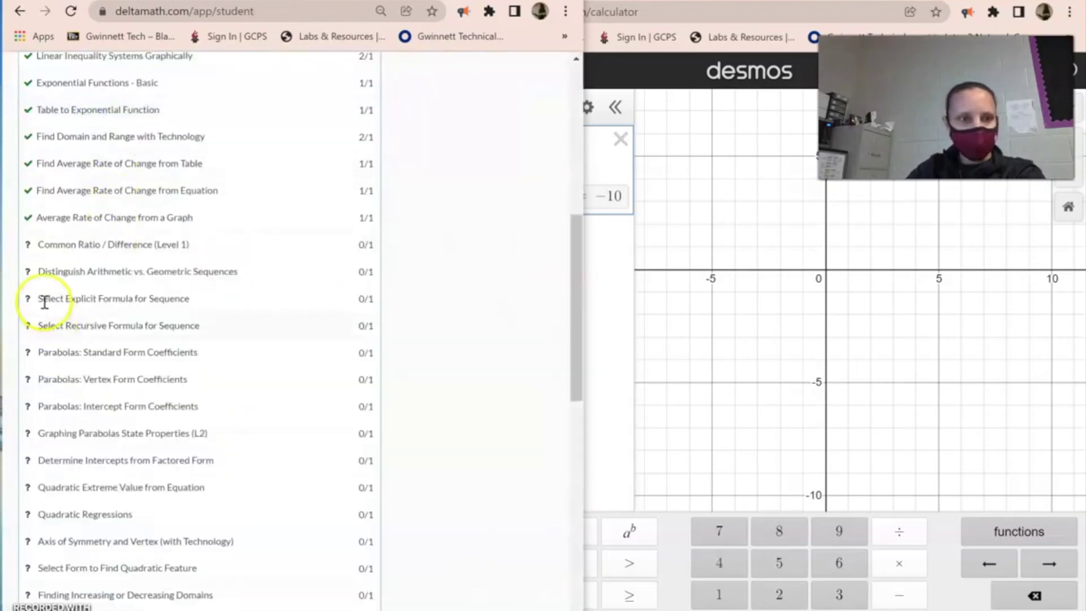
{"action": "left_click", "coordinate": [84, 244]}
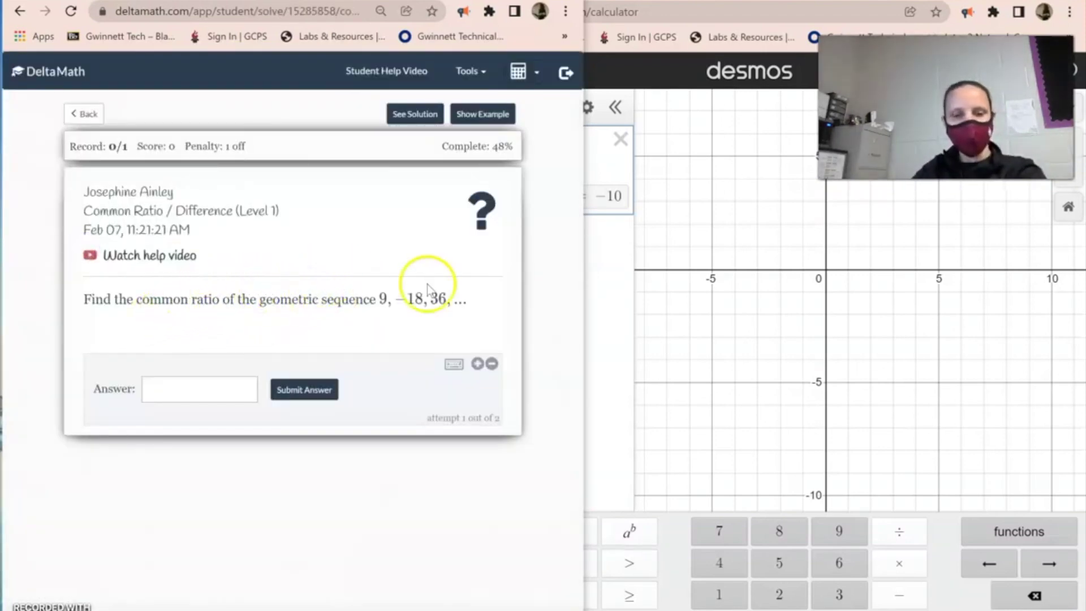
{"action": "left_click", "coordinate": [606, 305]}
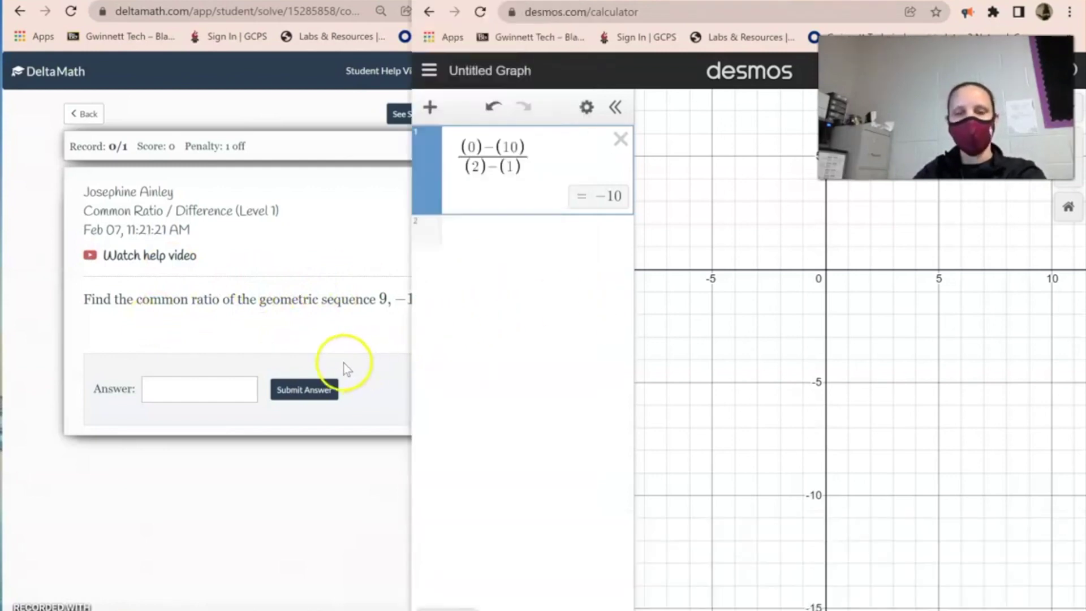
{"action": "left_click", "coordinate": [334, 315]}
{"action": "left_click_drag", "start_coordinate": [388, 306], "coordinate": [460, 322]}
{"action": "left_click", "coordinate": [597, 321]}
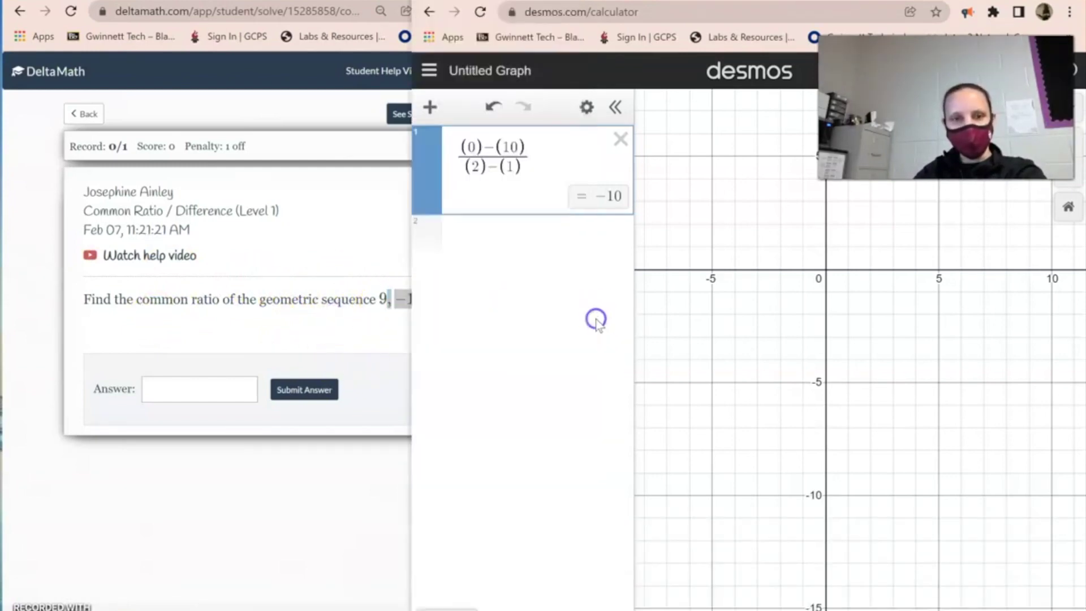
{"action": "left_click", "coordinate": [371, 335]}
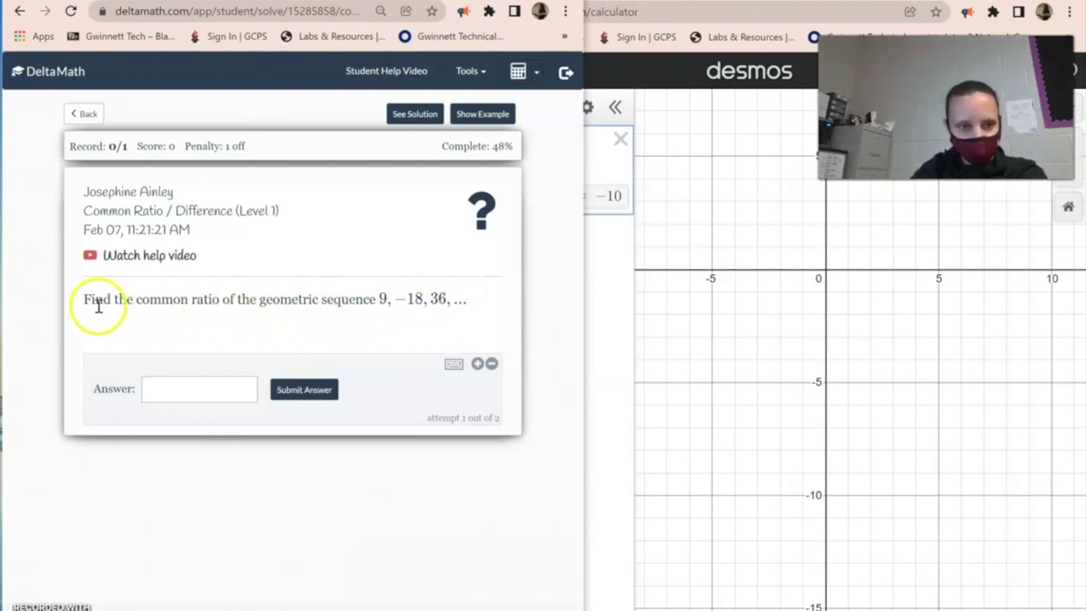
{"action": "left_click_drag", "start_coordinate": [136, 300], "coordinate": [360, 303]}
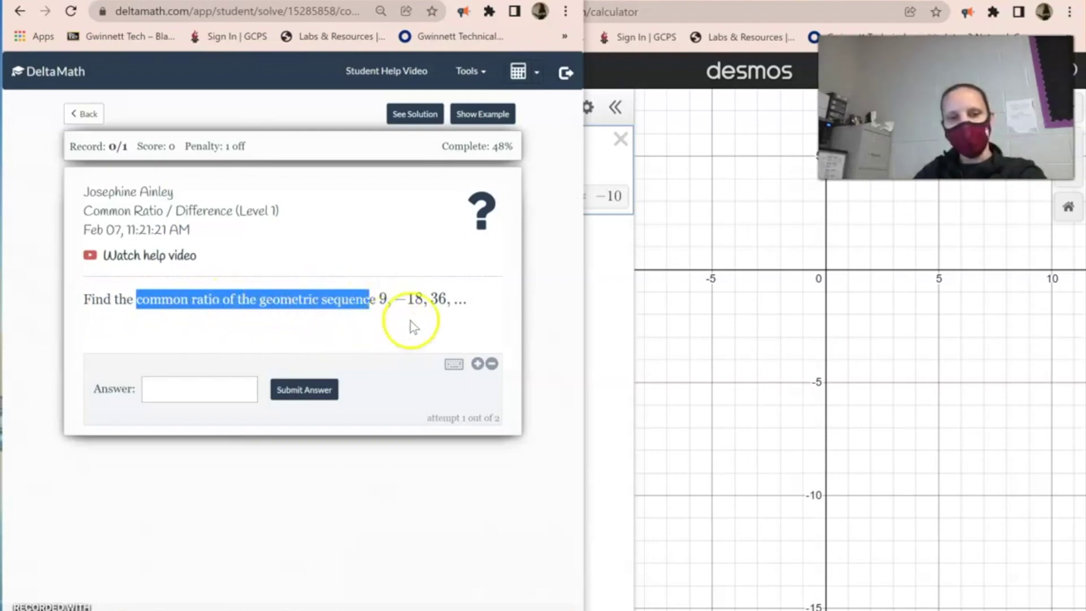
- Clear the old expression in Desmos and divide the sequence's second term by its first as −18/9
{"action": "left_click", "coordinate": [595, 298]}
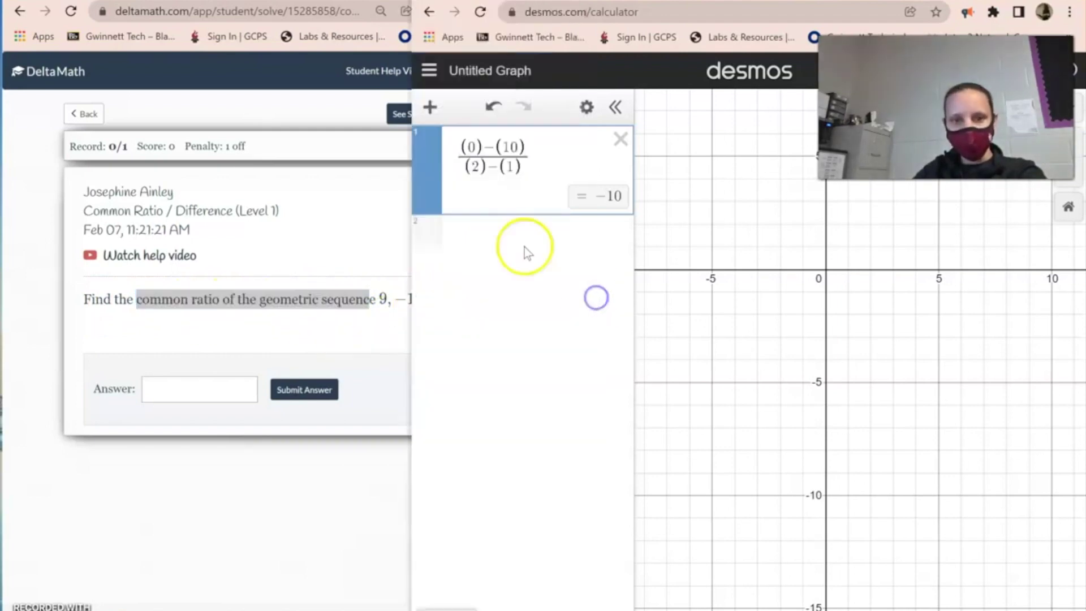
{"action": "left_click", "coordinate": [620, 141]}
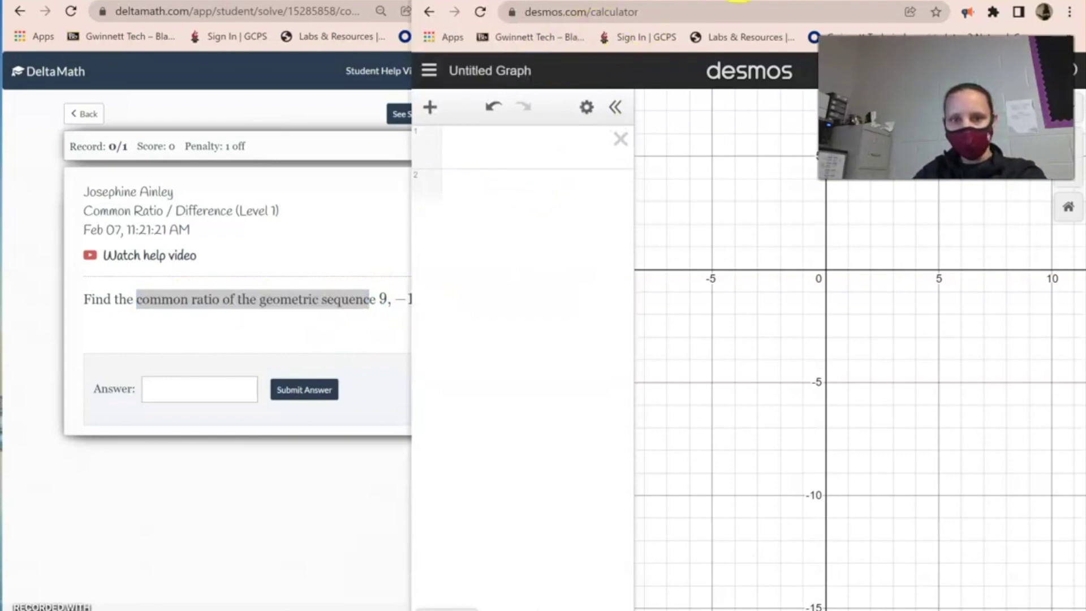
{"action": "left_click_drag", "start_coordinate": [566, 3], "coordinate": [609, 6]}
{"action": "left_click", "coordinate": [534, 150]}
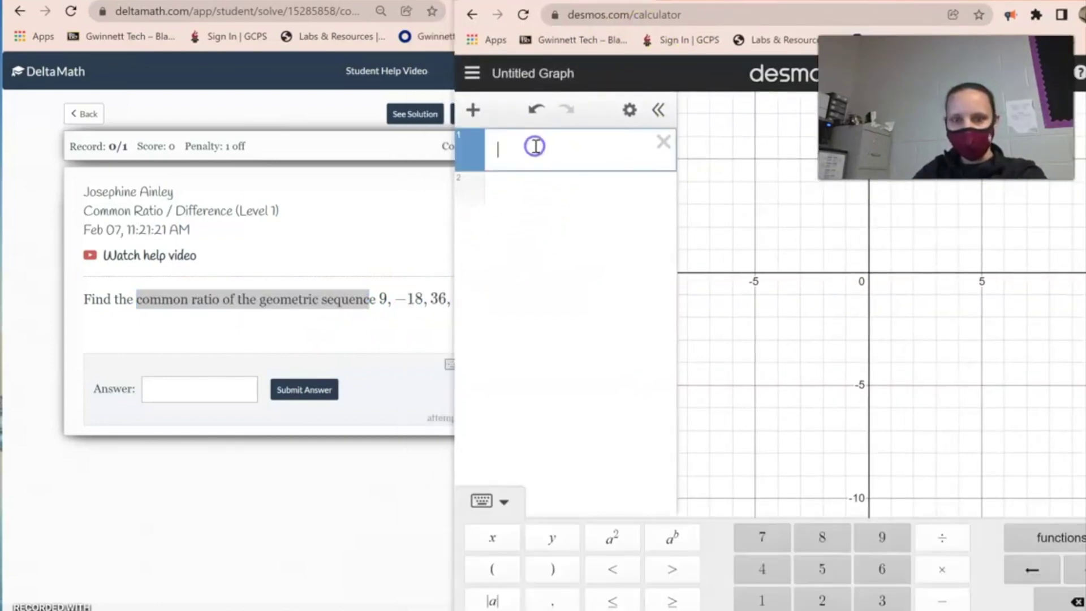
{"action": "type", "text": "-18"}
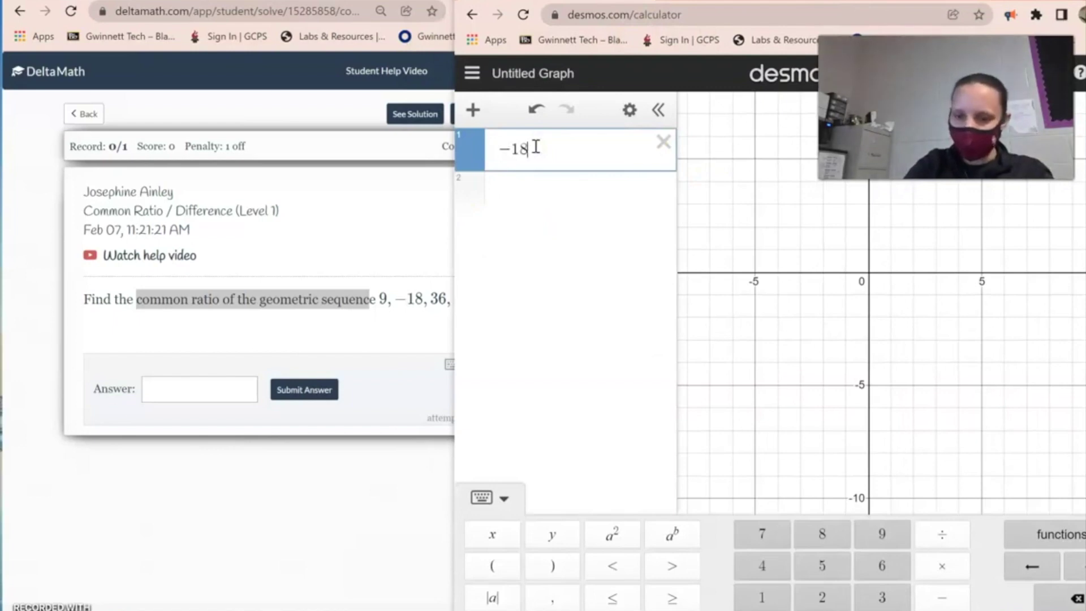
{"action": "type", "text": "/9"}
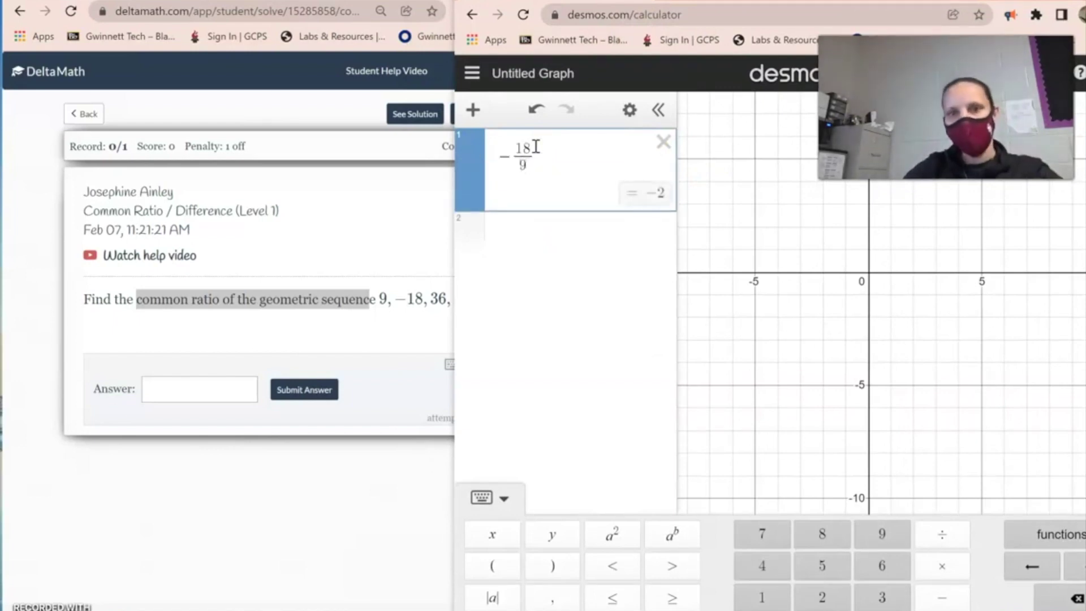
- Check the common ratio in Desmos by multiplying 9 · −2 and −18 · −2 on separate lines
{"action": "left_click", "coordinate": [530, 250]}
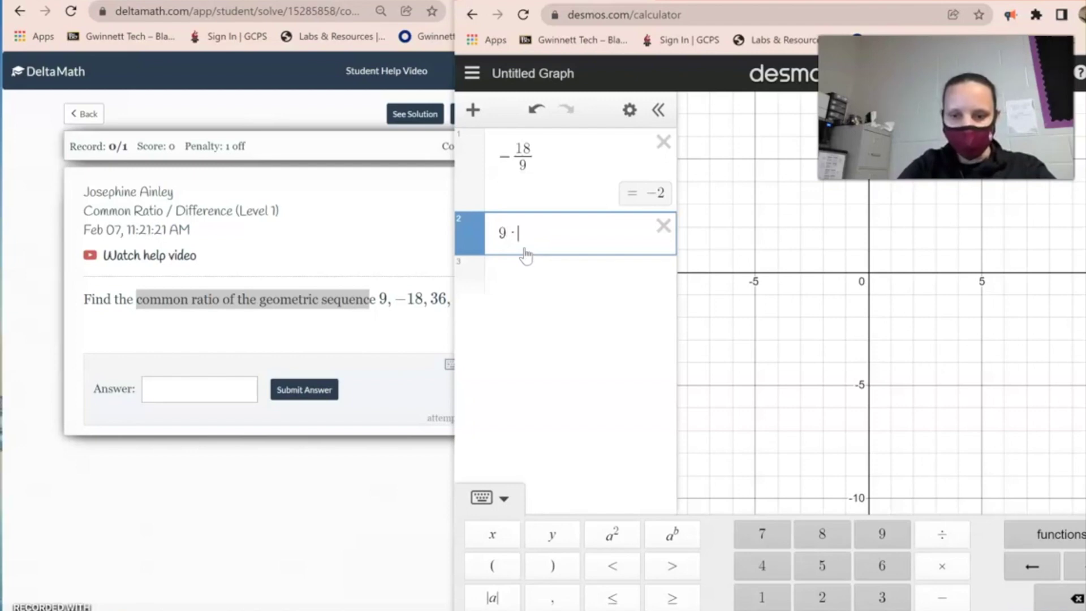
{"action": "type", "text": "9*-2"}
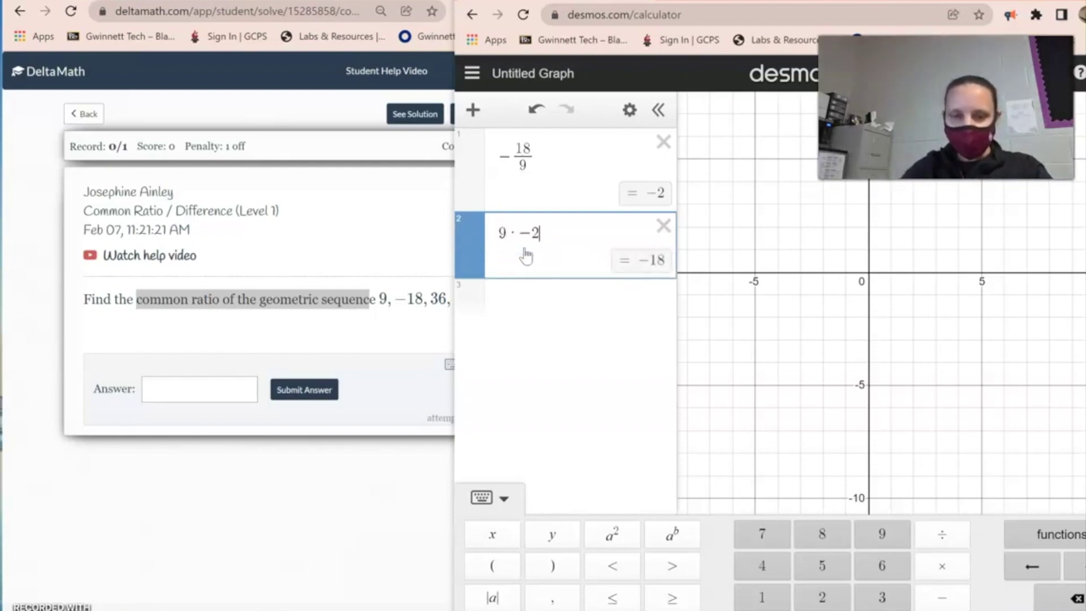
{"action": "left_click", "coordinate": [521, 303]}
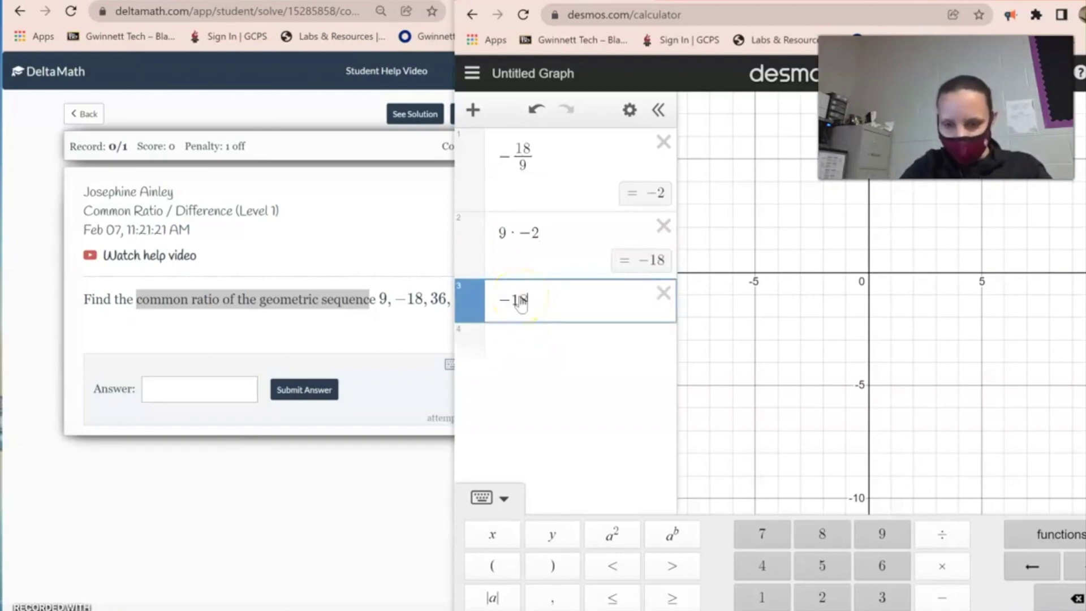
{"action": "type", "text": "-18*-"}
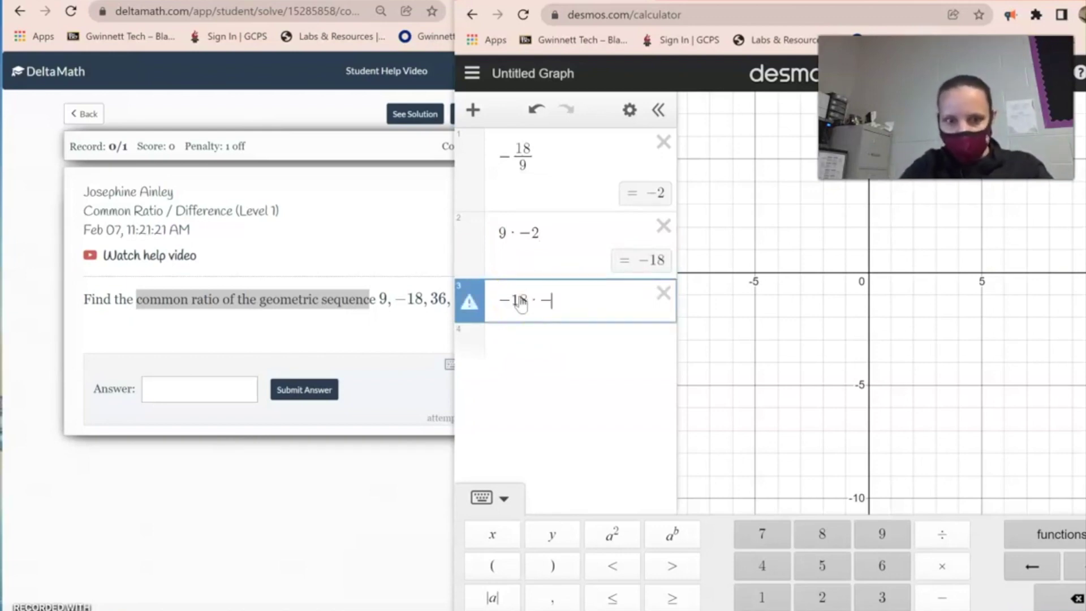
{"action": "type", "text": "2"}
- Enter −2 as the common ratio of 9, −18, 36, … in DeltaMath and confirm the submission
{"action": "left_click", "coordinate": [380, 299]}
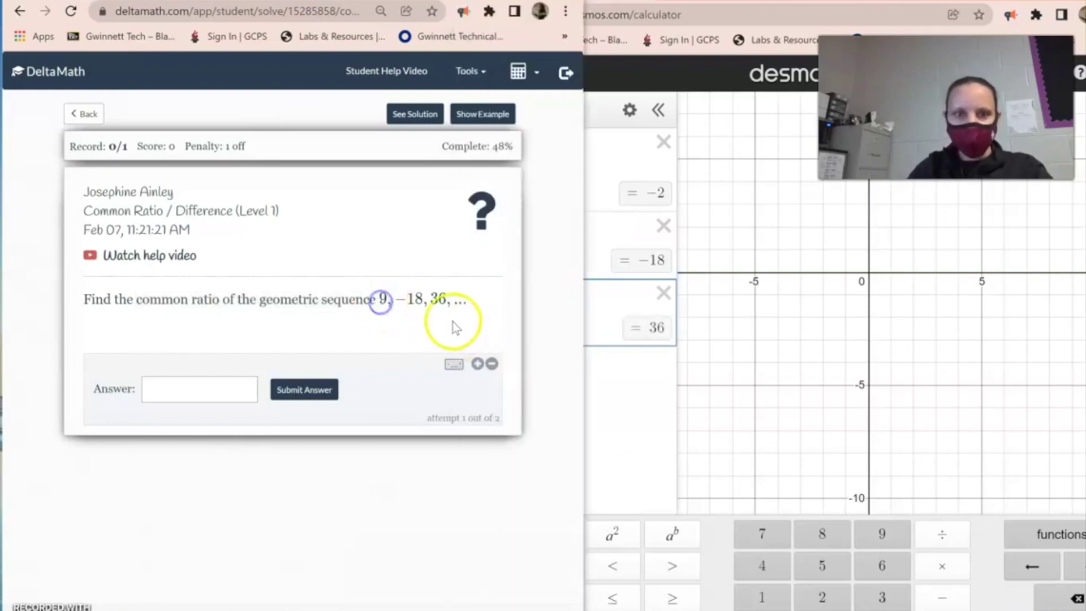
{"action": "left_click", "coordinate": [197, 393]}
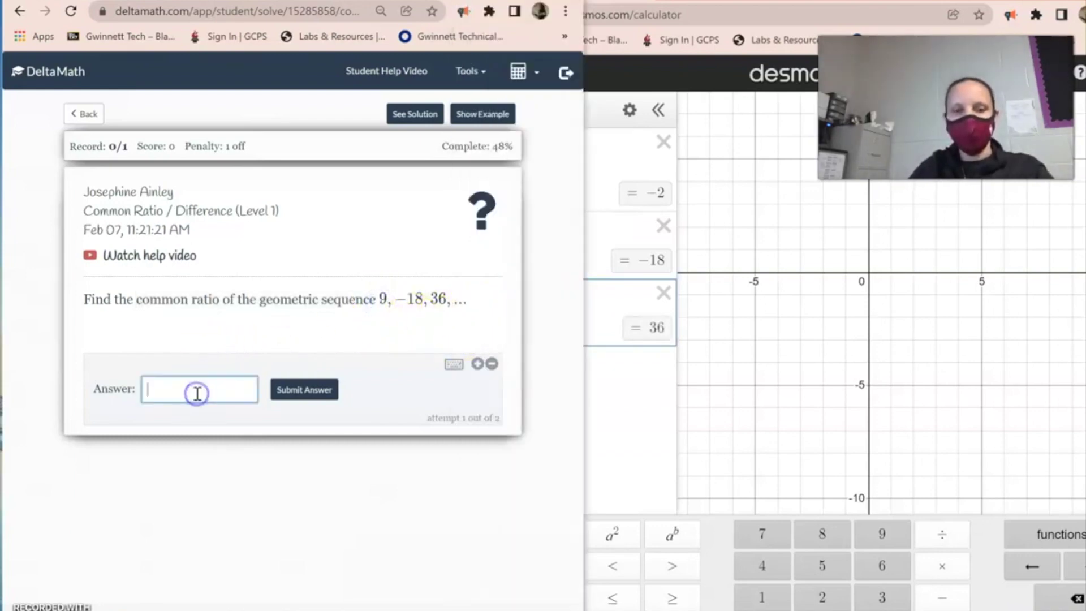
{"action": "left_click", "coordinate": [600, 400]}
{"action": "left_click", "coordinate": [171, 403]}
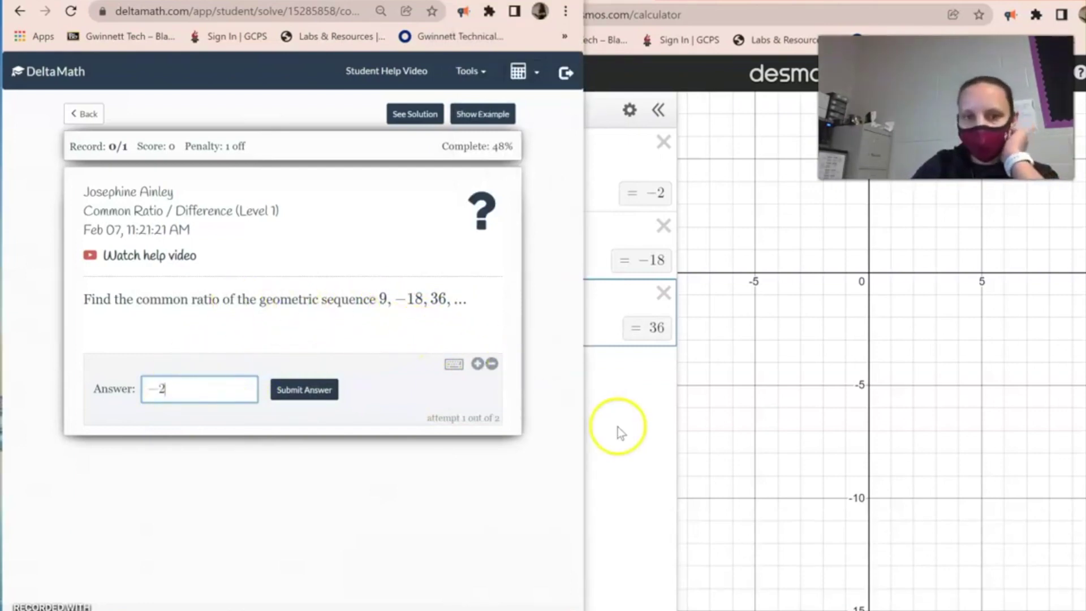
{"action": "left_click", "coordinate": [305, 389]}
{"action": "left_click", "coordinate": [419, 244]}
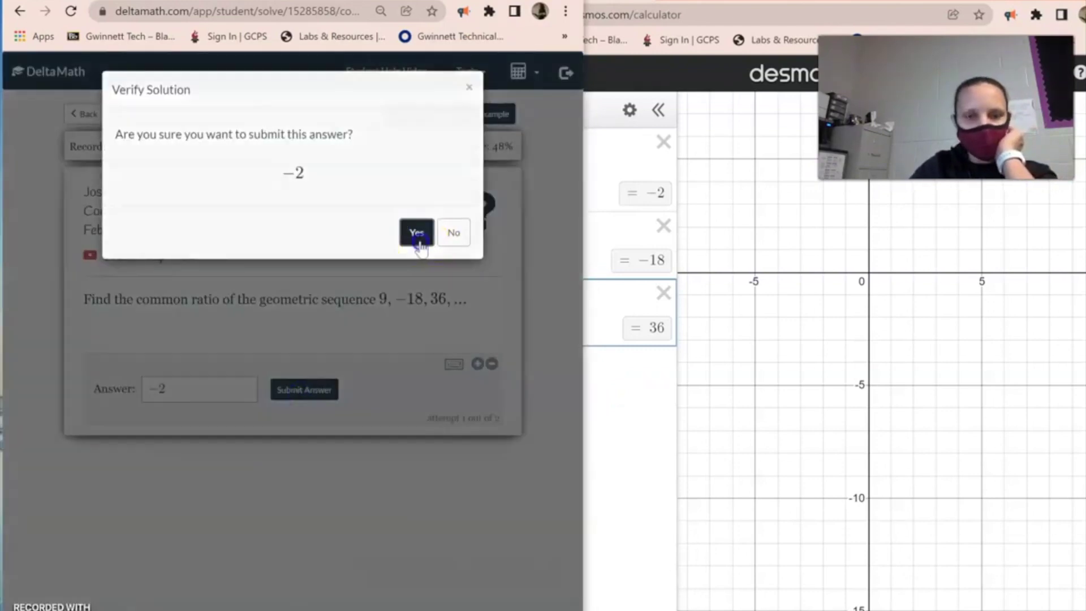
- Dismiss the section-complete message and show a worked example for the common difference problem
{"action": "left_click", "coordinate": [146, 114]}
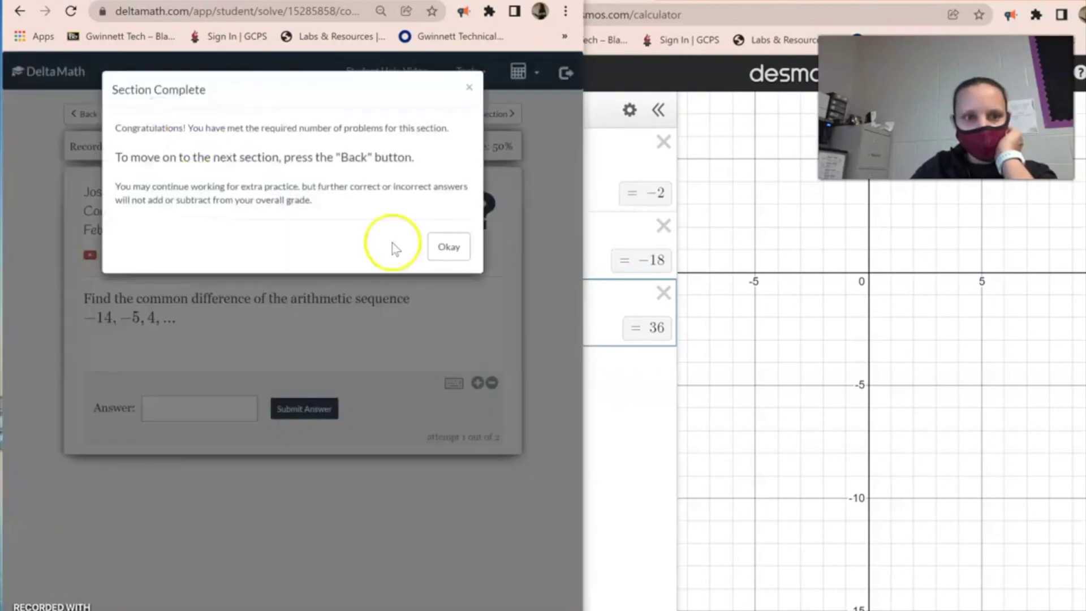
{"action": "left_click", "coordinate": [449, 247]}
{"action": "left_click", "coordinate": [305, 116]}
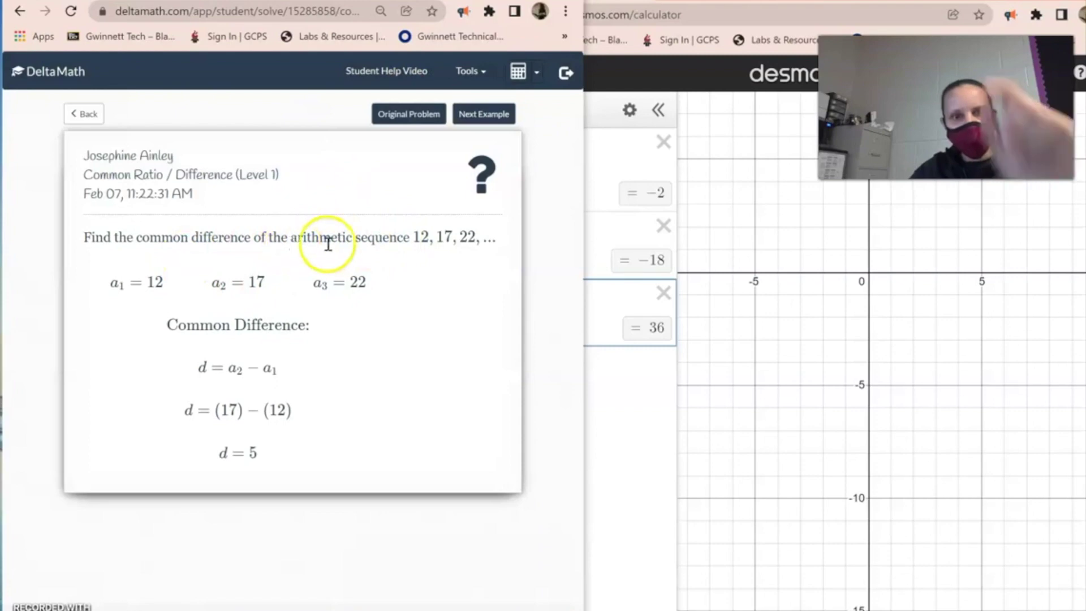
- Highlight "of the arithmetic sequence" and the first term 12 in the example, and calculate 17 − 12 in Desmos
{"action": "left_click_drag", "start_coordinate": [406, 236], "coordinate": [244, 237]}
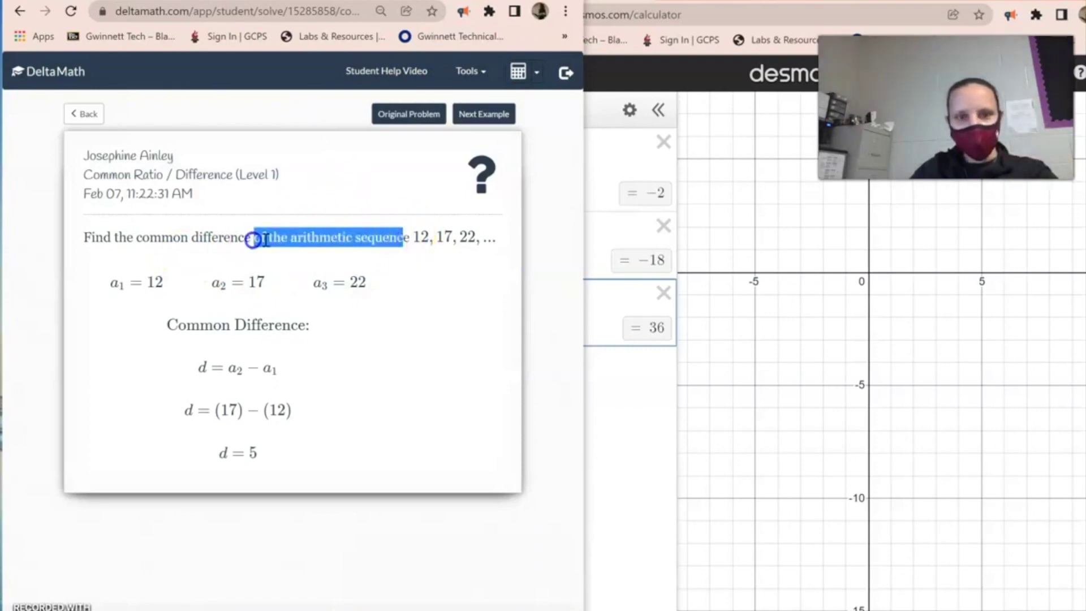
{"action": "left_click", "coordinate": [443, 238]}
{"action": "double_click", "coordinate": [423, 238]}
{"action": "left_click", "coordinate": [650, 417]}
{"action": "left_click", "coordinate": [539, 380]}
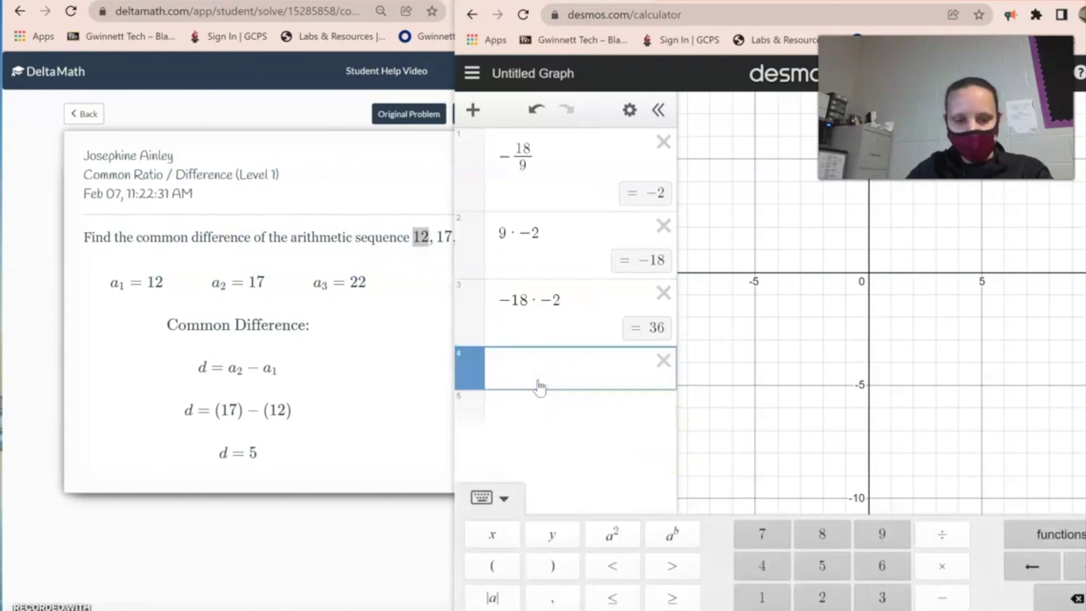
{"action": "type", "text": "17-1"}
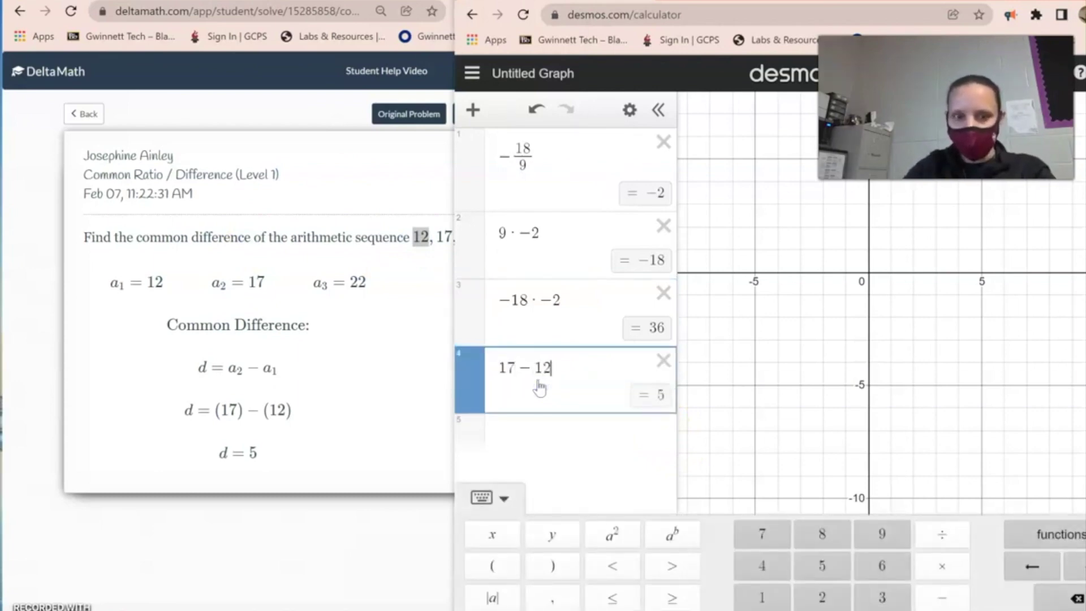
- Examine the example's terms 12, 17 and 22 and highlight its final line d = 5
{"action": "left_click", "coordinate": [418, 245]}
{"action": "double_click", "coordinate": [421, 237]}
{"action": "double_click", "coordinate": [444, 237]}
{"action": "double_click", "coordinate": [465, 238]}
{"action": "left_click_drag", "start_coordinate": [267, 450], "coordinate": [216, 453]}
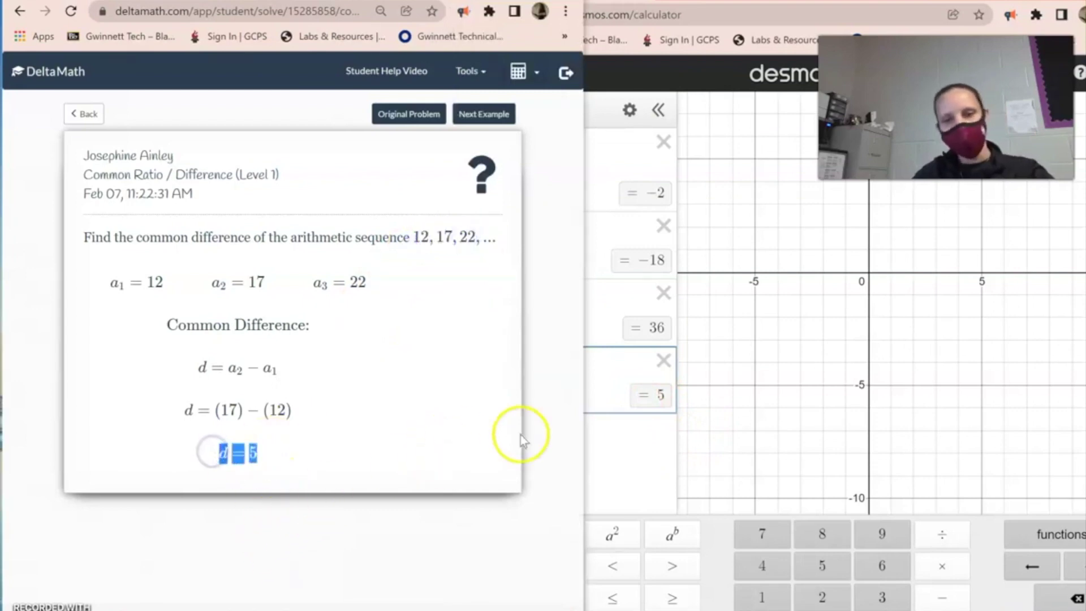
{"action": "left_click", "coordinate": [641, 450]}
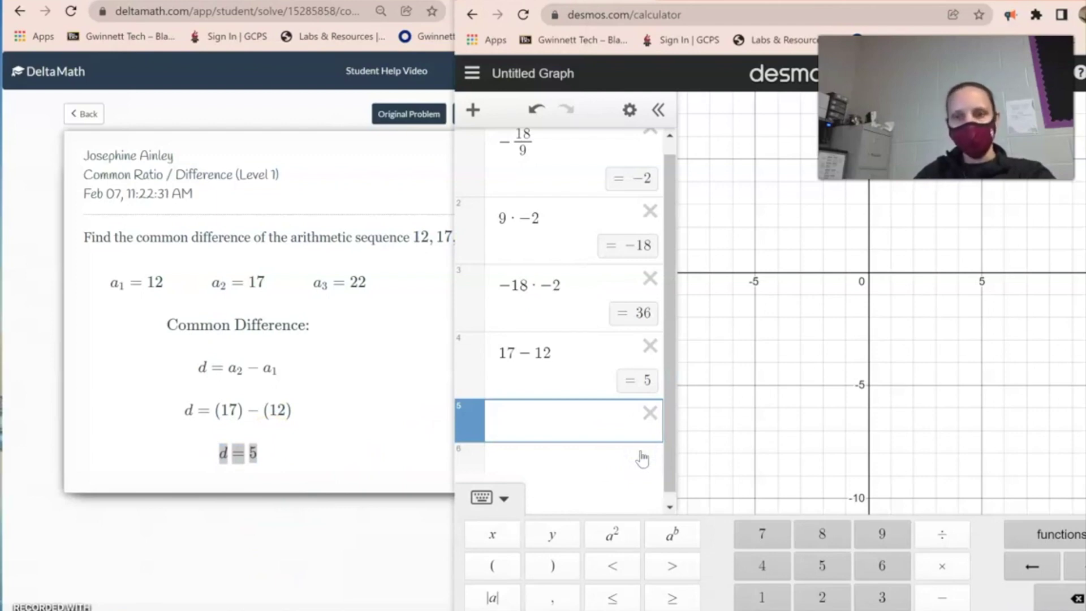
- Open the "Distinguish Arithmetic vs. Geometric Sequences" problem from the assignment list and highlight the term 12 in its sequence
{"action": "left_click", "coordinate": [82, 115]}
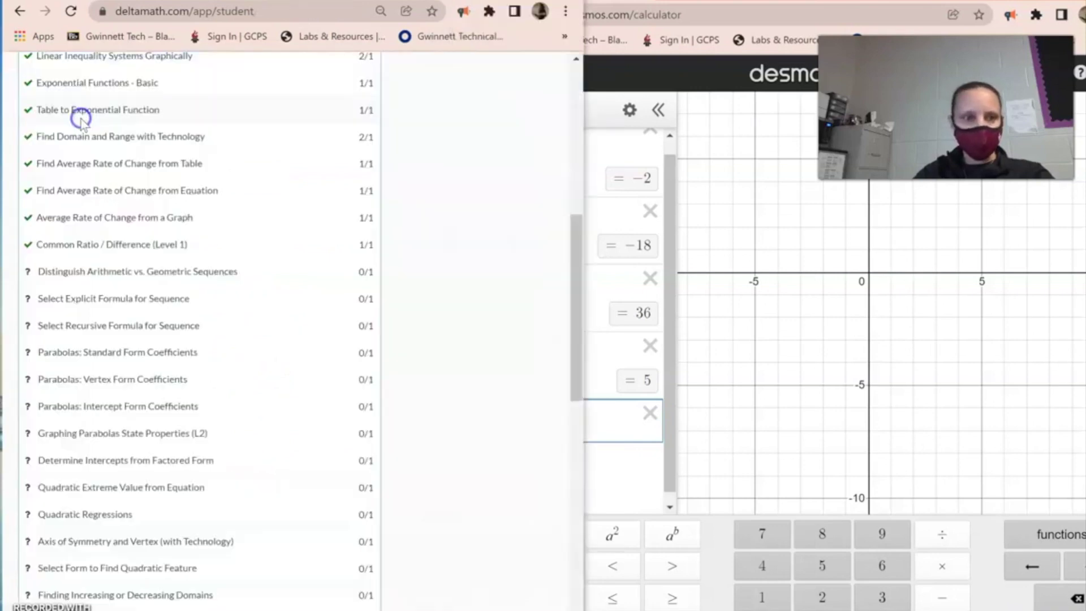
{"action": "left_click", "coordinate": [161, 272]}
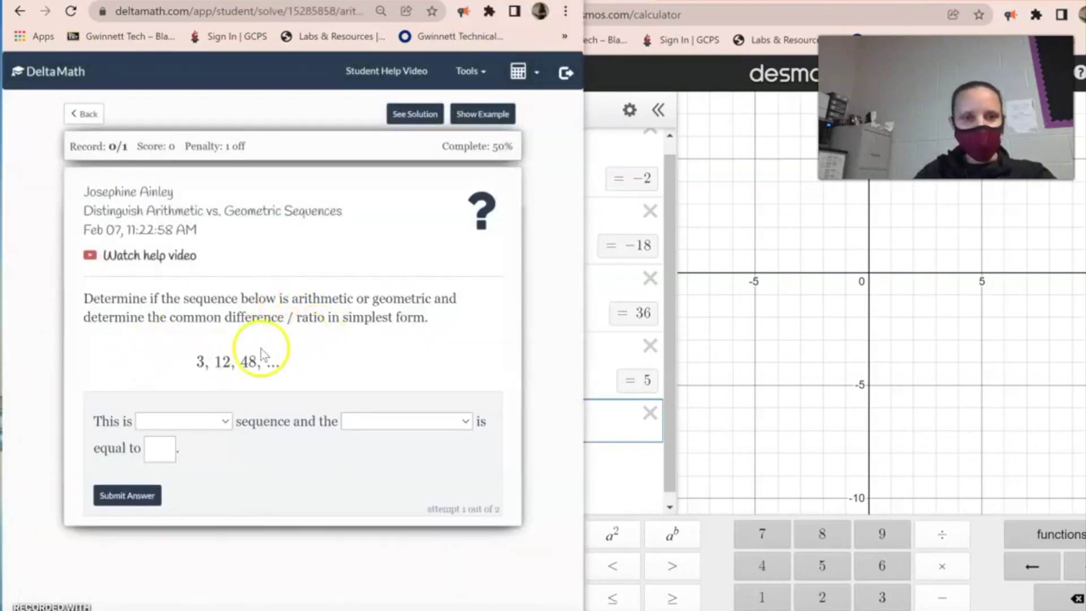
{"action": "left_click_drag", "start_coordinate": [187, 362], "coordinate": [218, 364]}
{"action": "double_click", "coordinate": [224, 362]}
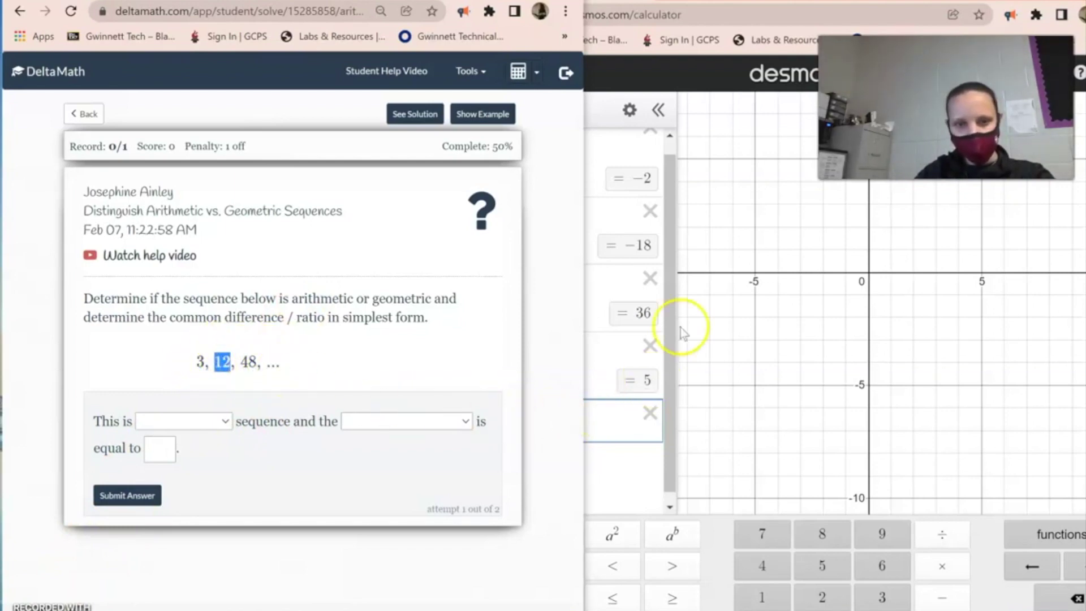
- Delete all the old calculations from the Desmos expression list
{"action": "left_click", "coordinate": [649, 145]}
{"action": "left_click", "coordinate": [650, 145]}
{"action": "left_click", "coordinate": [651, 144]}
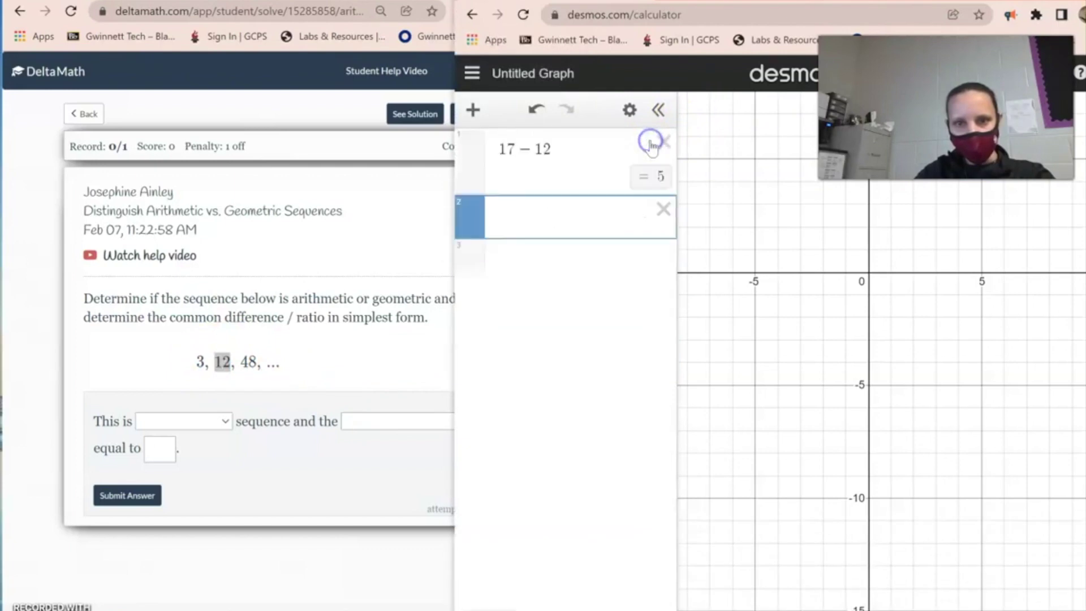
{"action": "left_click", "coordinate": [652, 144]}
- Calculate the possible ratio 12/3 and the possible difference 12 − 3 on separate Desmos lines
{"action": "left_click", "coordinate": [563, 156]}
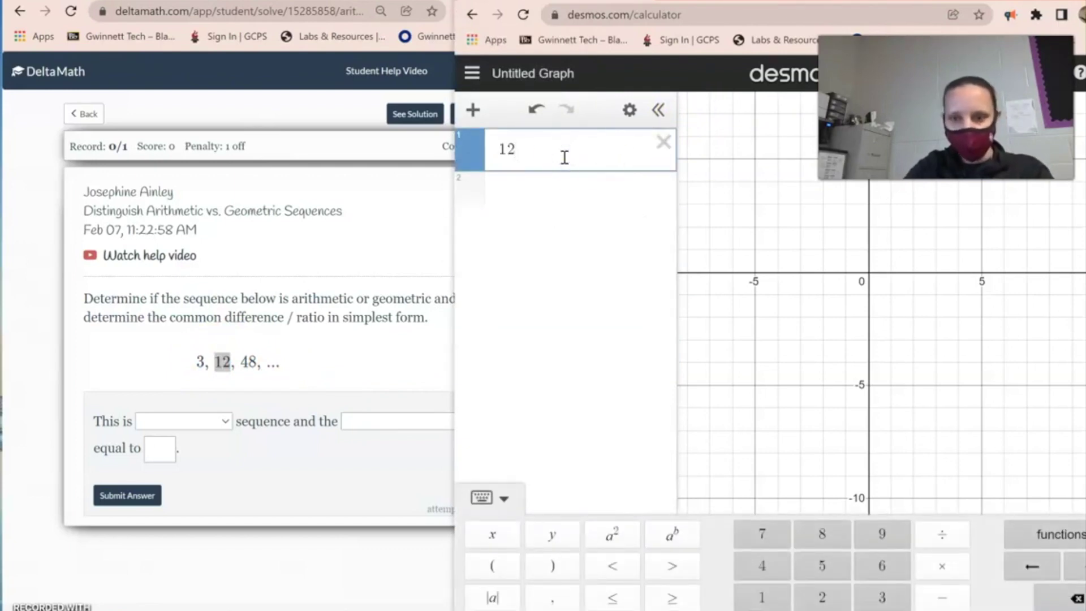
{"action": "type", "text": "12/"}
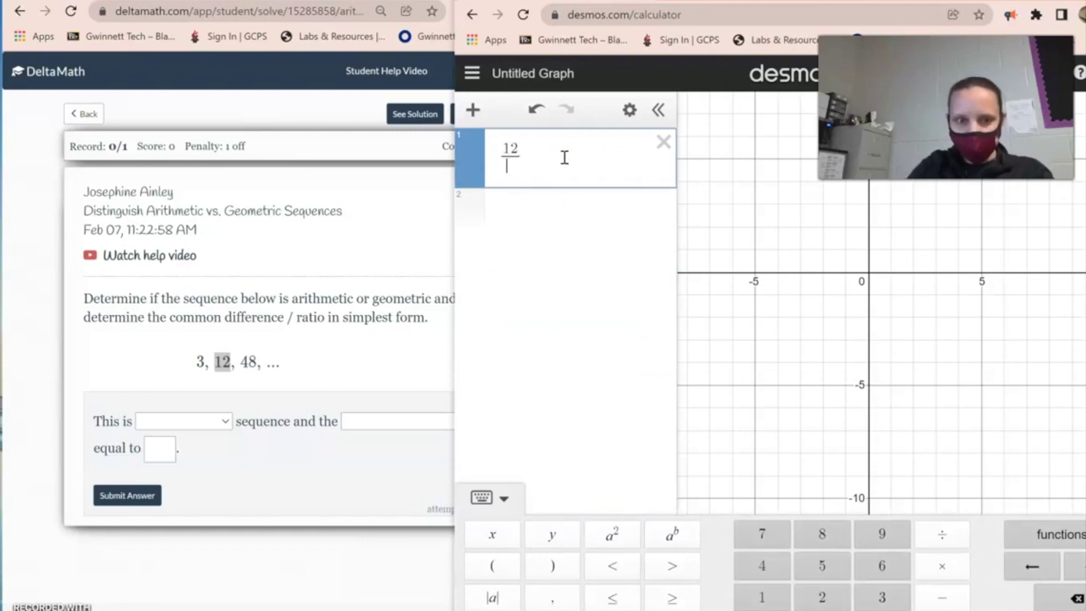
{"action": "type", "text": "3"}
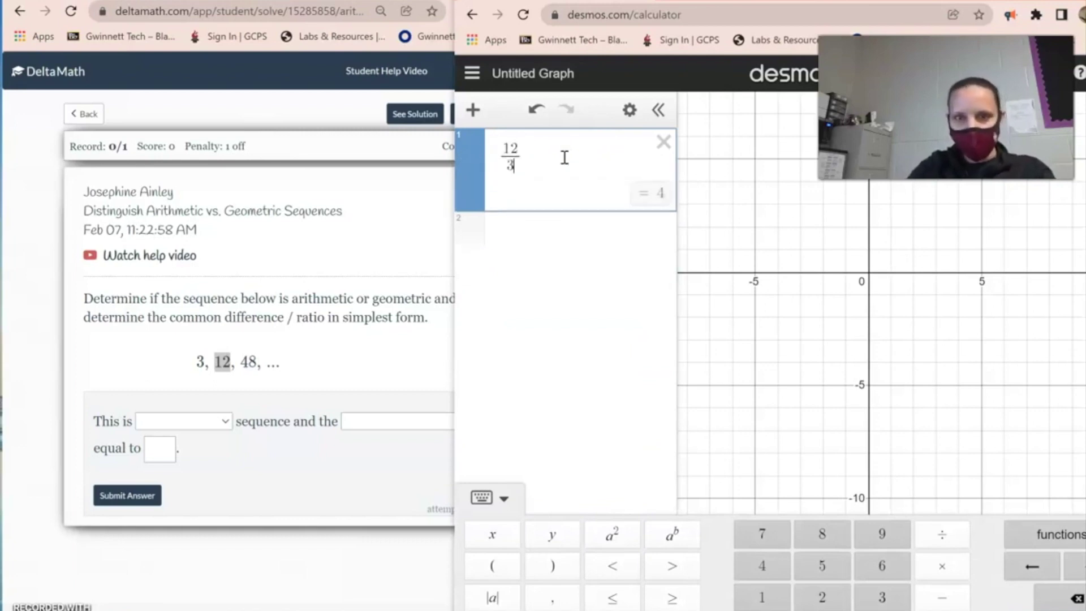
{"action": "left_click", "coordinate": [544, 249]}
{"action": "type", "text": "12 −"}
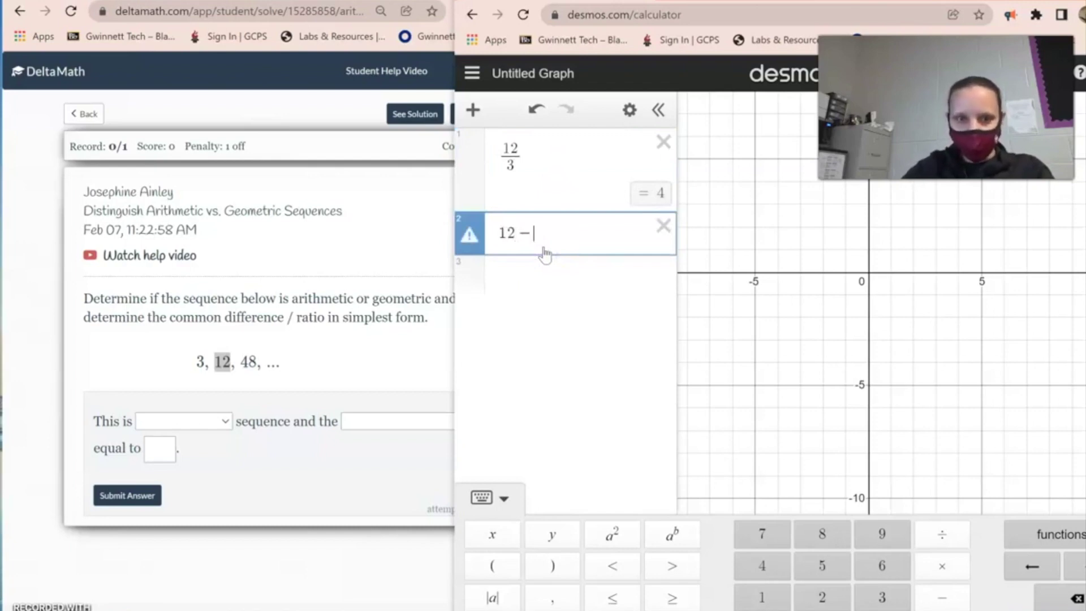
{"action": "type", "text": "-3"}
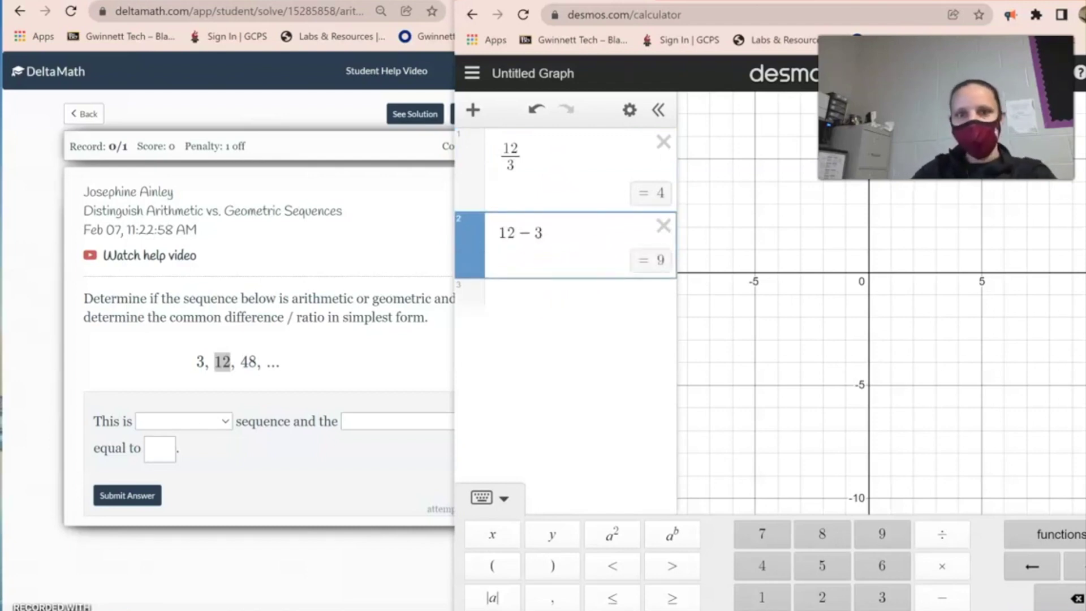
- Test the ratio 4 against the third term by calculating 3 · 4 · 4 in Desmos
{"action": "left_click", "coordinate": [562, 313]}
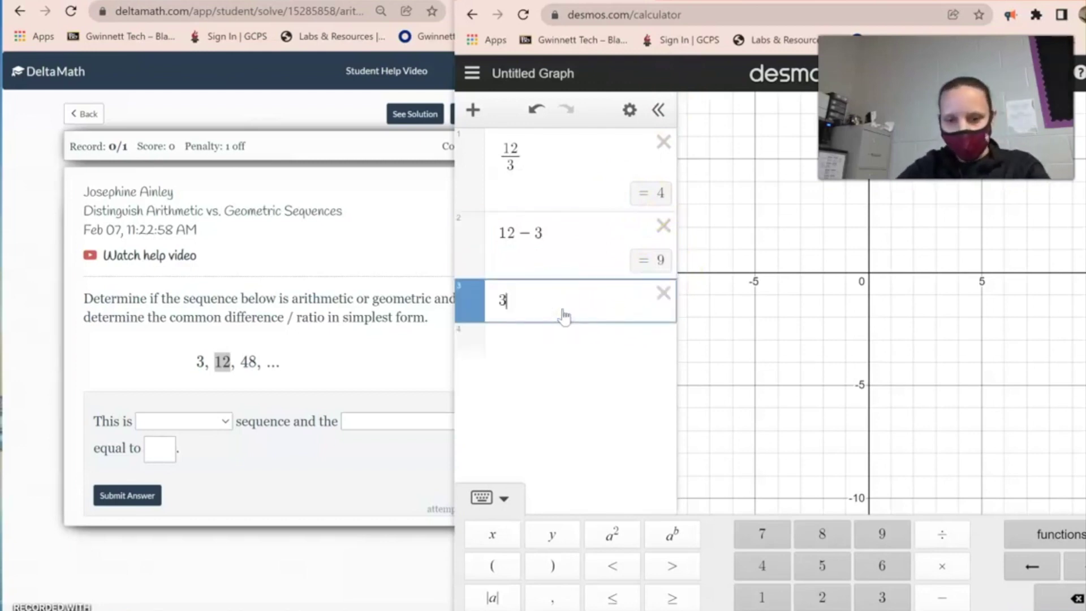
{"action": "type", "text": "3*4"}
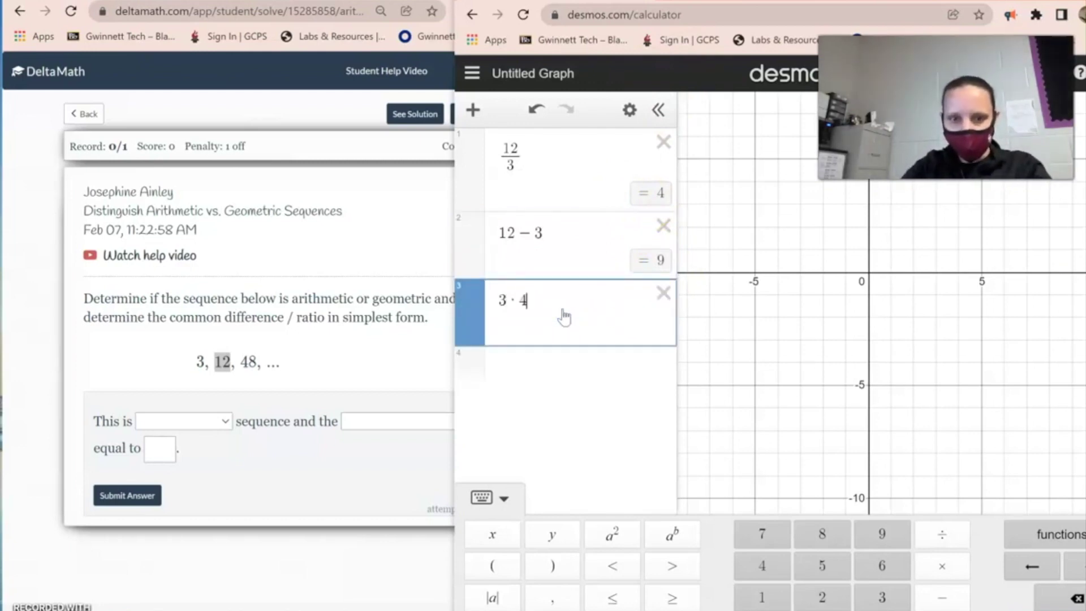
{"action": "type", "text": "*4"}
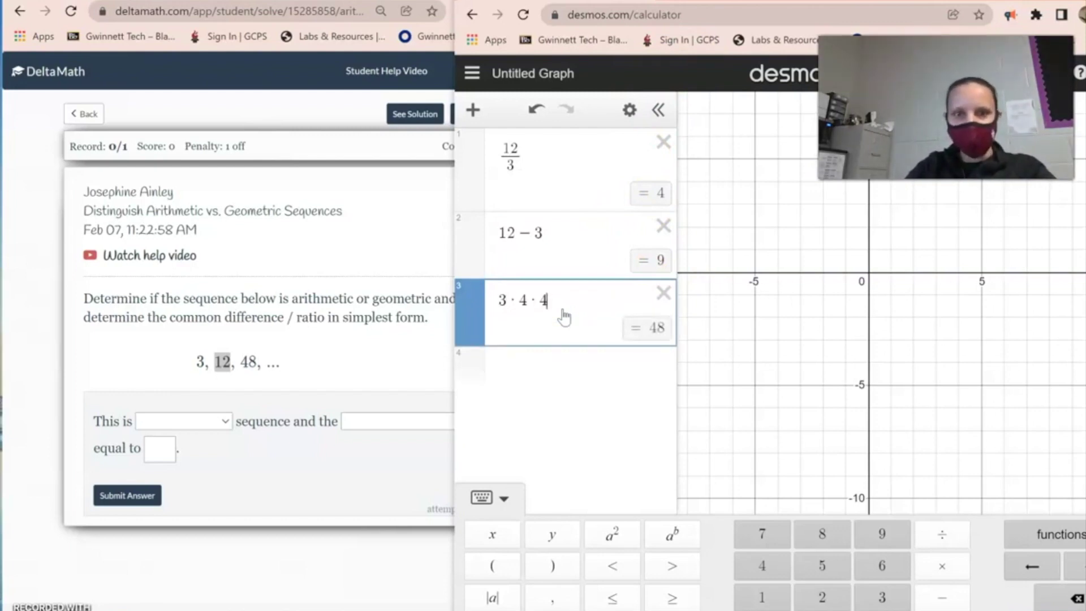
- Test the difference 9 against the third term by calculating 3 + 9 + 9 on a new Desmos line
{"action": "left_click", "coordinate": [562, 253]}
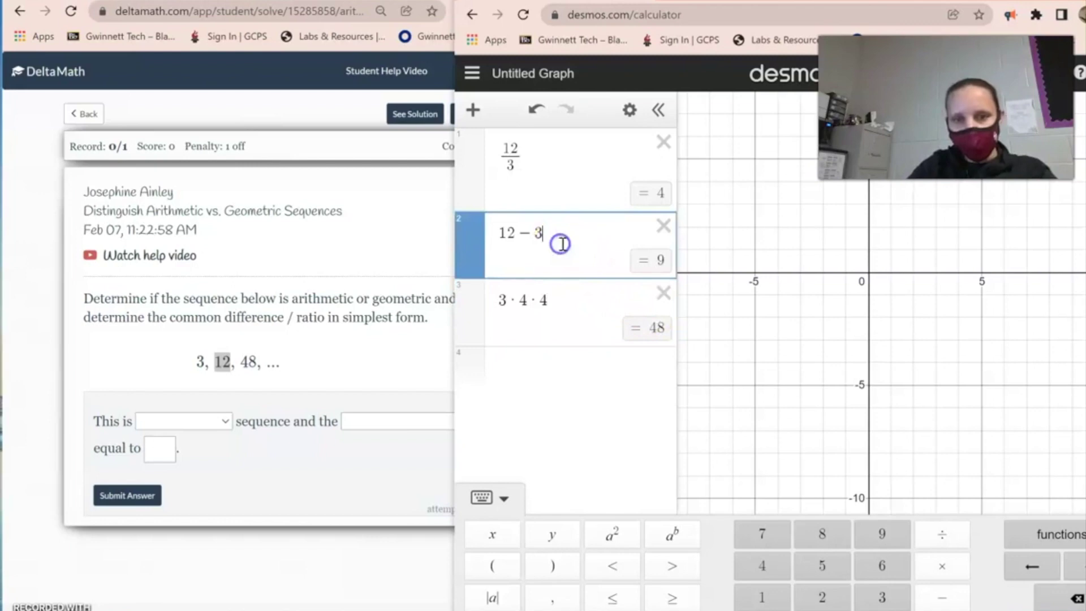
{"action": "left_click", "coordinate": [525, 373]}
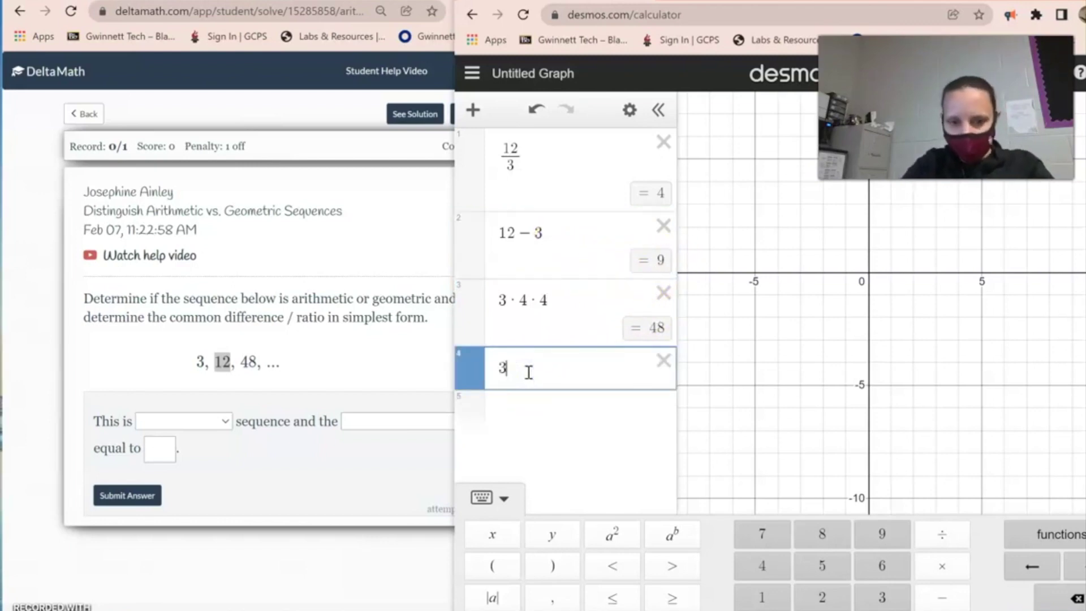
{"action": "type", "text": "3 + "}
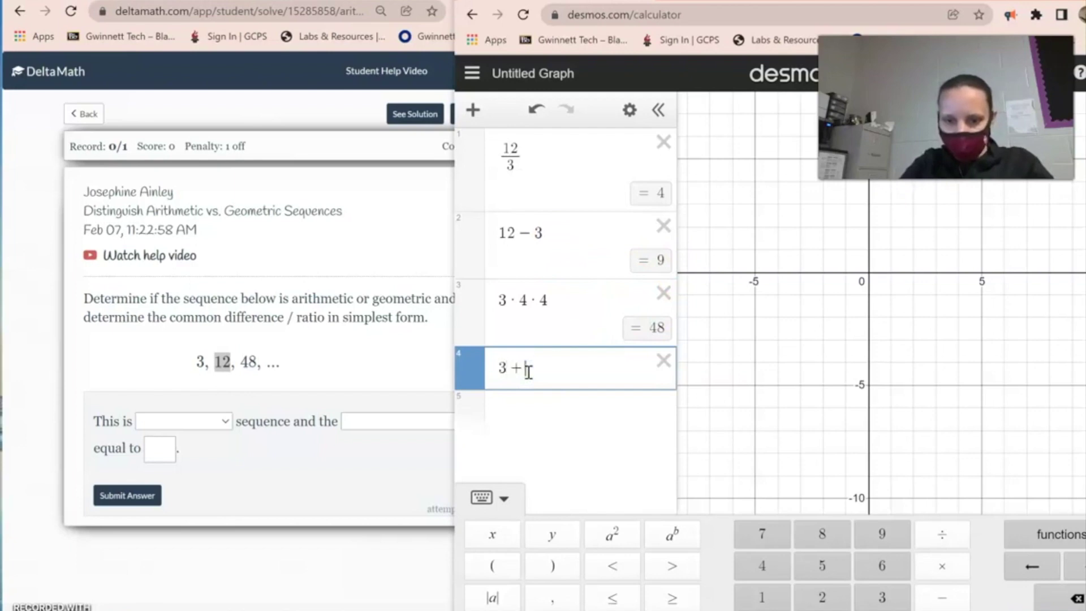
{"action": "type", "text": "9 "}
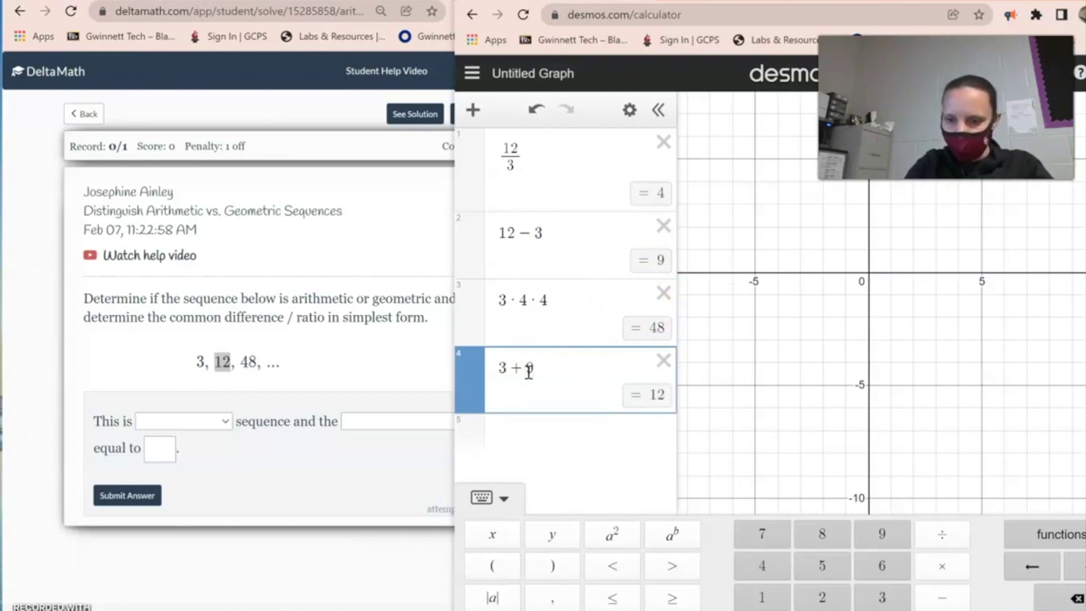
{"action": "type", "text": "+ 9"}
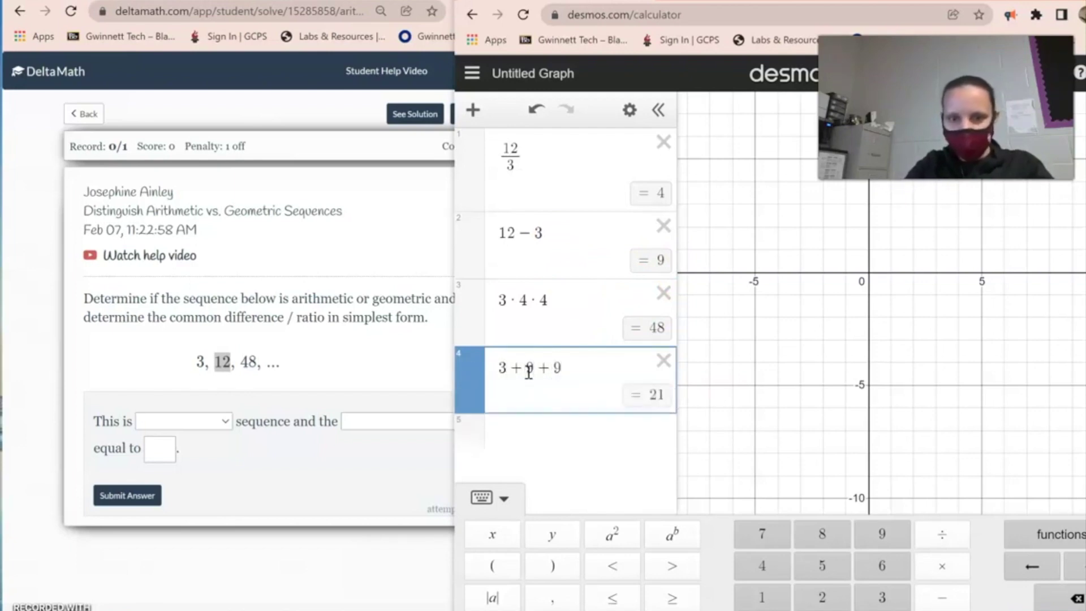
- Classify the sequence 3, 12, 48, … in DeltaMath as a geometric sequence described by its common ratio
{"action": "left_click", "coordinate": [162, 444]}
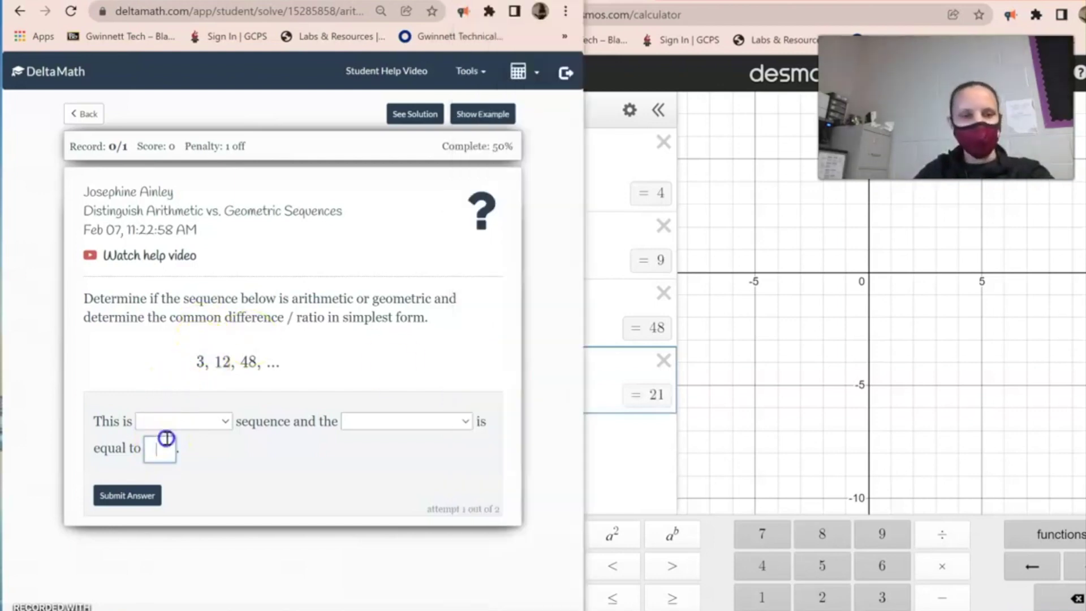
{"action": "left_click", "coordinate": [175, 429]}
{"action": "left_click", "coordinate": [187, 454]}
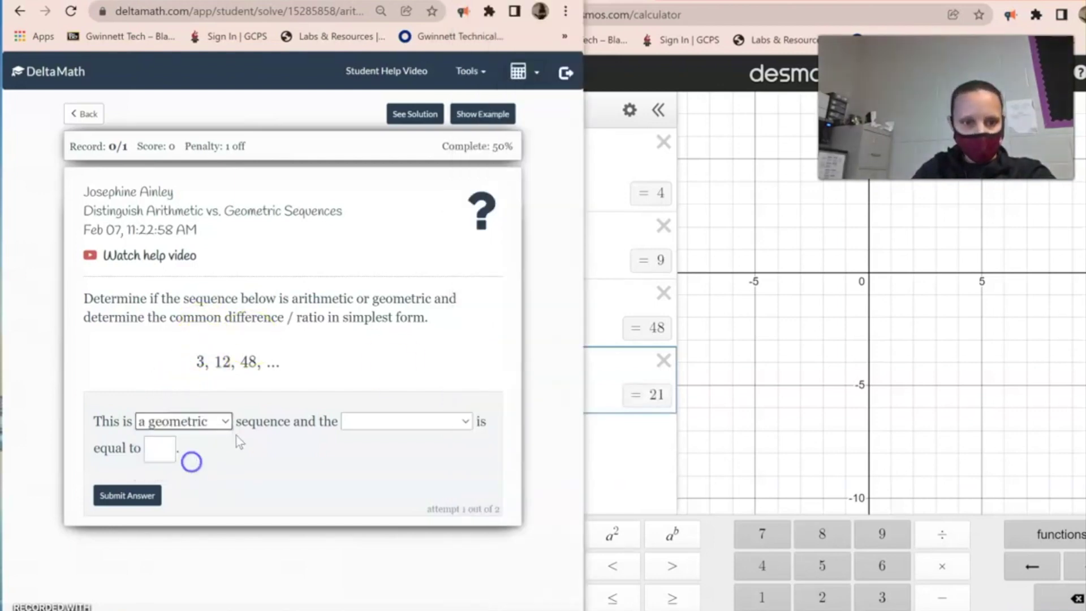
{"action": "left_click", "coordinate": [368, 426]}
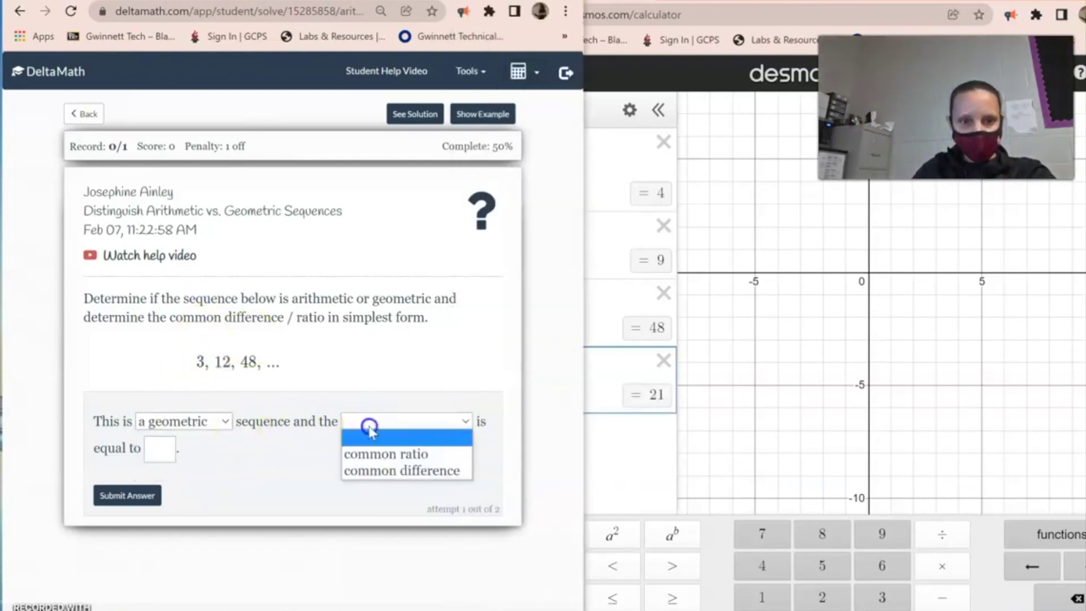
{"action": "left_click", "coordinate": [396, 455]}
- Enter 4 as the common ratio and submit the answer
{"action": "left_click", "coordinate": [163, 446]}
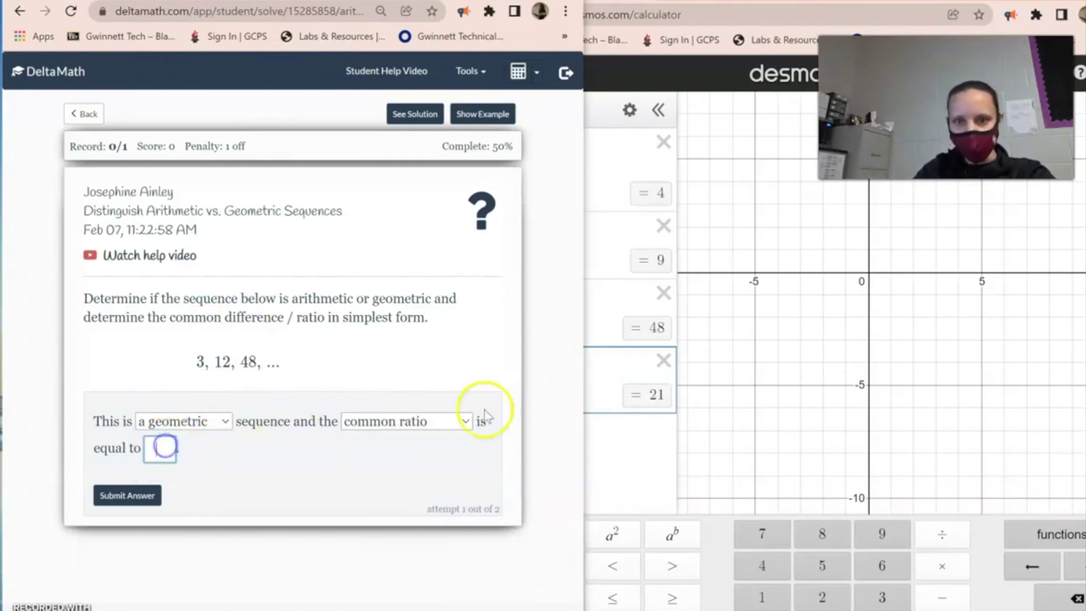
{"action": "left_click", "coordinate": [617, 468]}
{"action": "left_click", "coordinate": [162, 450]}
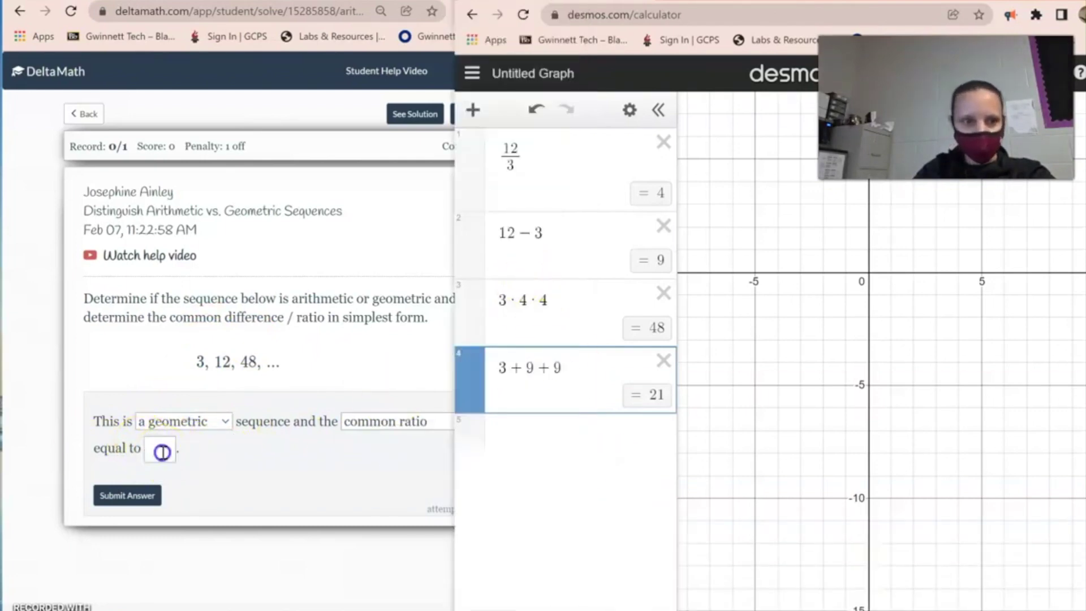
{"action": "type", "text": "4"}
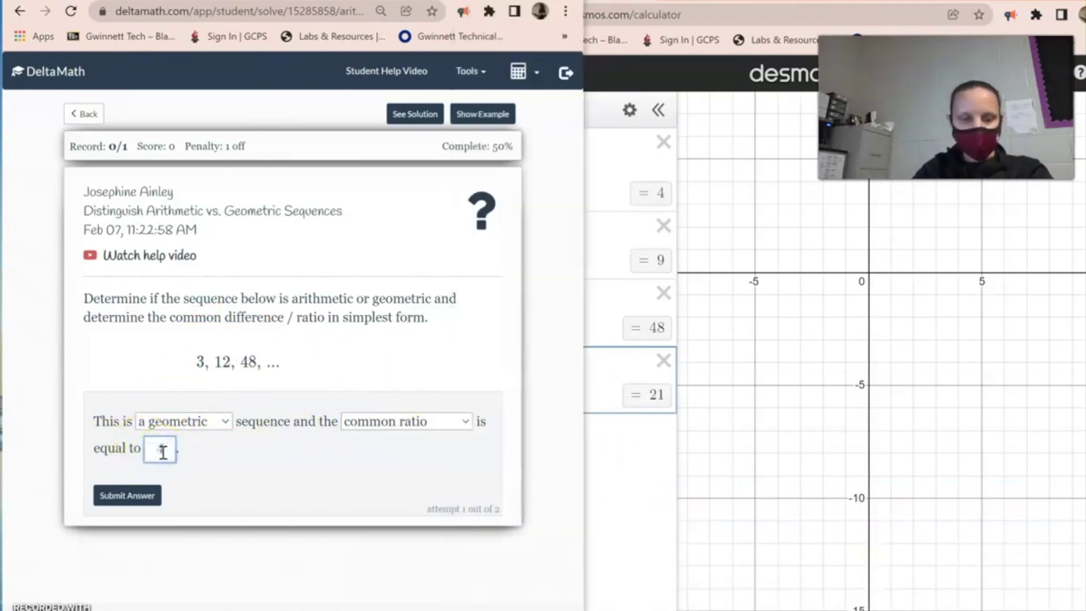
{"action": "left_click", "coordinate": [633, 435]}
{"action": "left_click", "coordinate": [330, 469]}
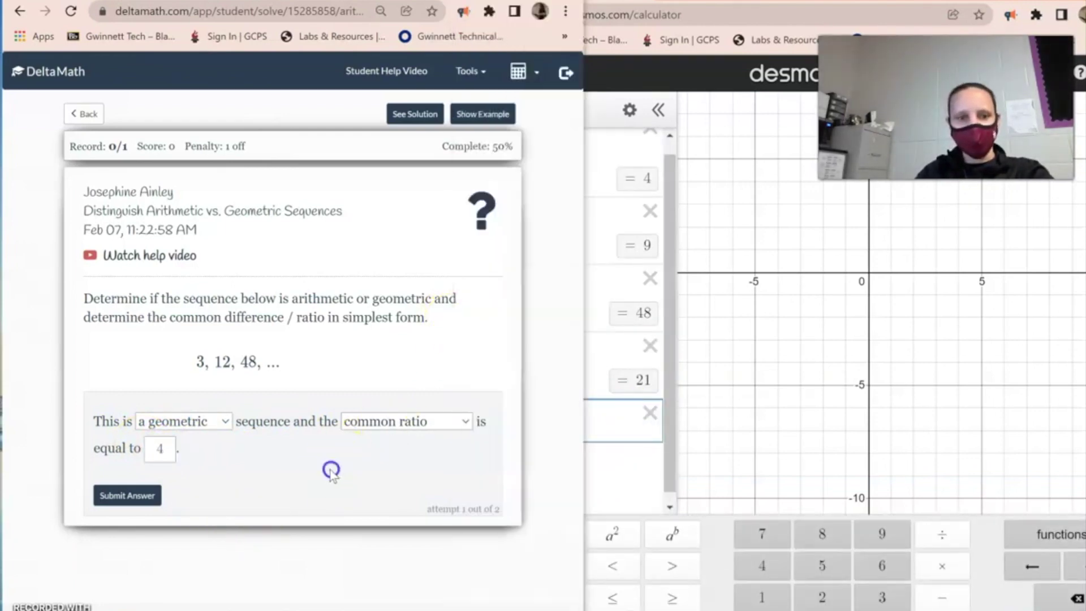
{"action": "left_click", "coordinate": [138, 497]}
- Return to the assignment list and open the "Select Explicit Formula for Sequence" problem
{"action": "left_click", "coordinate": [417, 215]}
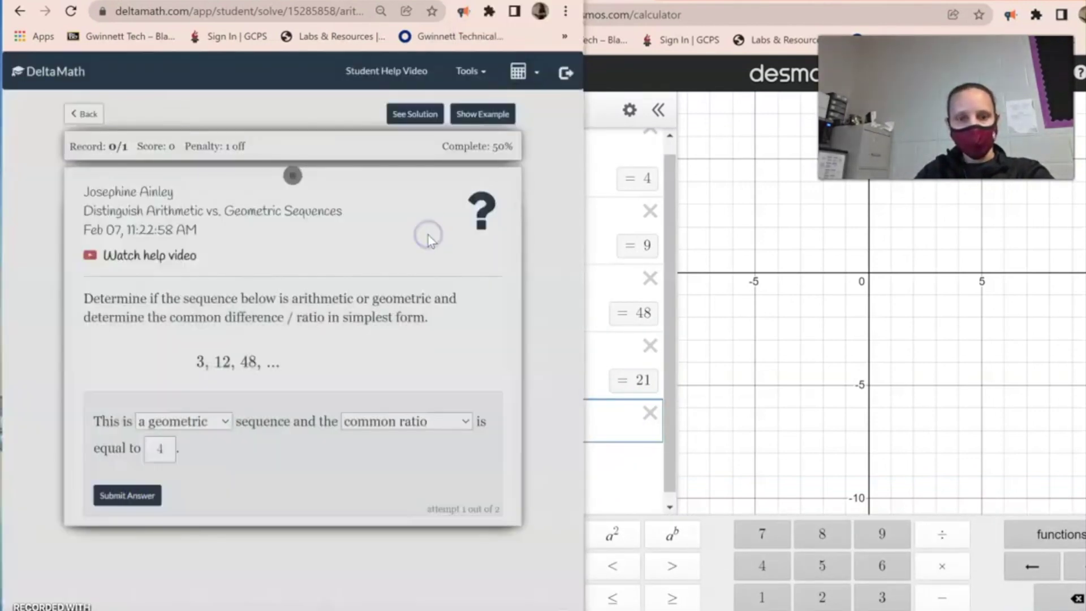
{"action": "left_click", "coordinate": [79, 114]}
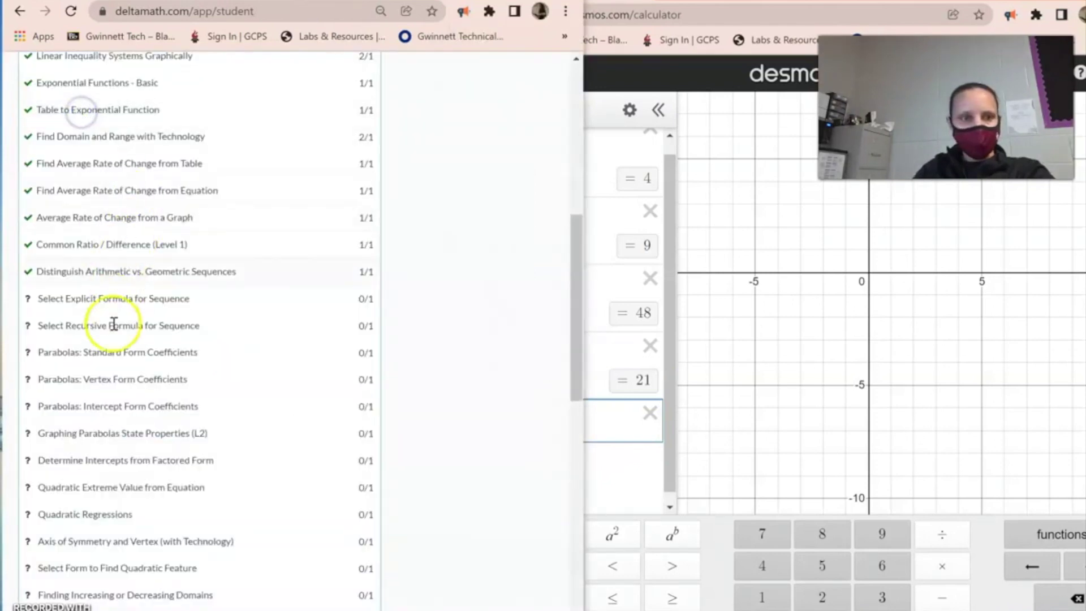
{"action": "left_click", "coordinate": [112, 297]}
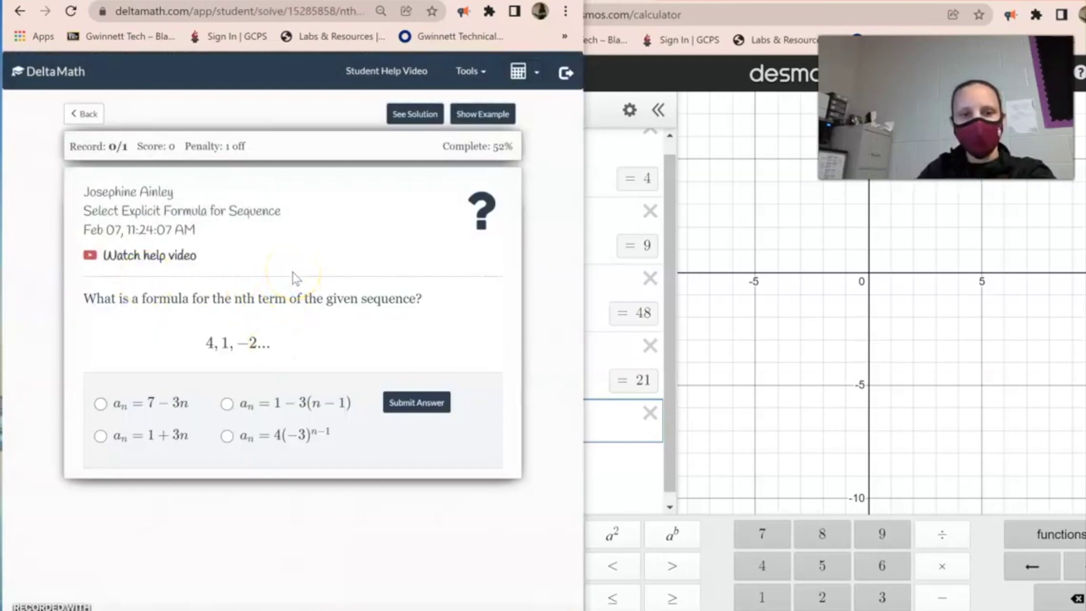
- Delete all the old calculations from the Desmos expression list
{"action": "left_click", "coordinate": [650, 412]}
{"action": "left_click", "coordinate": [664, 360]}
{"action": "left_click", "coordinate": [663, 293]}
{"action": "left_click", "coordinate": [663, 226]}
{"action": "left_click", "coordinate": [663, 142]}
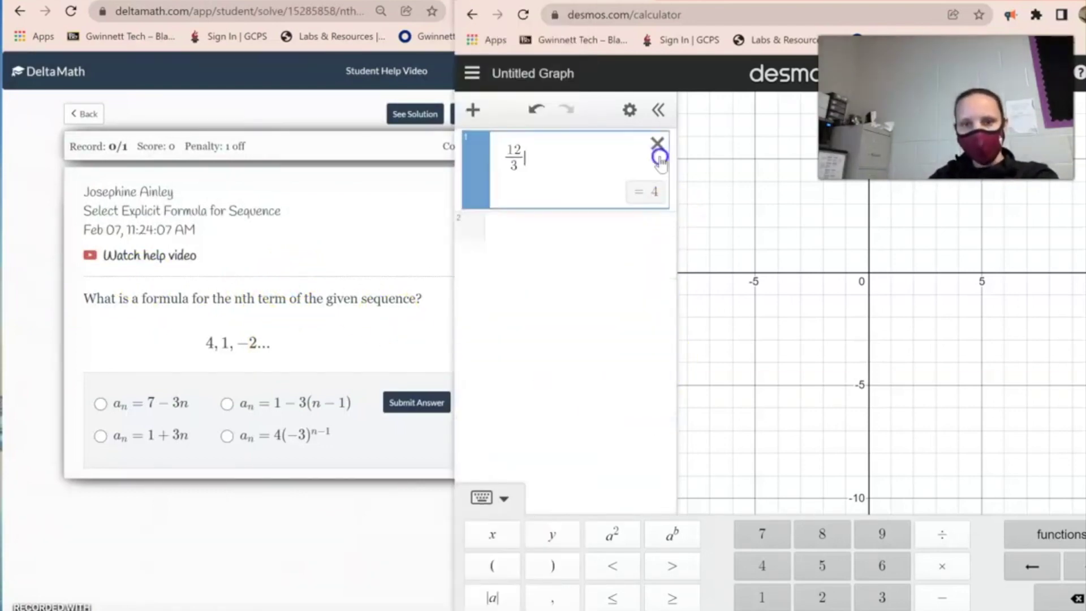
- Handwrite n = 1, 2, 3 … above the sequence 4, 1, −2 and substitute 1 for n in the option 7 − 3n
{"action": "left_click", "coordinate": [150, 368]}
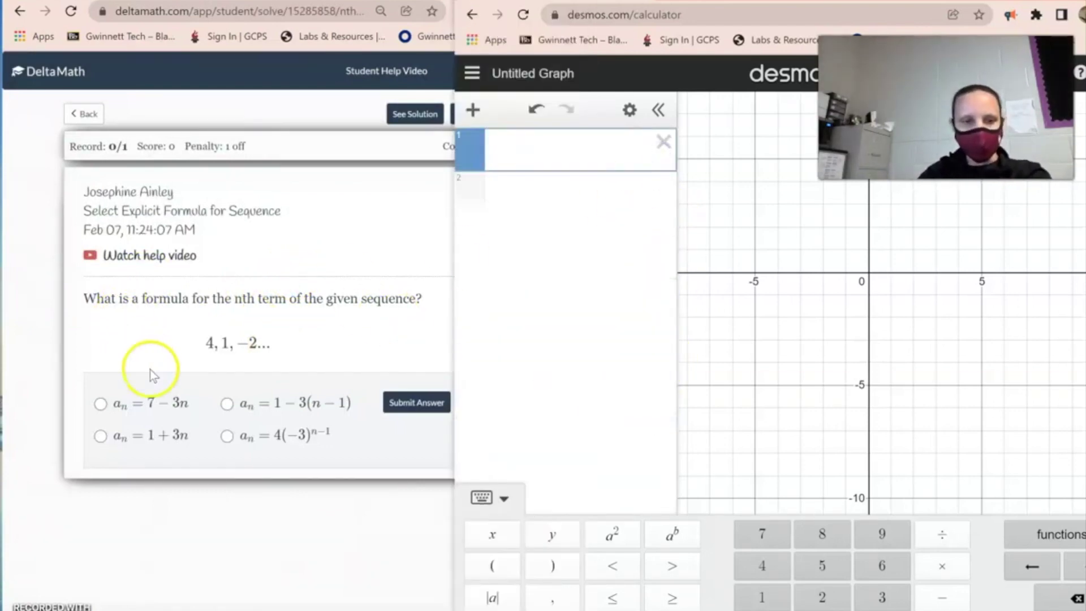
{"action": "left_click", "coordinate": [140, 319]}
{"action": "left_click_drag", "start_coordinate": [95, 300], "coordinate": [422, 303]}
{"action": "left_click", "coordinate": [151, 403]}
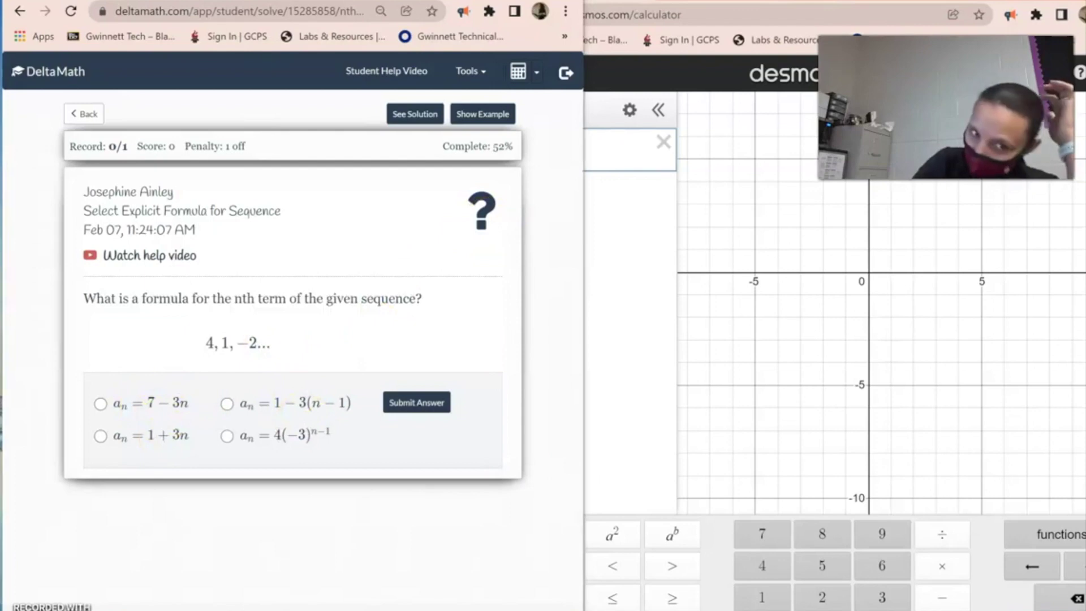
{"action": "left_click_drag", "start_coordinate": [177, 311], "coordinate": [175, 327]}
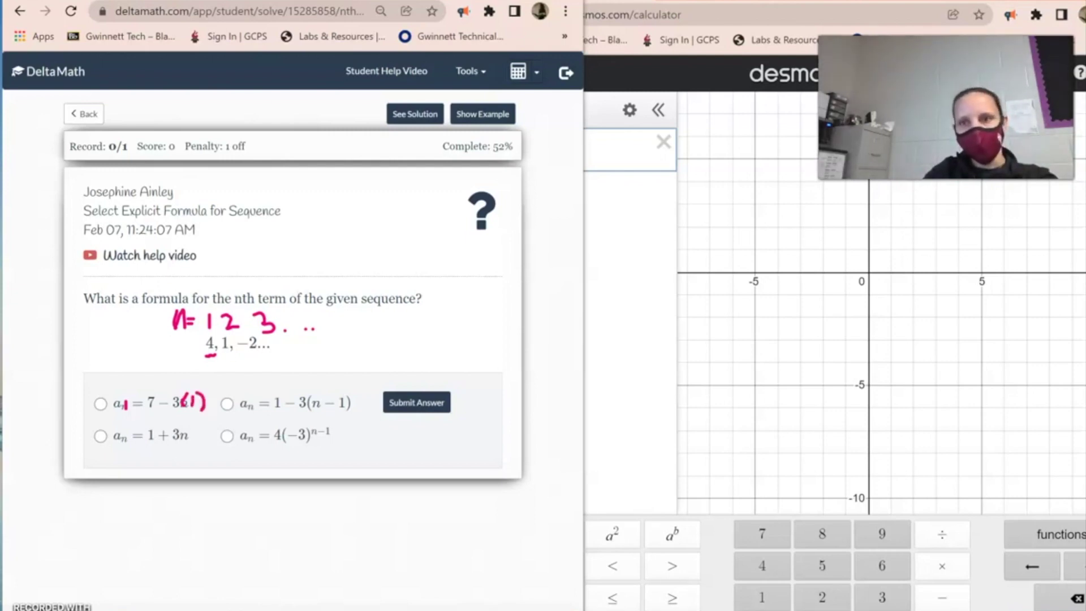
{"action": "left_click", "coordinate": [916, 184]}
{"action": "left_click", "coordinate": [608, 390]}
- Copy the answer options 7 − 3n, 1 − 3(n − 1) and 1 + 3n onto separate Desmos lines
{"action": "left_click_drag", "start_coordinate": [230, 406], "coordinate": [152, 411]}
{"action": "key", "text": "ctrl+c"}
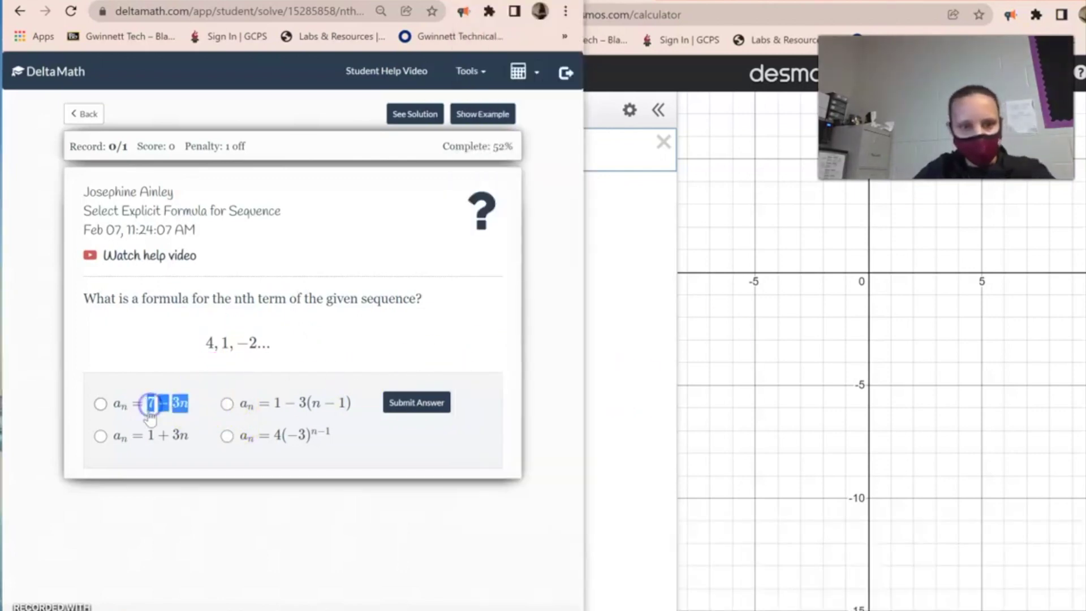
{"action": "left_click", "coordinate": [606, 164]}
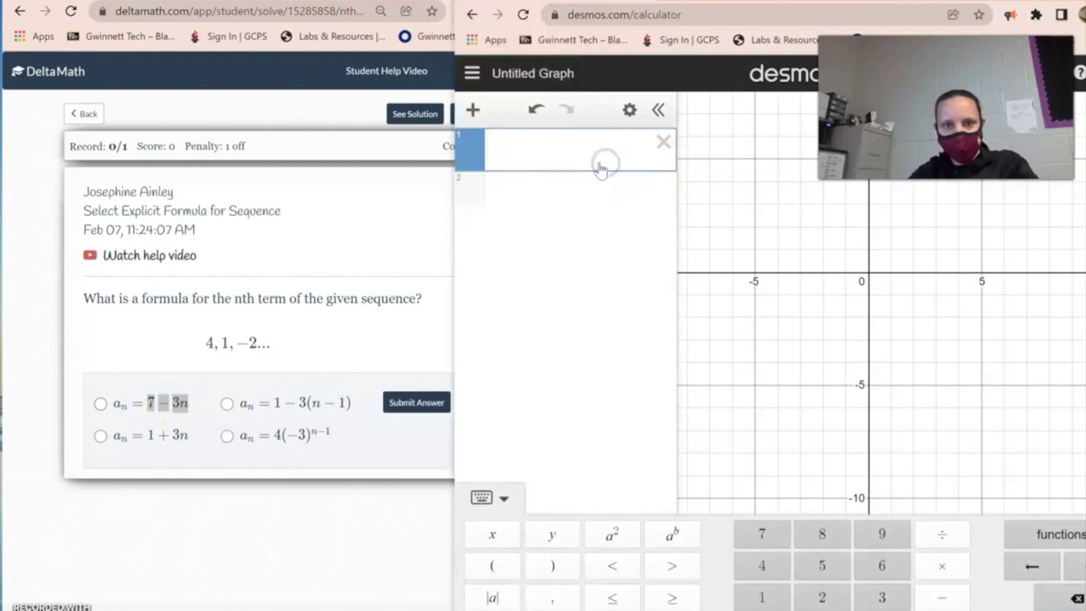
{"action": "key", "text": "ctrl+v"}
{"action": "left_click_drag", "start_coordinate": [351, 402], "coordinate": [268, 403]}
{"action": "key", "text": "ctrl+c"}
{"action": "left_click", "coordinate": [610, 243]}
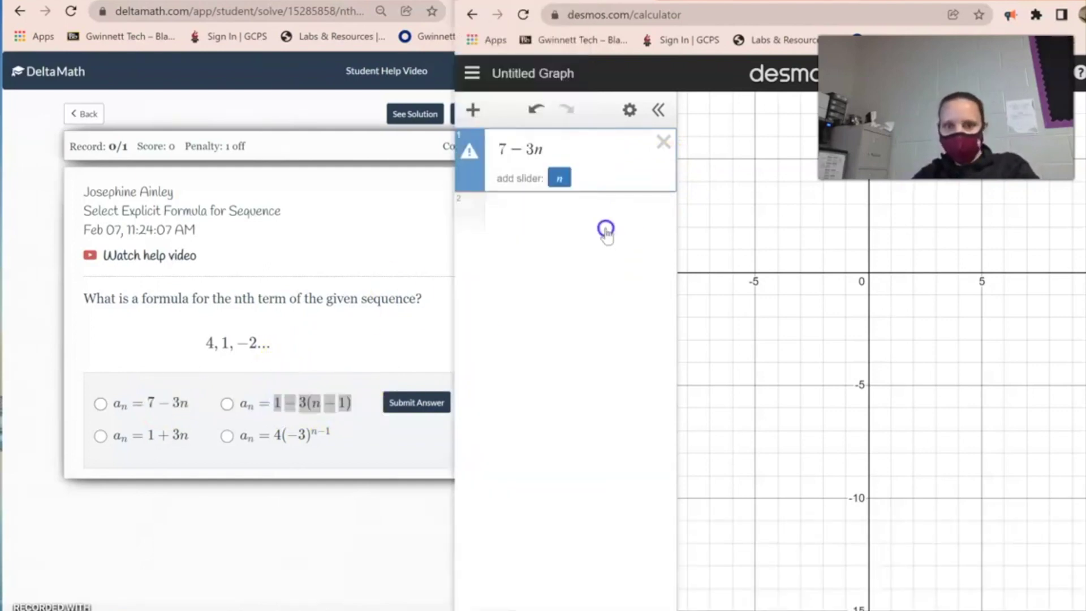
{"action": "key", "text": "ctrl+v"}
{"action": "left_click_drag", "start_coordinate": [194, 441], "coordinate": [146, 436]}
{"action": "left_click", "coordinate": [598, 305]}
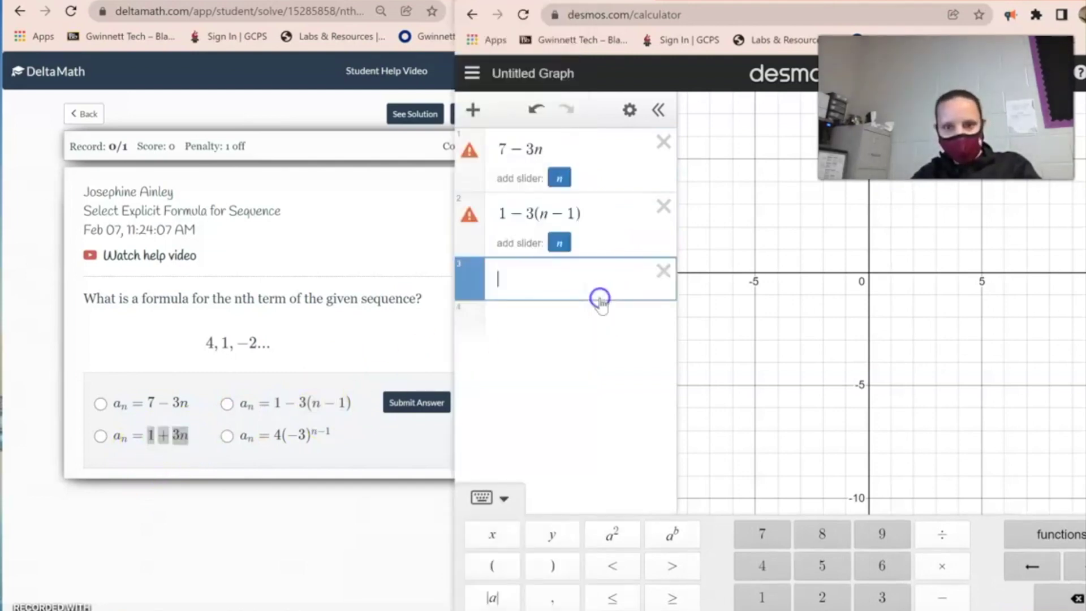
{"action": "type", "text": "1+3n"}
- Copy the option 4(−3)^(n−1) to the fourth Desmos line, rewriting n − 1 as the exponent and removing the extra line
{"action": "left_click_drag", "start_coordinate": [331, 435], "coordinate": [273, 437]}
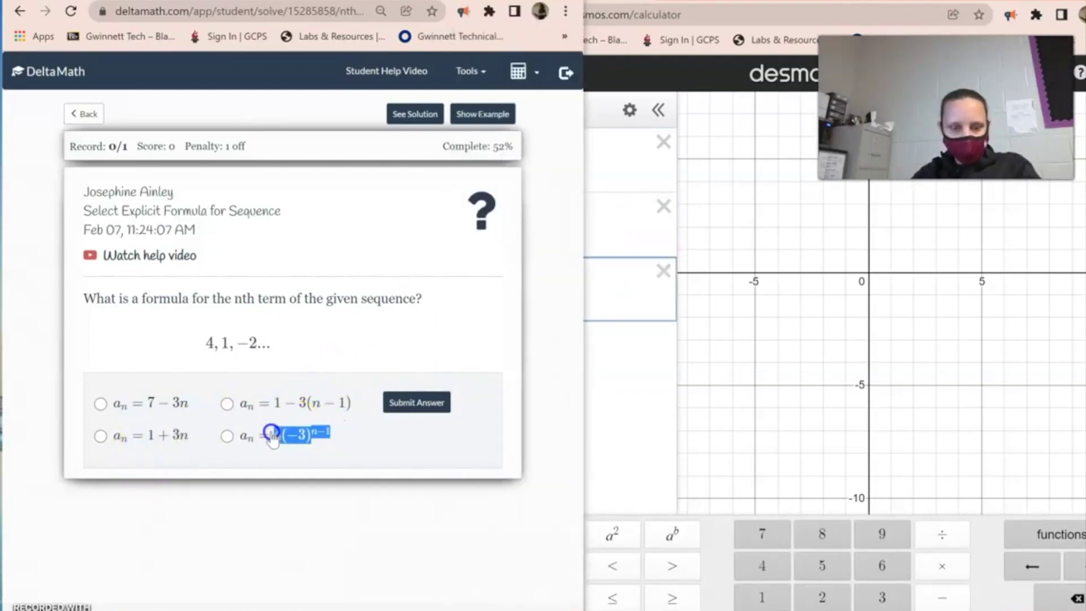
{"action": "left_click", "coordinate": [604, 354]}
{"action": "type", "text": "4(−3) n−1"}
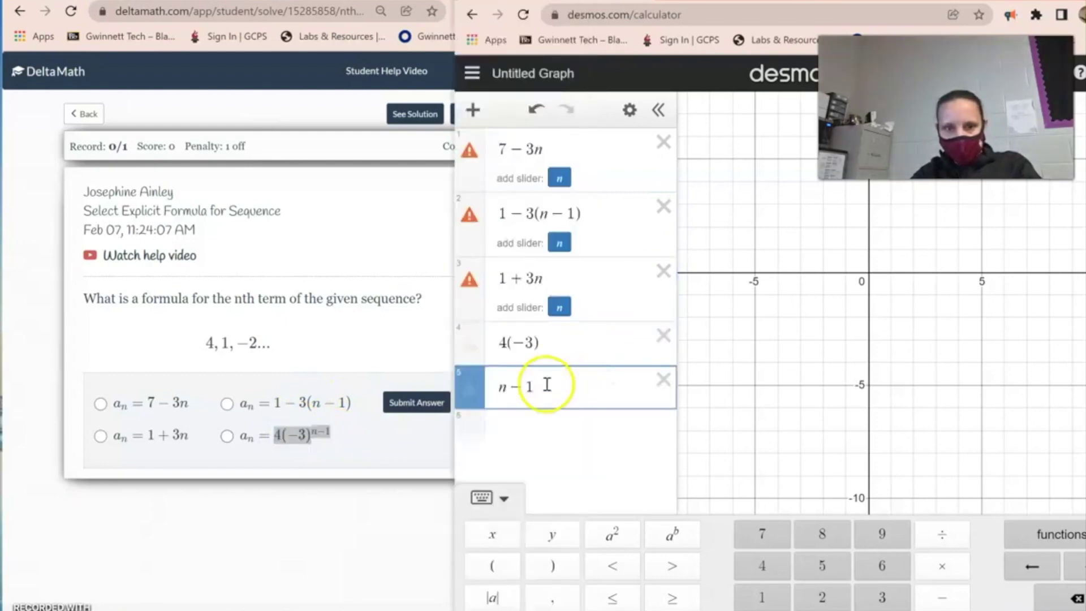
{"action": "left_click_drag", "start_coordinate": [547, 384], "coordinate": [497, 387]}
{"action": "key", "text": "ctrl+x"}
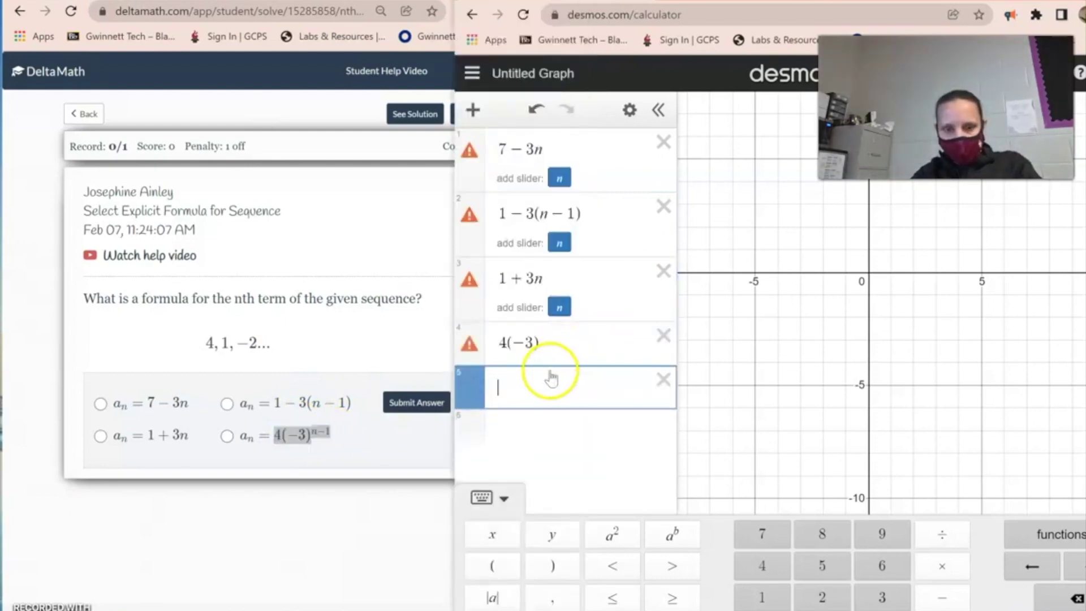
{"action": "left_click", "coordinate": [548, 345]}
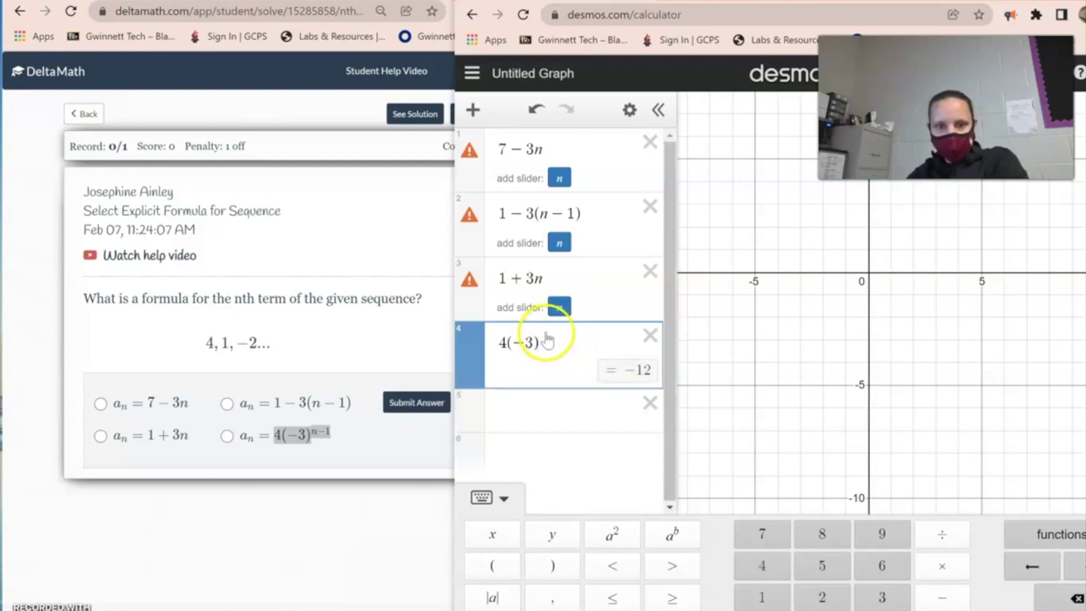
{"action": "type", "text": "^("}
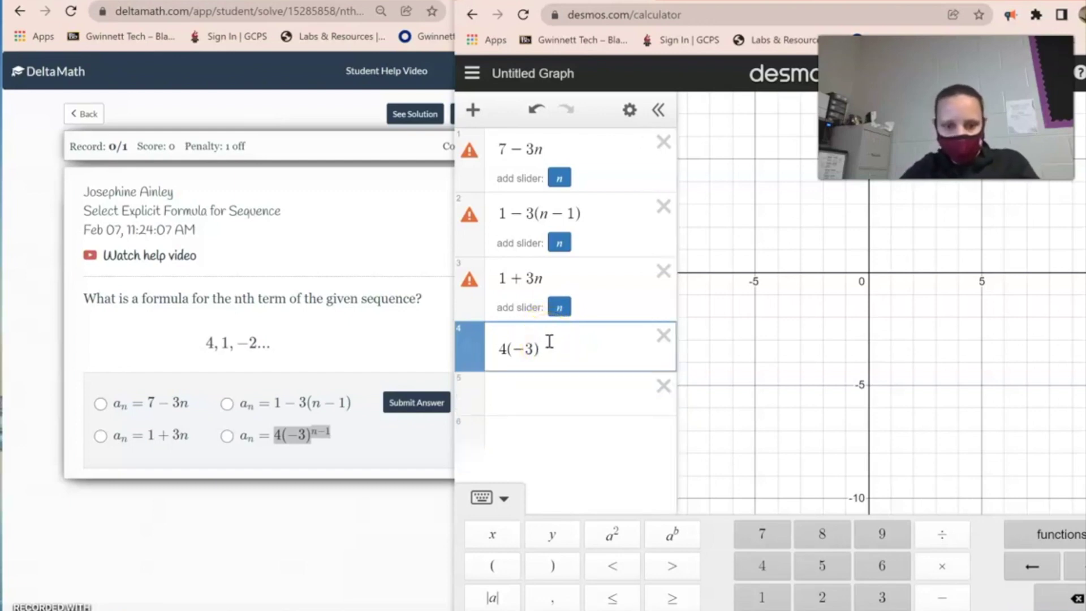
{"action": "type", "text": "n-1"}
{"action": "left_click", "coordinate": [647, 407]}
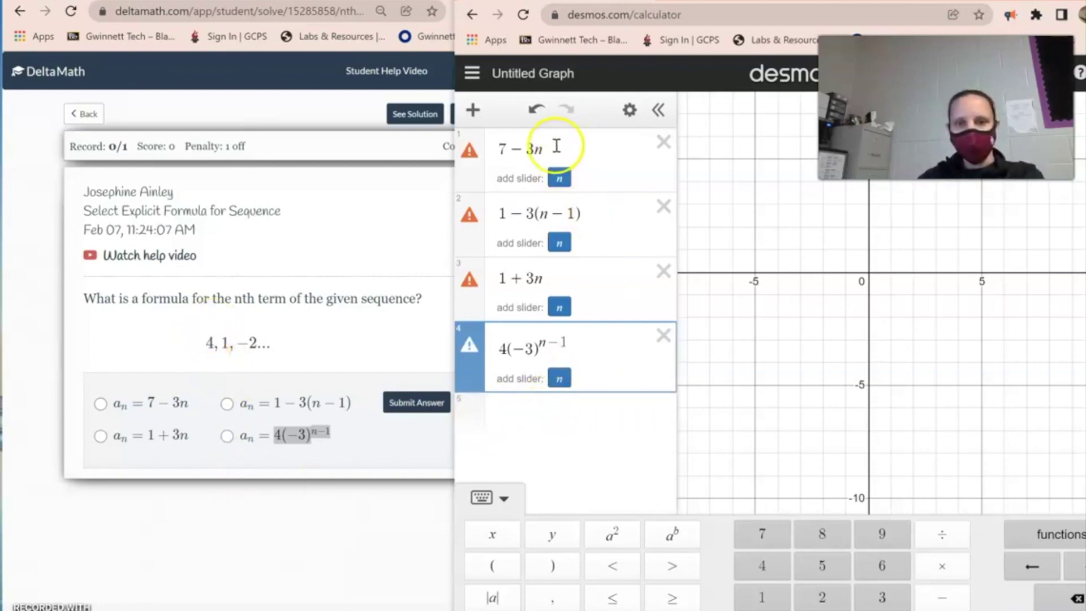
- Test the formula 7 − 3n on the first Desmos line by replacing n with 1, 2 and −2 in turn
{"action": "left_click", "coordinate": [557, 146]}
{"action": "key", "text": "BackSpace"}
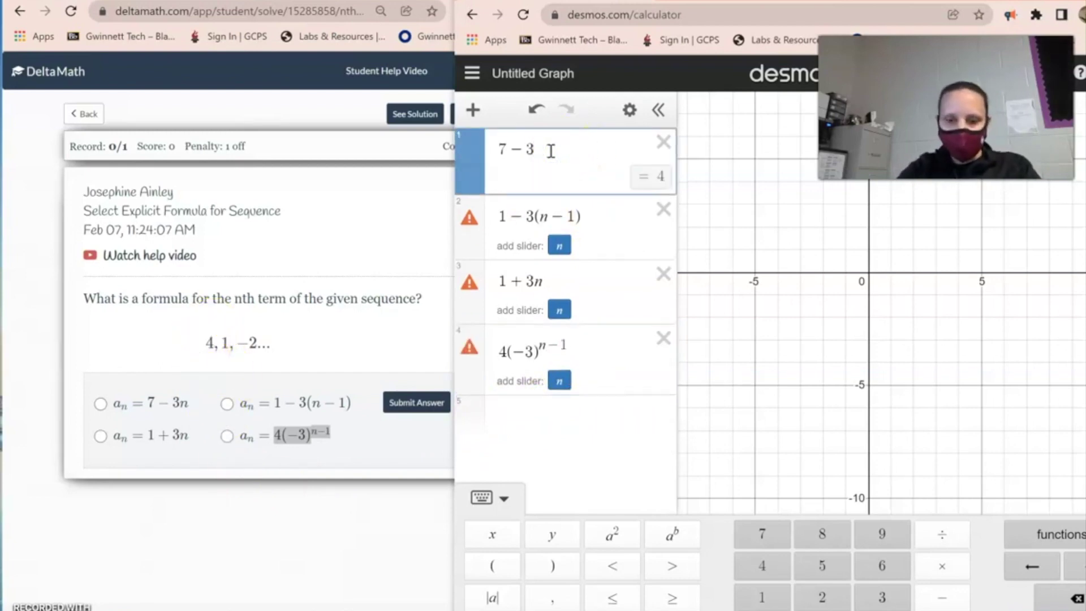
{"action": "type", "text": "(1"}
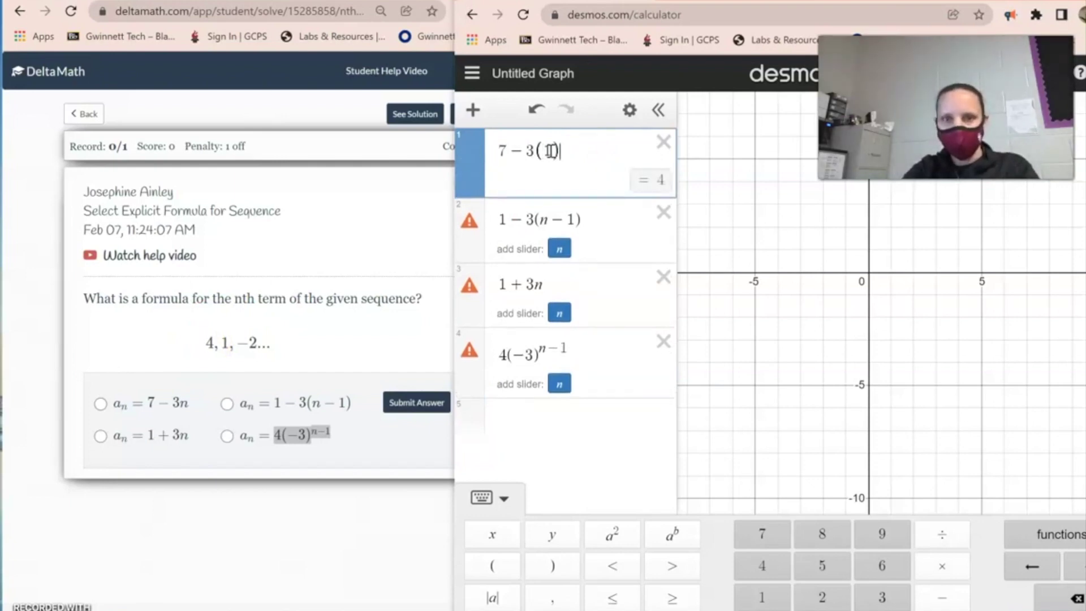
{"action": "left_click", "coordinate": [552, 150]}
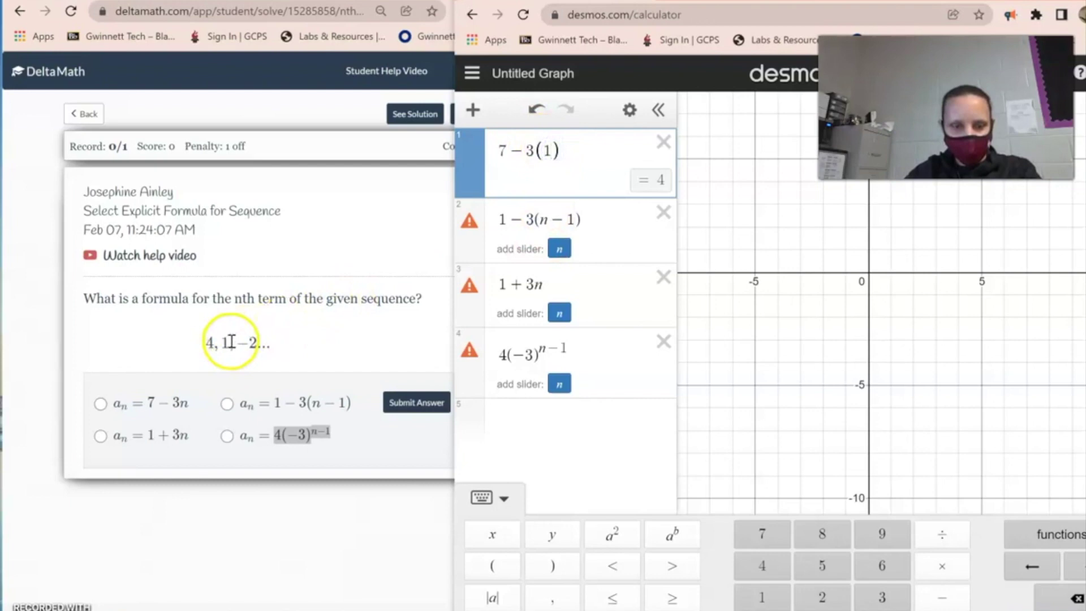
{"action": "key", "text": "BackSpace"}
{"action": "type", "text": "2"}
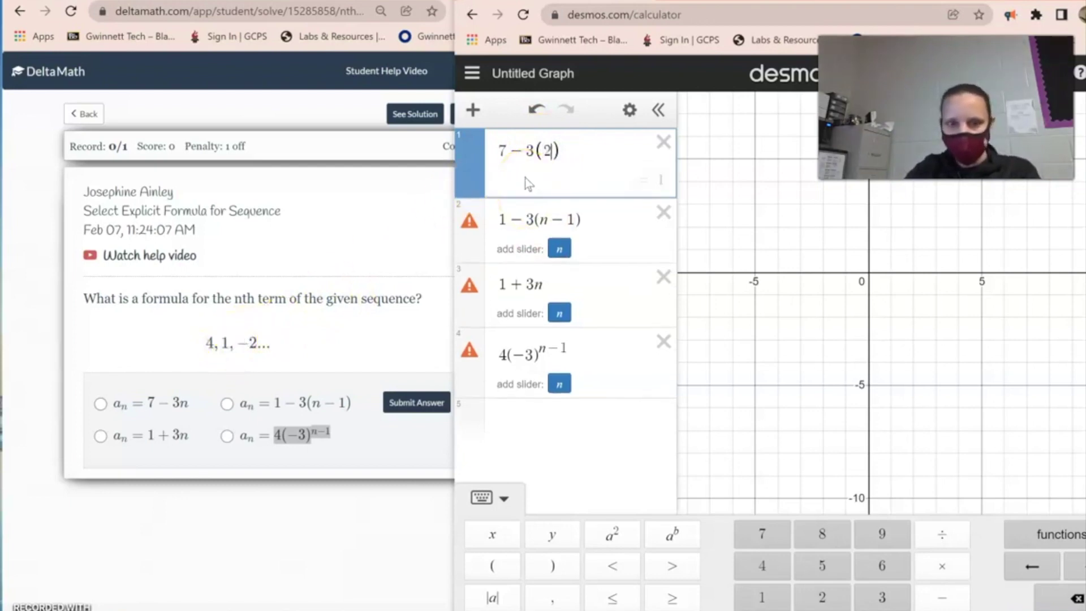
{"action": "key", "text": "BackSpace"}
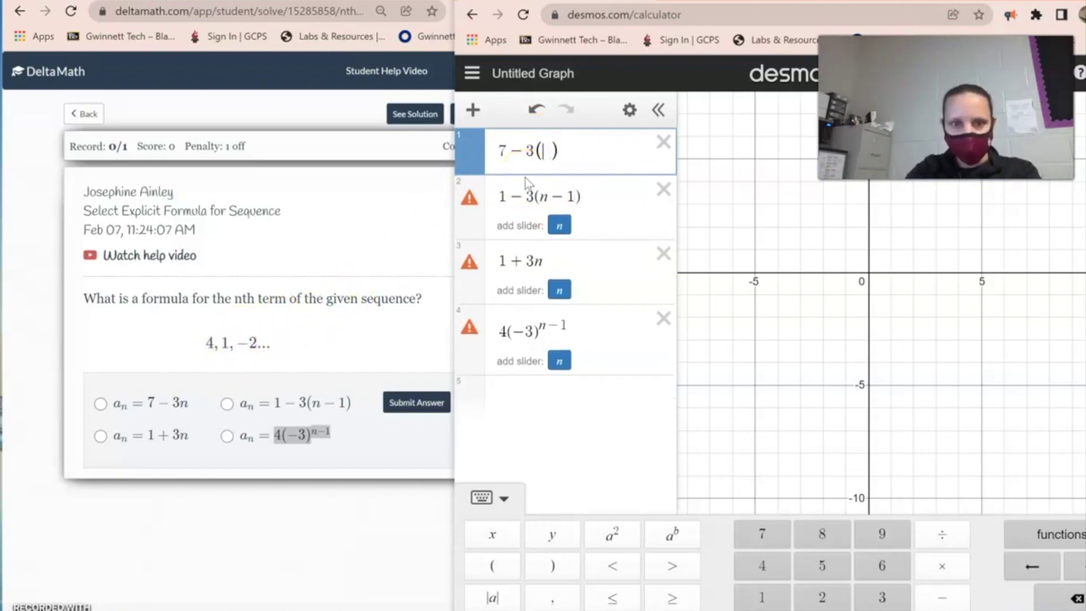
{"action": "type", "text": "-2"}
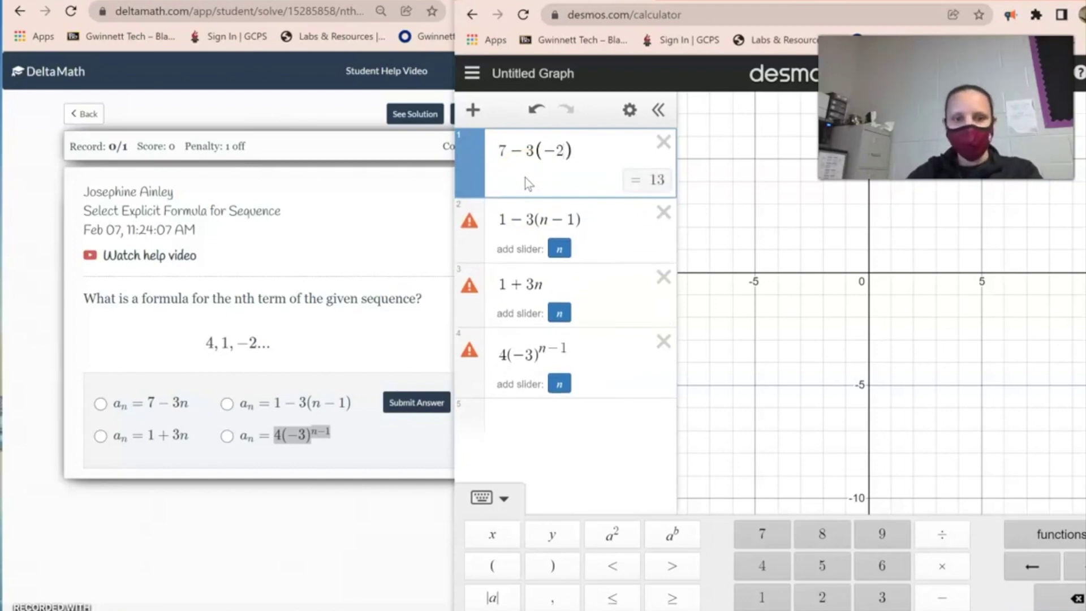
- Test the formula 1 − 3(n − 1) on the second Desmos line by replacing n with 1
{"action": "left_click", "coordinate": [554, 226]}
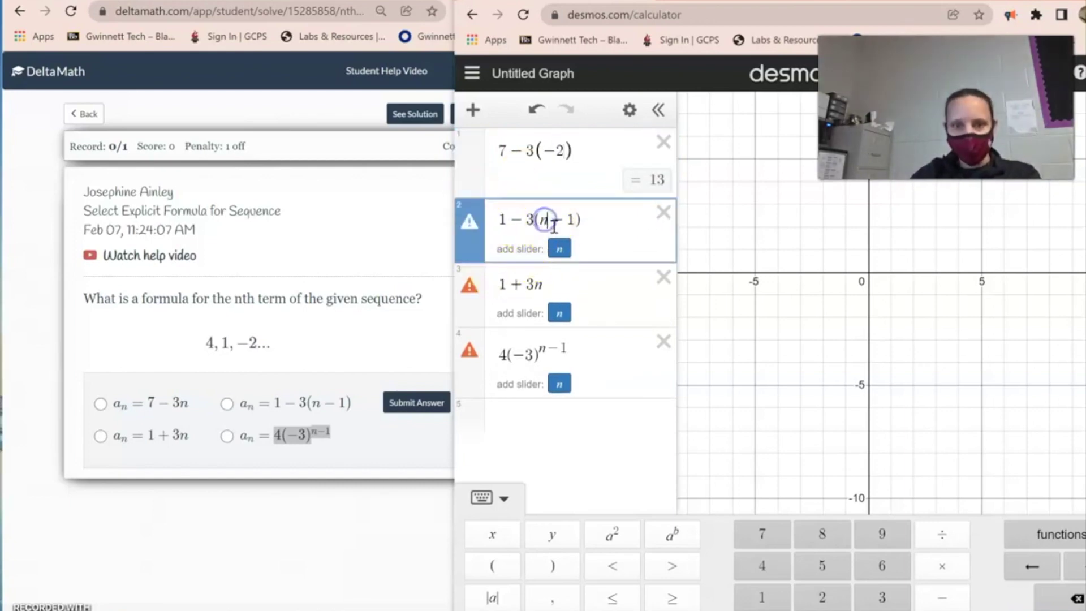
{"action": "key", "text": "BackSpace"}
{"action": "type", "text": "("}
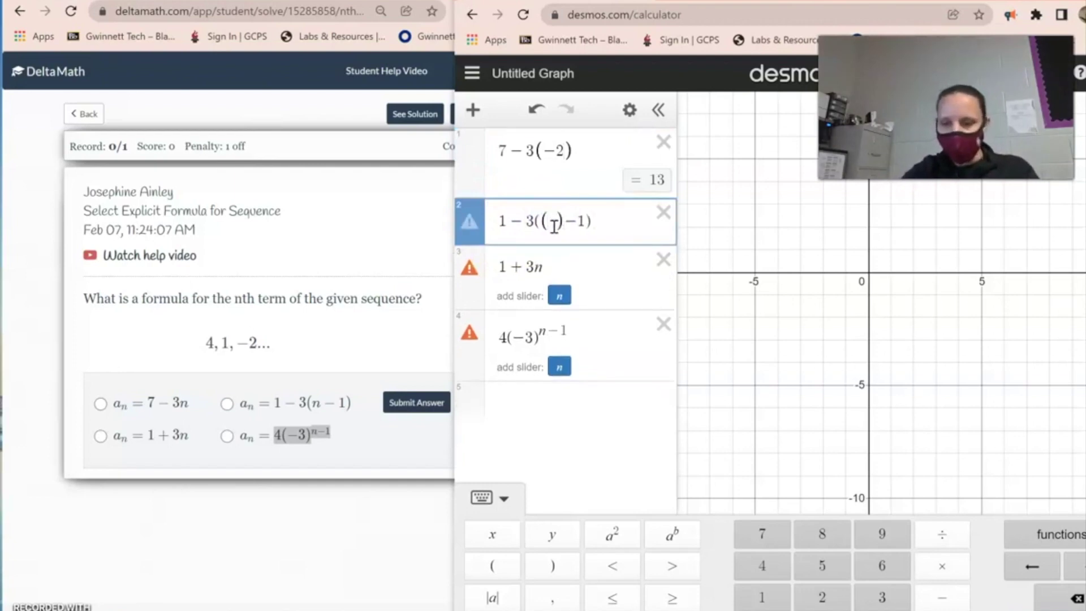
{"action": "type", "text": "1"}
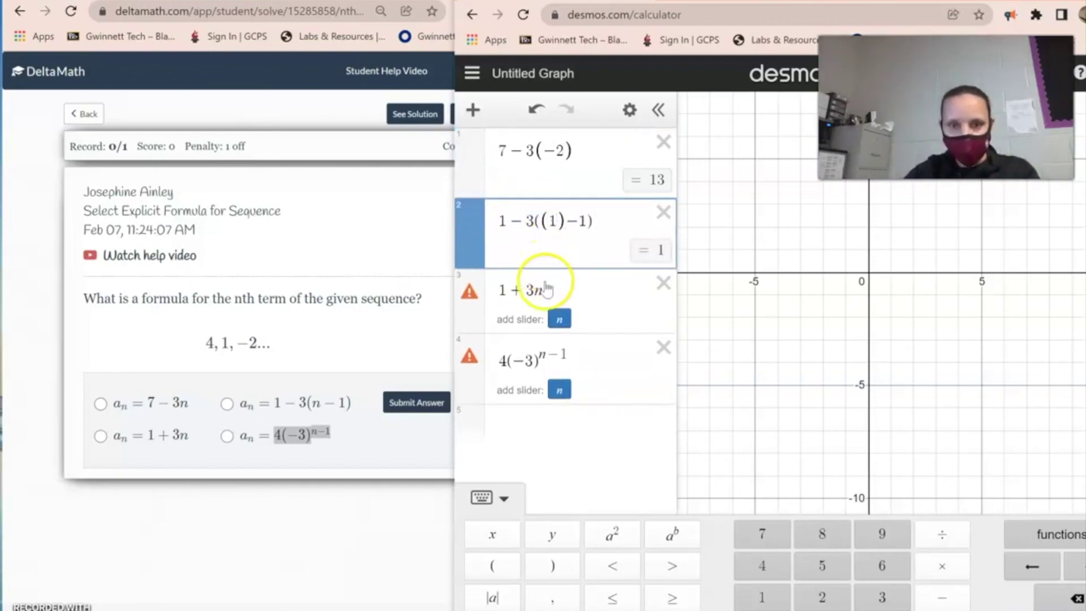
- Test the formula 1 + 3n on the third Desmos line by replacing n with 1 and with 2
{"action": "left_click", "coordinate": [546, 289]}
{"action": "key", "text": "BackSpace"}
{"action": "type", "text": "("}
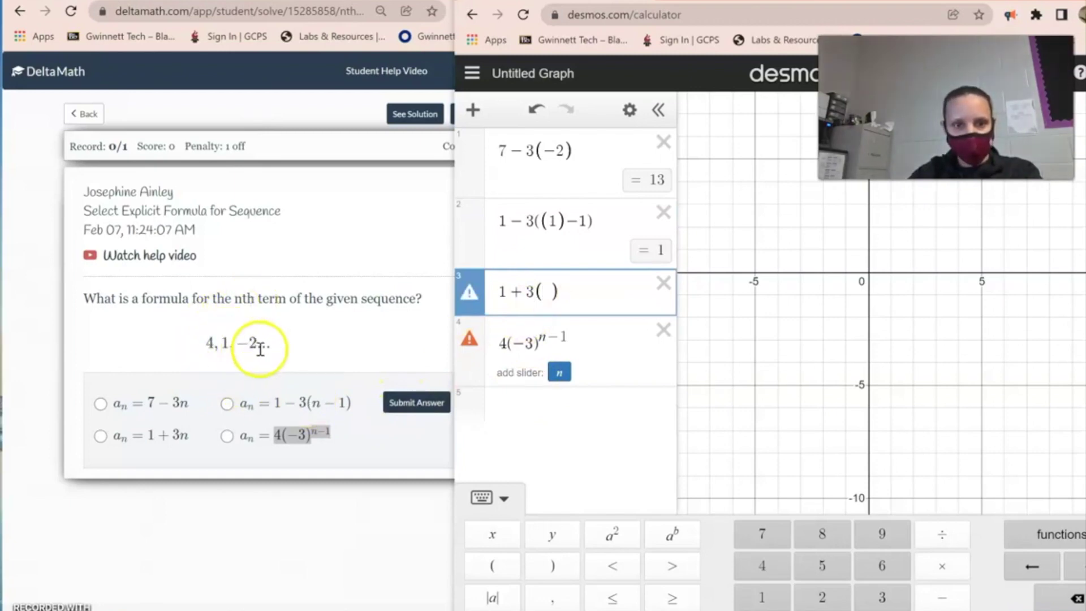
{"action": "type", "text": "1"}
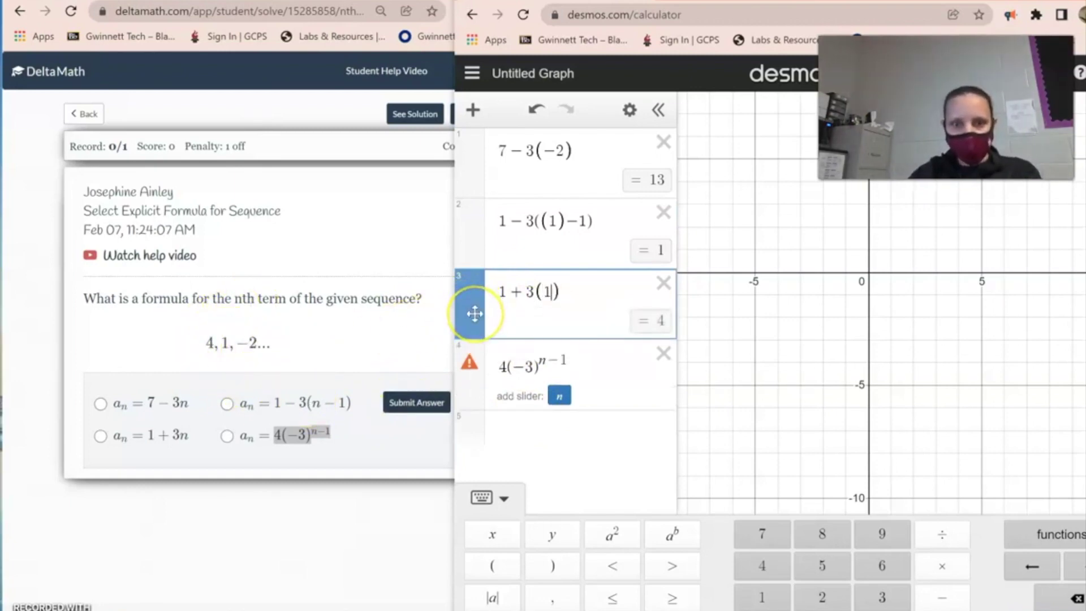
{"action": "key", "text": "BackSpace"}
{"action": "type", "text": "2"}
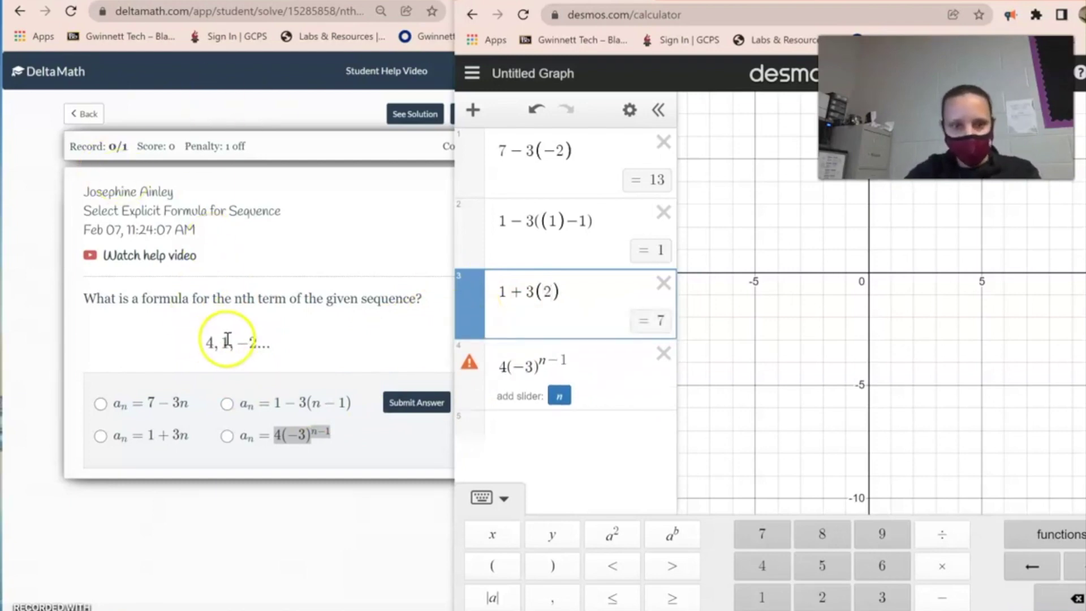
- Select the answer option 4(−3)^(n−1) and test it on the fourth Desmos line by replacing n with 1 and with 2
{"action": "left_click", "coordinate": [227, 437]}
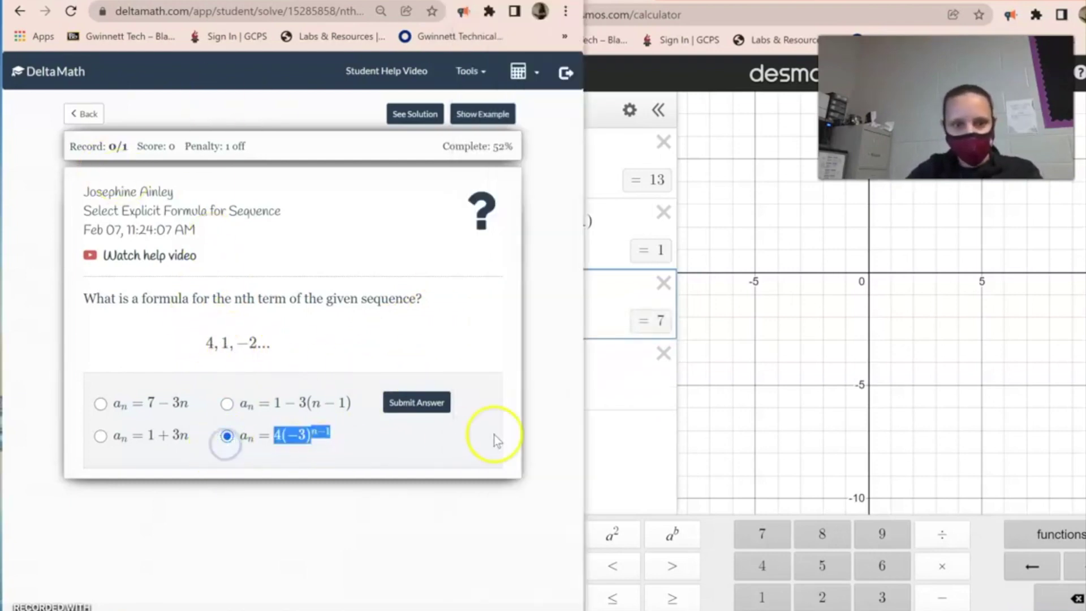
{"action": "left_click", "coordinate": [612, 439]}
{"action": "left_click", "coordinate": [545, 350]}
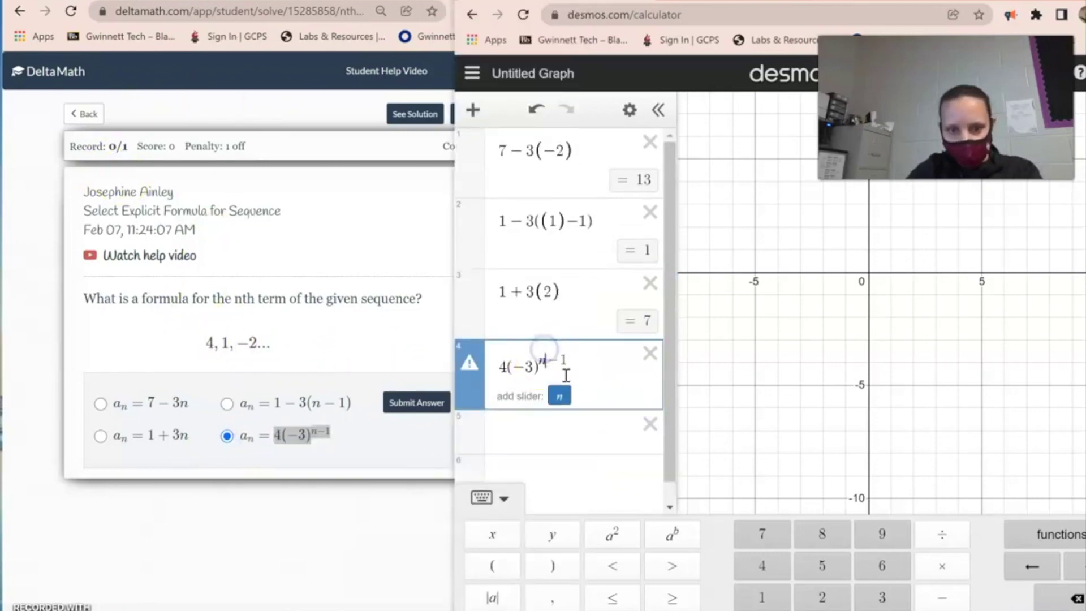
{"action": "key", "text": "BackSpace"}
{"action": "type", "text": "("}
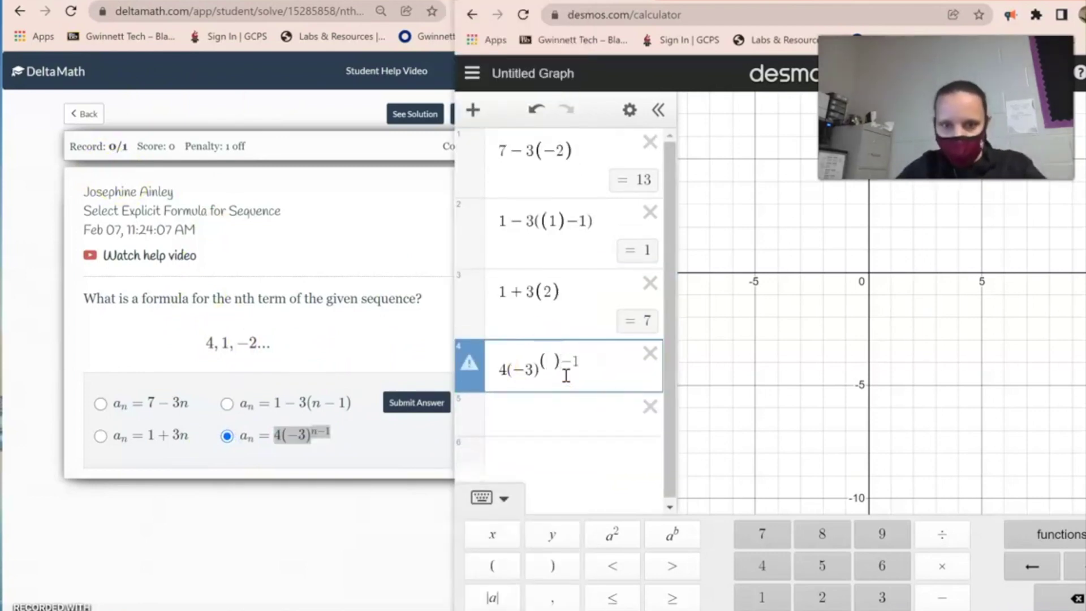
{"action": "left_click", "coordinate": [553, 363]}
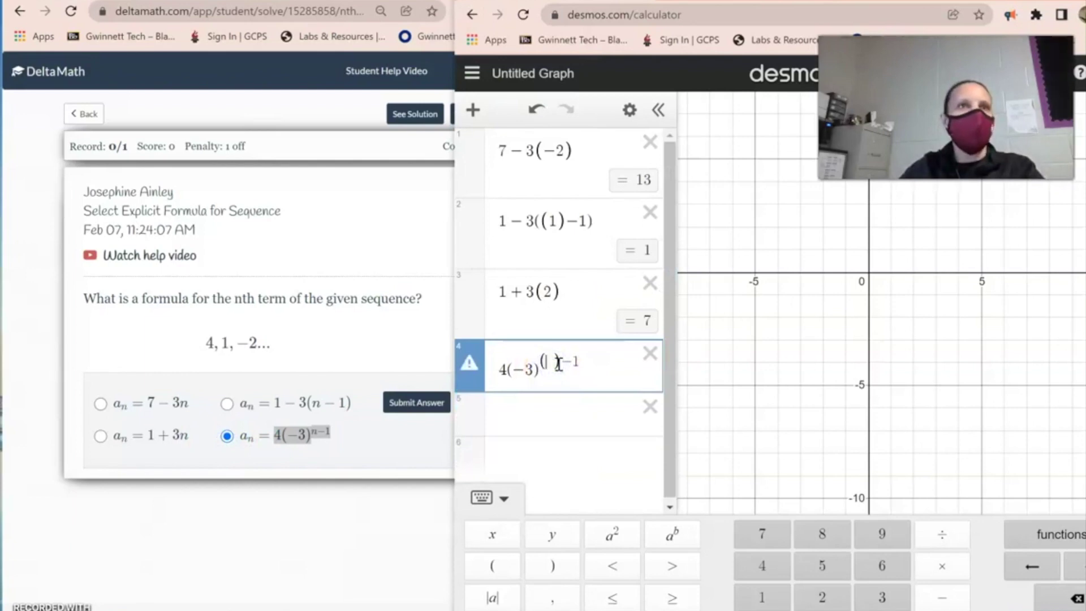
{"action": "type", "text": "1"}
{"action": "left_click", "coordinate": [512, 376]}
{"action": "key", "text": "BackSpace"}
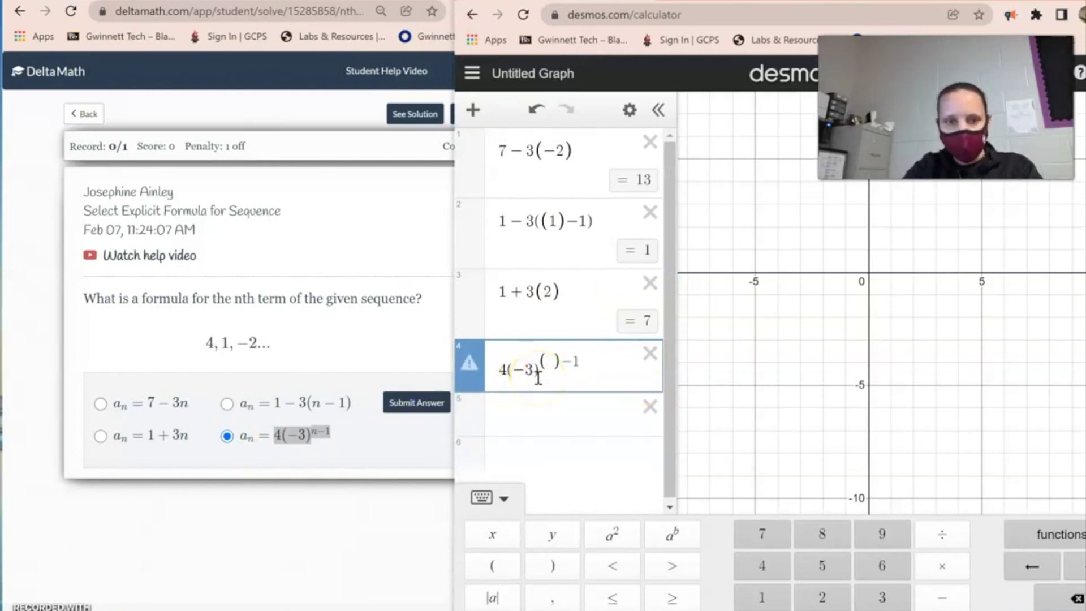
{"action": "type", "text": "2"}
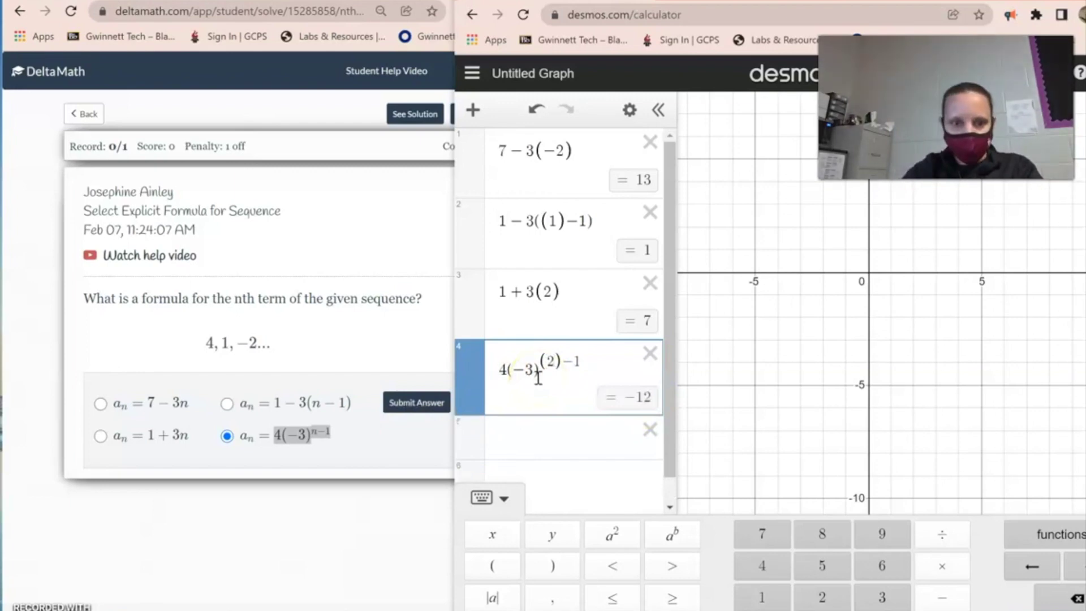
{"action": "left_click", "coordinate": [293, 441]}
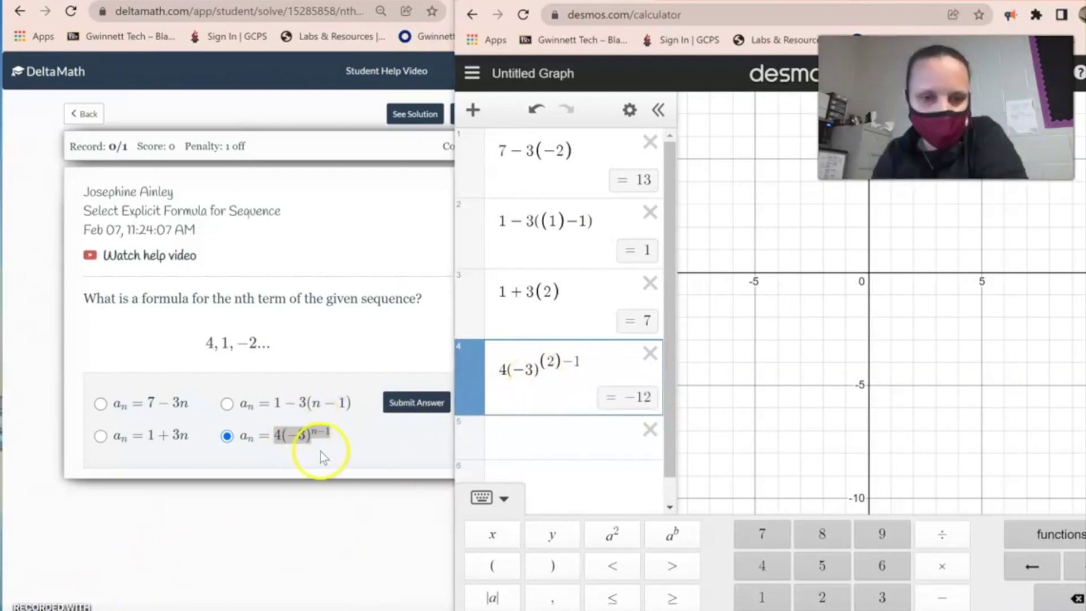
- Retest 7 − 3n on the first Desmos line with n as 1, 2 and 3, and select it as the answer option
{"action": "left_click", "coordinate": [566, 152]}
{"action": "key", "text": "BackSpace"}
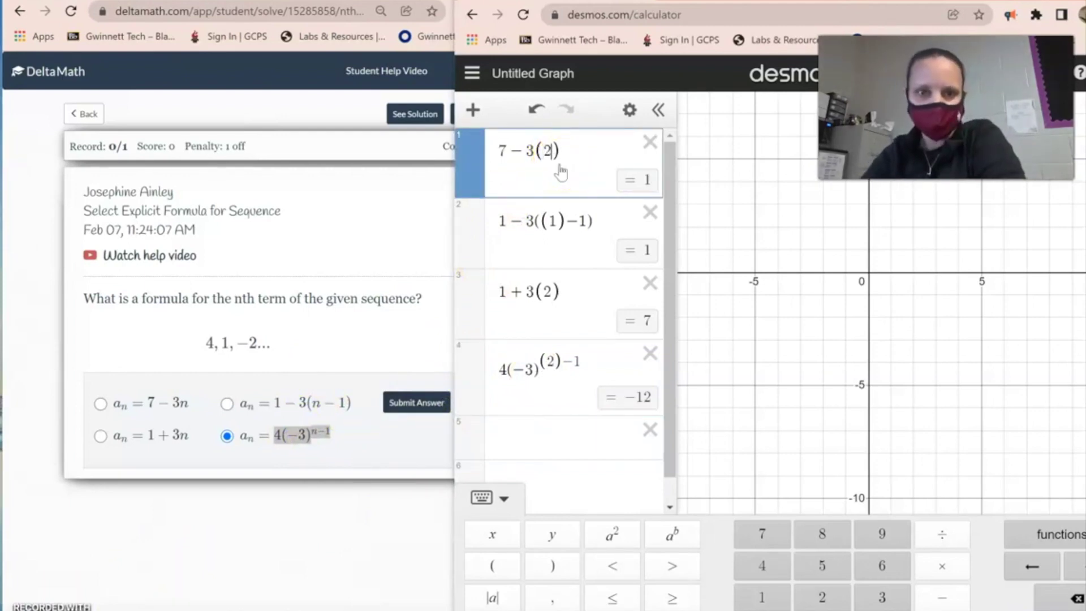
{"action": "key", "text": "BackSpace"}
{"action": "type", "text": "1"}
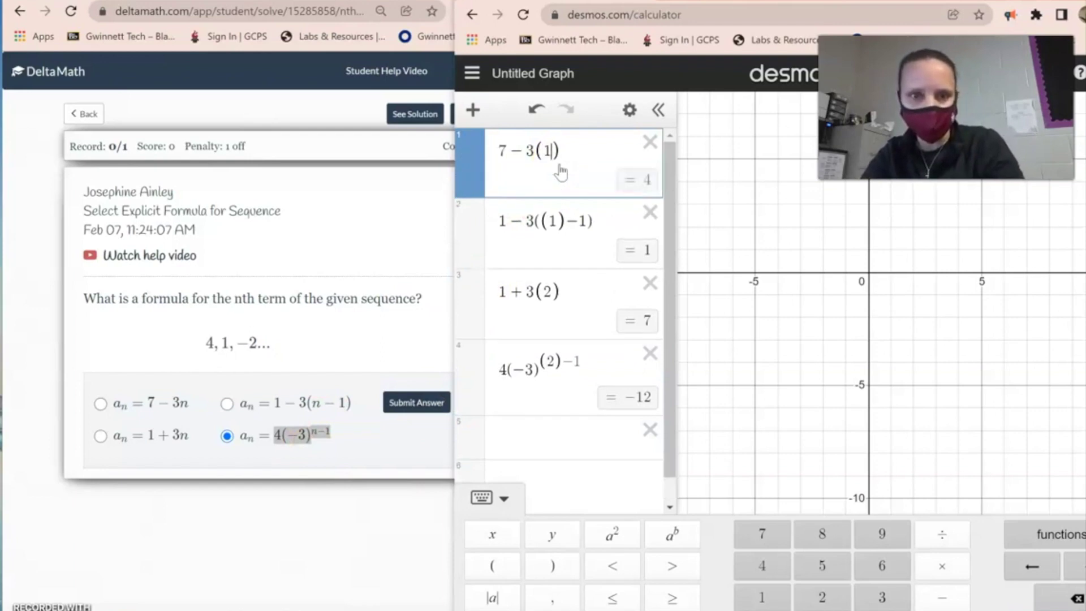
{"action": "key", "text": "BackSpace"}
{"action": "type", "text": "3"}
{"action": "key", "text": "BackSpace"}
{"action": "type", "text": "2"}
{"action": "key", "text": "BackSpace"}
{"action": "type", "text": "3"}
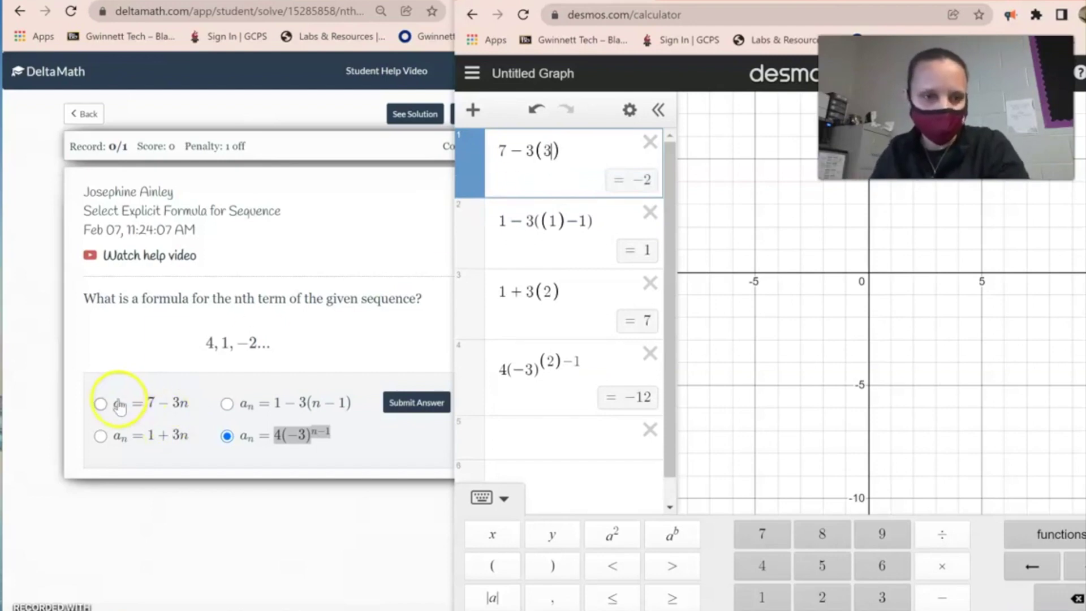
{"action": "left_click", "coordinate": [101, 403]}
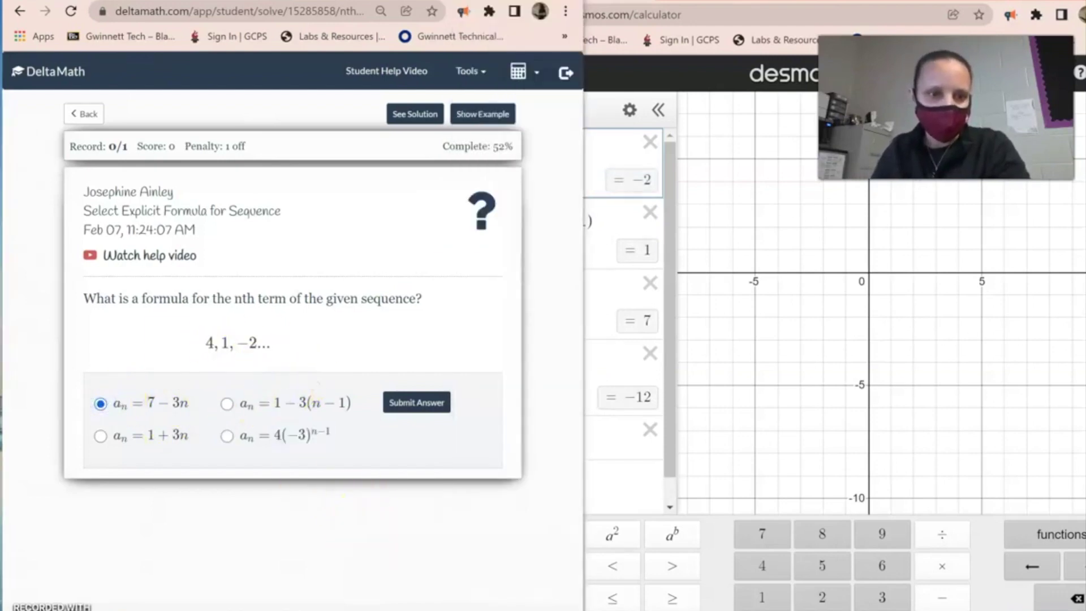
- Handwrite n = 1, 2, 3 above the sequence with its terms circled, clear the ink, and submit the answer 7 − 3n
{"action": "left_click_drag", "start_coordinate": [161, 329], "coordinate": [175, 330]}
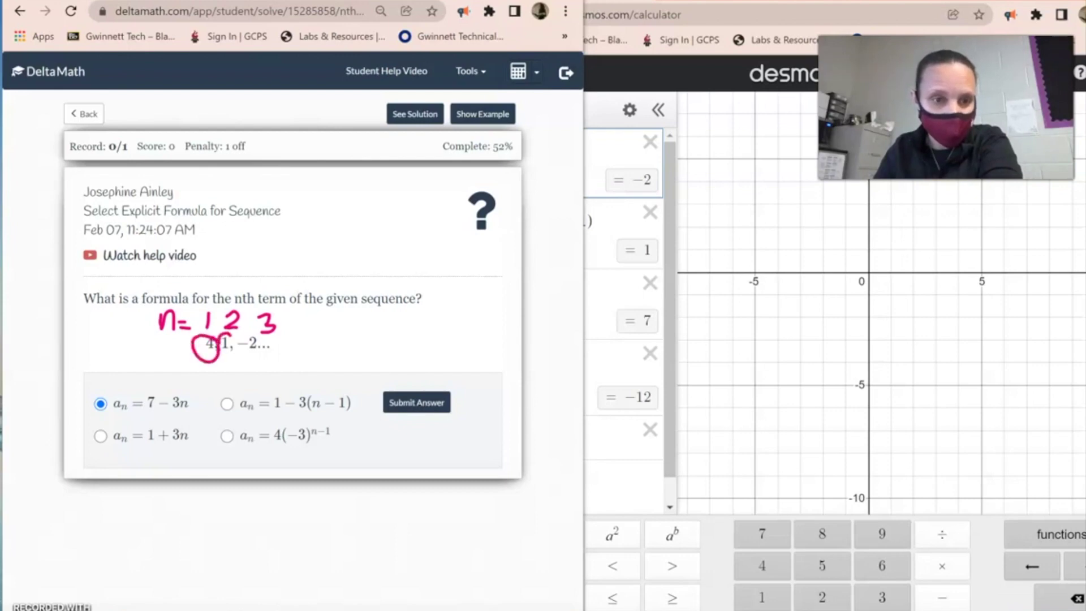
{"action": "left_click_drag", "start_coordinate": [236, 337], "coordinate": [270, 339]}
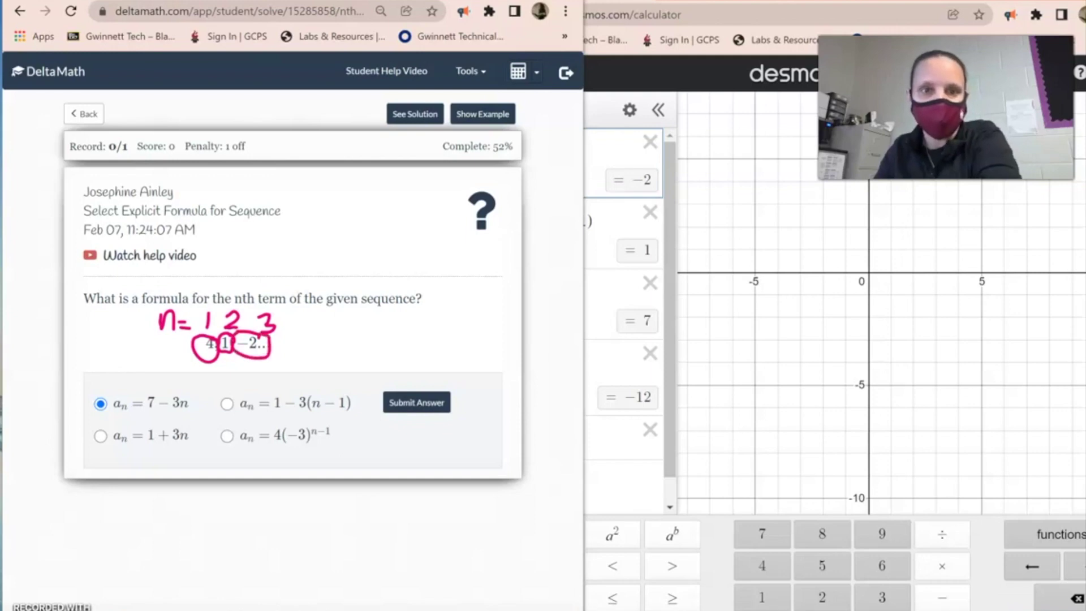
{"action": "key", "text": "Escape"}
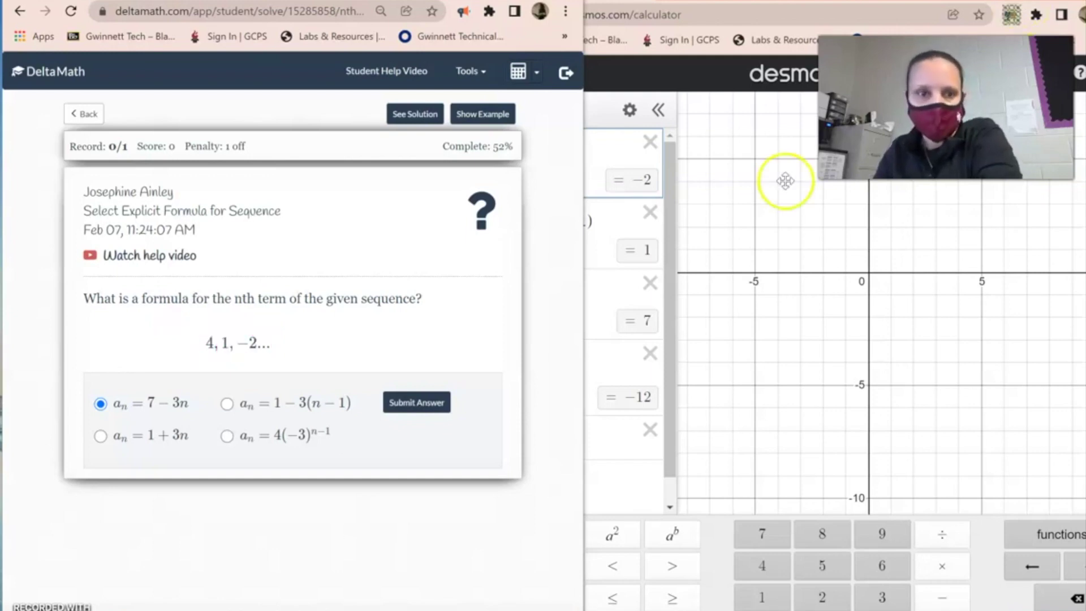
{"action": "left_click", "coordinate": [427, 416]}
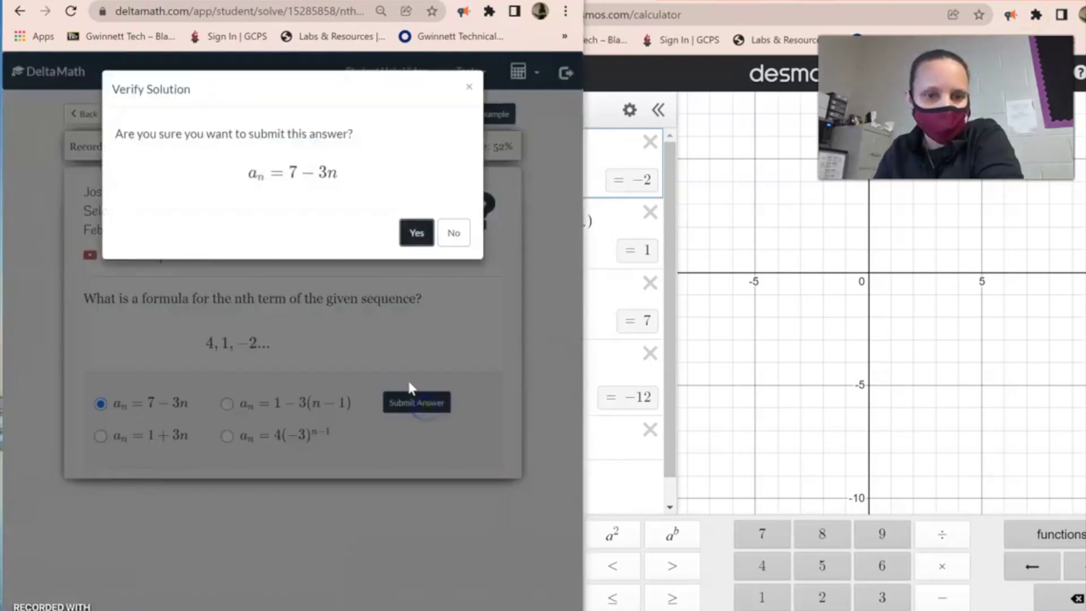
{"action": "left_click", "coordinate": [416, 233]}
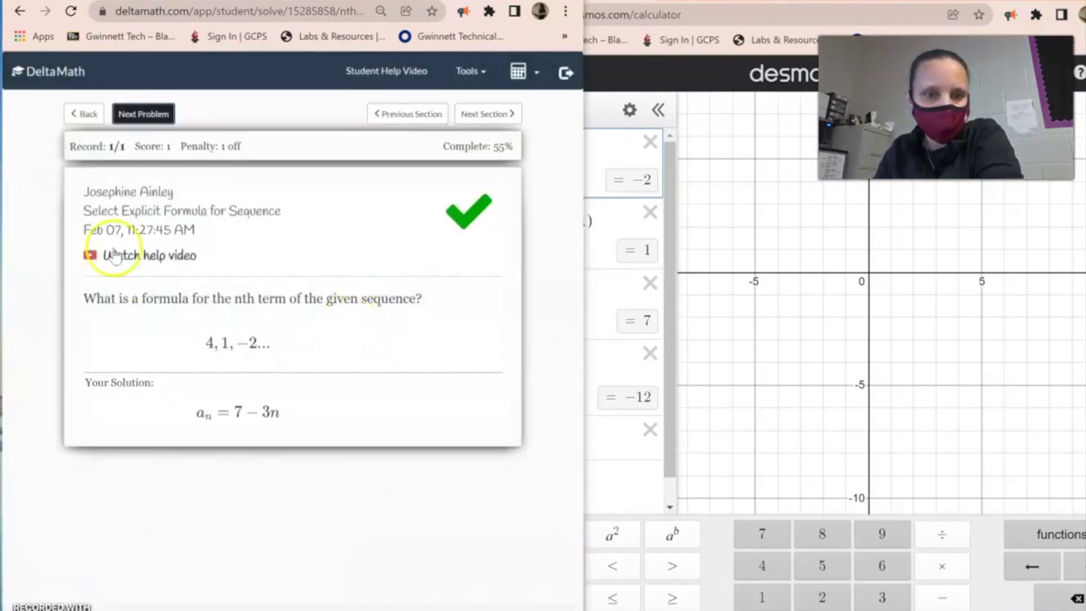
- Open the Select Recursive Formula for Sequence problem and mark its first option by hand, circling a₁ and substituting 2 for n
{"action": "left_click", "coordinate": [86, 115]}
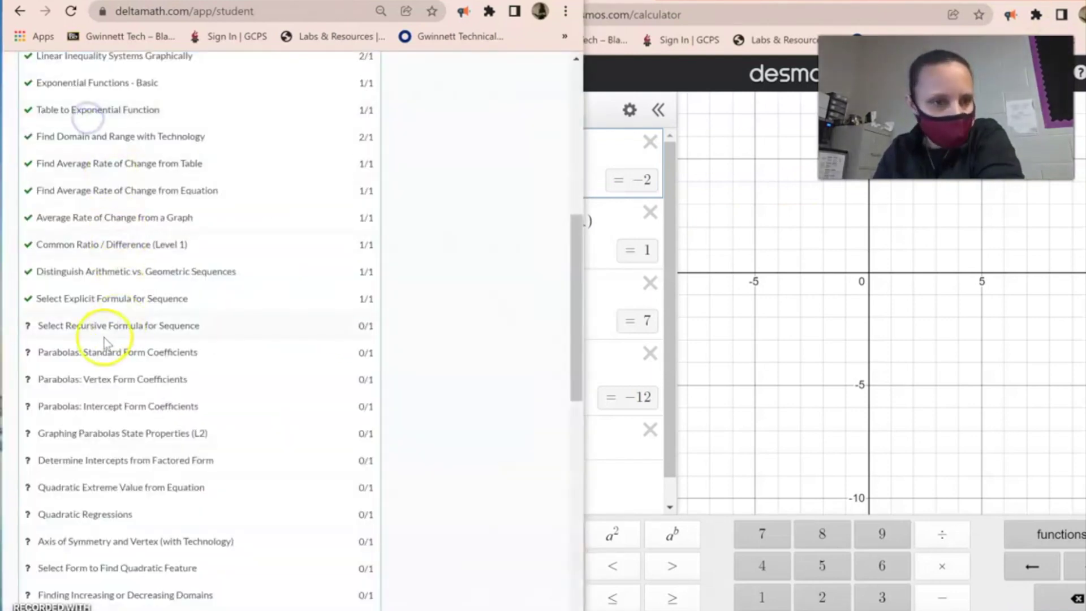
{"action": "left_click", "coordinate": [91, 325]}
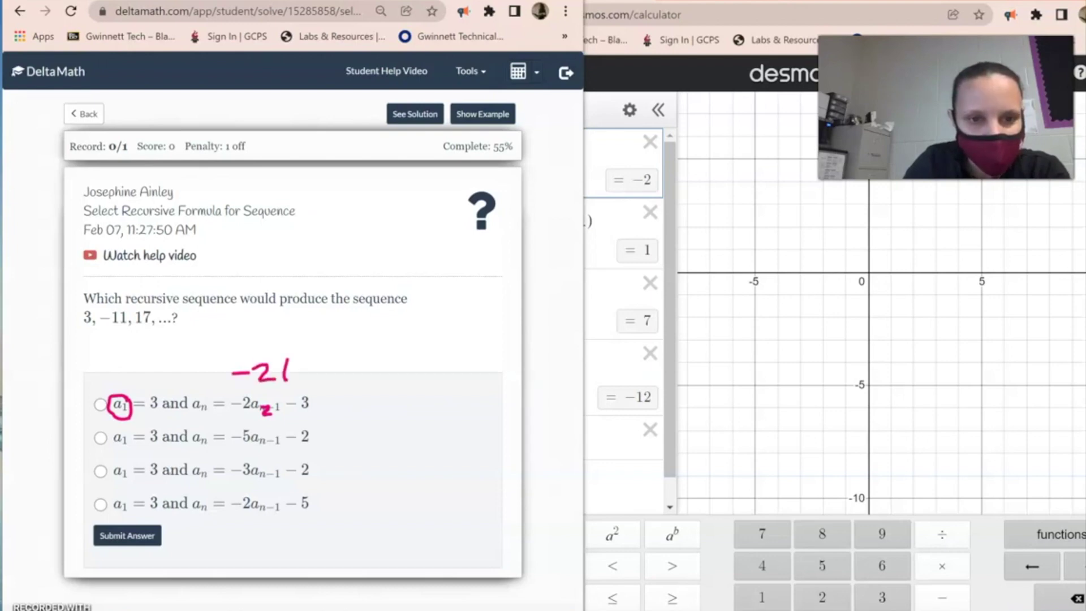
{"action": "mouse_move", "coordinate": [306, 358]}
{"action": "left_mouse_down"}
{"action": "mouse_move", "coordinate": [258, 343]}
{"action": "mouse_move", "coordinate": [137, 378]}
{"action": "left_mouse_up"}
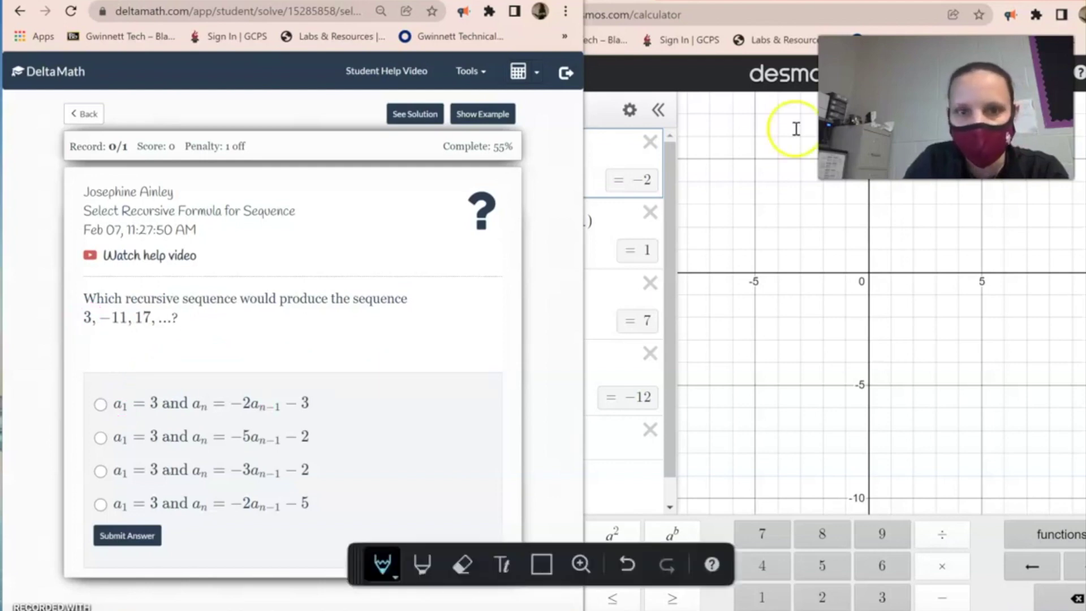
- Delete the old Desmos expressions and enter −2( ) − 3 with empty parentheses on the first line
{"action": "left_click", "coordinate": [639, 164]}
{"action": "left_click", "coordinate": [650, 145]}
{"action": "left_click", "coordinate": [650, 145]}
{"action": "left_click", "coordinate": [652, 148]}
{"action": "left_click", "coordinate": [652, 147]}
{"action": "left_click", "coordinate": [541, 159]}
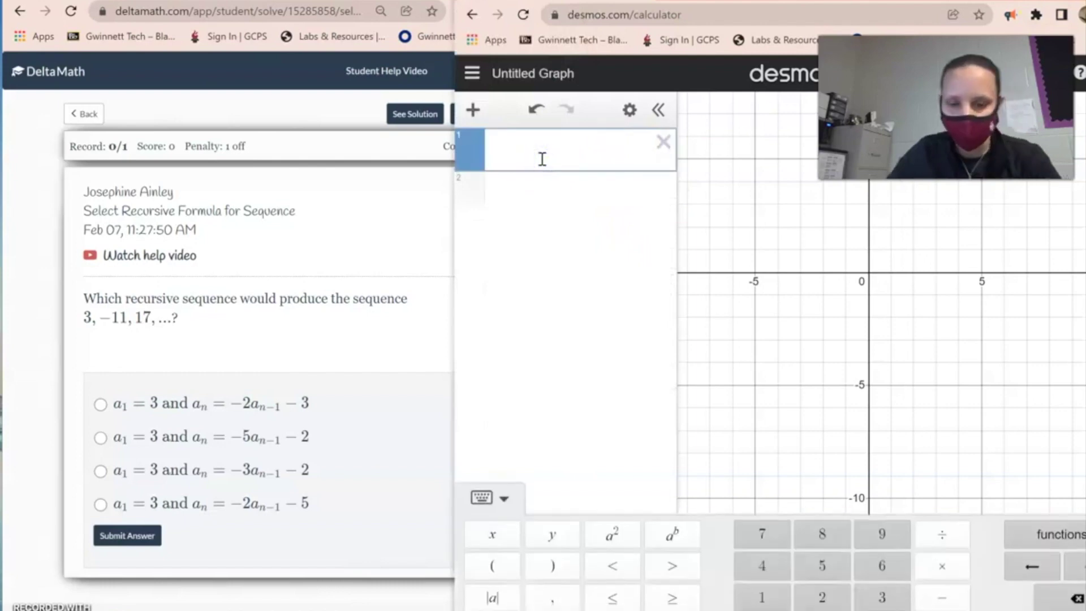
{"action": "type", "text": "-2( )-3"}
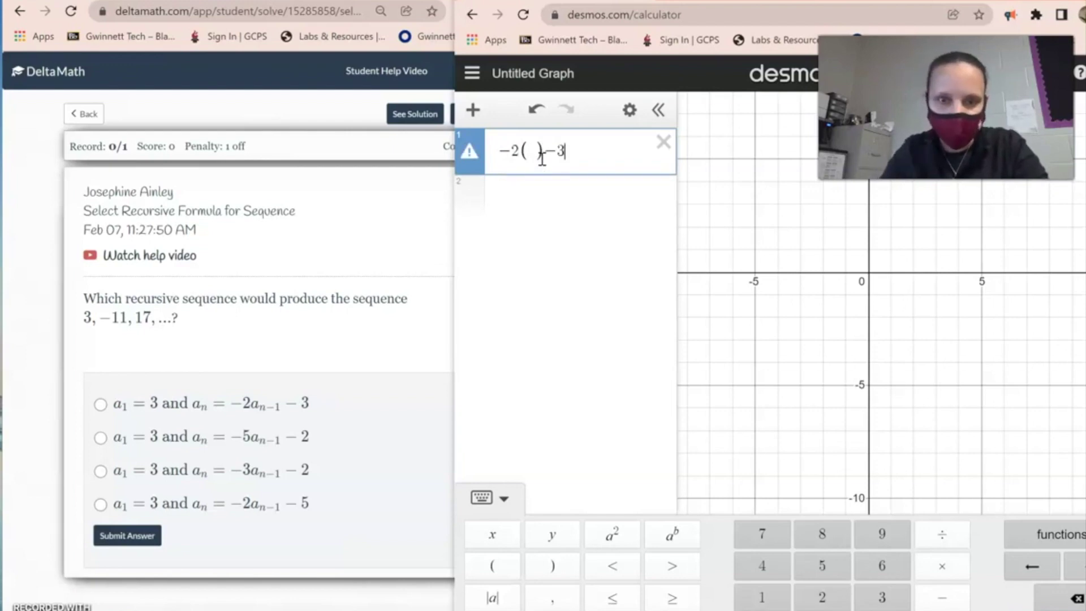
- Copy the expression −2( ) − 3 onto the second, third and fourth Desmos lines
{"action": "left_click_drag", "start_coordinate": [567, 152], "coordinate": [471, 151]}
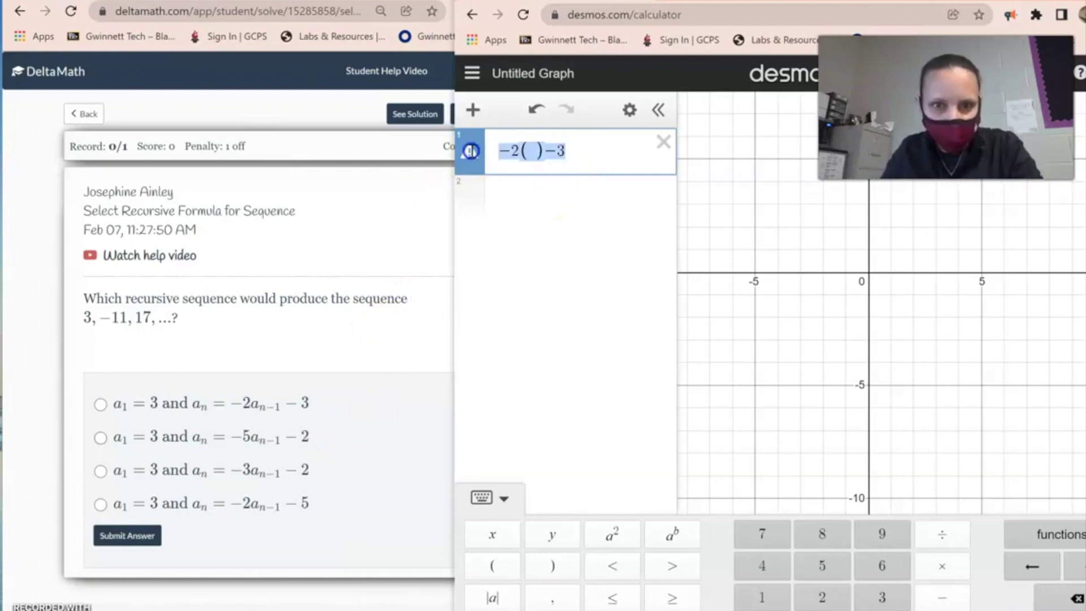
{"action": "left_click", "coordinate": [569, 197]}
{"action": "type", "text": "−2( )−3"}
{"action": "left_click", "coordinate": [554, 236]}
{"action": "type", "text": "−2( )−3"}
{"action": "left_click", "coordinate": [545, 279]}
{"action": "type", "text": "−2( )−3"}
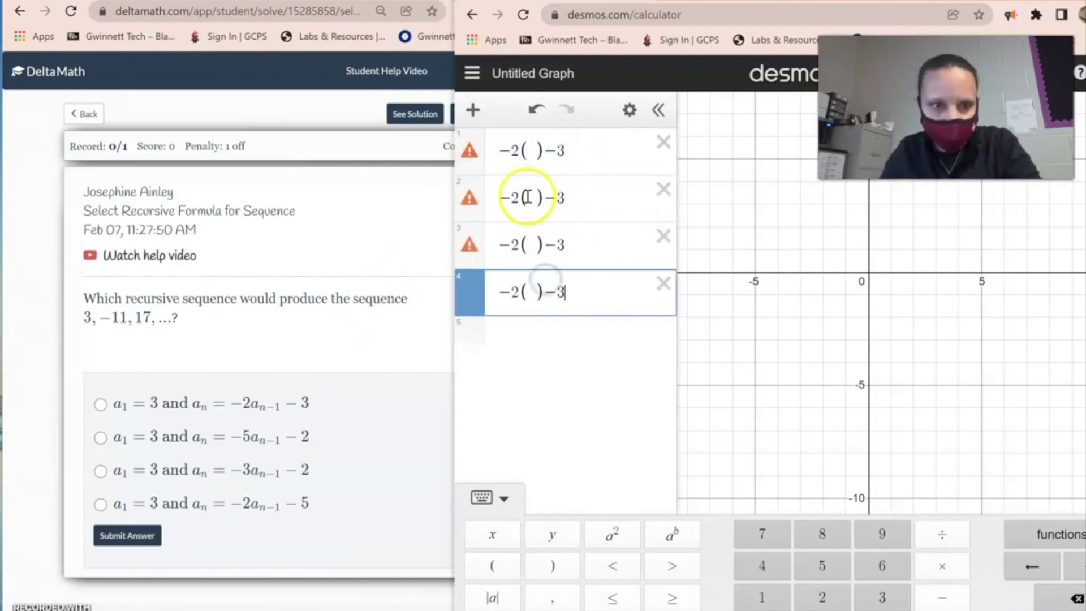
- Change the second Desmos line to −5( ) − 2 to match the second answer option
{"action": "left_click", "coordinate": [518, 197]}
{"action": "key", "text": "BackSpace"}
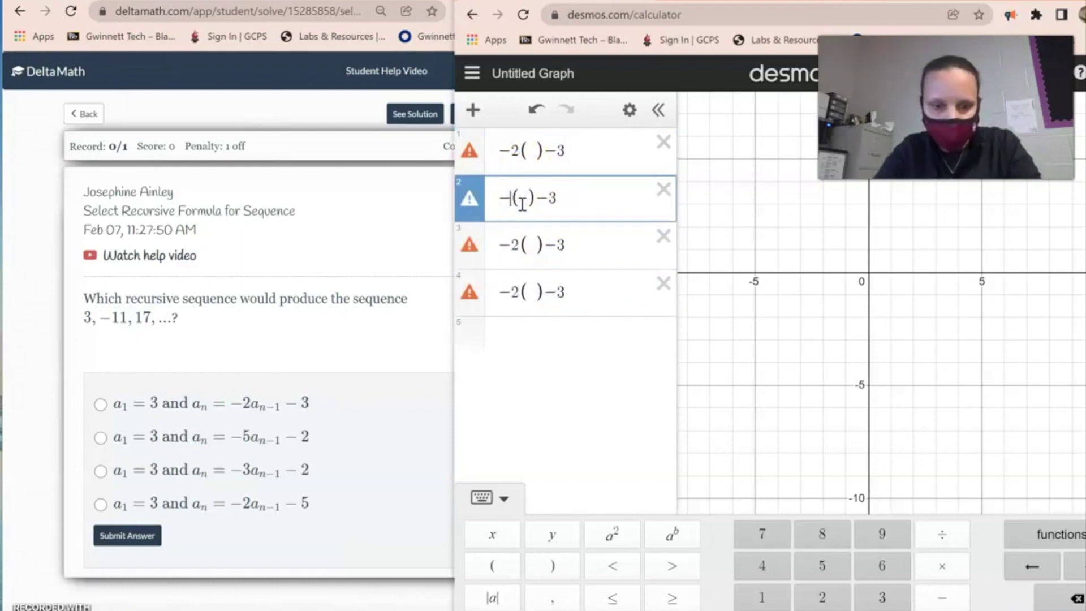
{"action": "type", "text": "5"}
{"action": "left_click", "coordinate": [574, 199]}
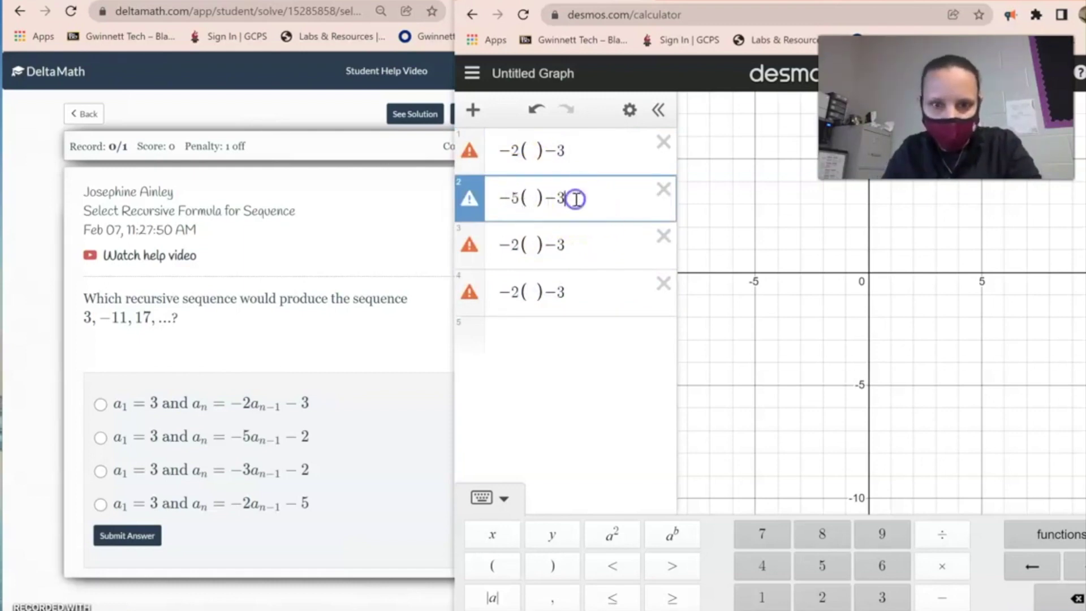
{"action": "key", "text": "BackSpace"}
{"action": "type", "text": "2"}
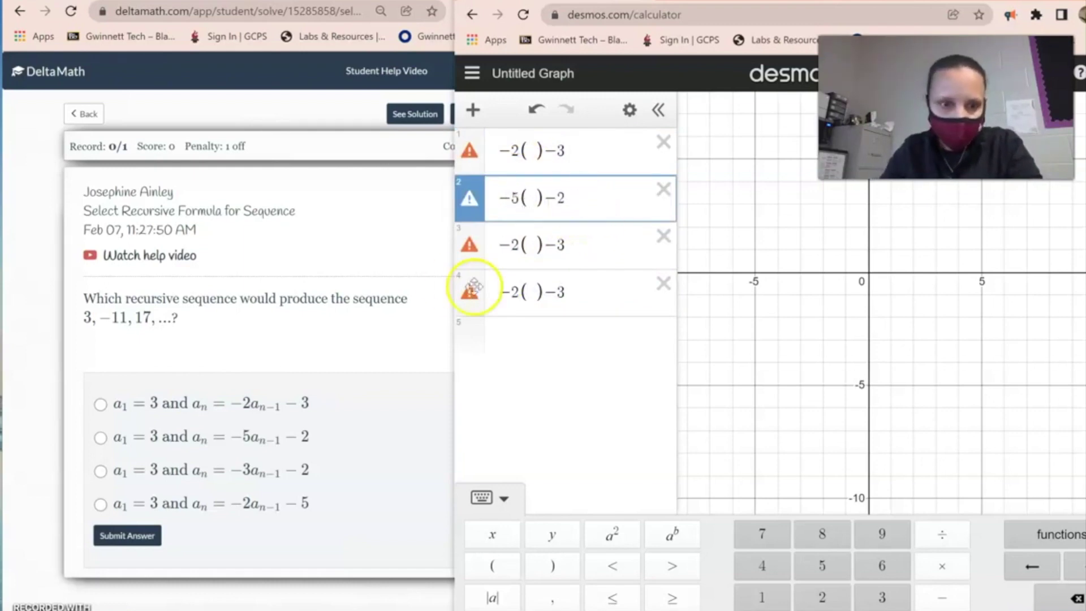
- Change the third Desmos line to −3( ) − 2 and the fourth to −2( ) − 5
{"action": "left_click", "coordinate": [519, 248]}
{"action": "key", "text": "BackSpace"}
{"action": "type", "text": "3"}
{"action": "left_click", "coordinate": [631, 243]}
{"action": "left_click", "coordinate": [582, 244]}
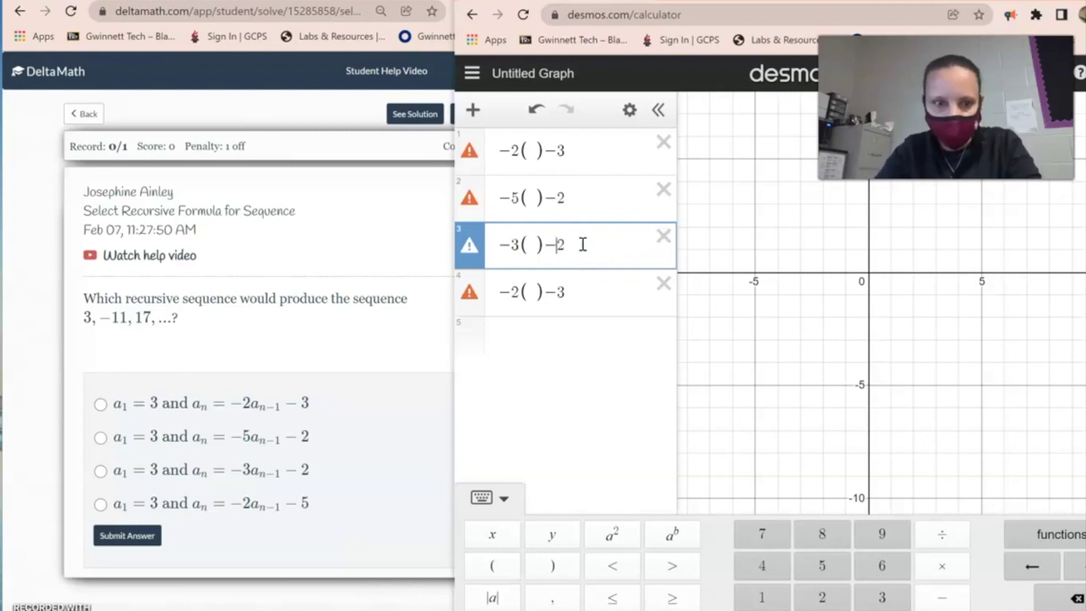
{"action": "left_click", "coordinate": [572, 295]}
{"action": "key", "text": "BackSpace"}
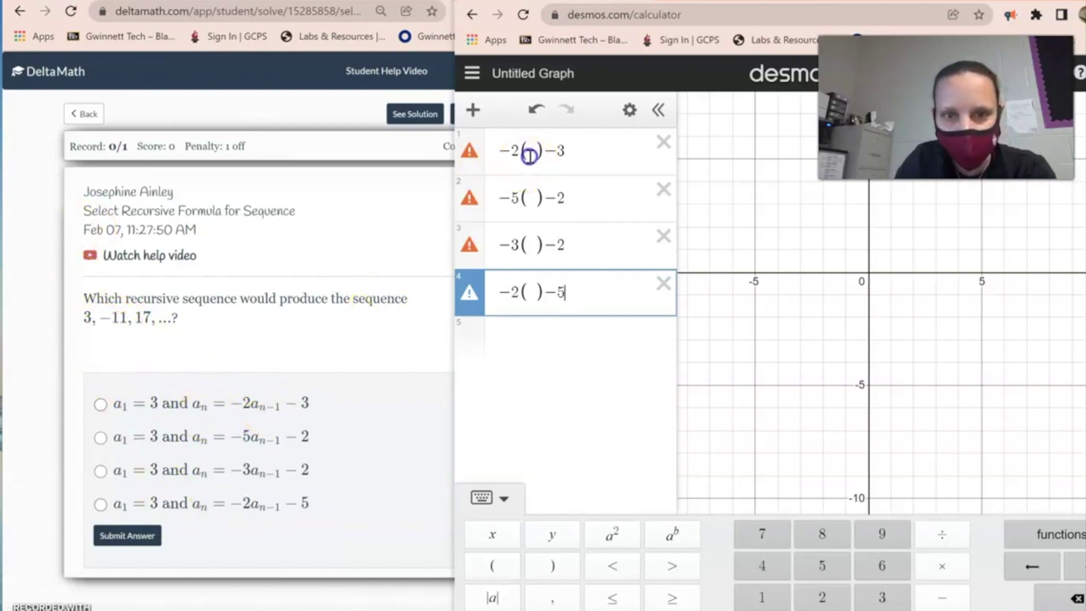
- Substitute 3 into the empty parentheses of all four Desmos expressions
{"action": "left_click", "coordinate": [530, 152]}
{"action": "type", "text": "3"}
{"action": "left_click", "coordinate": [531, 221]}
{"action": "type", "text": "3"}
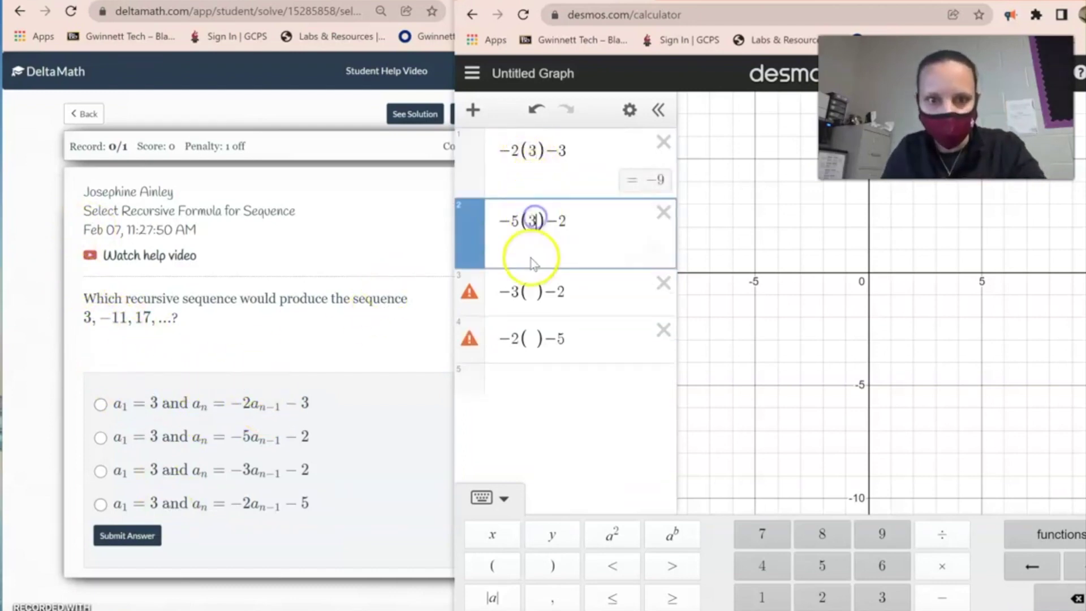
{"action": "left_click", "coordinate": [534, 286]}
{"action": "type", "text": "3"}
{"action": "left_click", "coordinate": [537, 359]}
{"action": "type", "text": "3"}
{"action": "key", "text": "BackSpace"}
{"action": "left_click", "coordinate": [531, 363]}
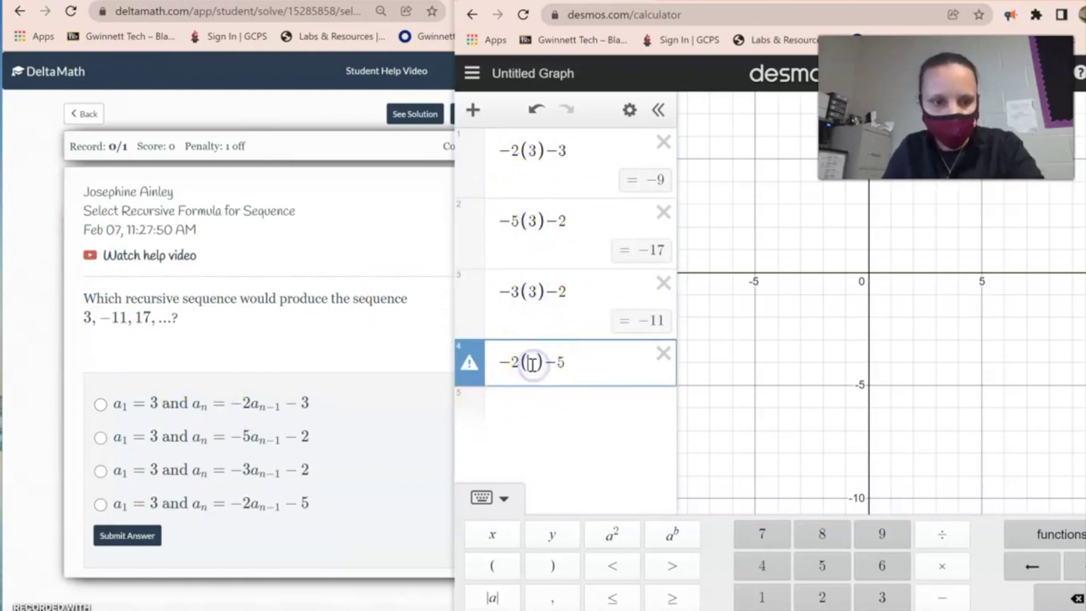
{"action": "type", "text": "3"}
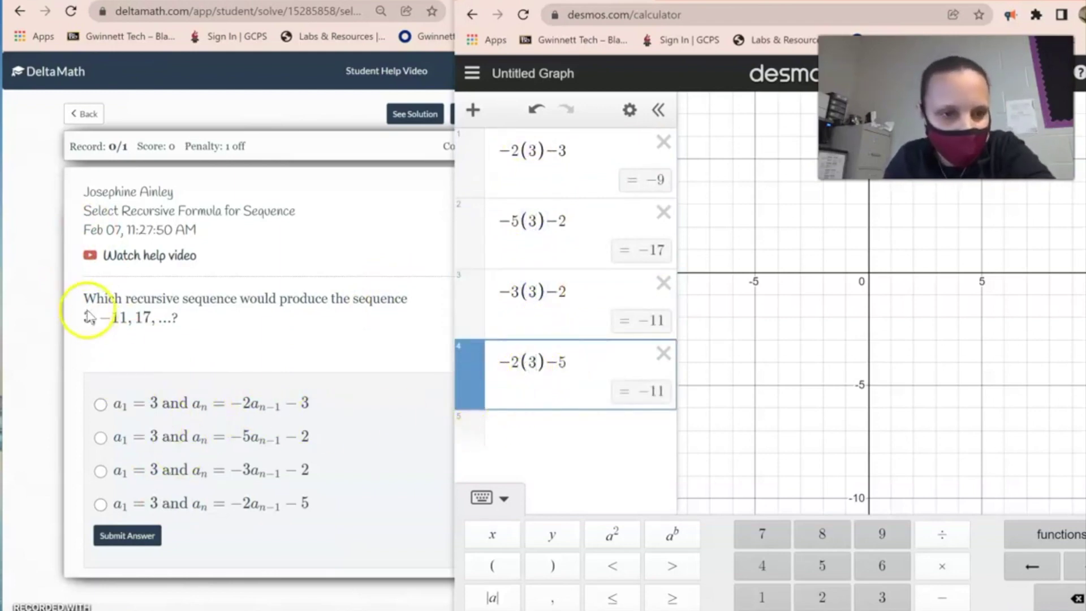
- Highlight the second term, −11, in the problem's sequence and compare it with the four Desmos results
{"action": "left_click_drag", "start_coordinate": [127, 318], "coordinate": [101, 318]}
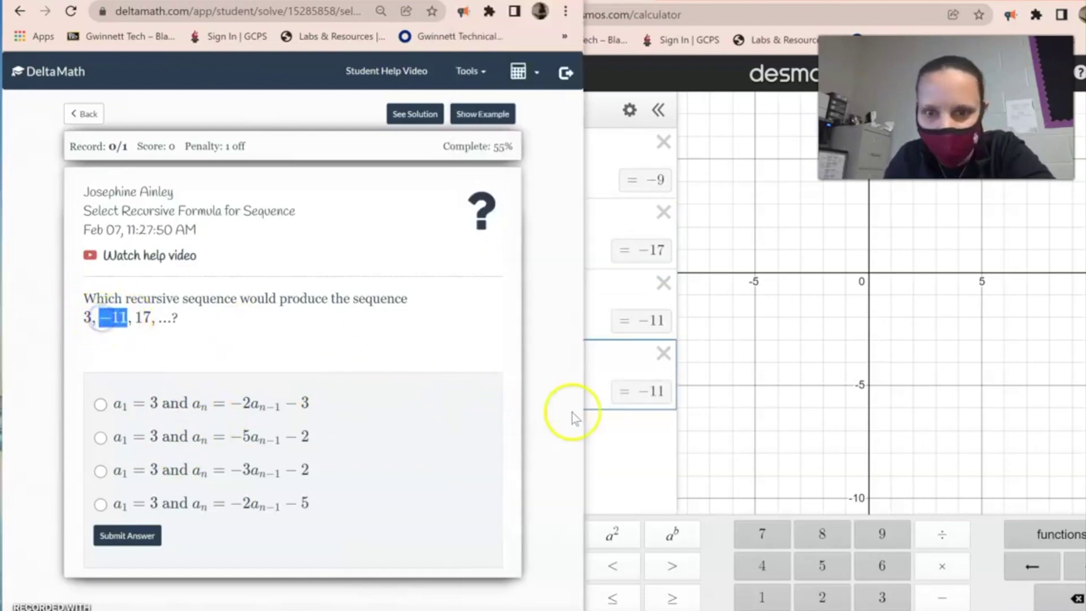
{"action": "left_click", "coordinate": [636, 465]}
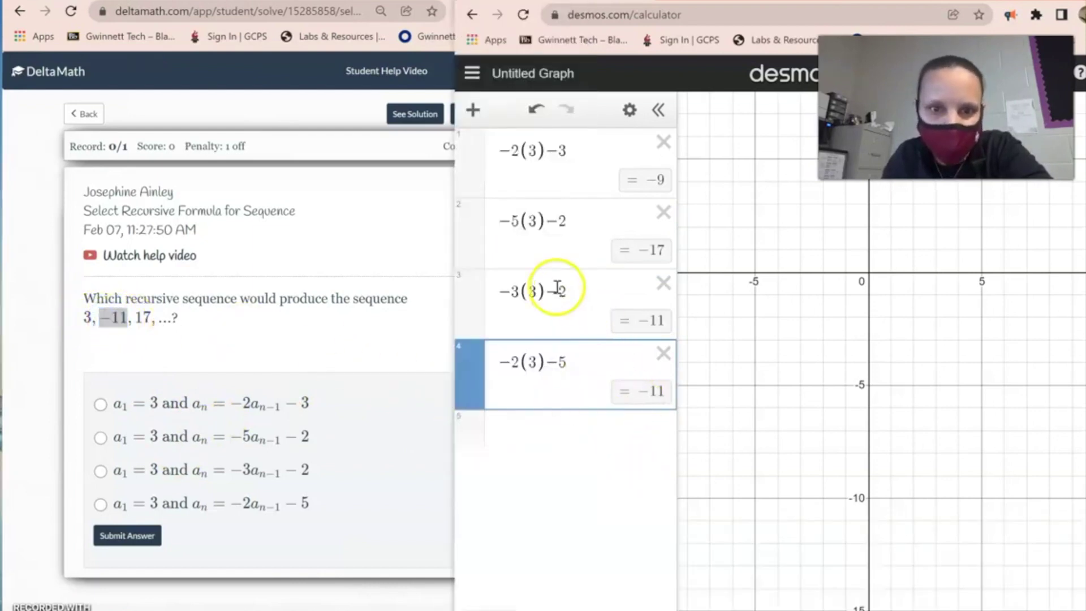
{"action": "left_click", "coordinate": [257, 420]}
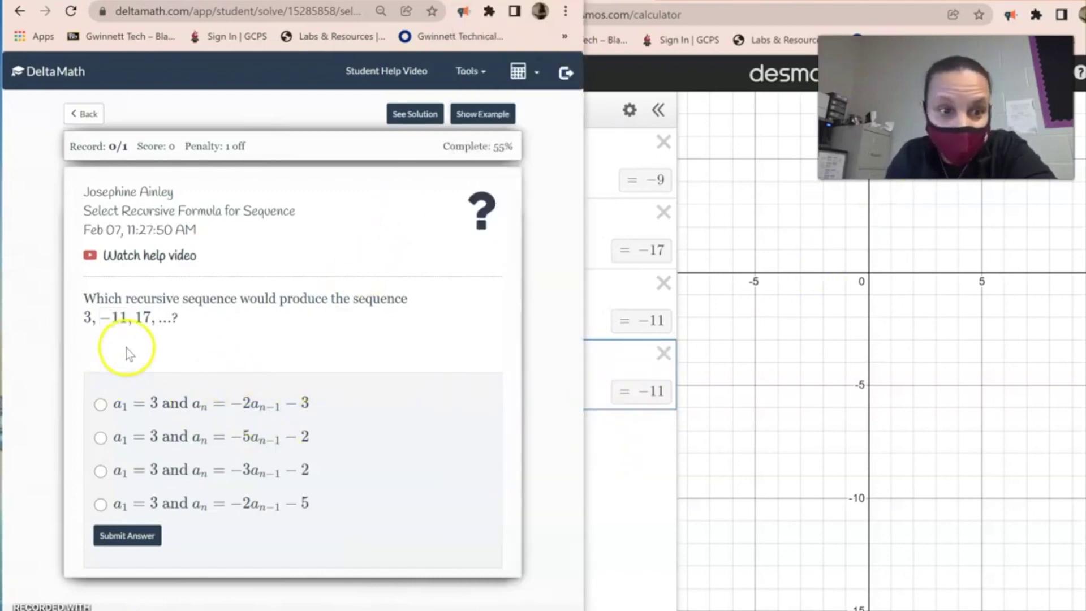
{"action": "left_click", "coordinate": [125, 318]}
{"action": "left_click_drag", "start_coordinate": [126, 318], "coordinate": [100, 318]}
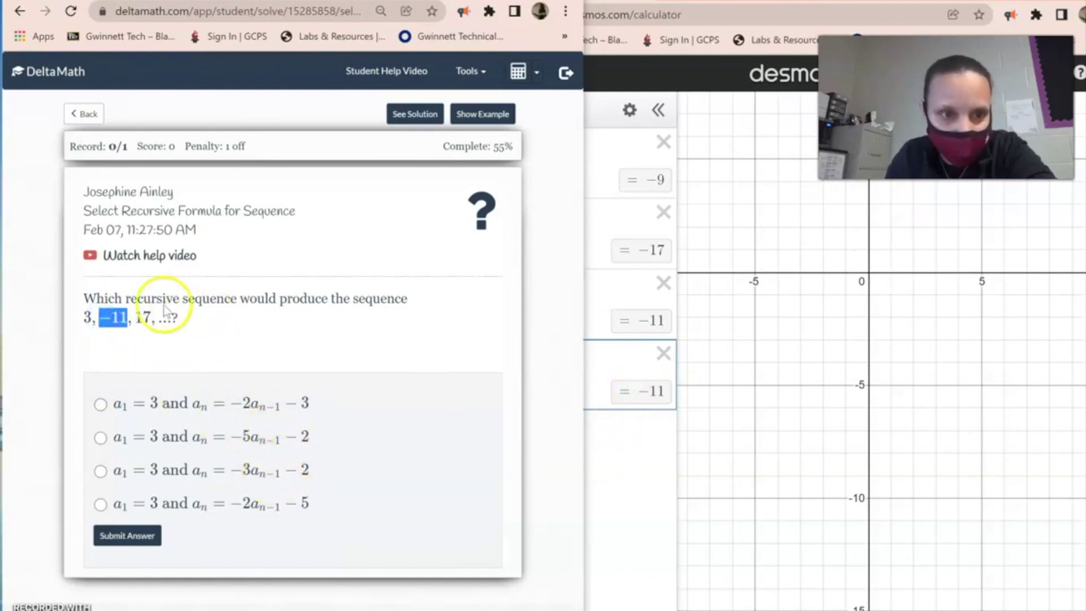
{"action": "left_click", "coordinate": [617, 439]}
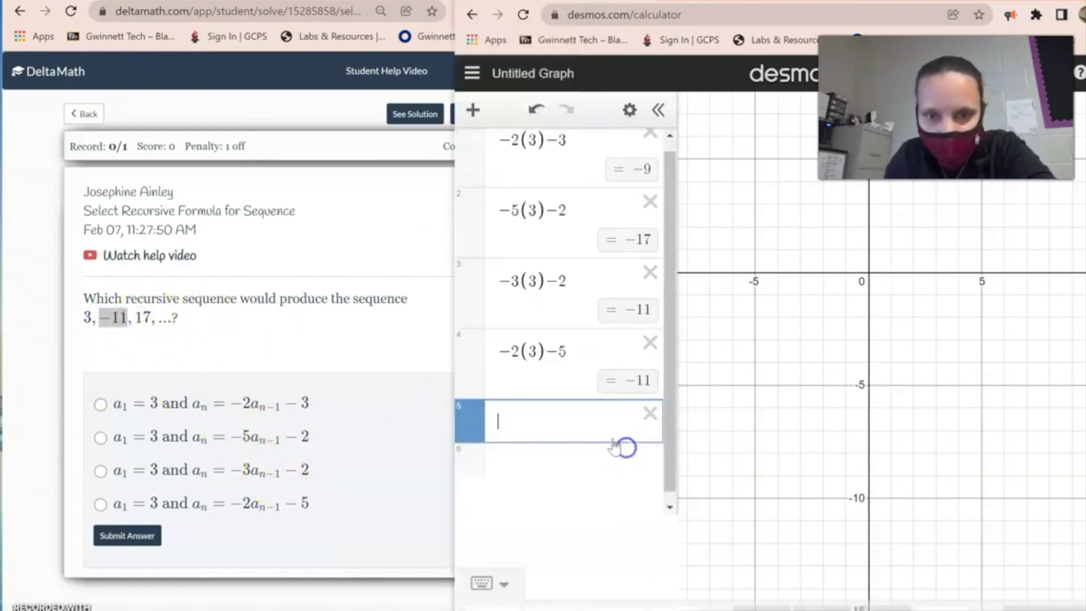
- Substitute −11 for 3 in the parentheses of the third and fourth Desmos expressions
{"action": "left_click", "coordinate": [534, 281]}
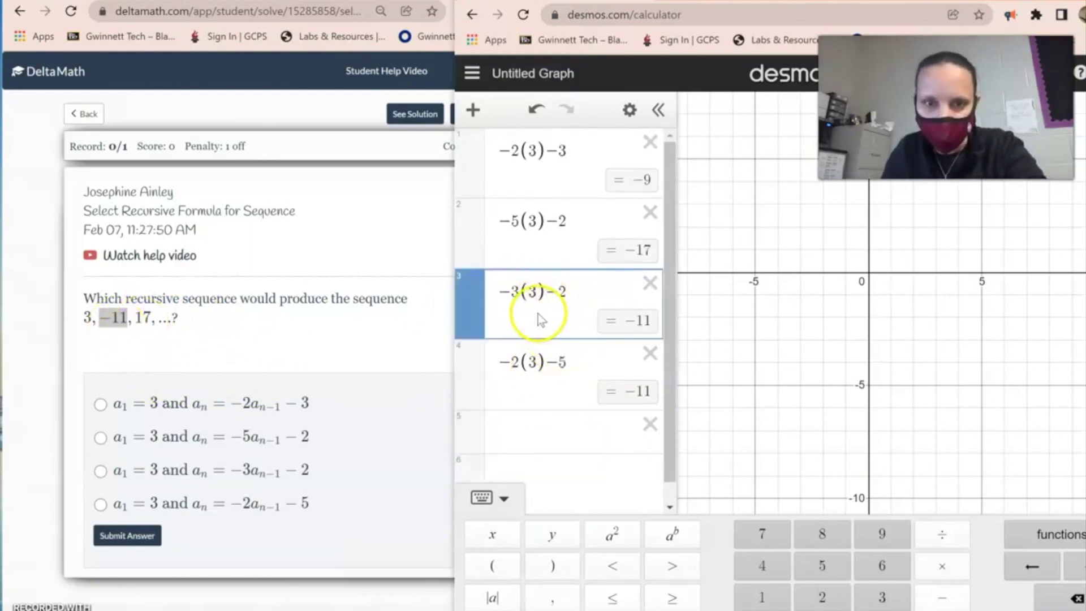
{"action": "double_click", "coordinate": [532, 292]}
{"action": "type", "text": "-11"}
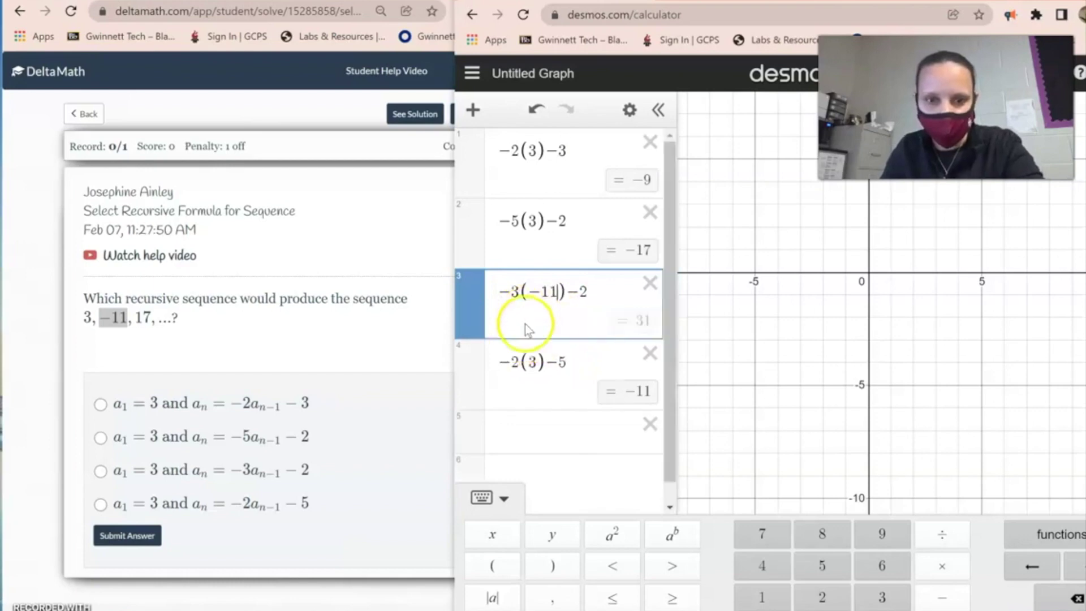
{"action": "double_click", "coordinate": [532, 362]}
{"action": "key", "text": "BackSpace"}
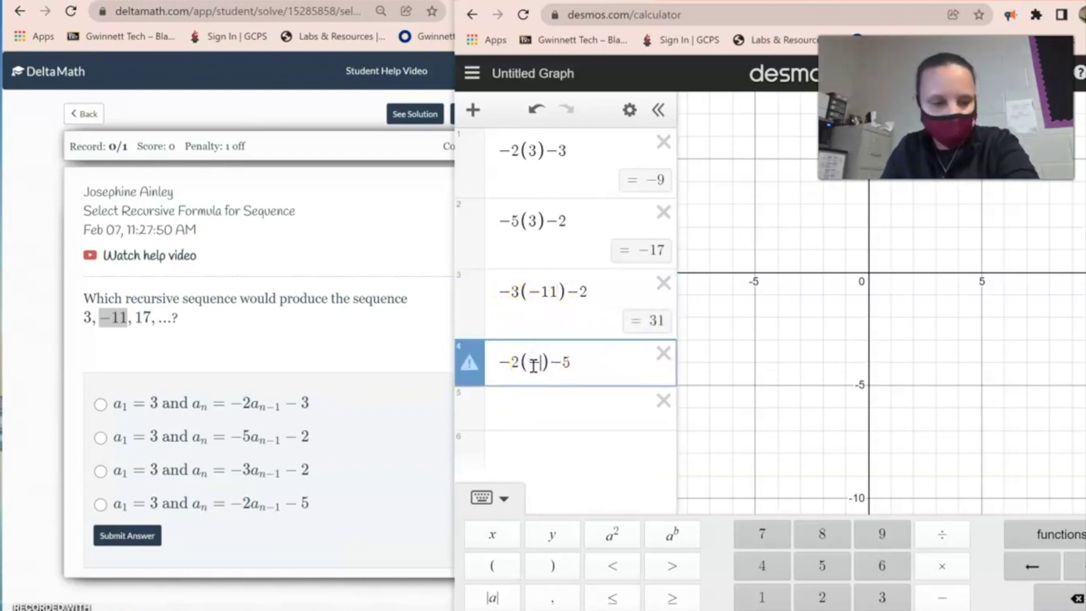
{"action": "type", "text": "-11"}
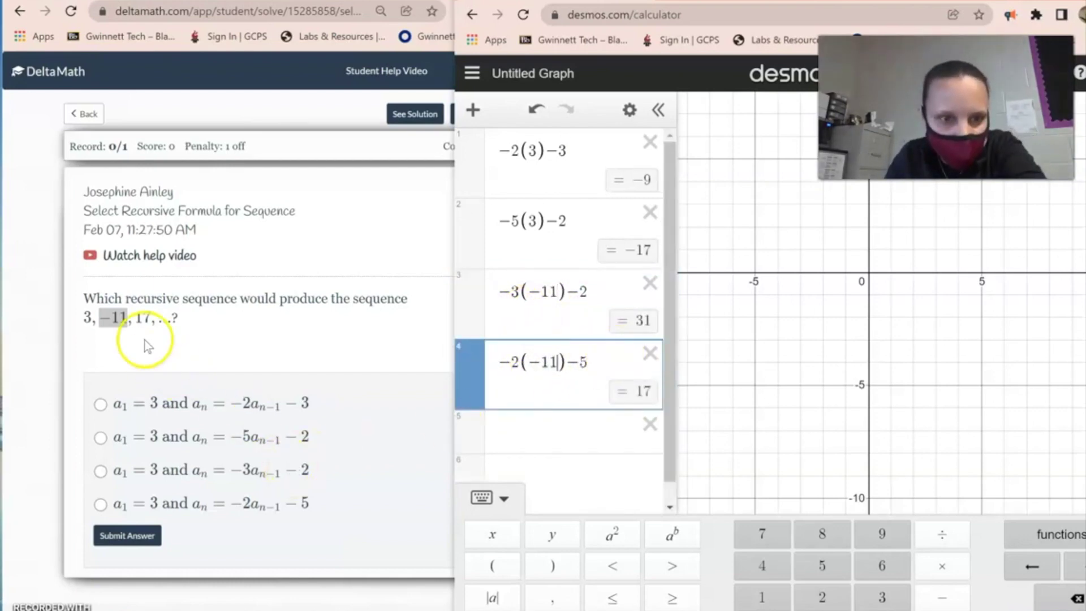
- Highlight the third term, 17, and select the answer option a₁ = 3 and aₙ = −2aₙ₋₁ − 5
{"action": "double_click", "coordinate": [144, 317]}
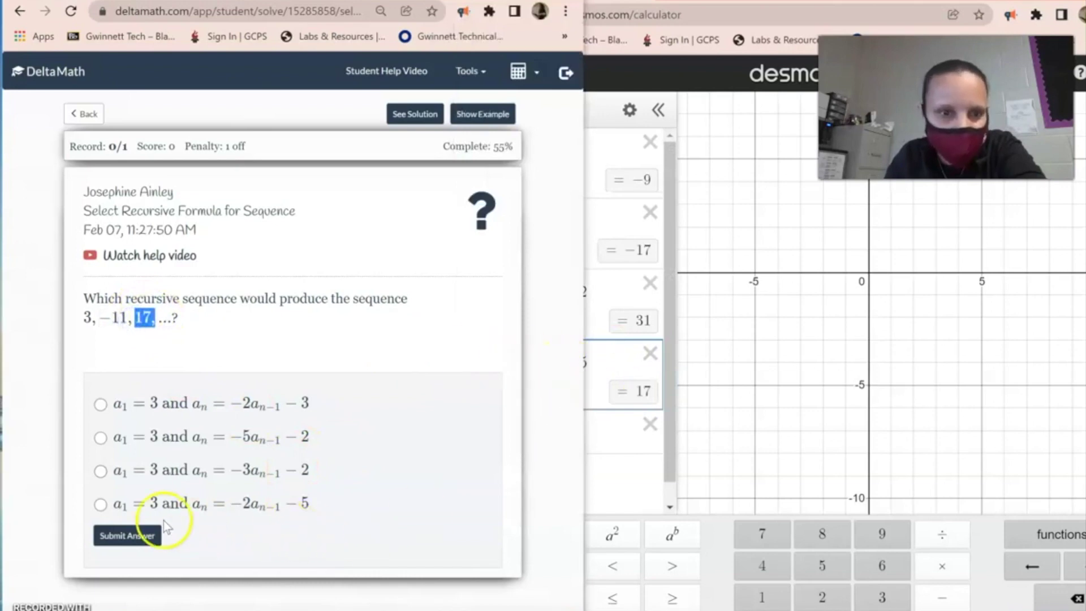
{"action": "left_click", "coordinate": [100, 504]}
{"action": "left_click", "coordinate": [418, 461]}
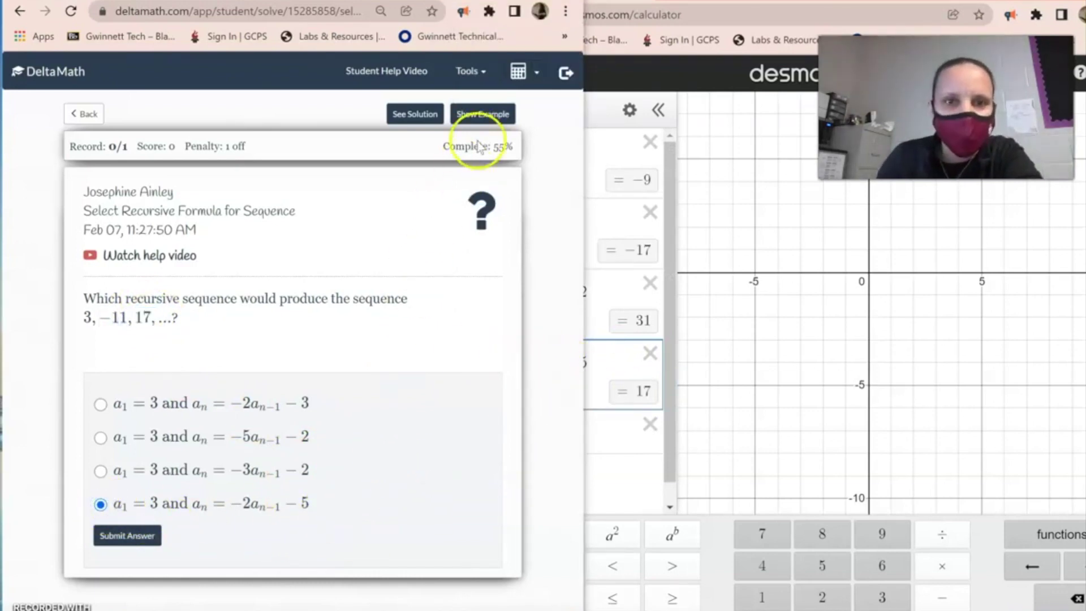
- Reveal and review the worked solution instead of submitting, and load the next recursive sequence problem
{"action": "left_click", "coordinate": [425, 115]}
{"action": "left_click", "coordinate": [387, 228]}
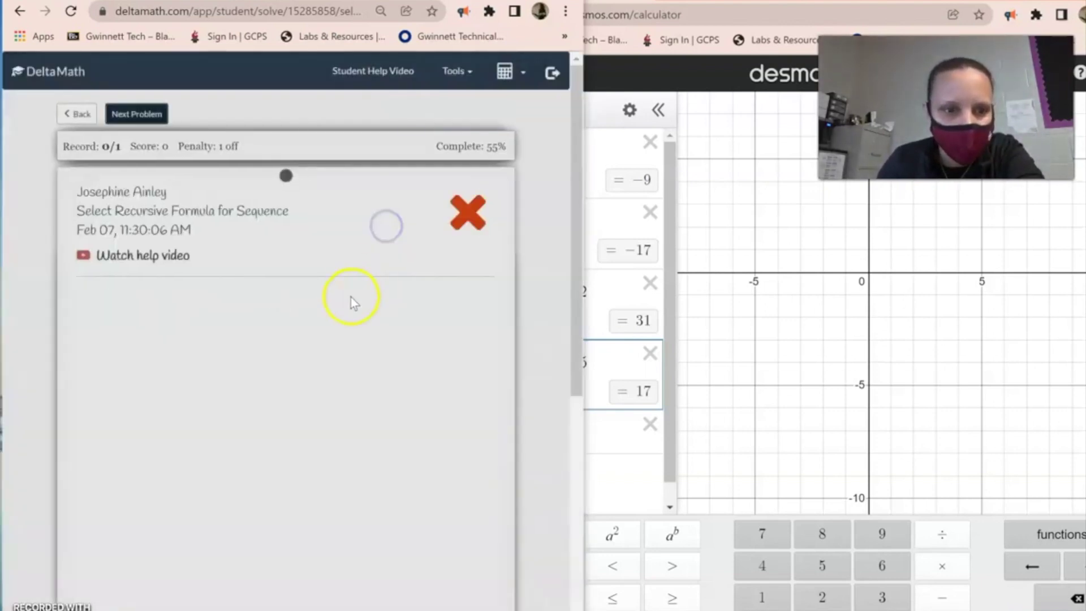
{"action": "scroll", "coordinate": [238, 366], "scroll_direction": "down", "scroll_amount": 6}
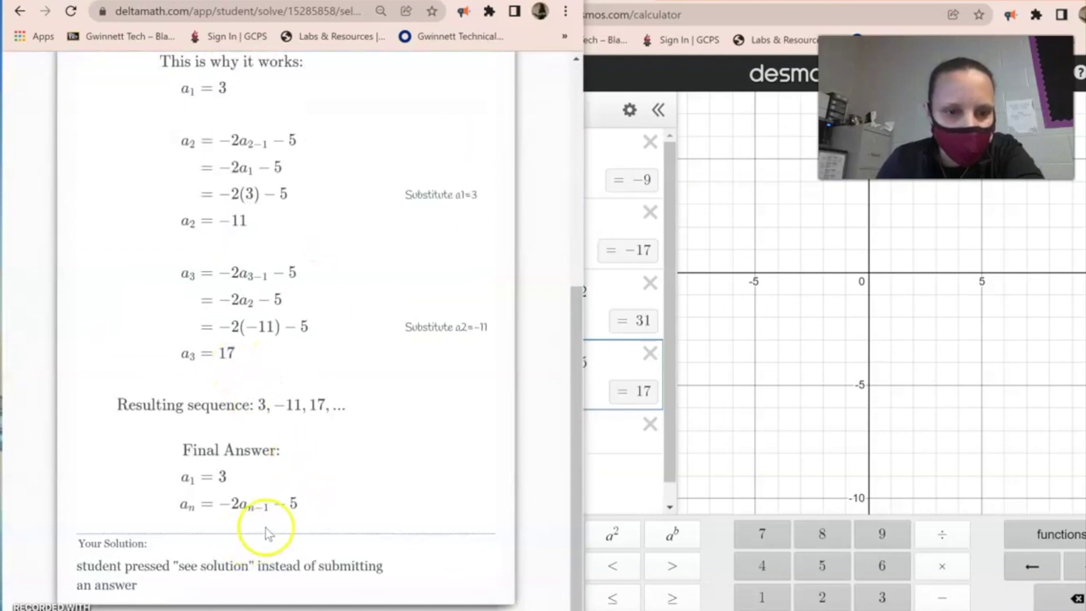
{"action": "scroll", "coordinate": [317, 416], "scroll_direction": "up", "scroll_amount": 6}
{"action": "scroll", "coordinate": [186, 156], "scroll_direction": "up", "scroll_amount": 3}
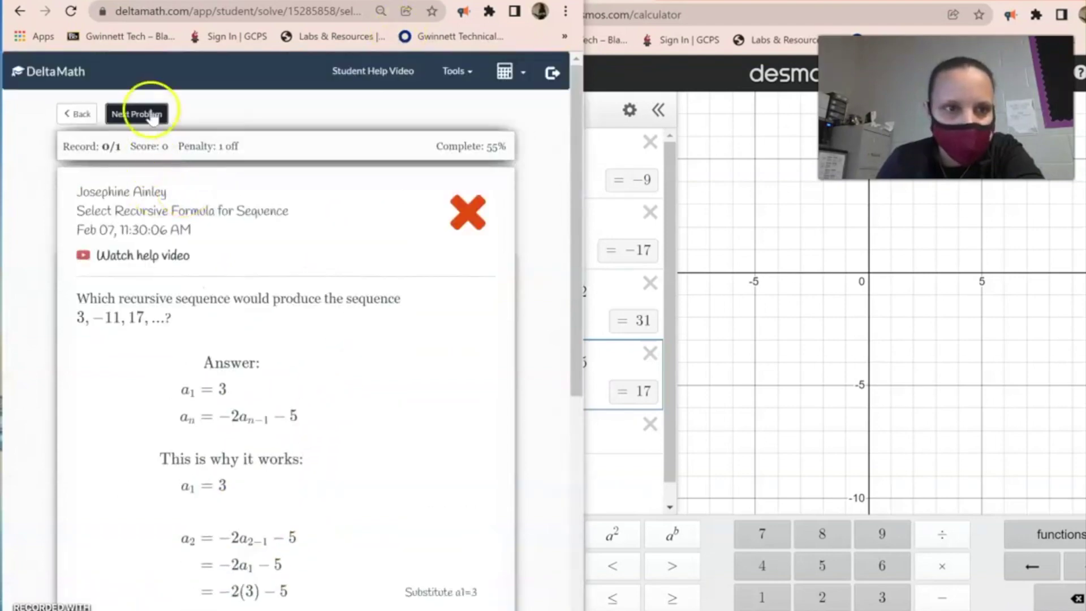
{"action": "left_click", "coordinate": [141, 112]}
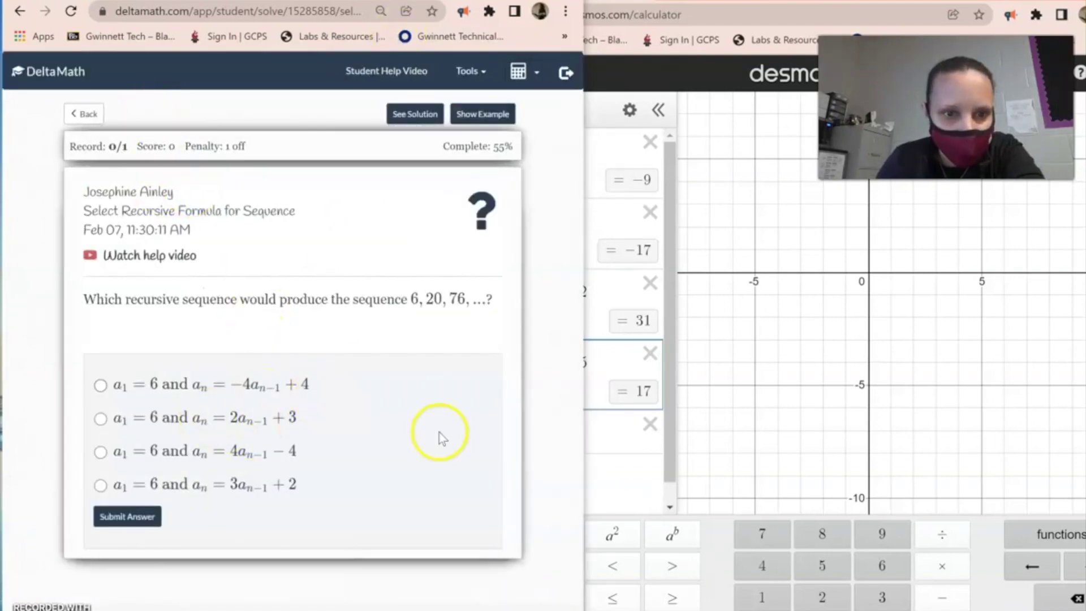
- Change the first Desmos expression's multiplier to −4 and its constant to +4, matching the first answer option
{"action": "left_click", "coordinate": [601, 474]}
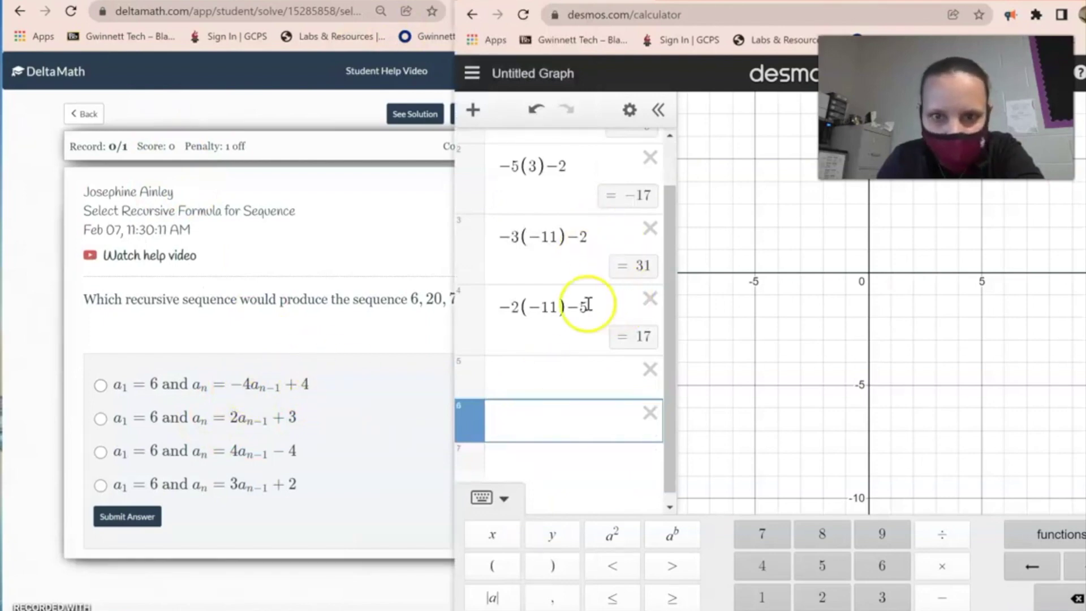
{"action": "scroll", "coordinate": [546, 277], "scroll_direction": "up", "scroll_amount": 1}
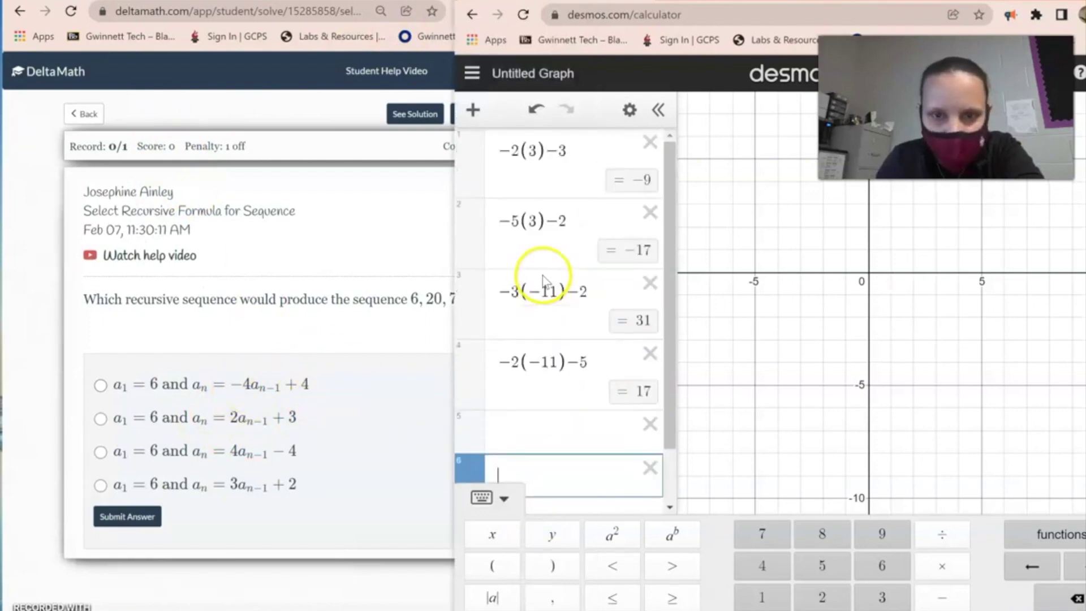
{"action": "left_click", "coordinate": [524, 150]}
{"action": "key", "text": "BackSpace"}
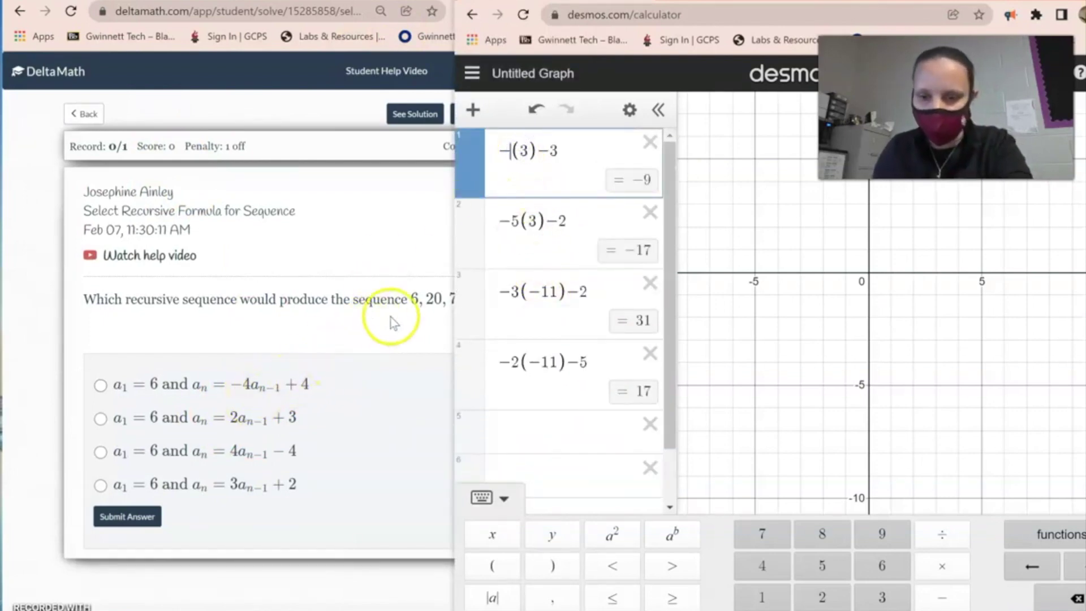
{"action": "type", "text": "4"}
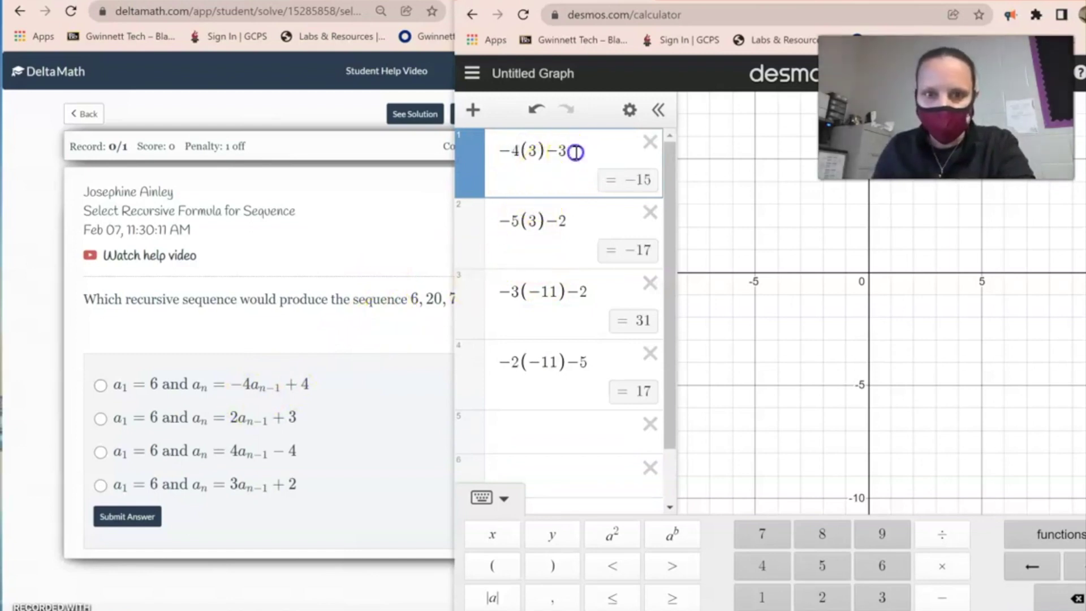
{"action": "key", "text": "BackSpace"}
{"action": "key", "text": "BackSpace"}
{"action": "type", "text": "+4"}
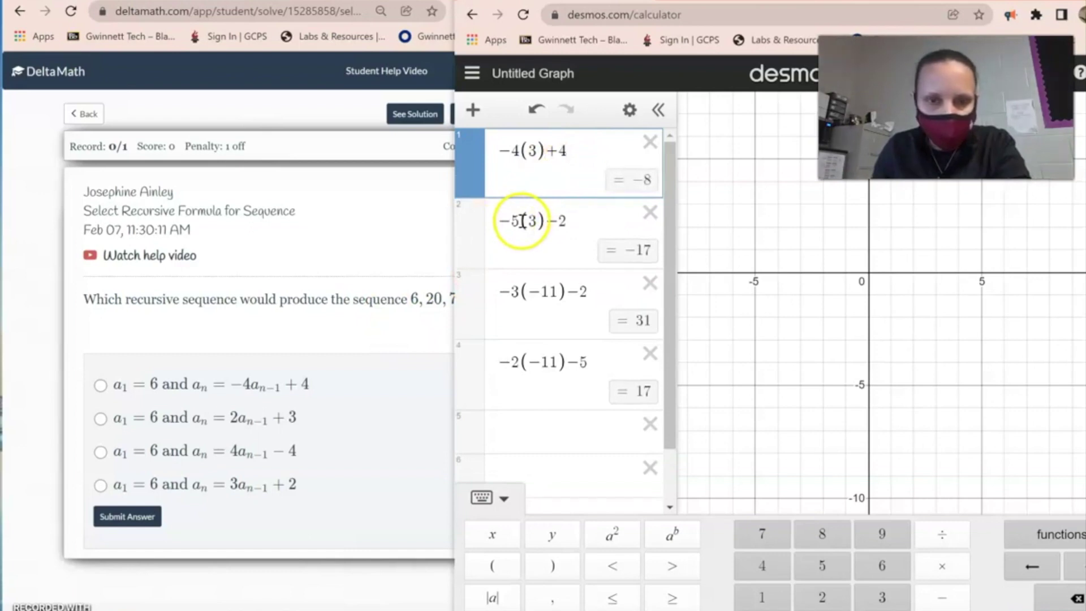
- Change the second Desmos expression's multiplier to 2 and its constant to −3
{"action": "left_click_drag", "start_coordinate": [522, 220], "coordinate": [501, 223]}
{"action": "type", "text": "2"}
{"action": "left_click", "coordinate": [555, 221]}
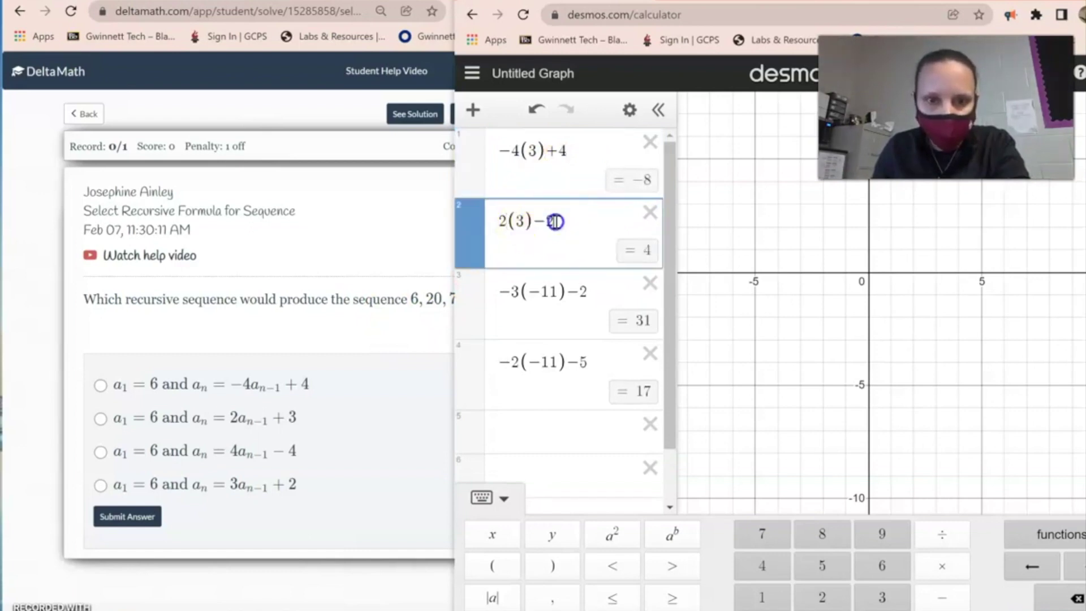
{"action": "key", "text": "BackSpace"}
{"action": "type", "text": "3"}
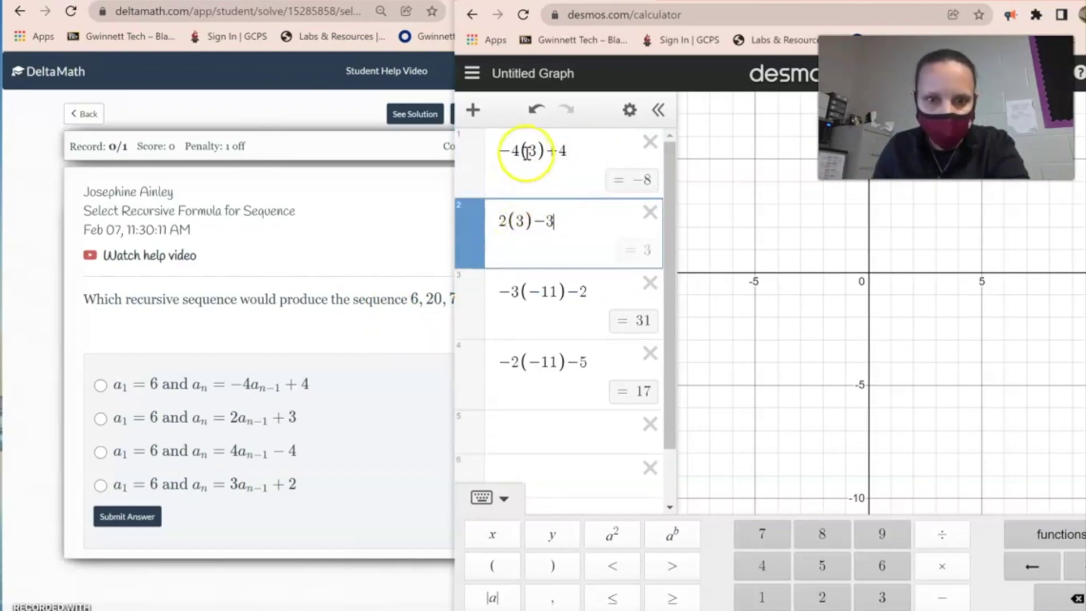
- Clear the values inside the parentheses of all four Desmos expressions
{"action": "left_click", "coordinate": [541, 146]}
{"action": "key", "text": "BackSpace"}
{"action": "left_click", "coordinate": [522, 199]}
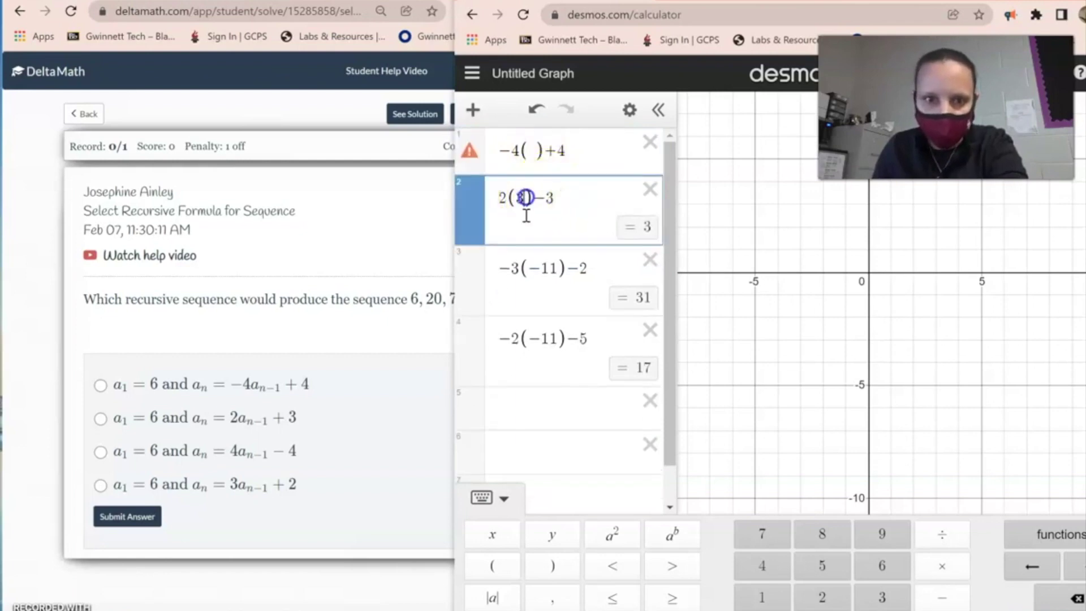
{"action": "key", "text": "BackSpace"}
{"action": "left_click", "coordinate": [553, 245]}
{"action": "key", "text": "BackSpace"}
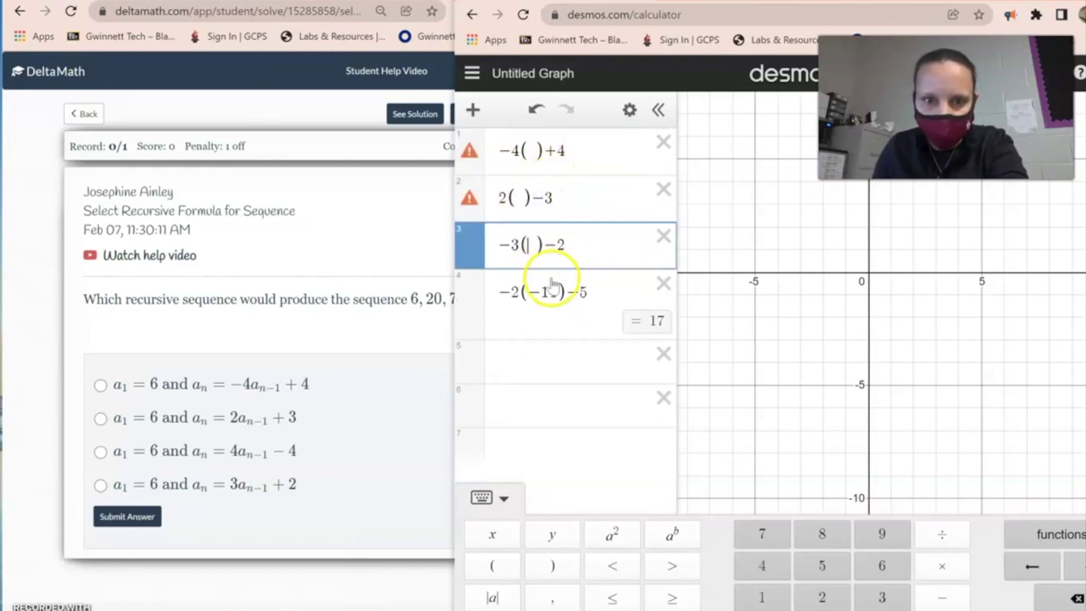
{"action": "left_click_drag", "start_coordinate": [557, 292], "coordinate": [527, 292]}
{"action": "key", "text": "BackSpace"}
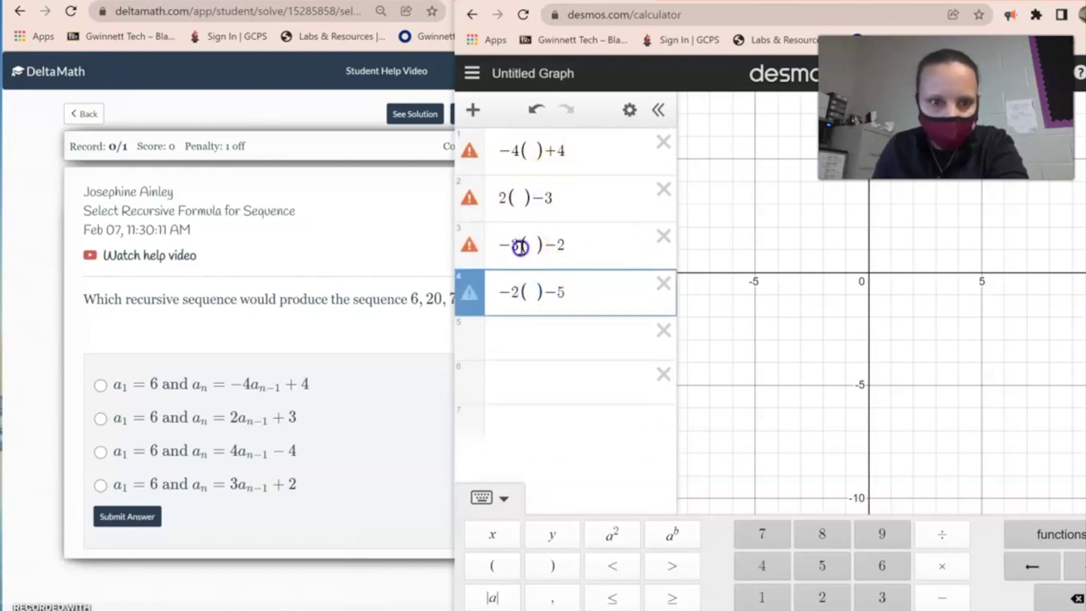
- Change the third Desmos line to 4( ) − 4 and the fourth to 3( ) + 2
{"action": "left_click", "coordinate": [516, 246]}
{"action": "key", "text": "BackSpace"}
{"action": "left_click", "coordinate": [554, 246]}
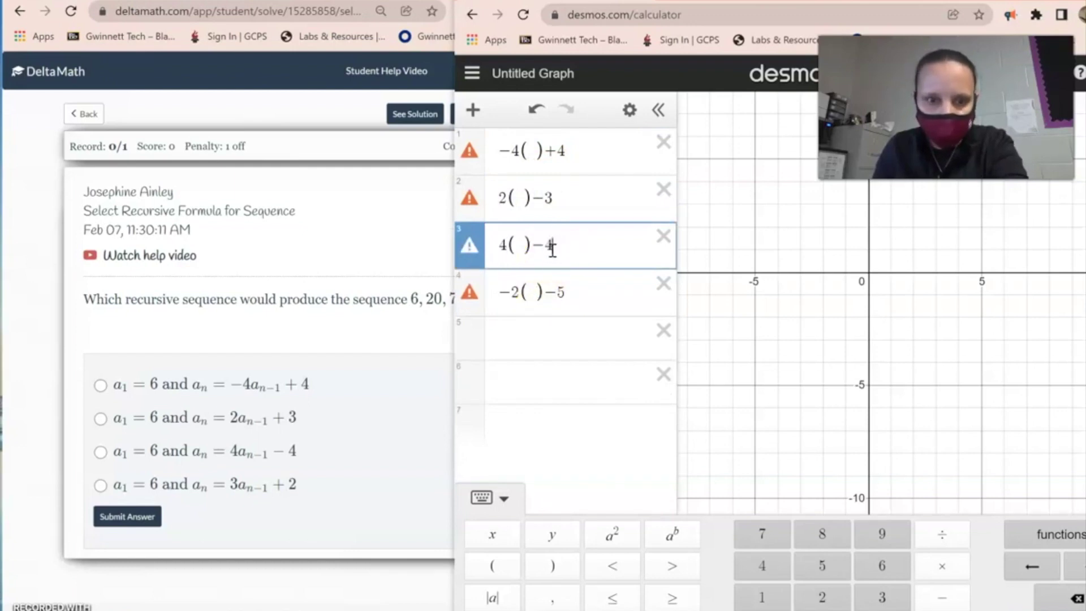
{"action": "left_click", "coordinate": [517, 292]}
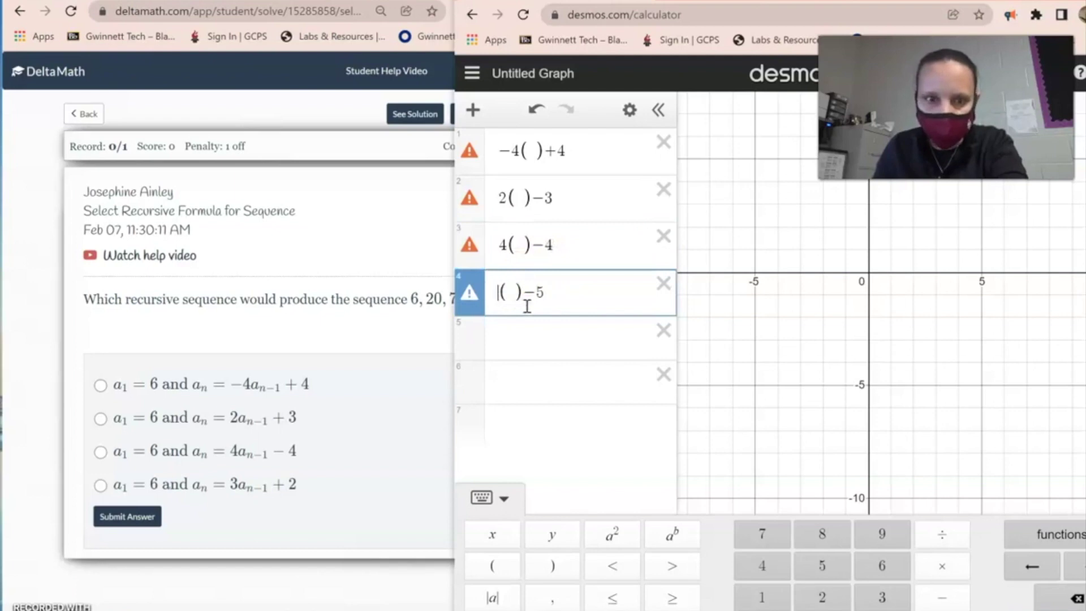
{"action": "left_click", "coordinate": [559, 293]}
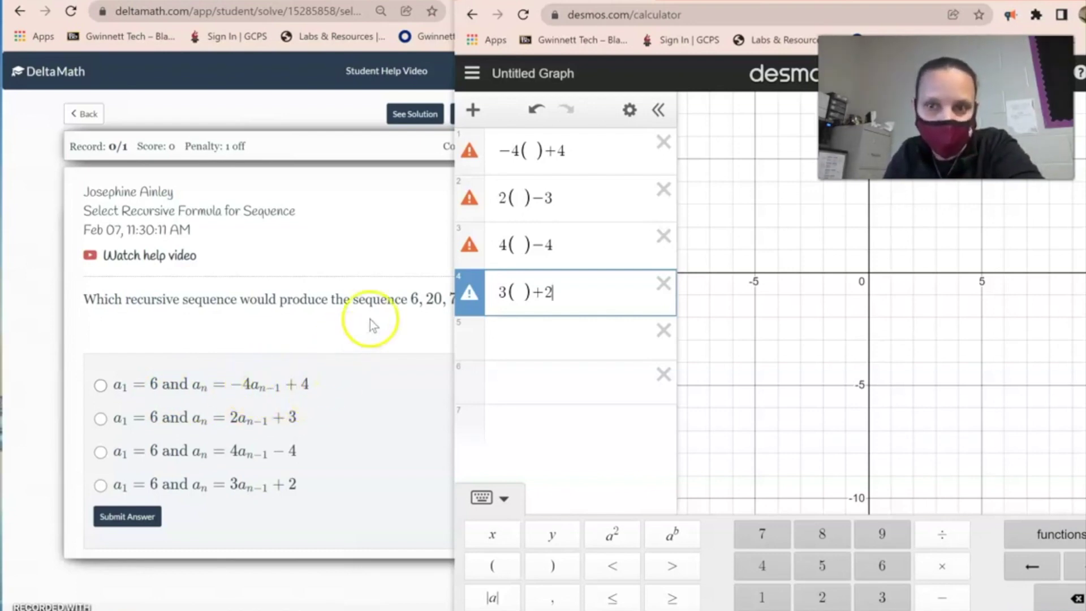
- Move the Desmos window aside to uncover the full sequence and highlight its second term, 20
{"action": "left_click_drag", "start_coordinate": [919, 5], "coordinate": [980, 22]}
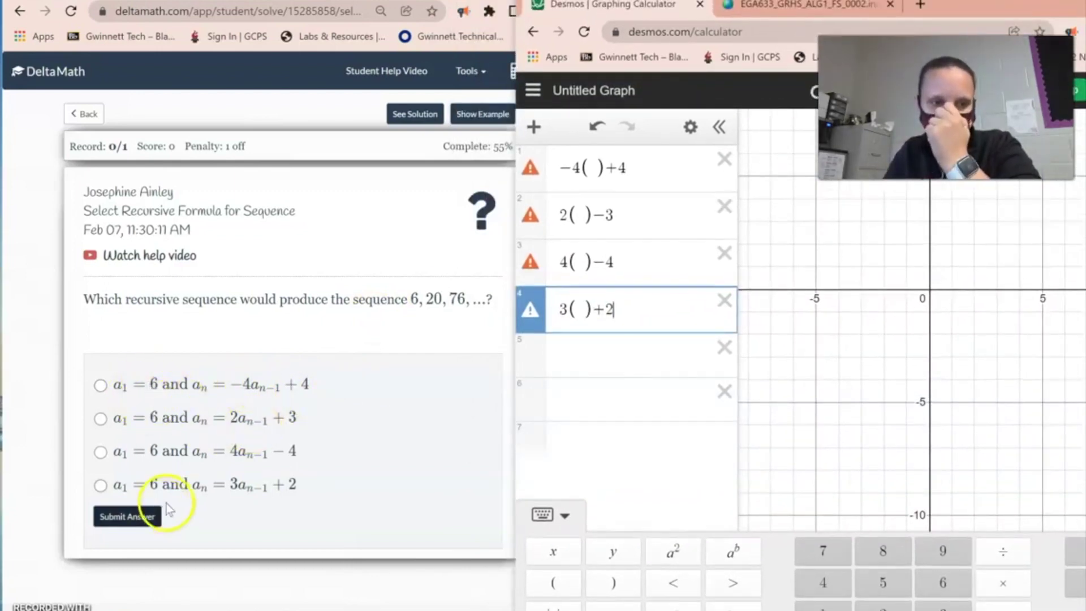
{"action": "left_click", "coordinate": [594, 171]}
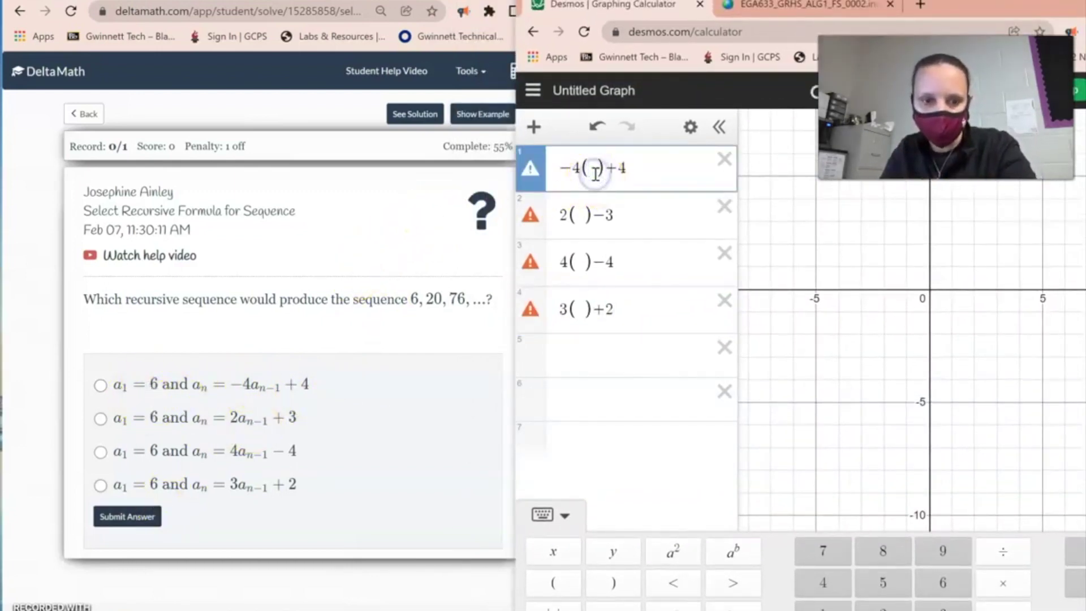
{"action": "double_click", "coordinate": [435, 298]}
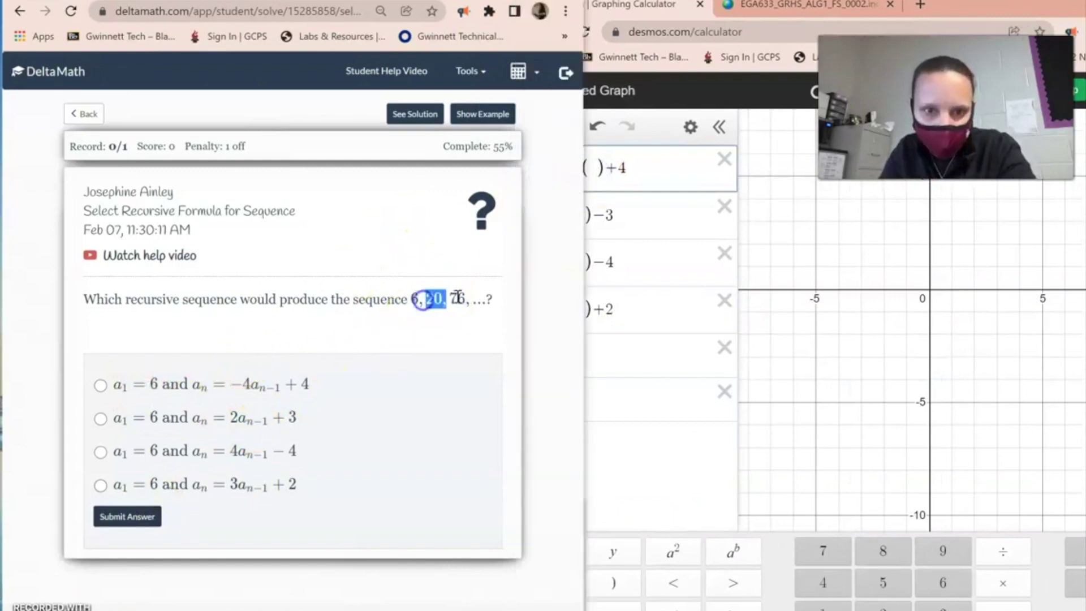
- Substitute the first term, 6, into the parentheses of all four Desmos expressions
{"action": "left_click", "coordinate": [622, 355]}
{"action": "left_click", "coordinate": [580, 168]}
{"action": "type", "text": "6"}
{"action": "left_click", "coordinate": [575, 237]}
{"action": "type", "text": "6"}
{"action": "left_click", "coordinate": [586, 309]}
{"action": "type", "text": "6"}
{"action": "left_click", "coordinate": [585, 377]}
{"action": "type", "text": "6"}
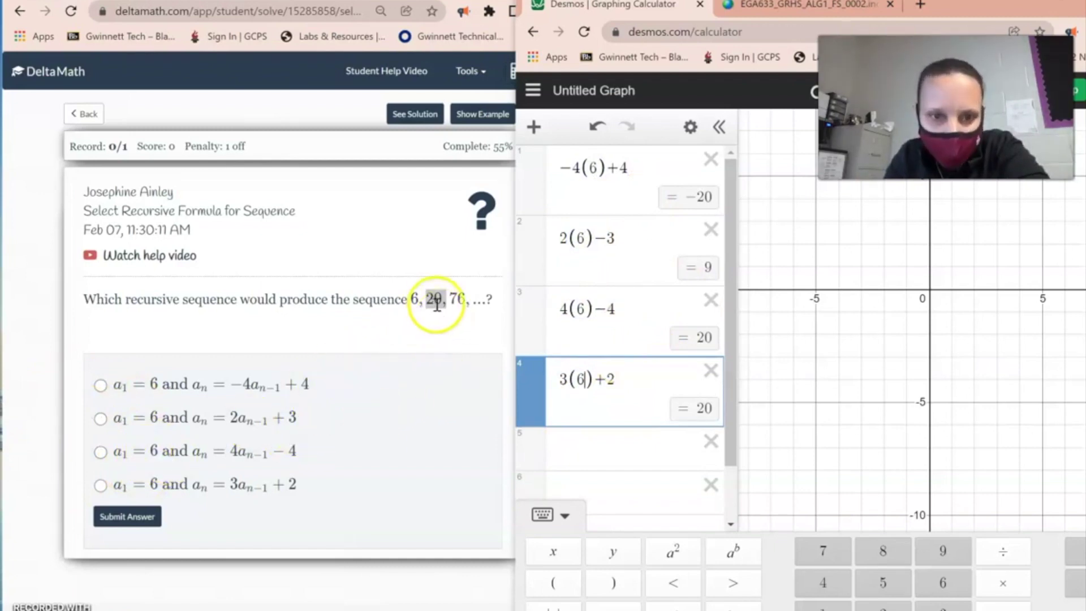
- Substitute 20 for 6 in the parentheses of the third and fourth Desmos expressions
{"action": "left_click", "coordinate": [577, 308]}
{"action": "key", "text": "BackSpace"}
{"action": "type", "text": "20"}
{"action": "left_click_drag", "start_coordinate": [593, 384], "coordinate": [570, 380]}
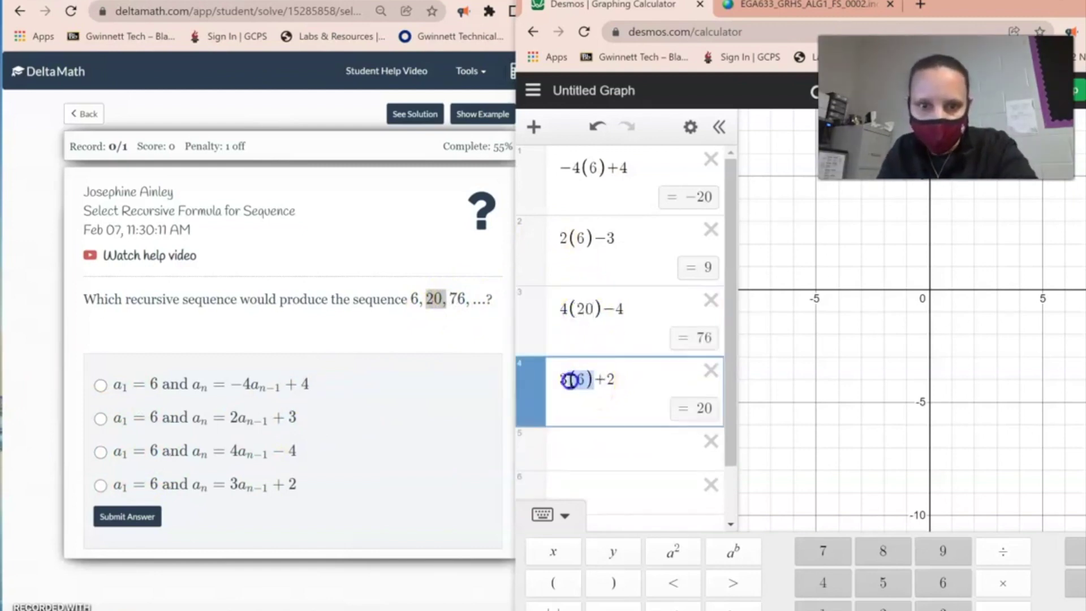
{"action": "key", "text": "BackSpace"}
{"action": "type", "text": "2"}
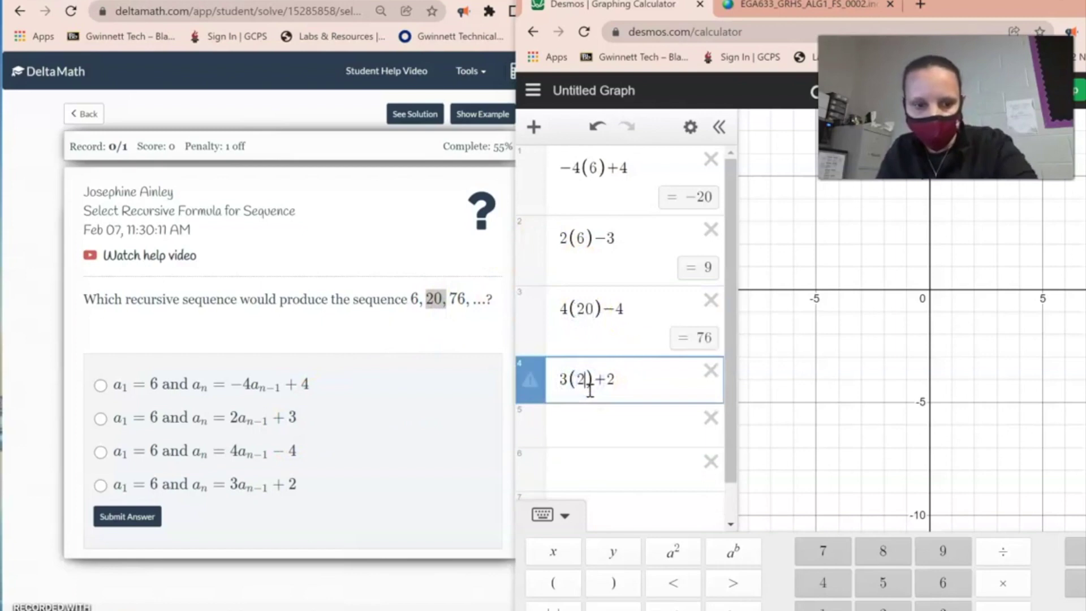
{"action": "type", "text": "0"}
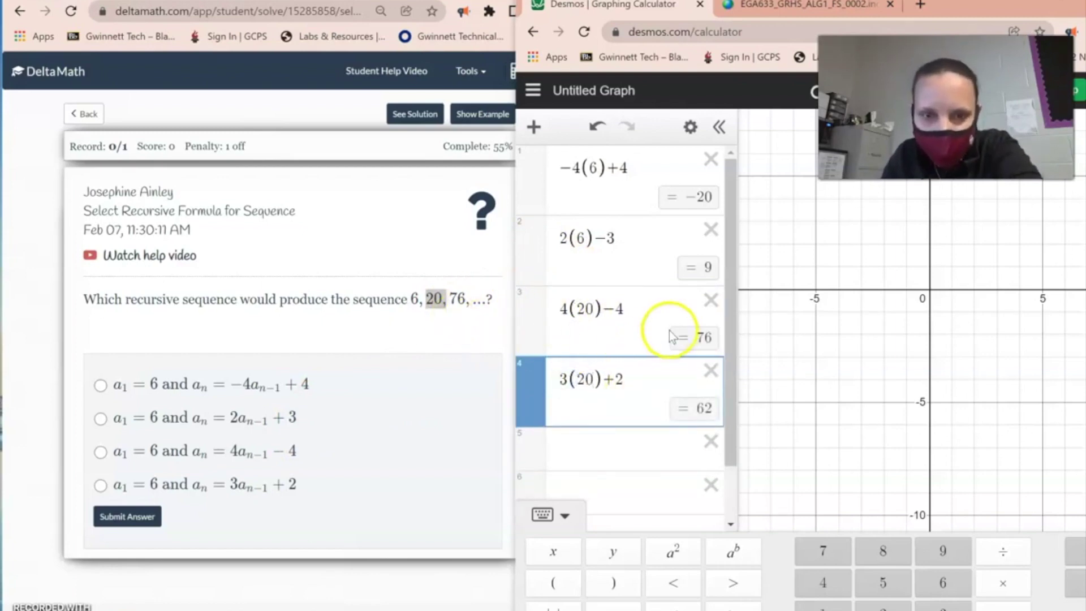
- Select a₁ = 6 and aₙ = 4aₙ₋₁ − 4 as the answer and submit it, confirming the submission
{"action": "left_click", "coordinate": [101, 452]}
{"action": "left_click", "coordinate": [129, 516]}
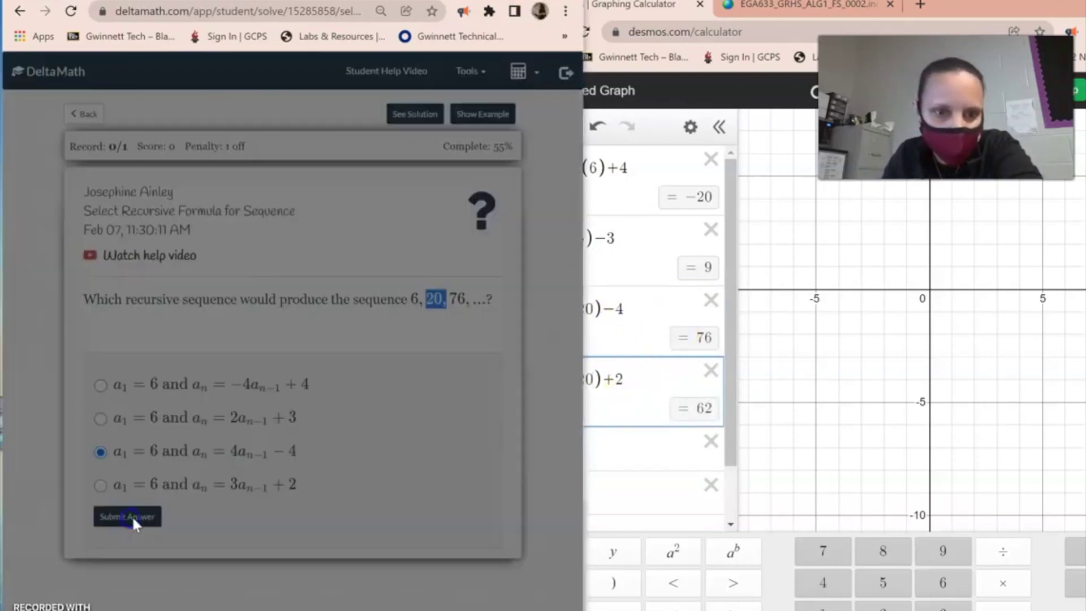
{"action": "left_click", "coordinate": [416, 242]}
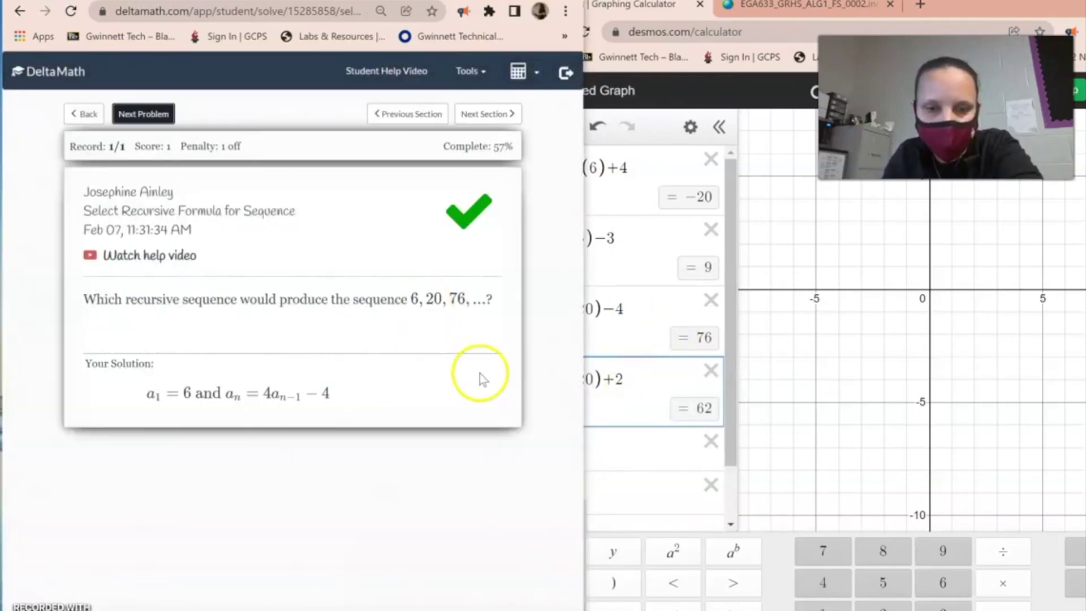